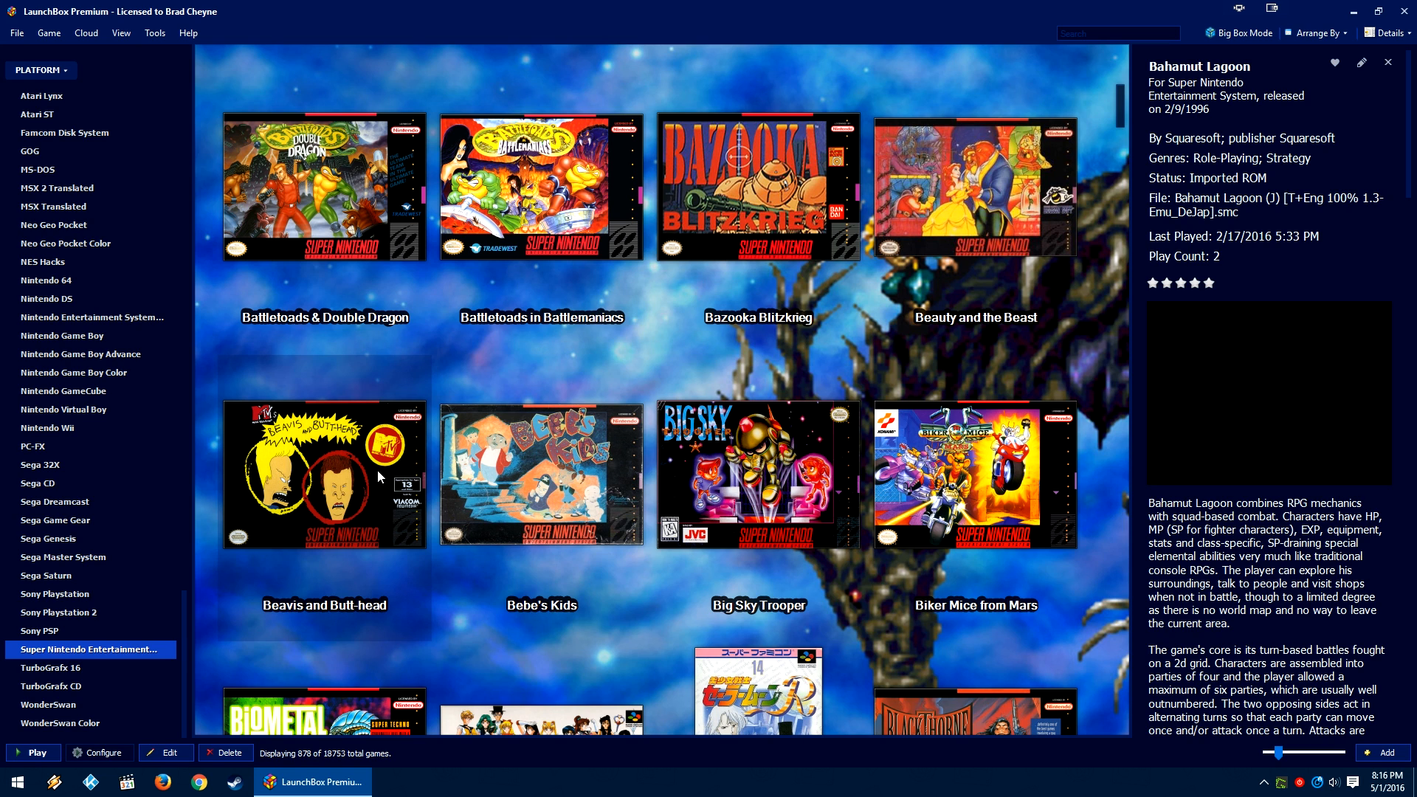
Step: Browse the Super Nintendo game library and view the details of Clock Tower
scroll(514, 402, "down", 4)
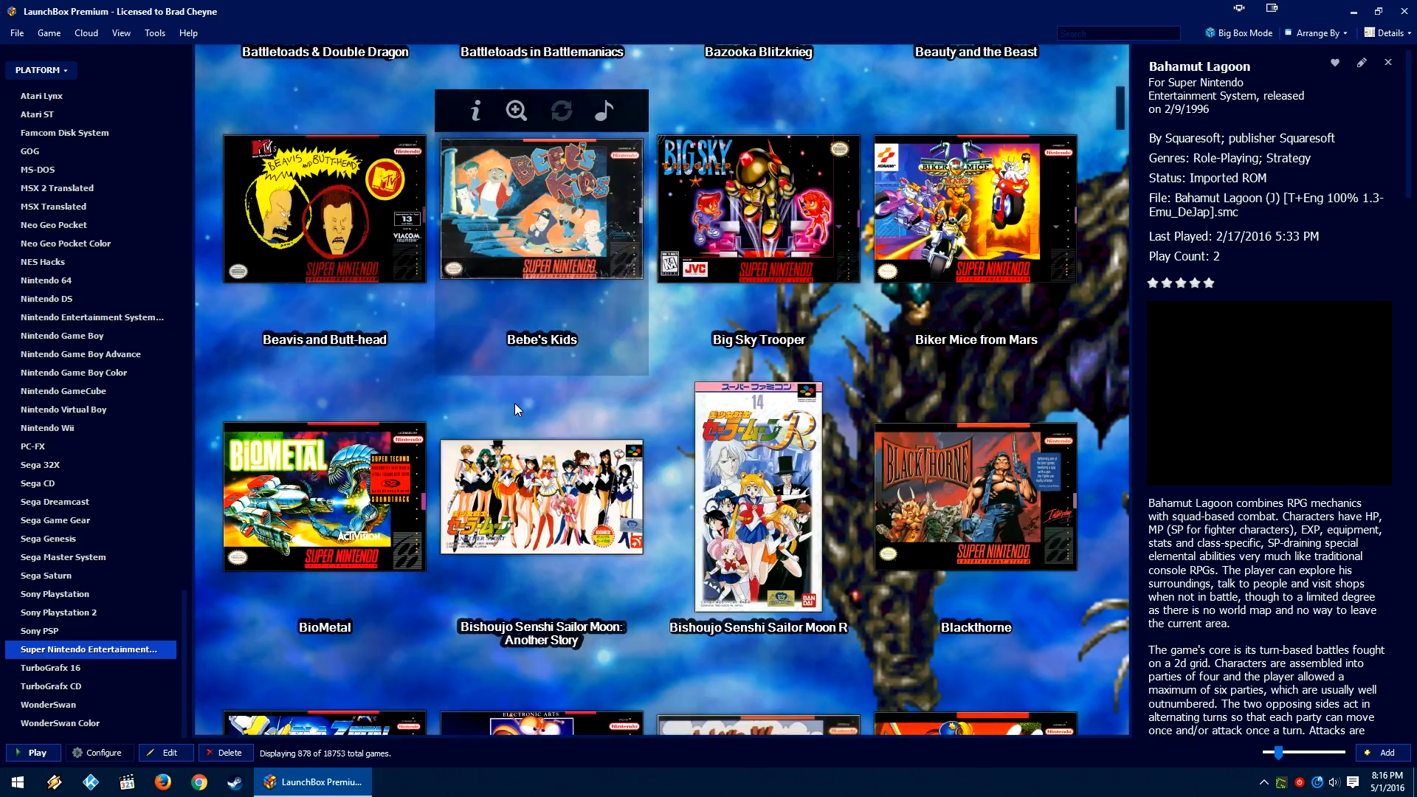
scroll(577, 340, "down", 10)
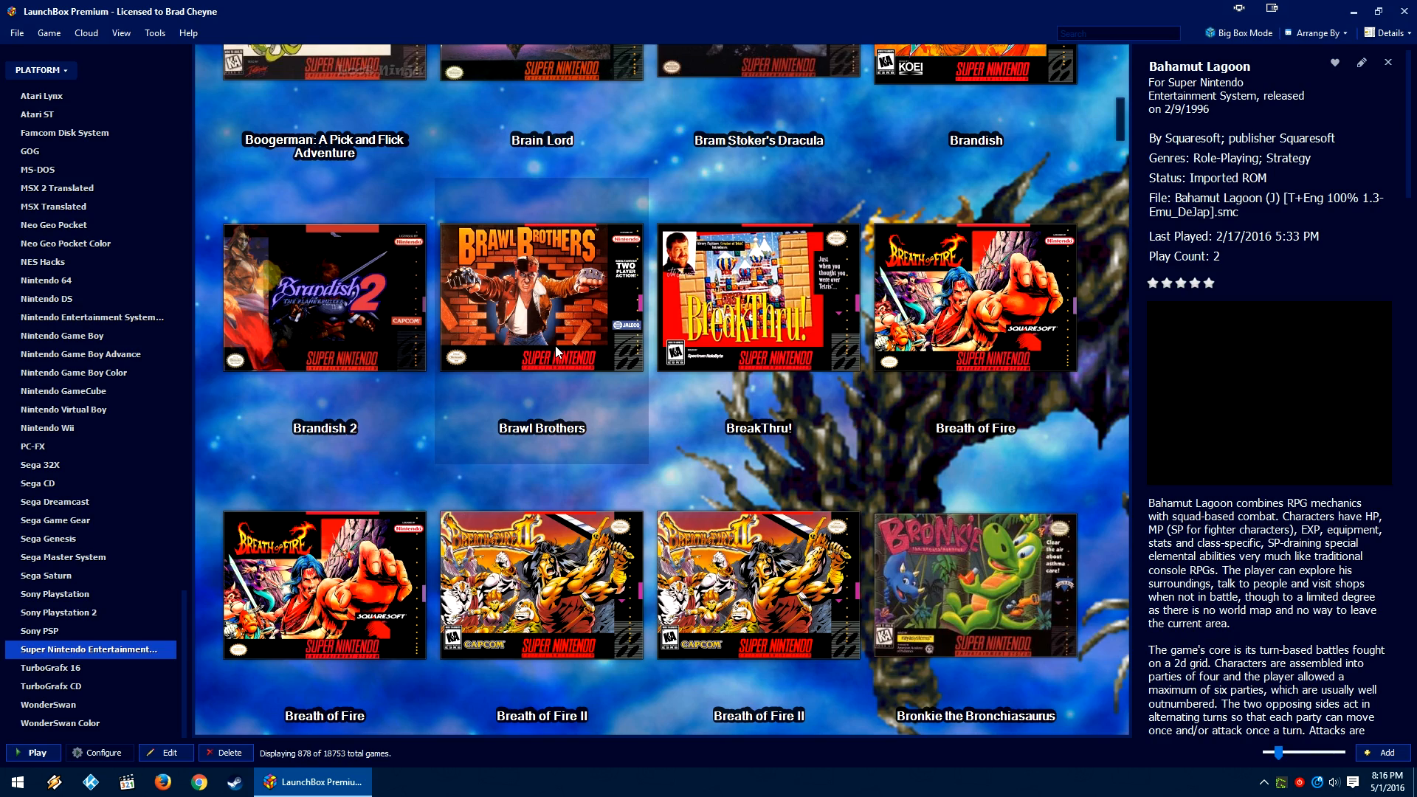
scroll(555, 345, "down", 7)
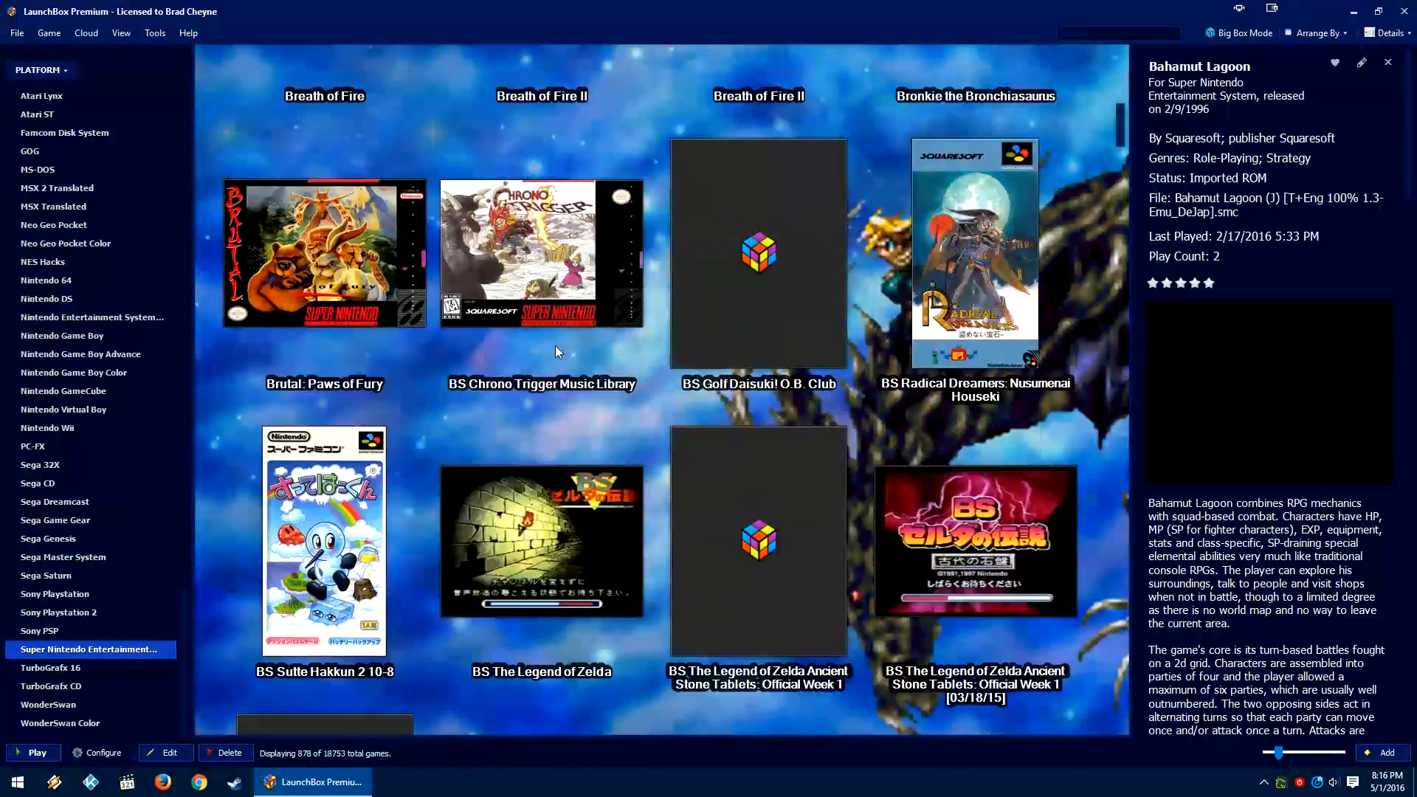
scroll(555, 346, "down", 18)
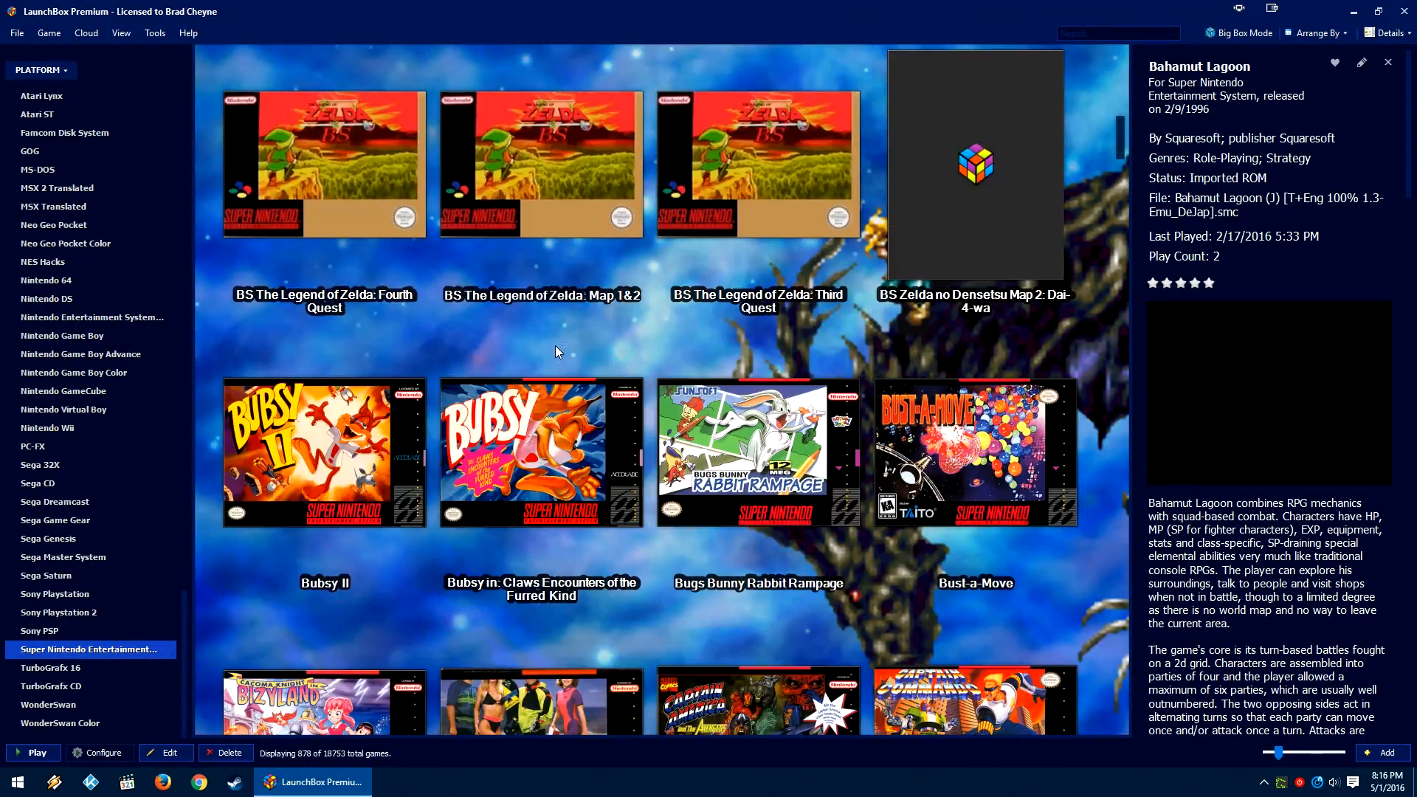
scroll(555, 345, "up", 6)
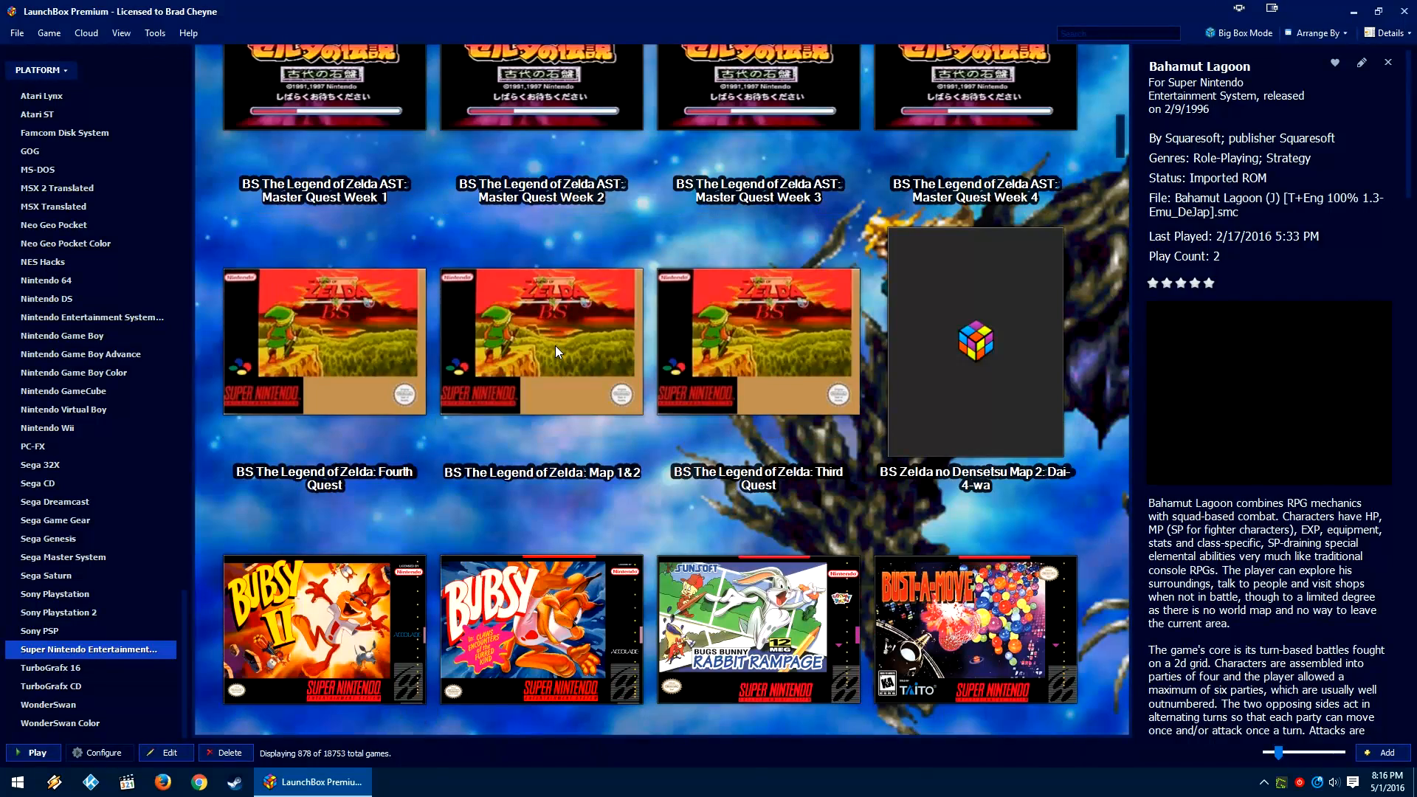
scroll(555, 345, "down", 6)
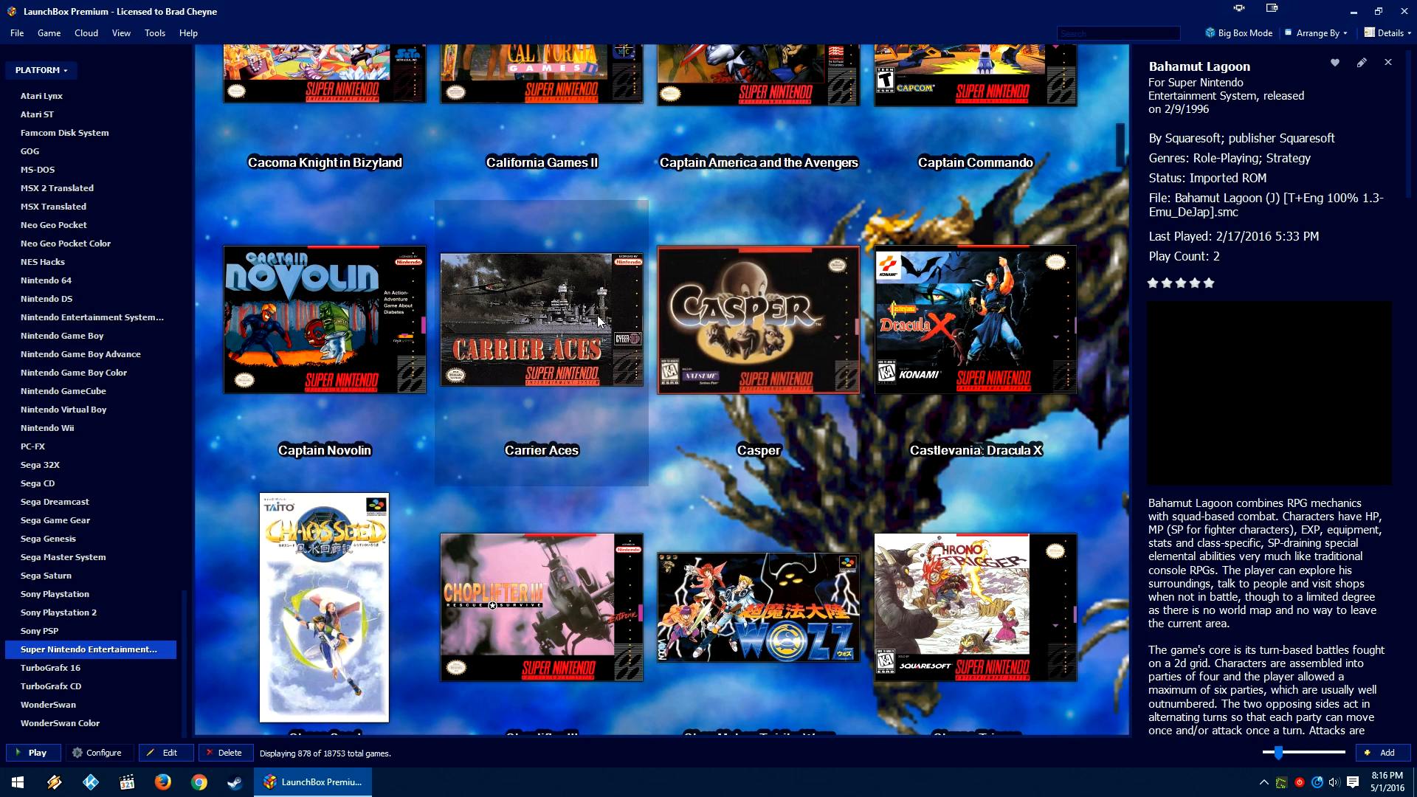
scroll(598, 321, "down", 6)
scroll(594, 322, "down", 3)
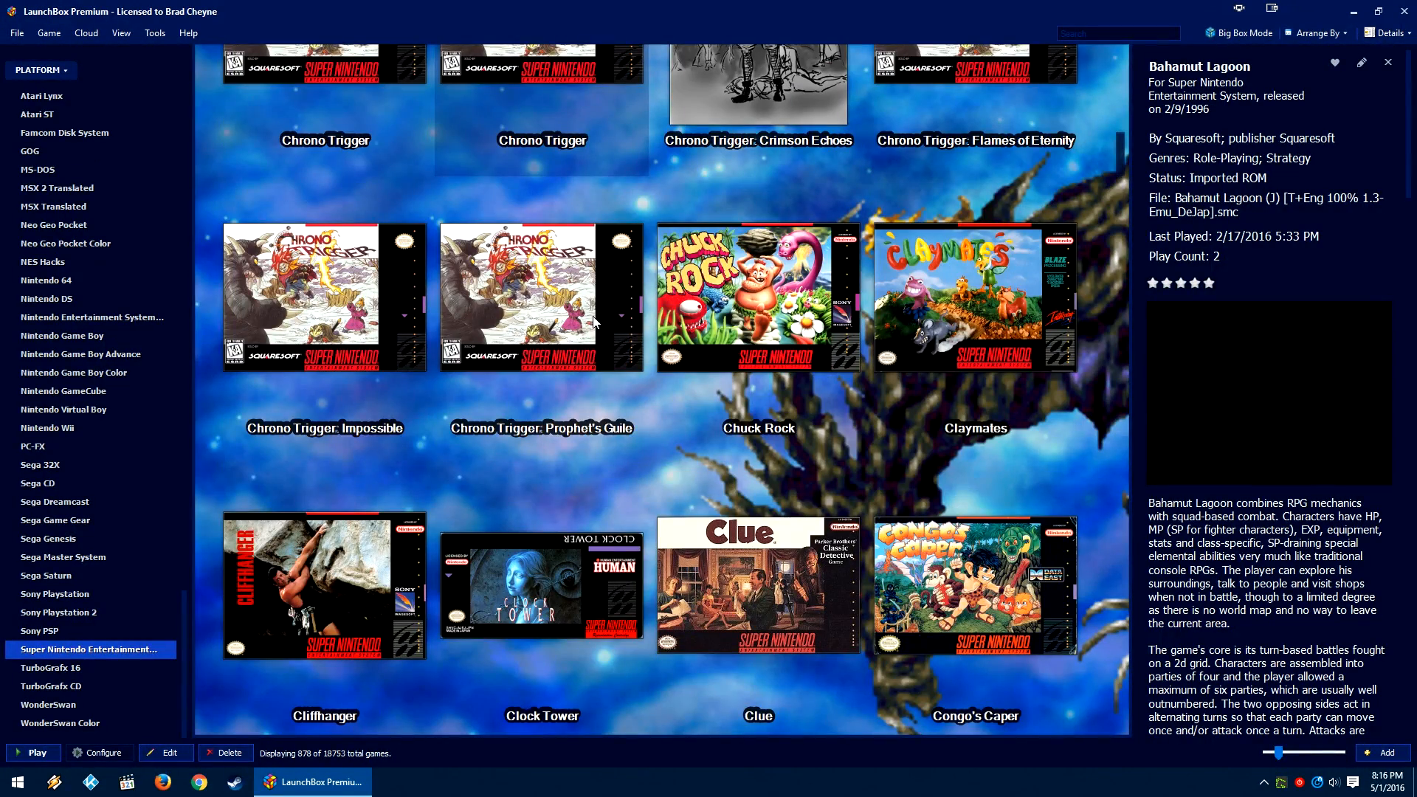
left_click(546, 598)
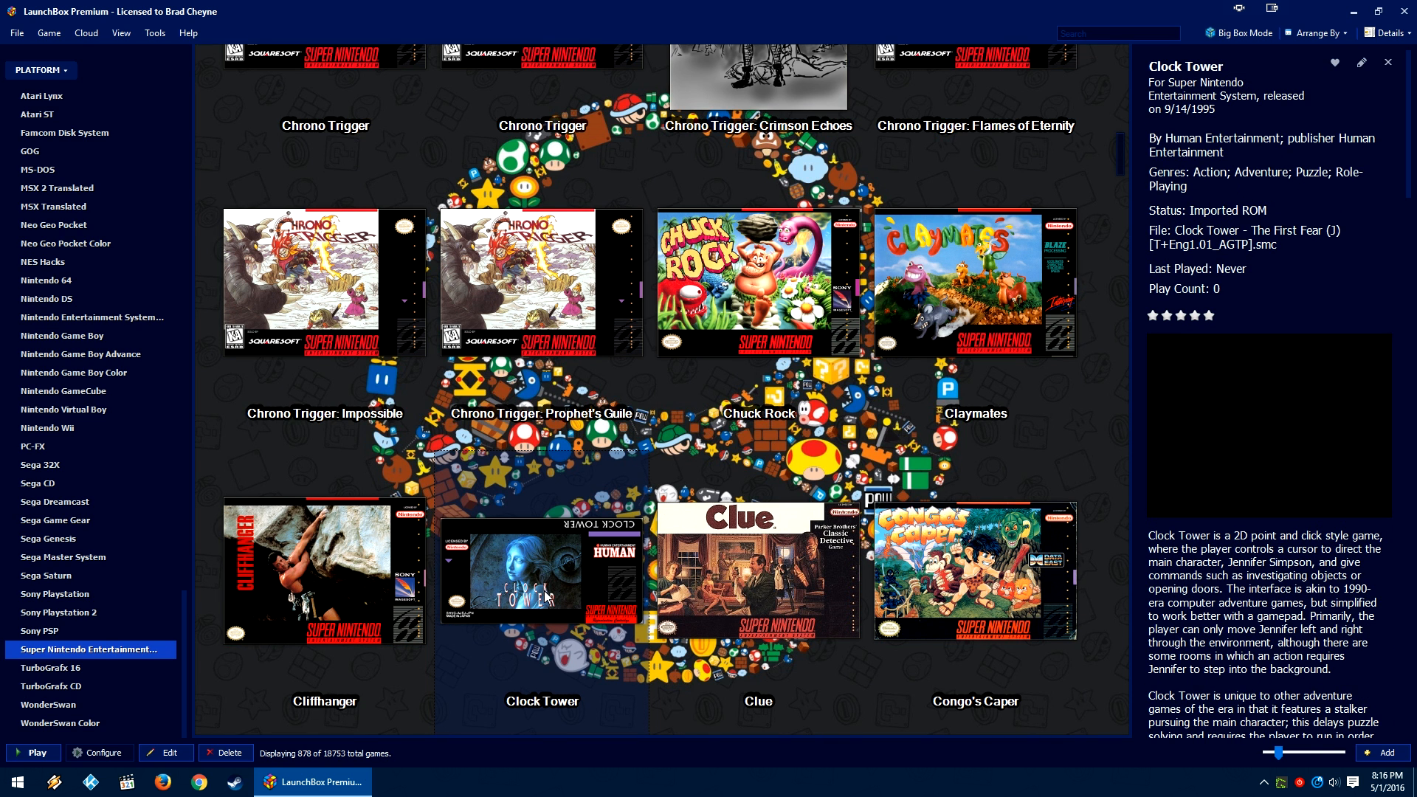
mouse_move(577, 546)
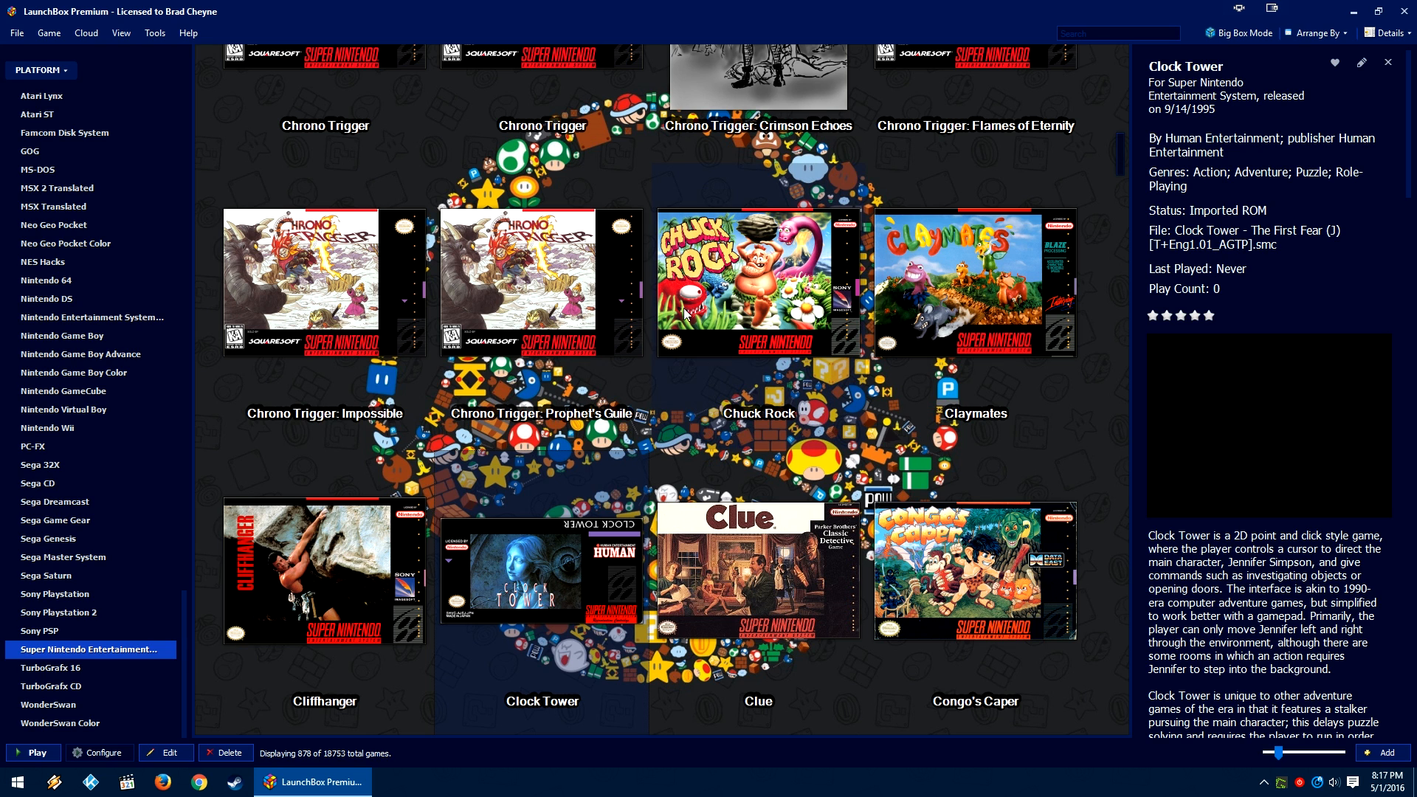
Step: Start the ROM files import wizard and proceed to its file selection page
left_click(154, 34)
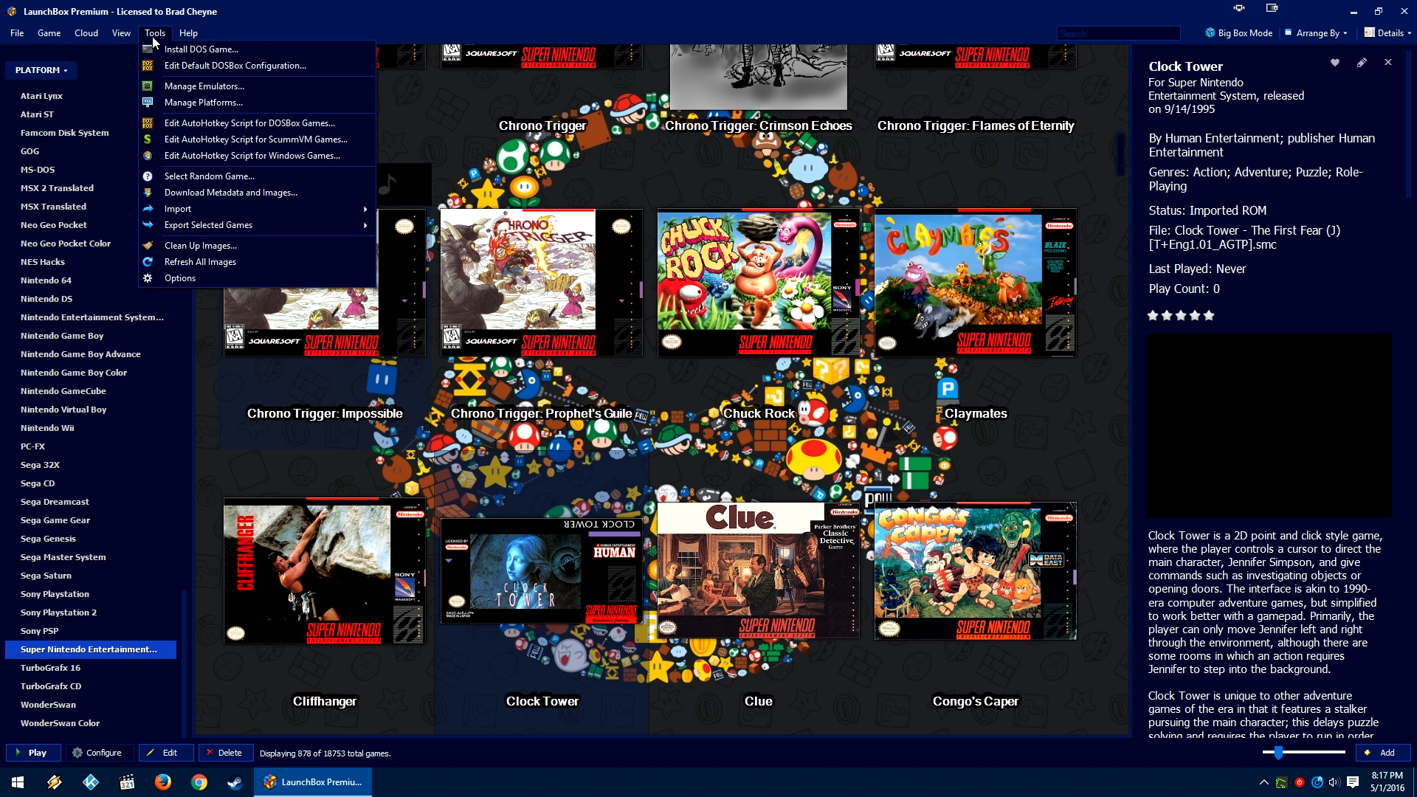
mouse_move(194, 209)
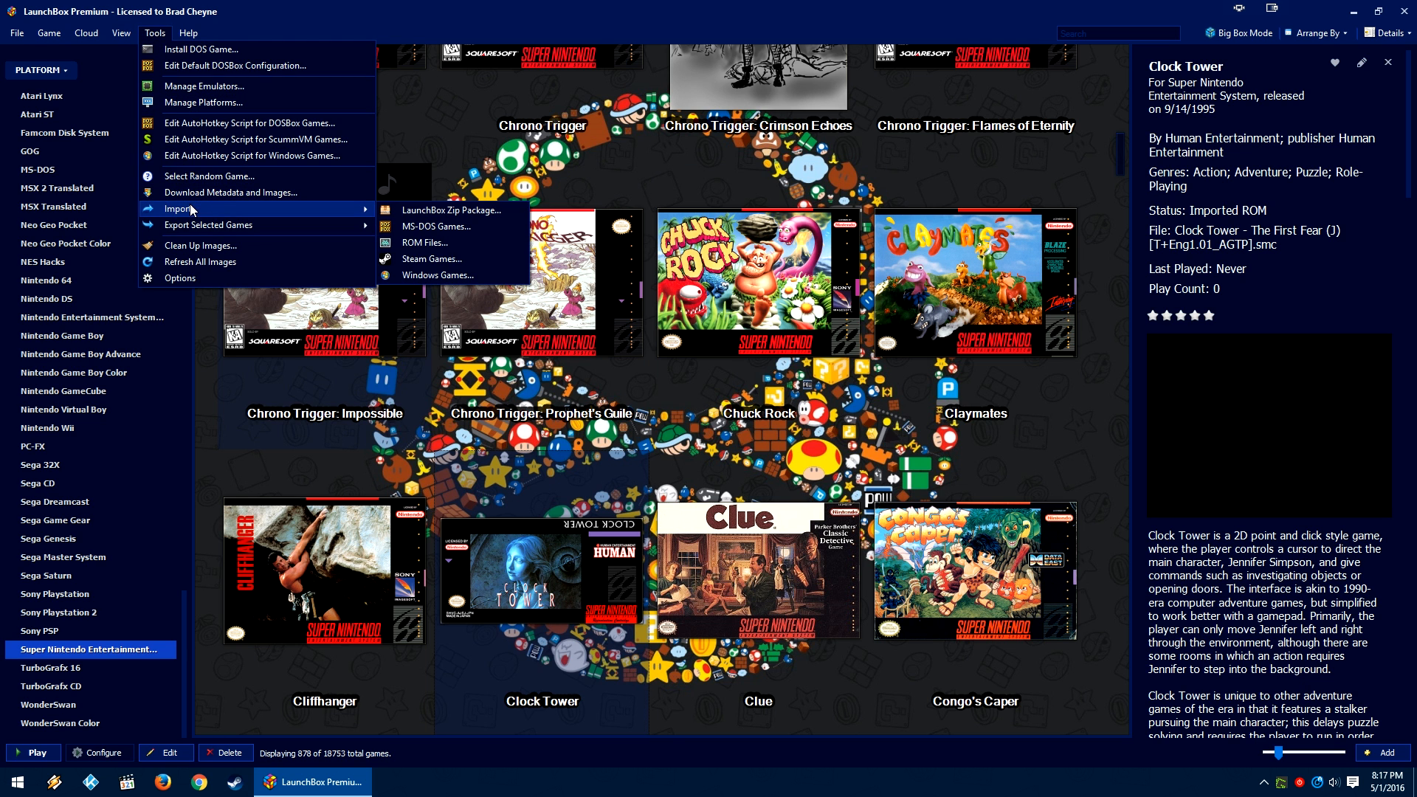
left_click(461, 243)
key("Return")
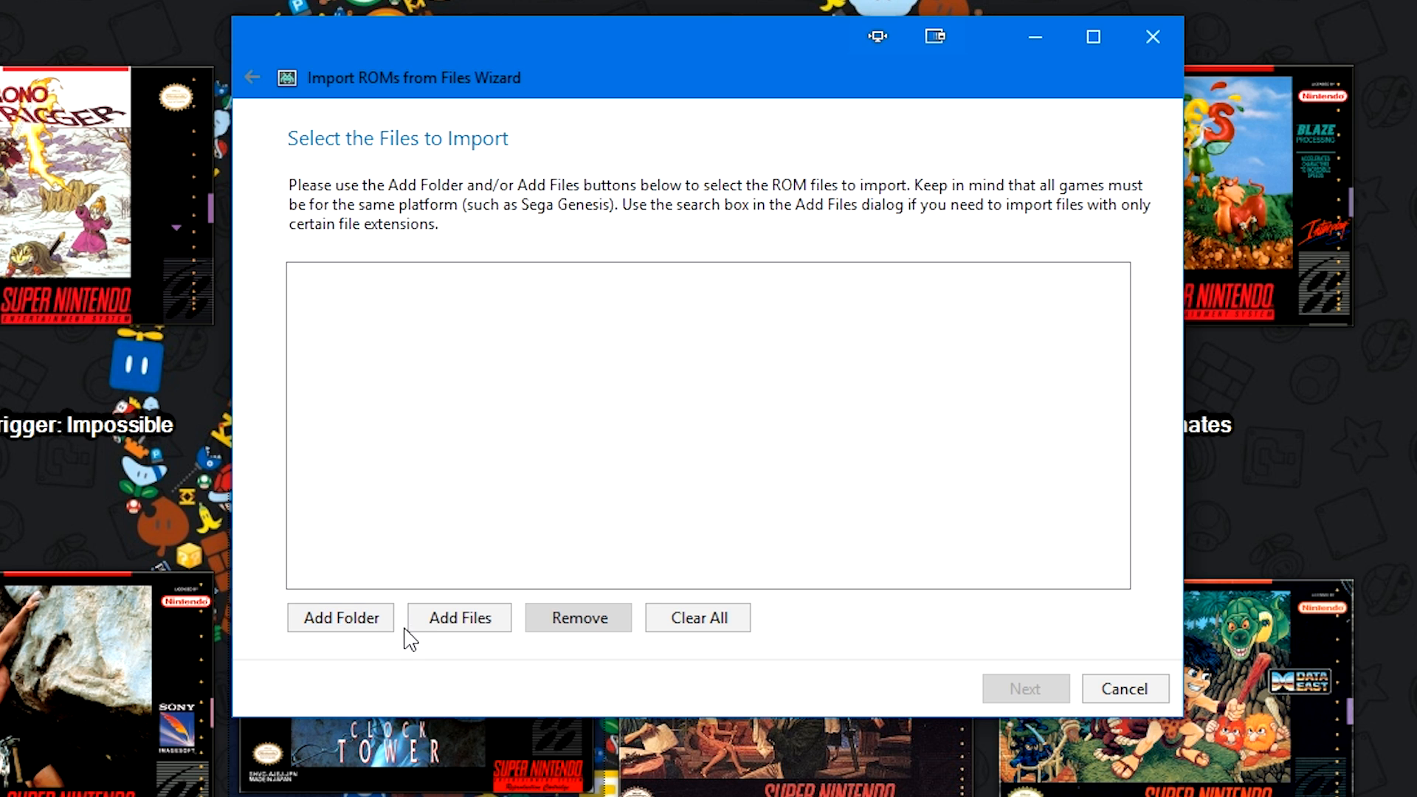
Step: Search the SNES Roms folder for "*.sfc" and add all matching files to the import
left_click(452, 619)
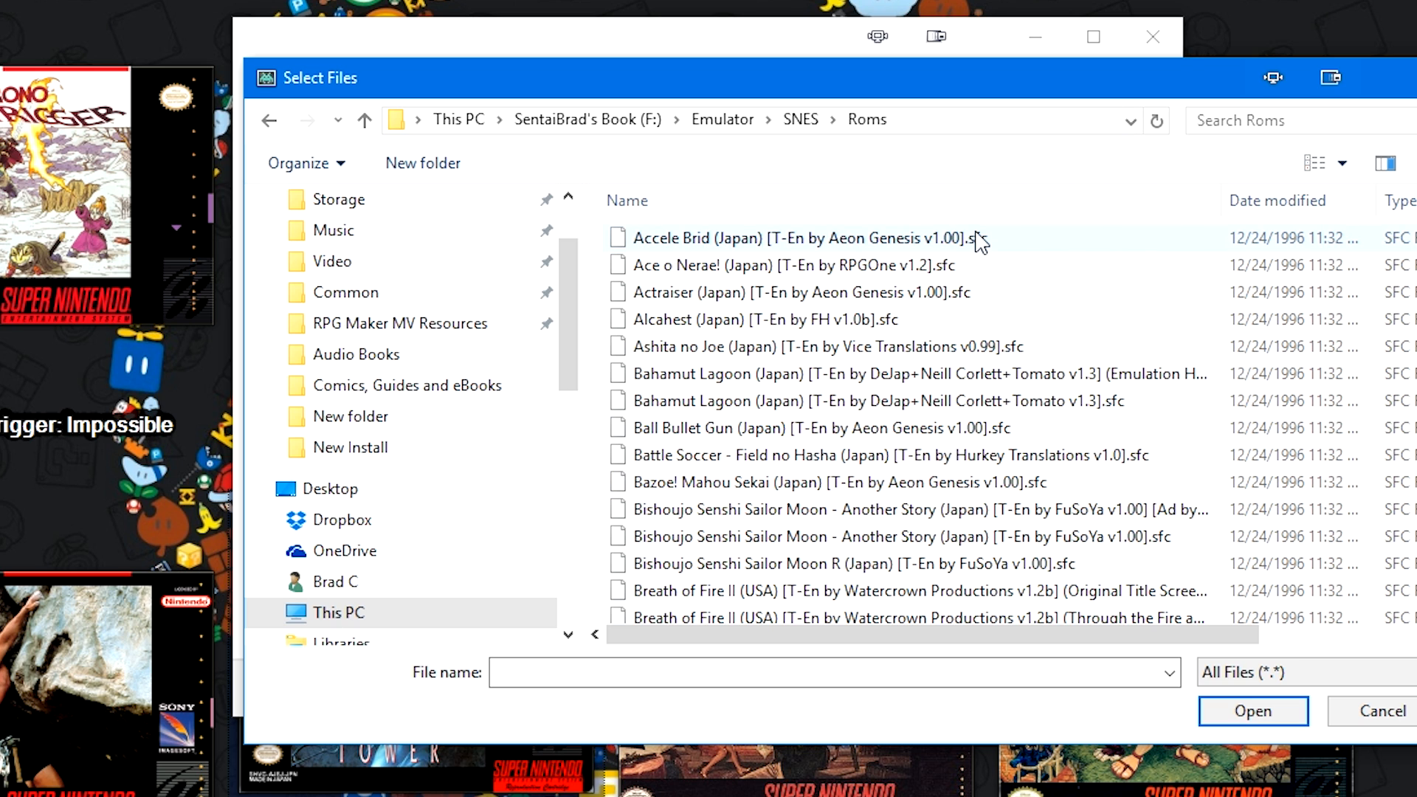
scroll(984, 244, "down", 15)
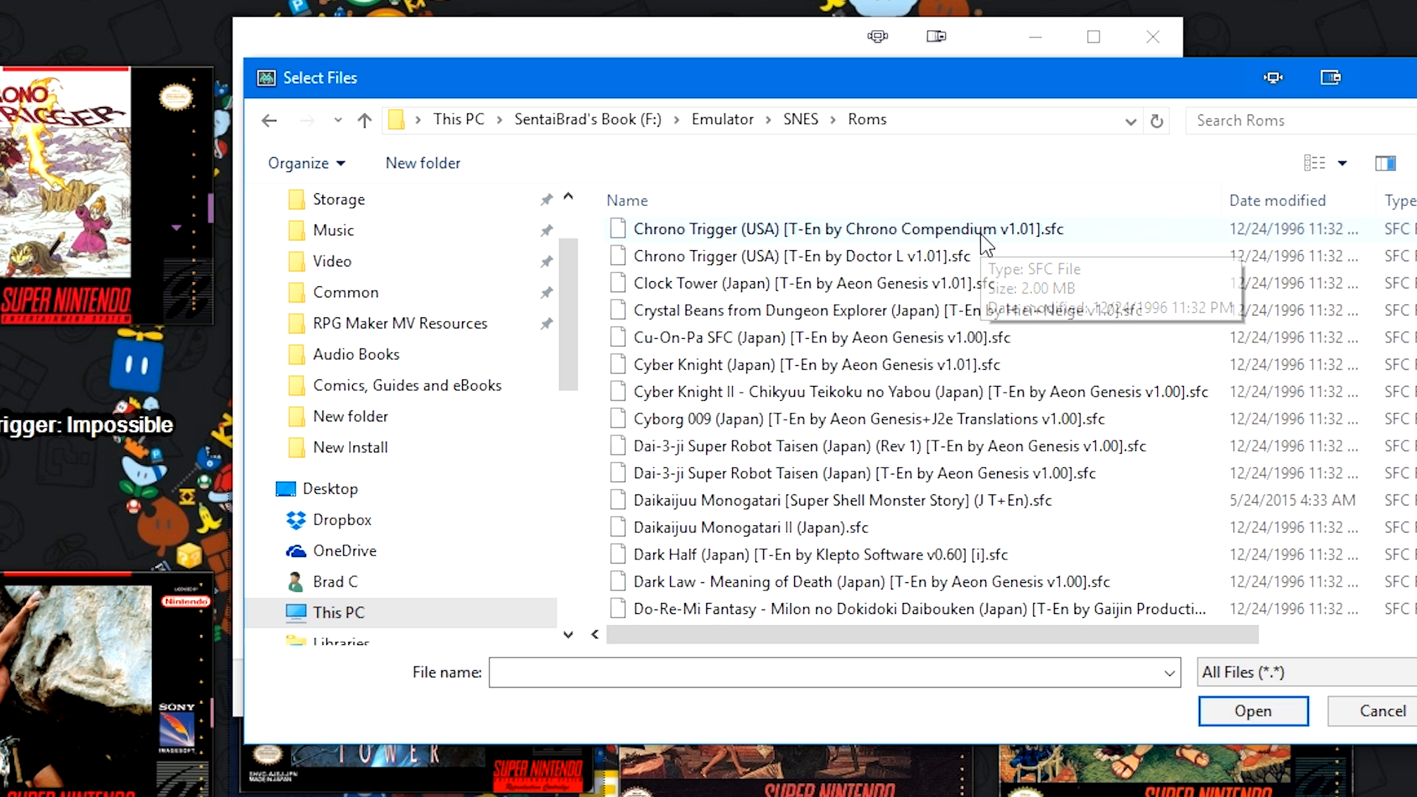
scroll(984, 244, "down", 10)
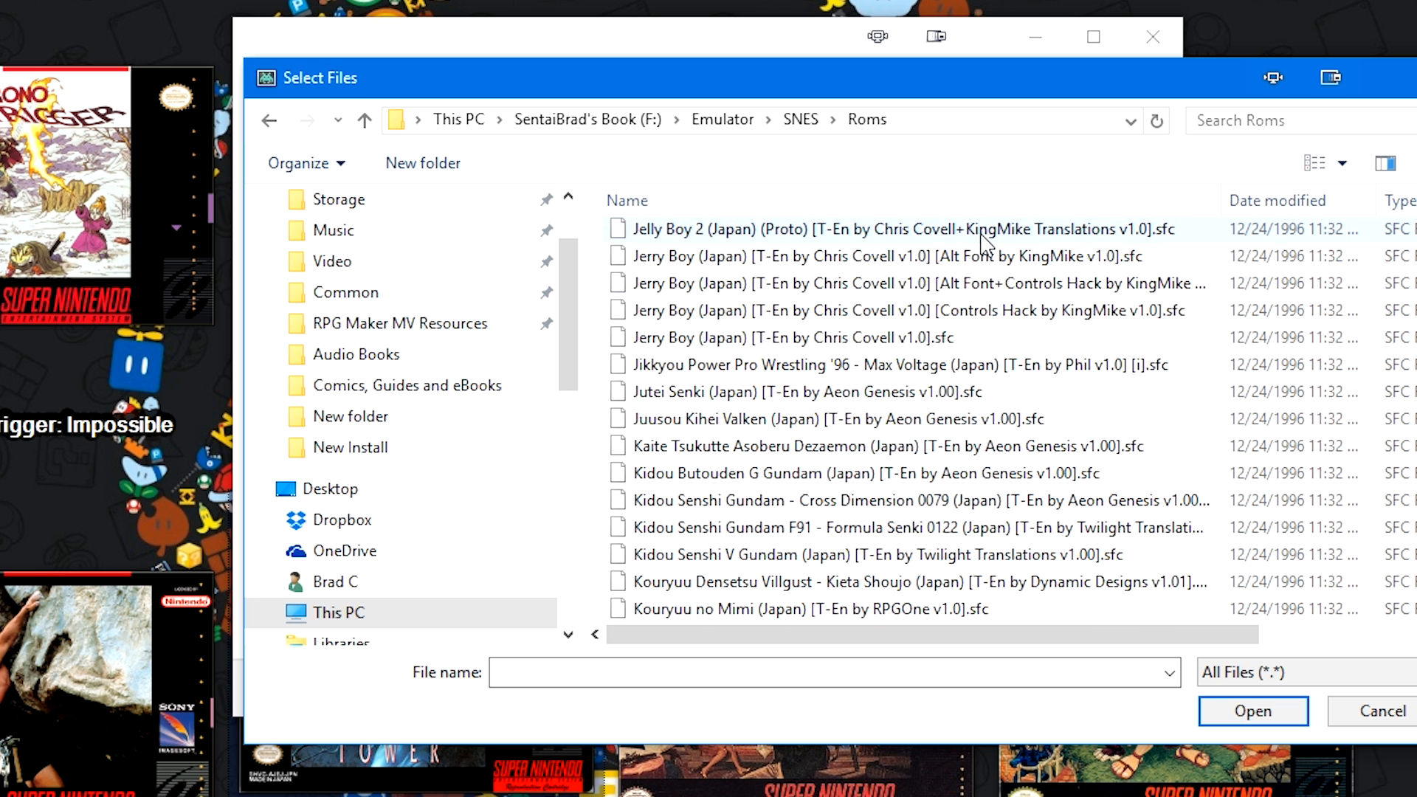
scroll(984, 238, "down", 8)
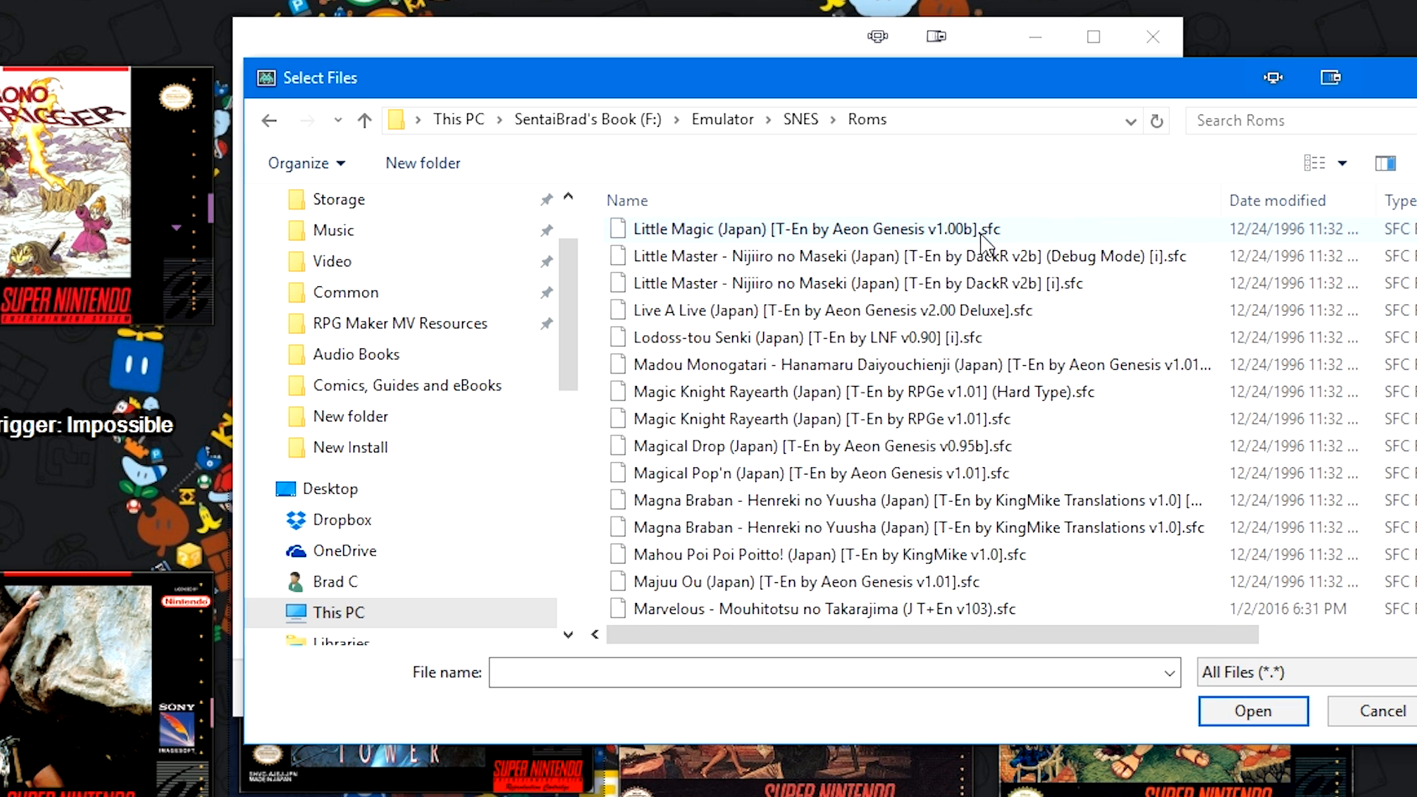
scroll(984, 238, "down", 6)
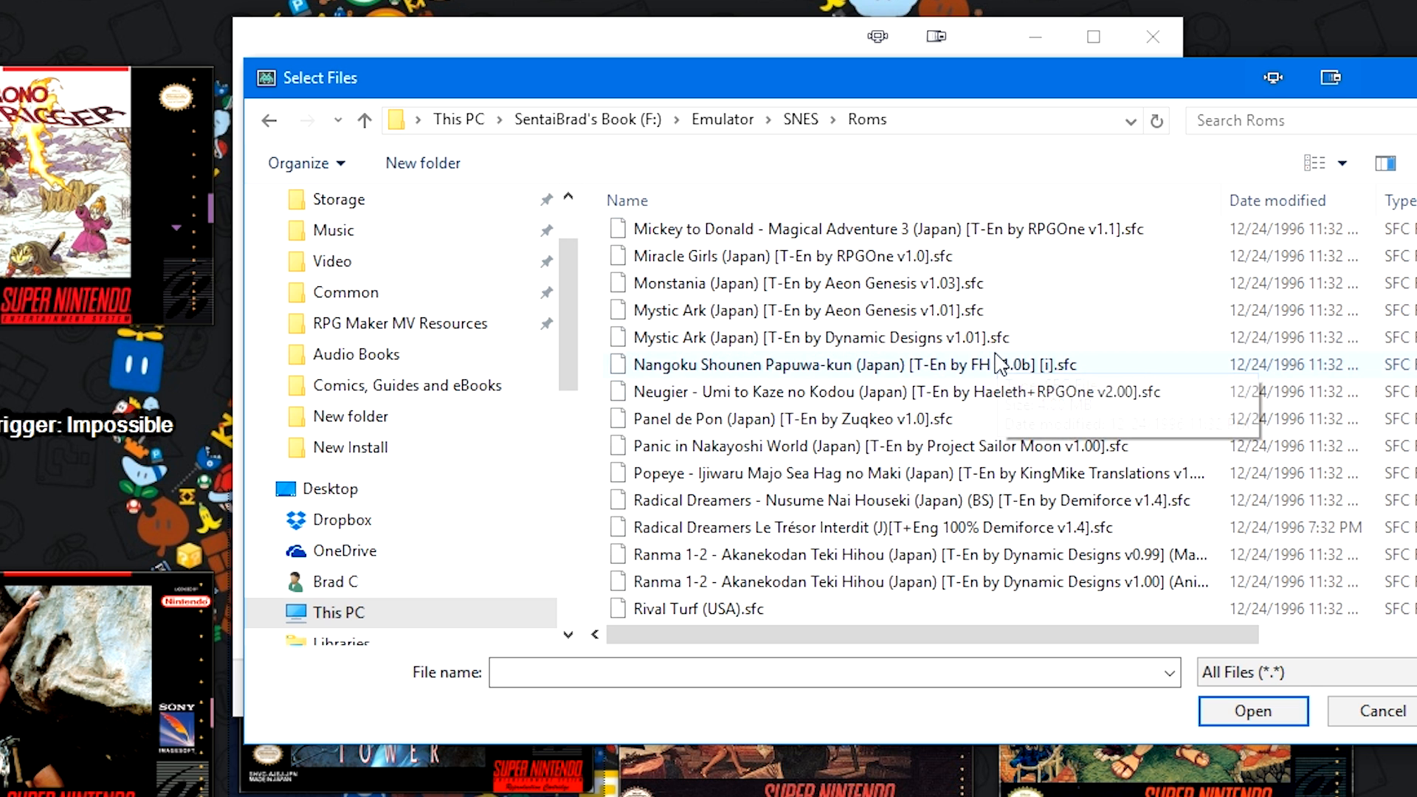
scroll(984, 399, "down", 20)
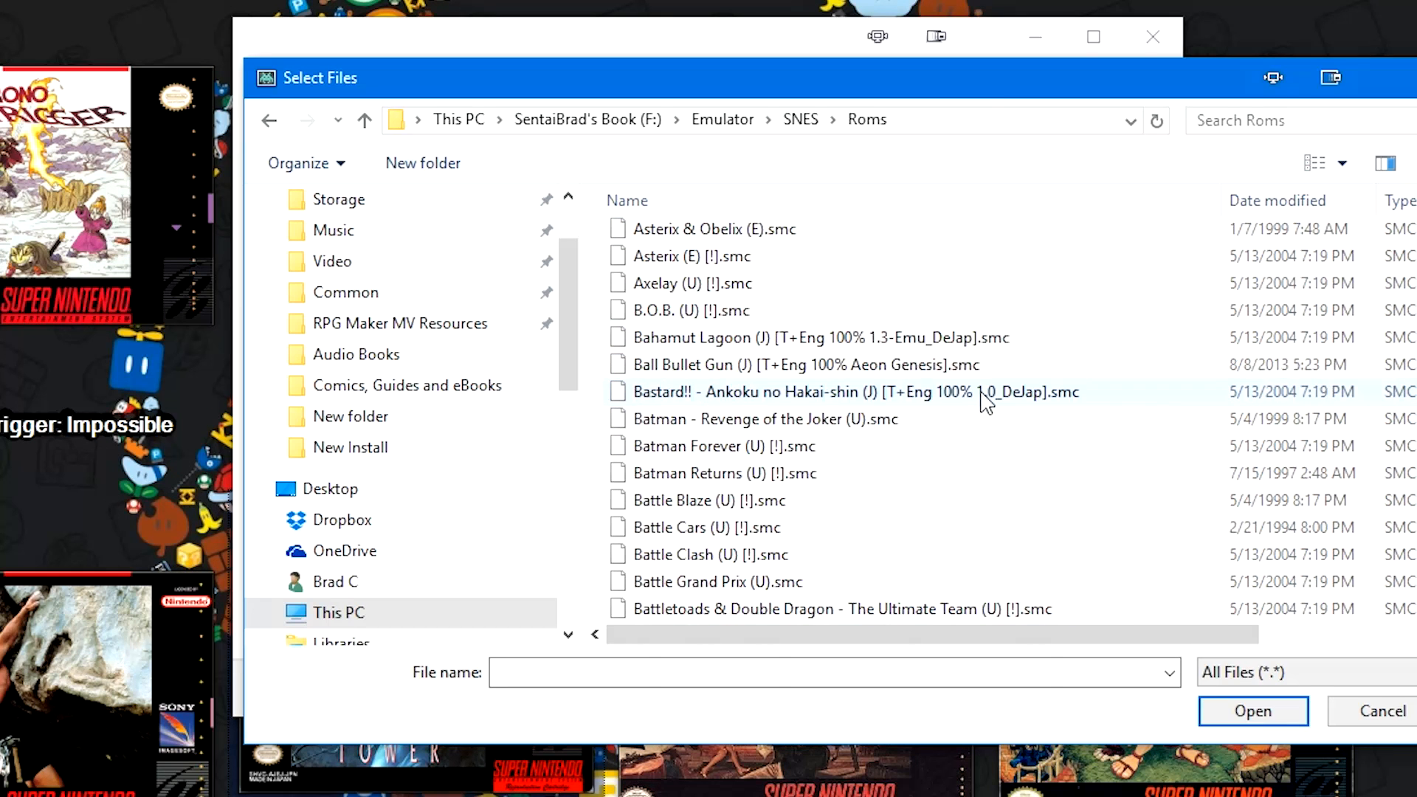
scroll(984, 398, "up", 4)
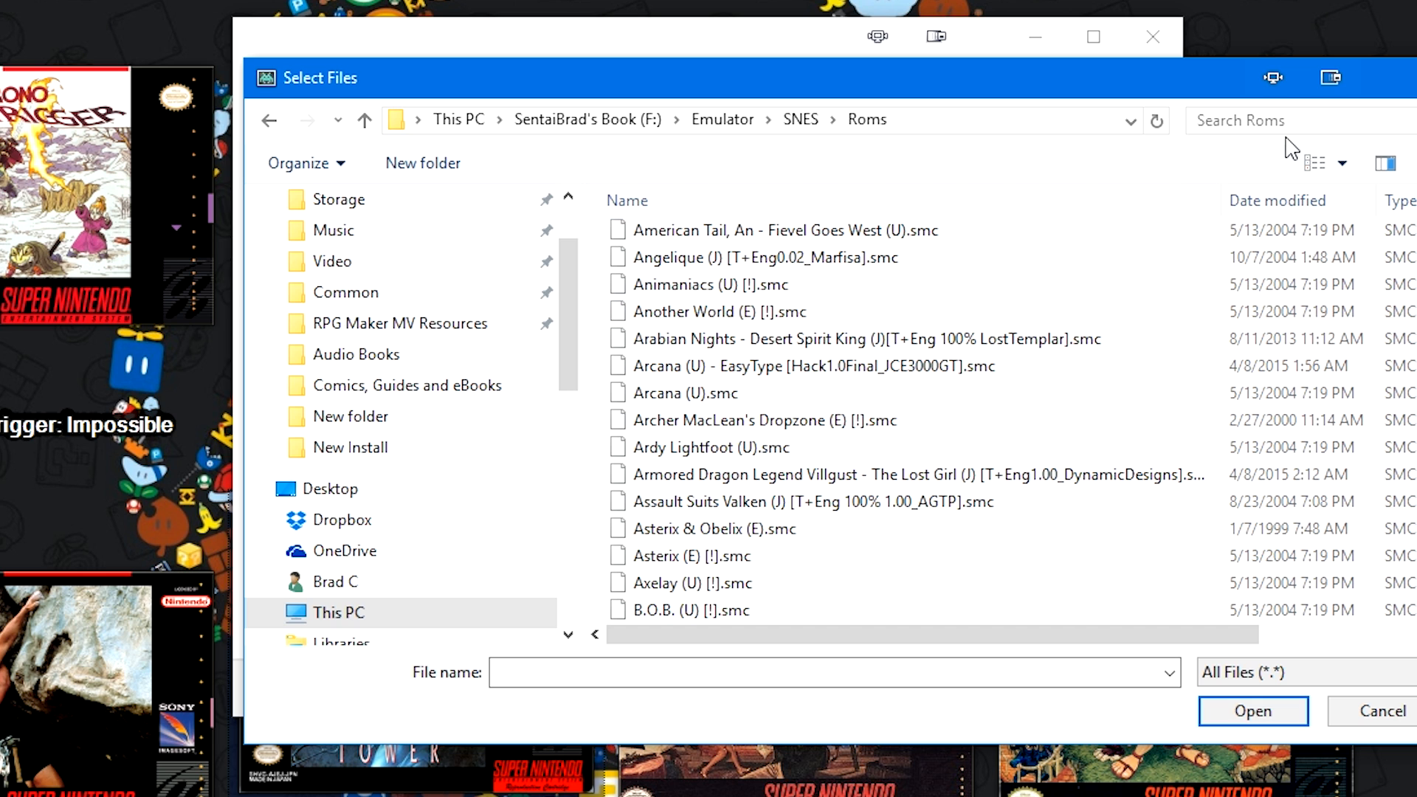
left_click(1310, 122)
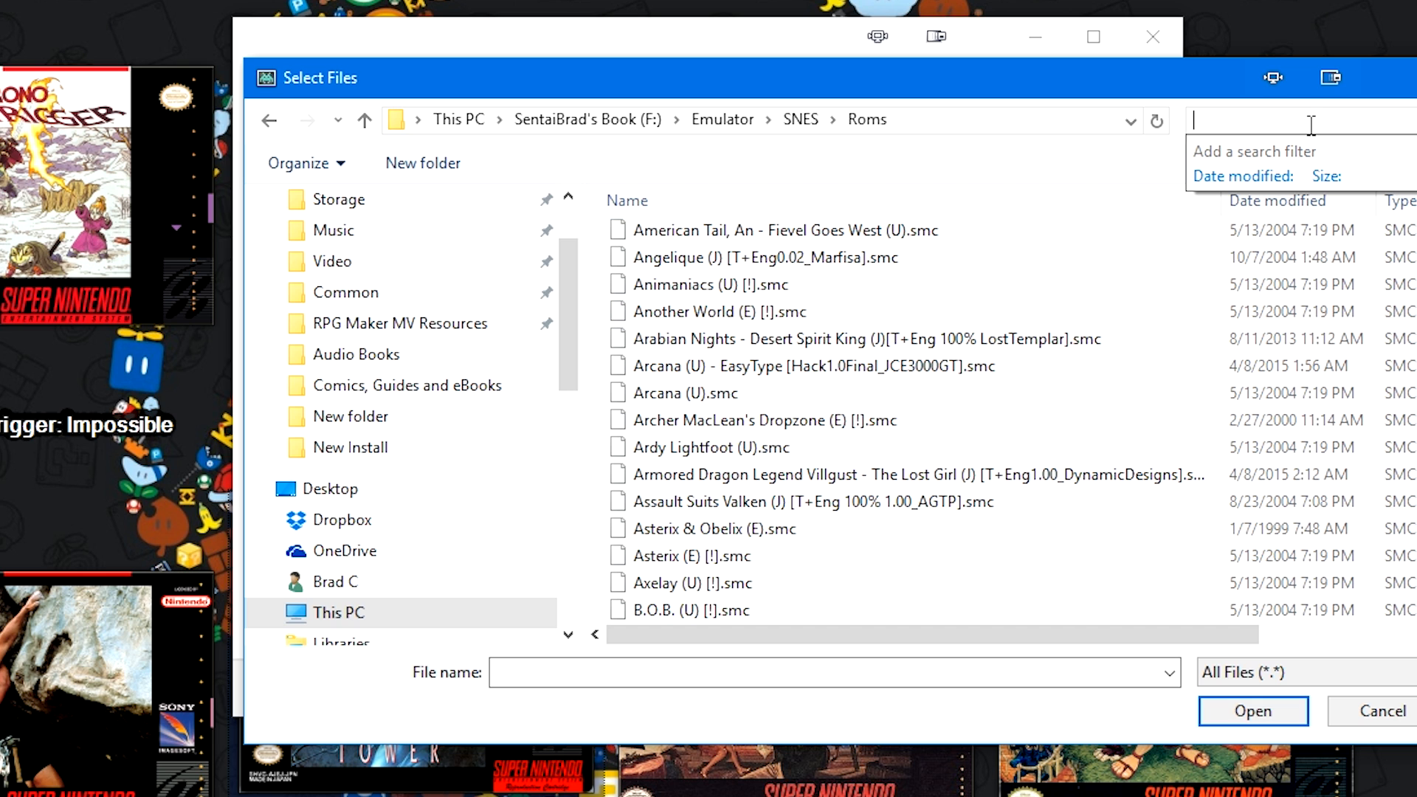
type("\"")
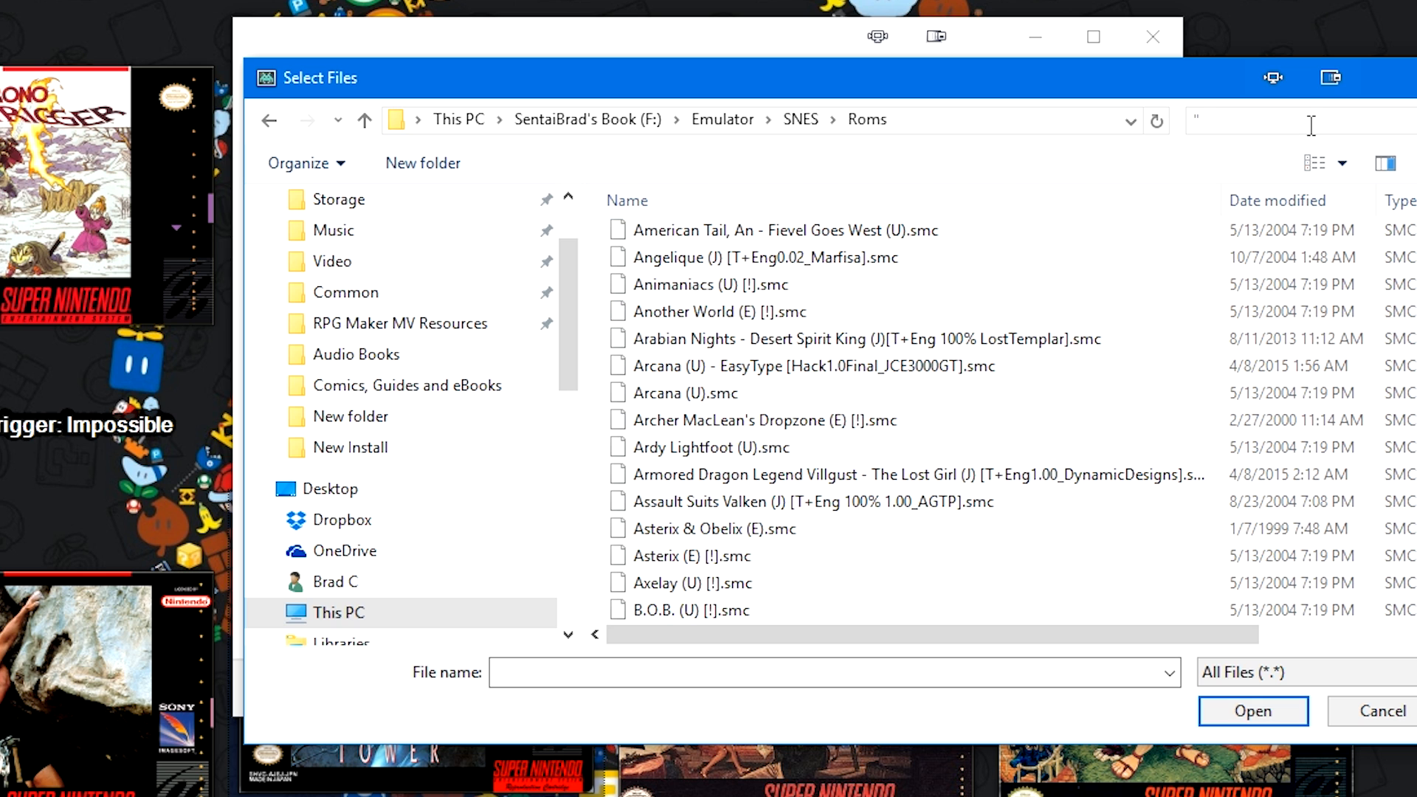
type("*.sfc\"")
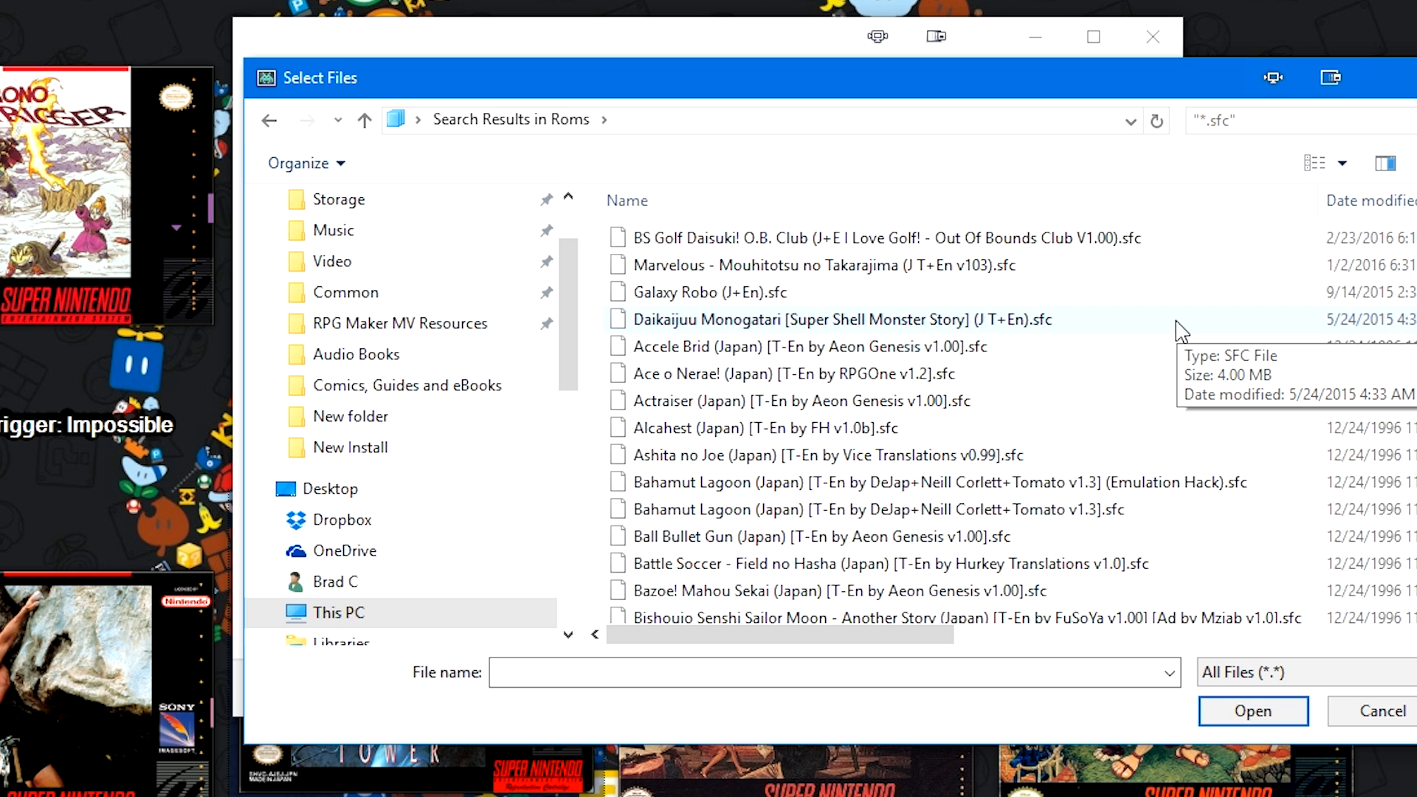
left_click(1168, 242)
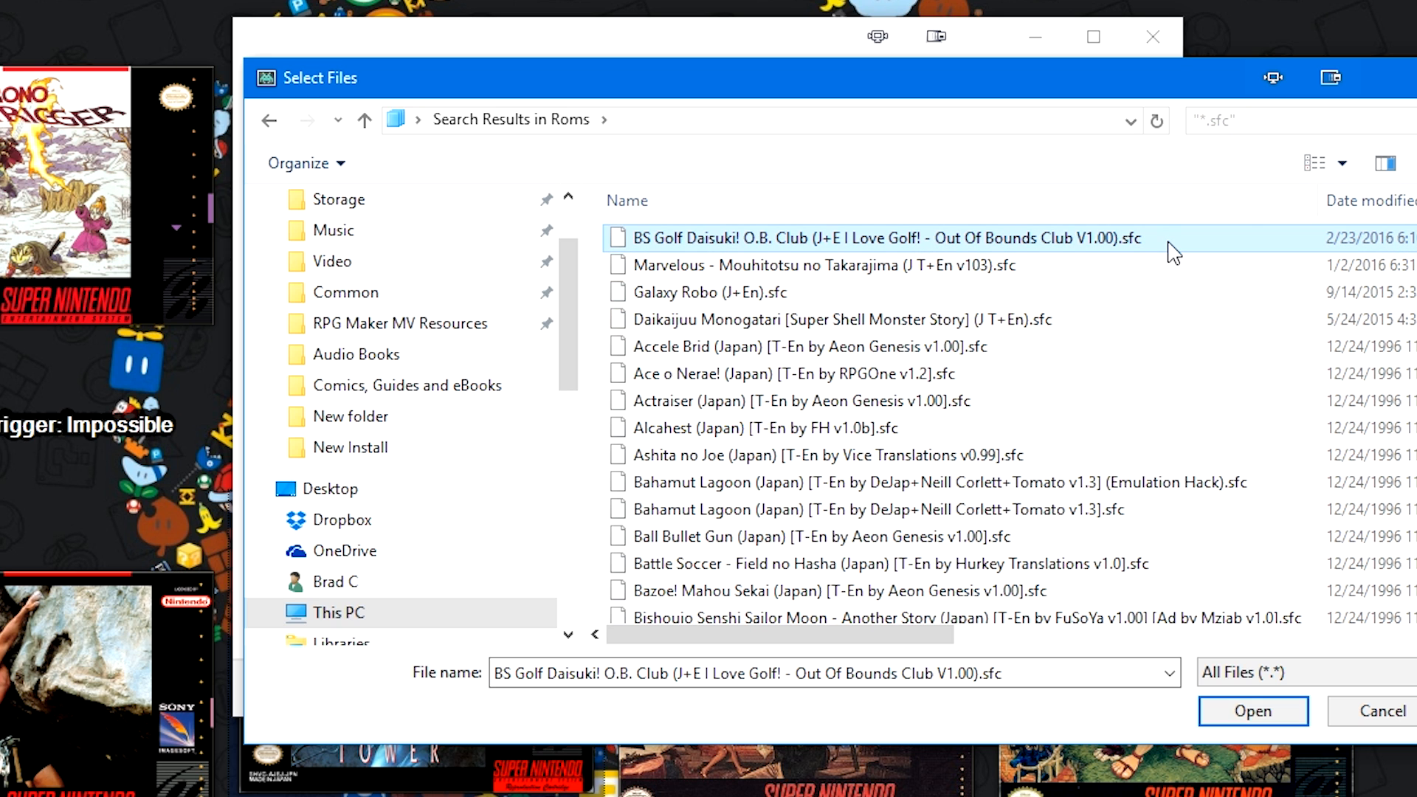
key("ctrl+a")
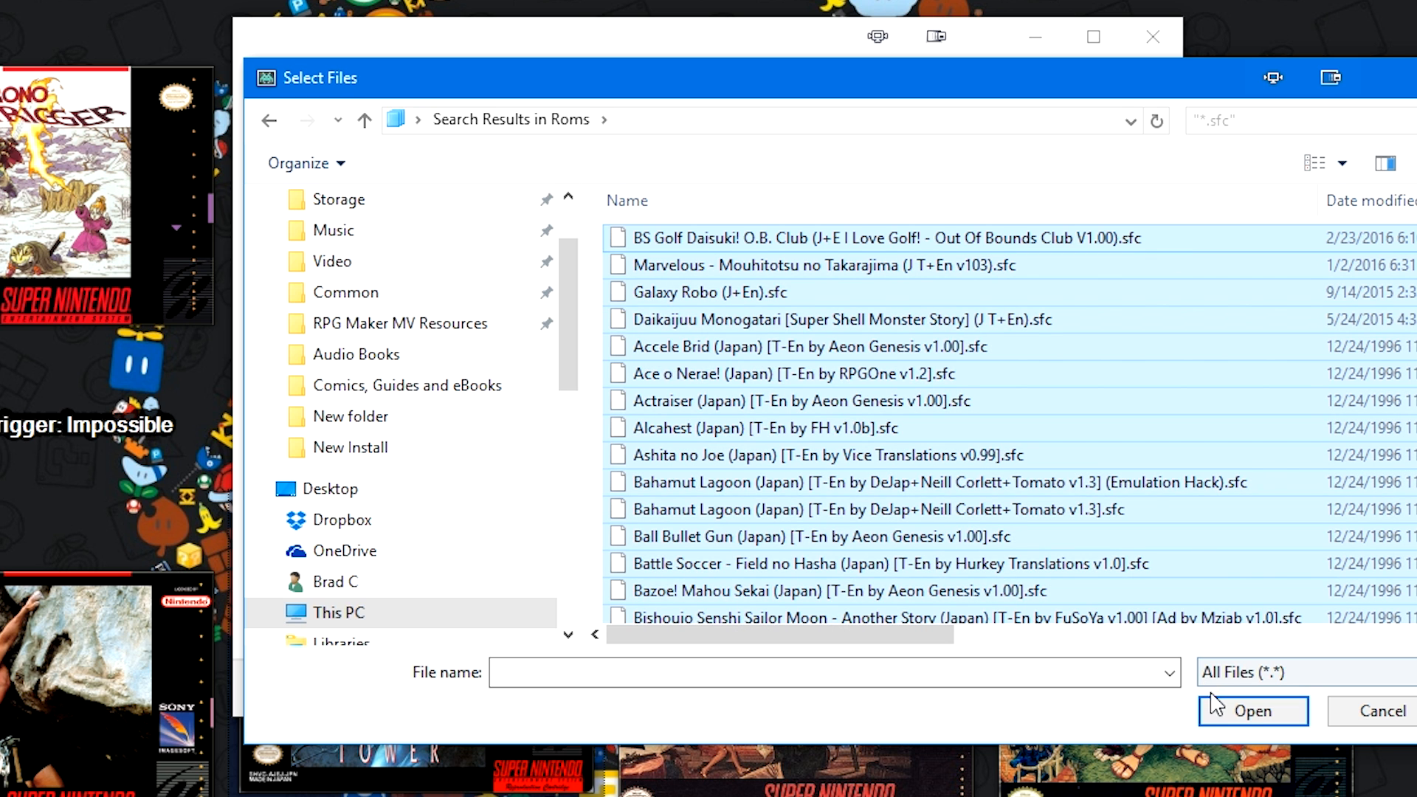
left_click(1242, 714)
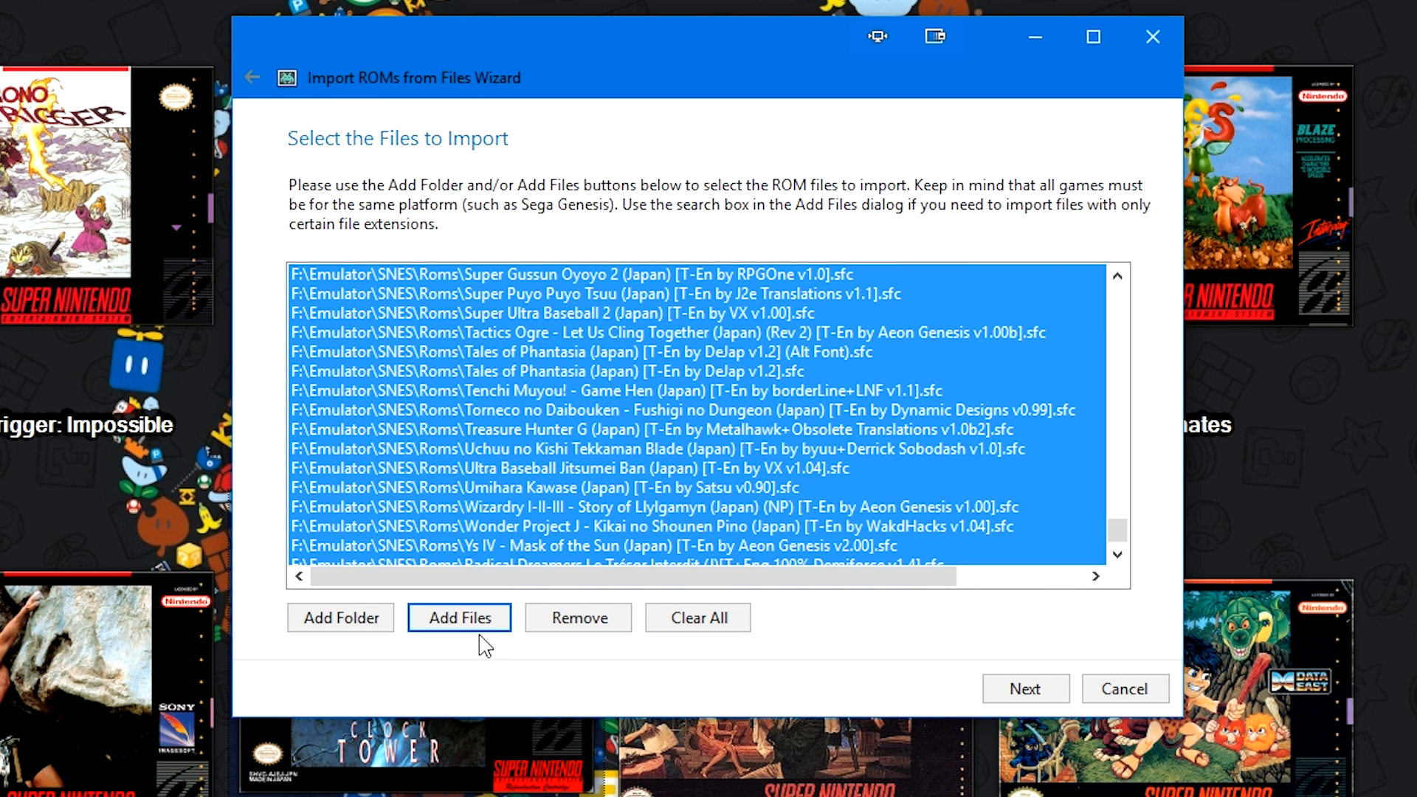
Step: Search the Roms folder for "*.smc", add all matching files to the import list and continue to the platform choice
left_click(602, 733)
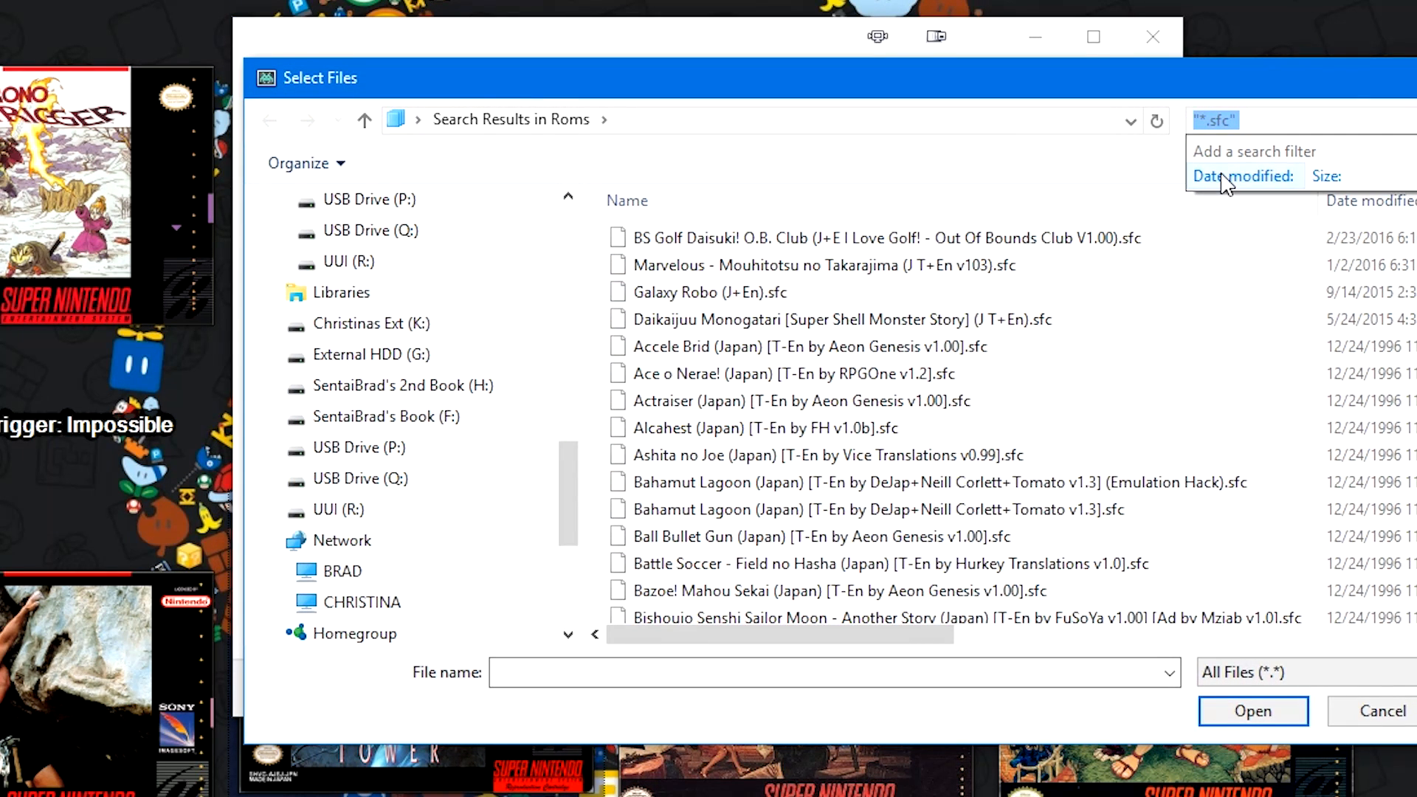
left_click(1219, 122)
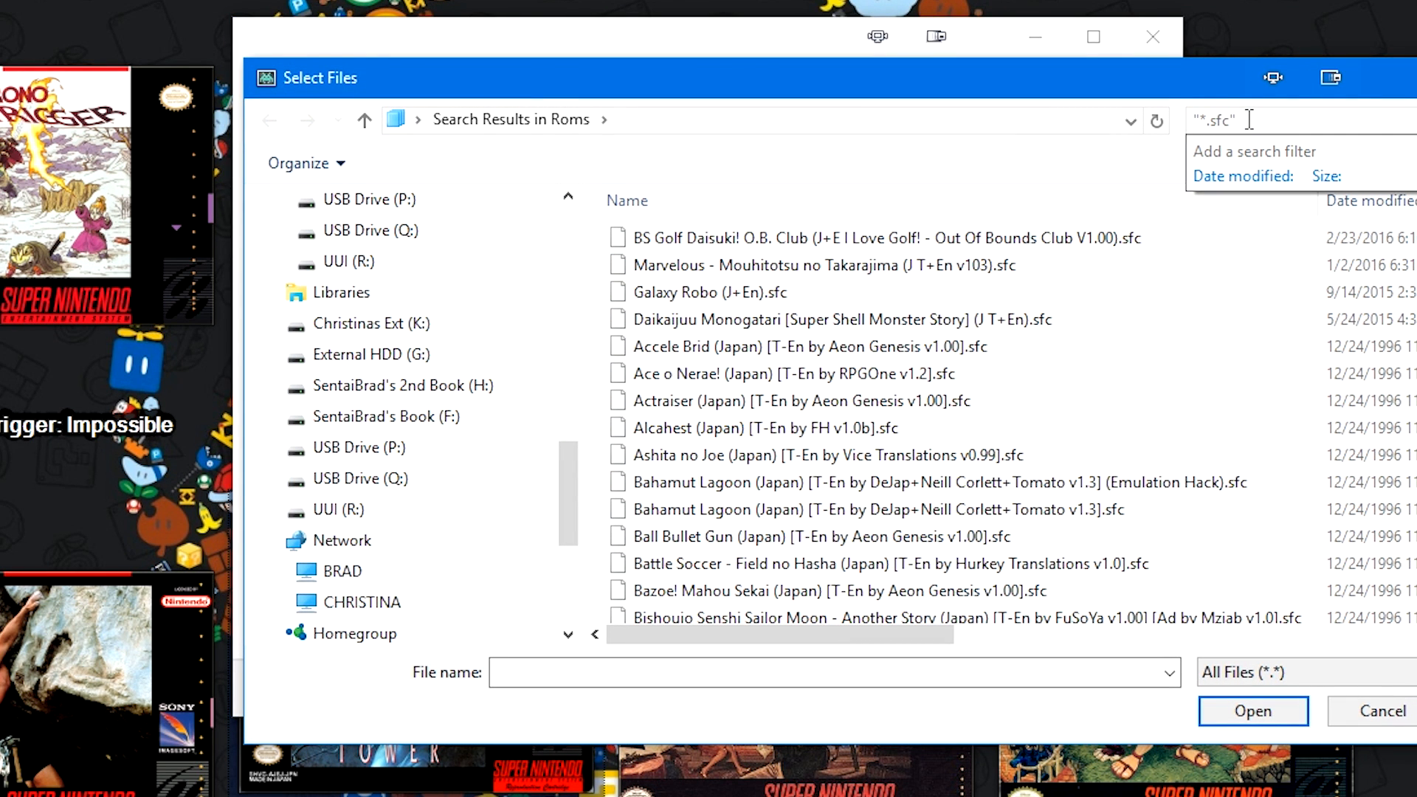
key("BackSpace")
key("BackSpace")
type("sm")
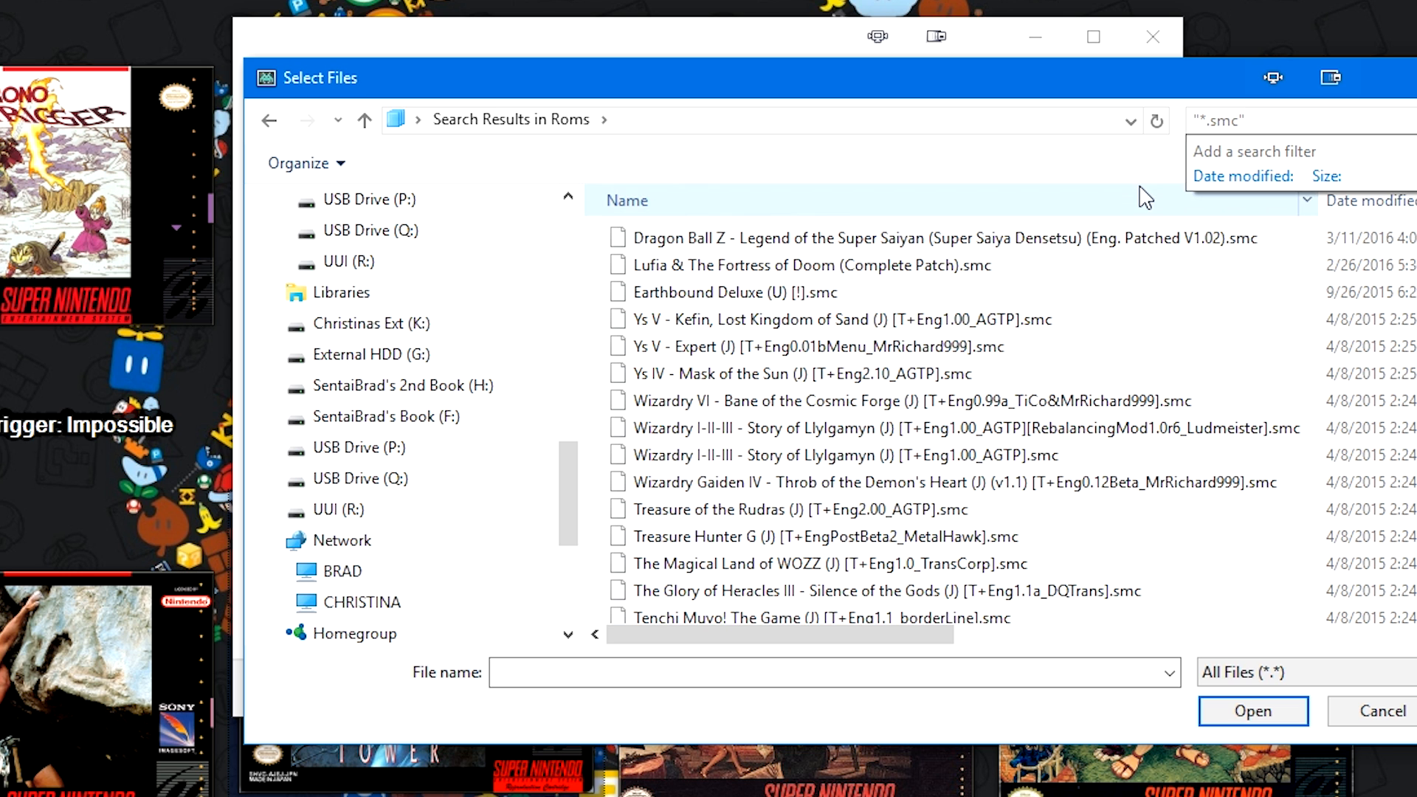
left_click(1049, 266)
key("ctrl+a")
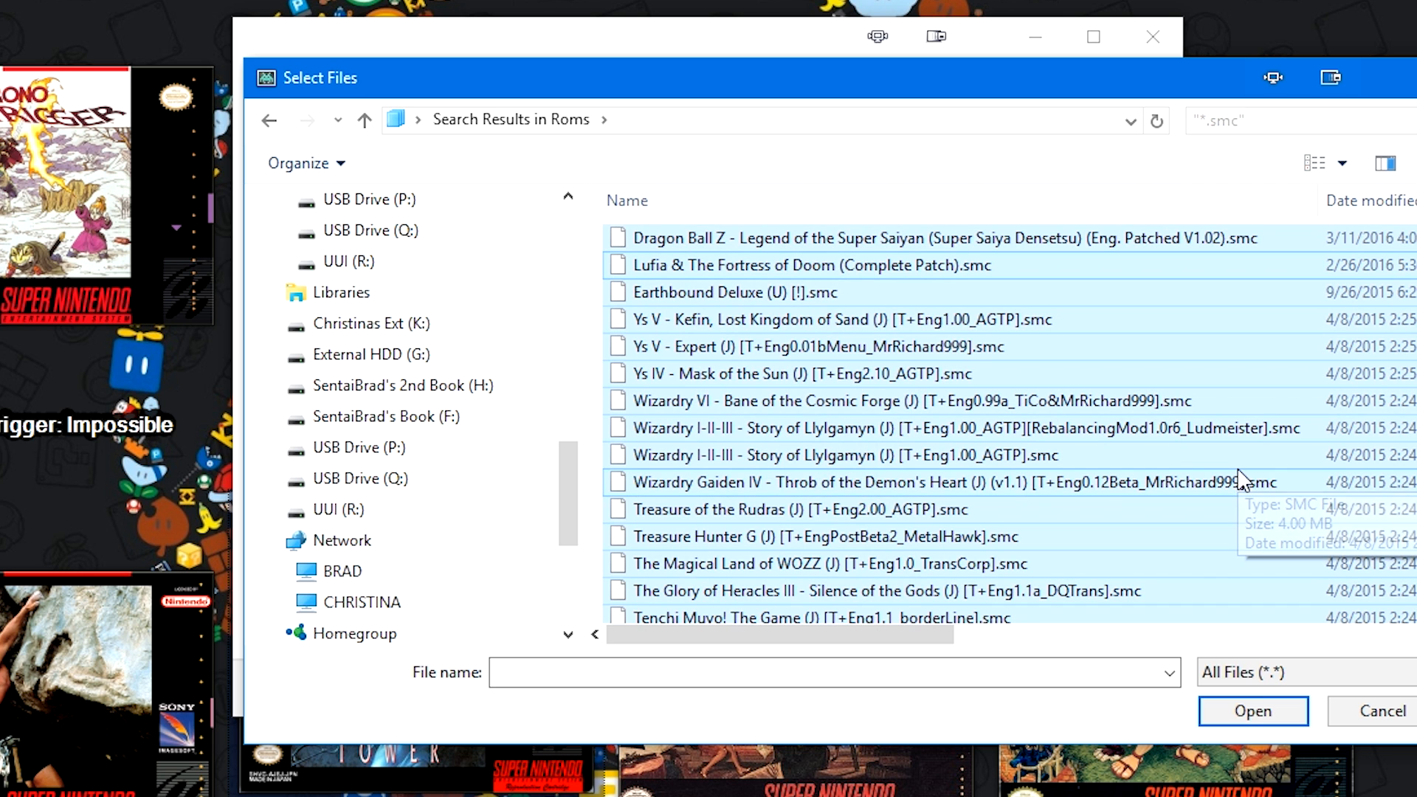
left_click(1253, 713)
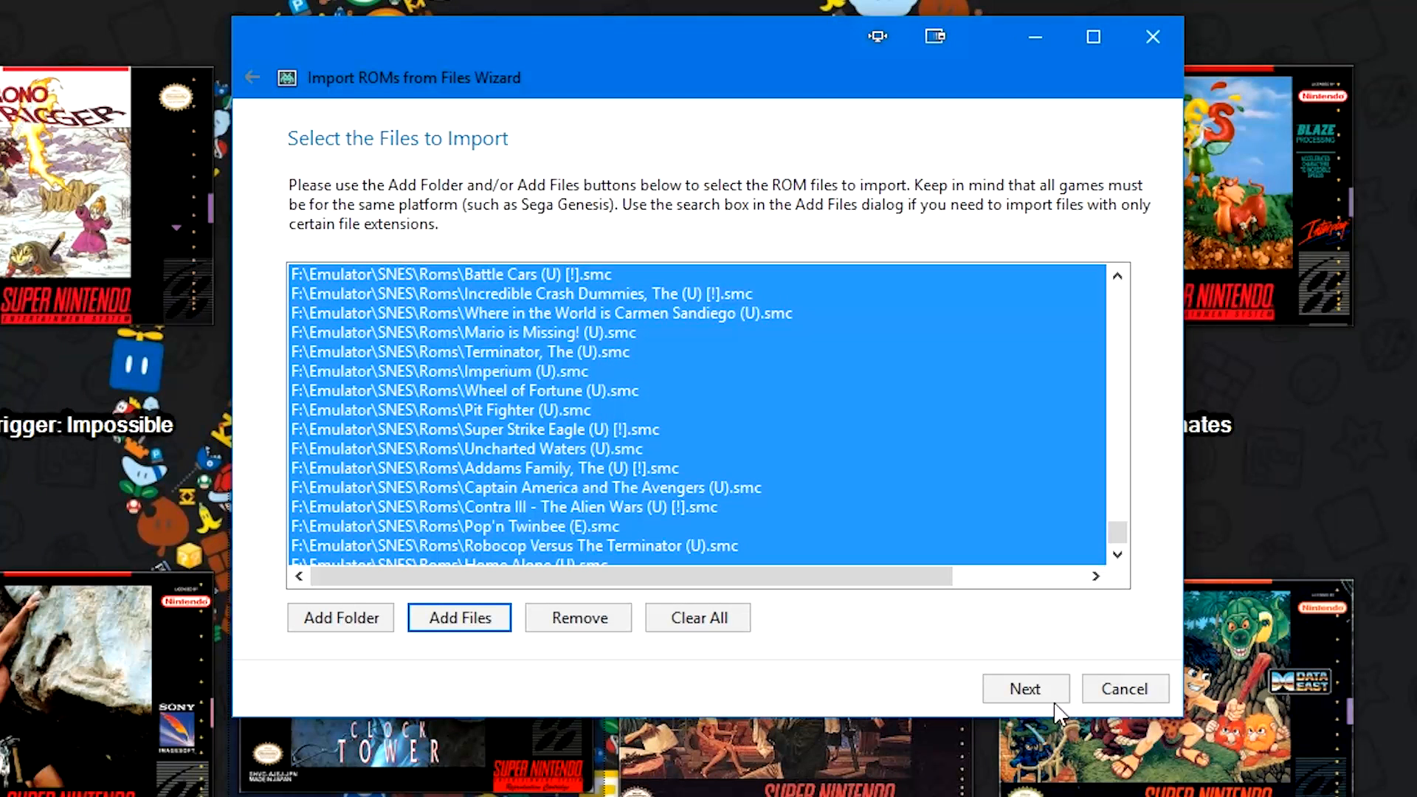
left_click(1026, 691)
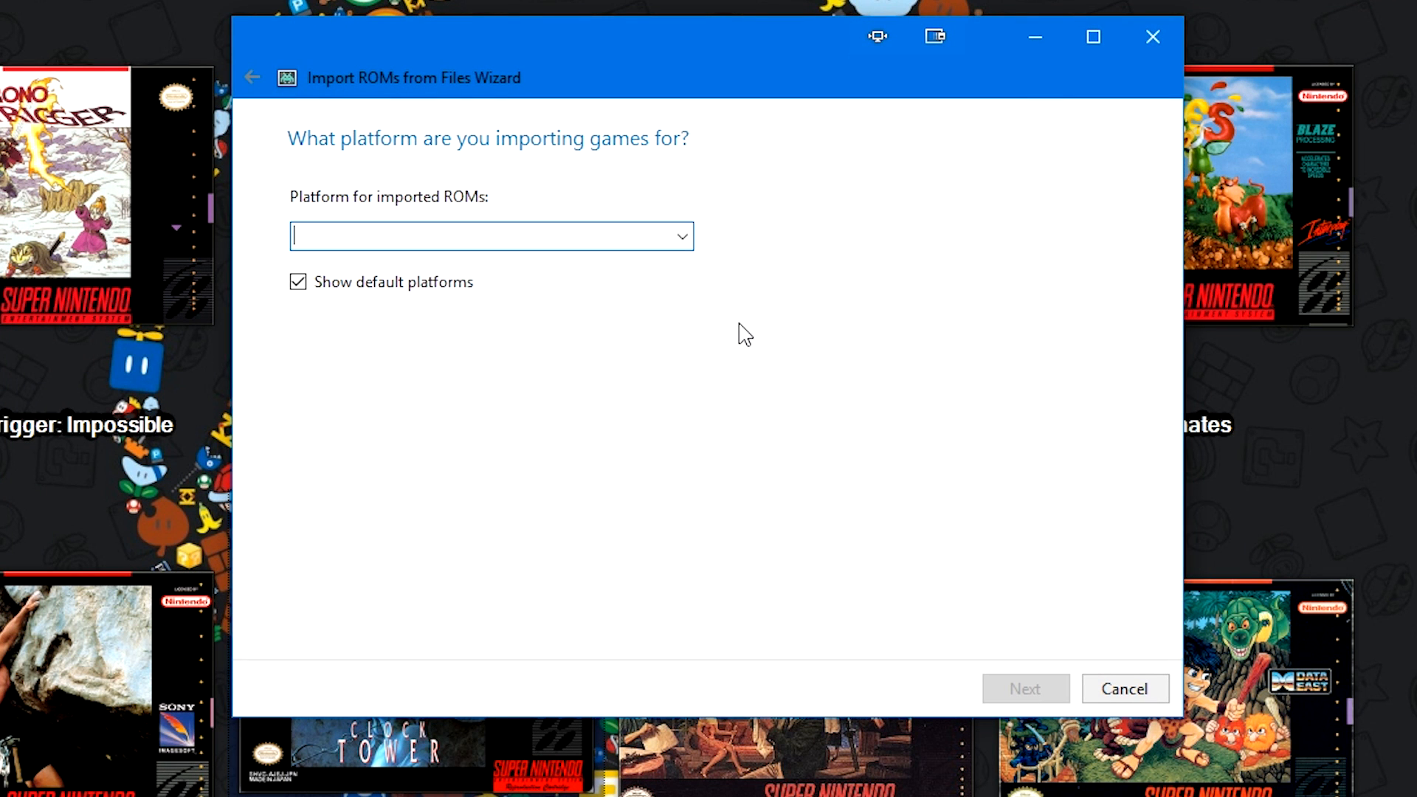
Step: Choose Super Nintendo Entertainment System as the platform for the imported ROMs and continue to the emulator choice
left_click(680, 237)
left_click_drag(681, 285, 706, 756)
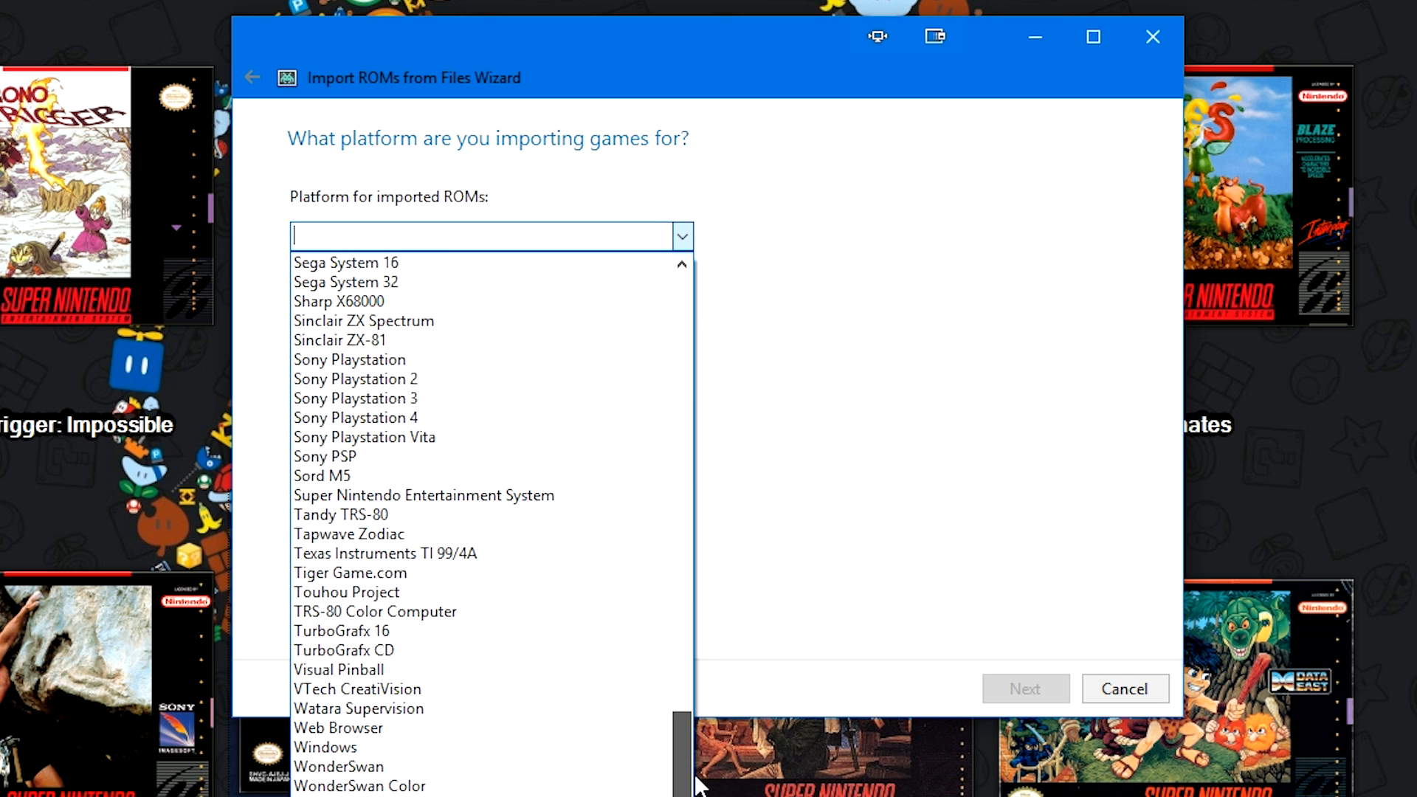
left_click(507, 500)
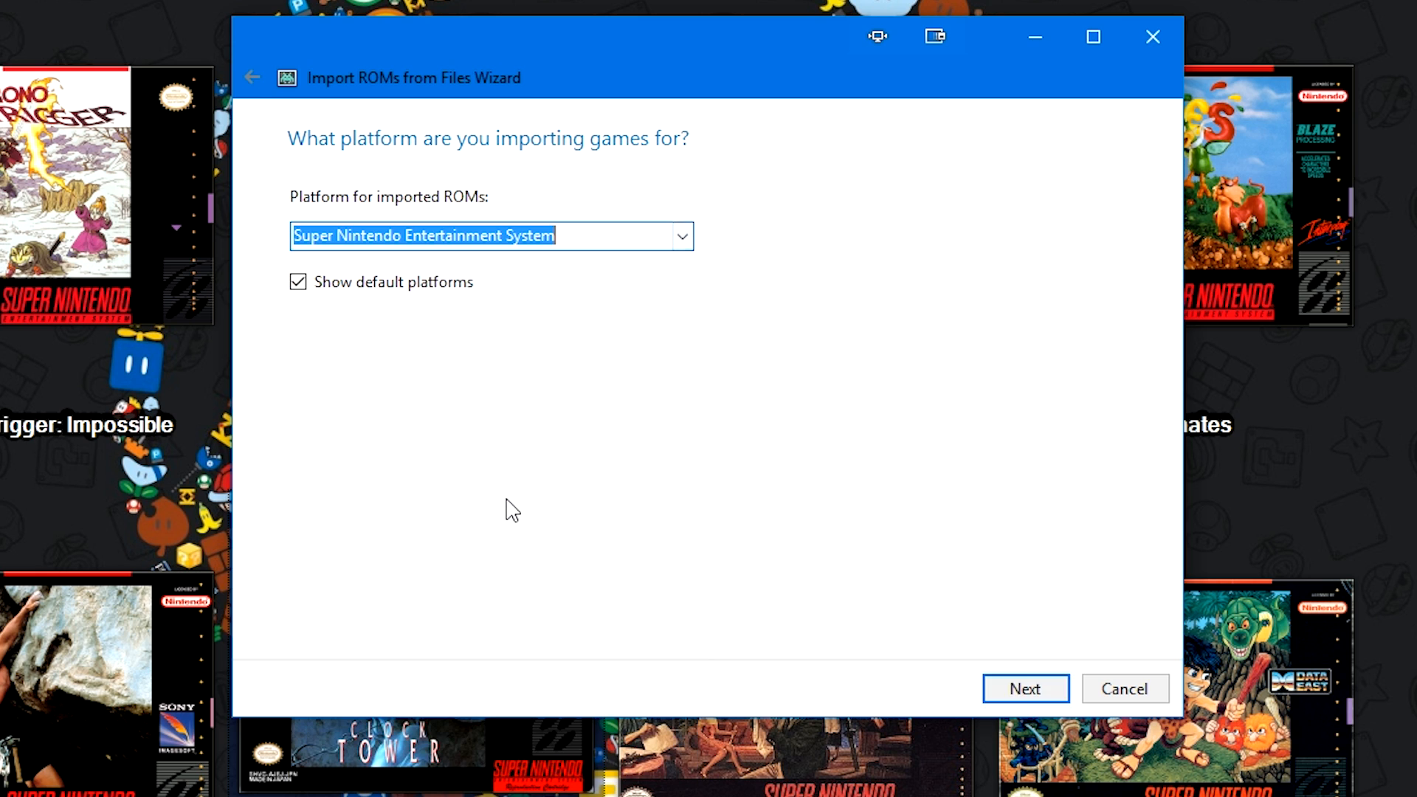
left_click(1056, 686)
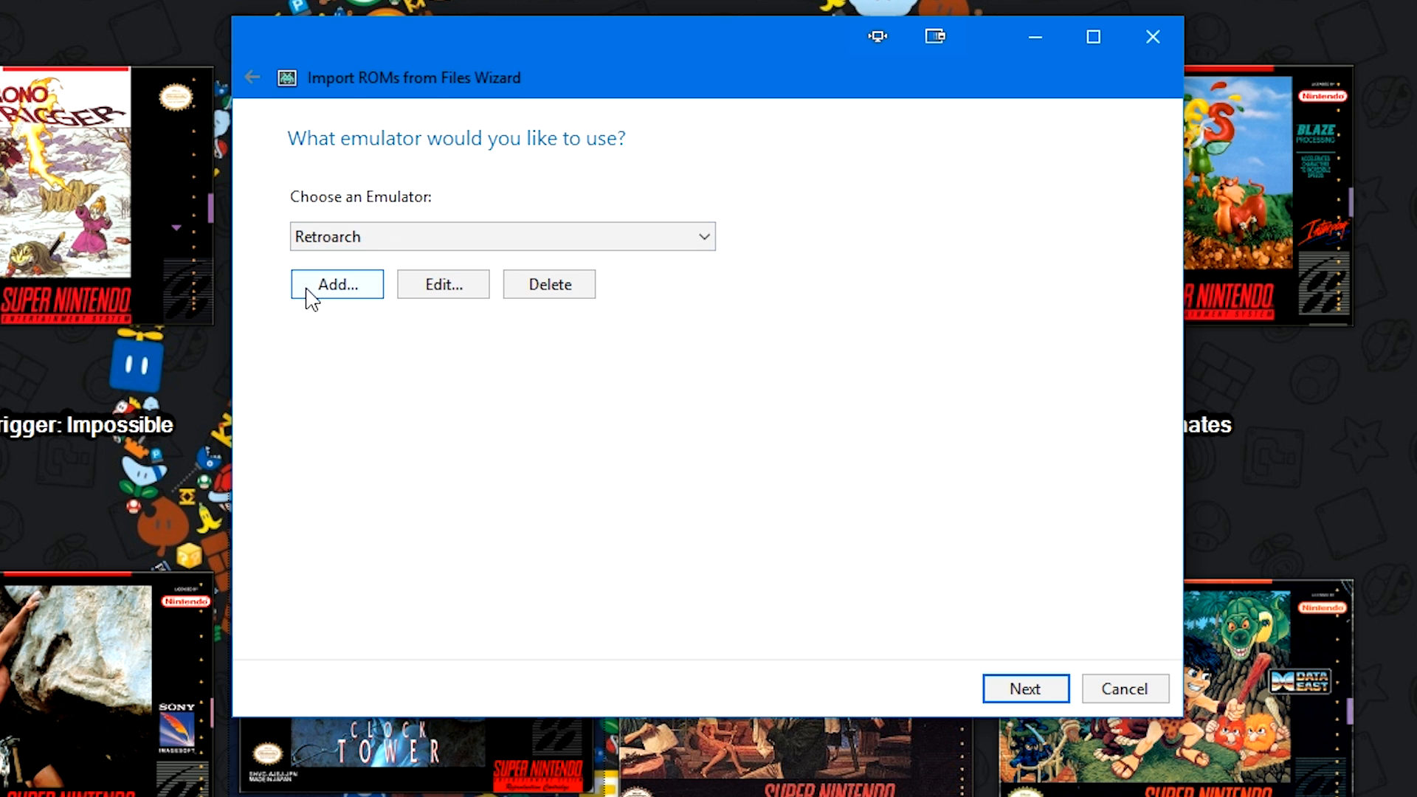
Step: Open the Retroarch emulator entry for editing and examine its emulator name
left_click(442, 288)
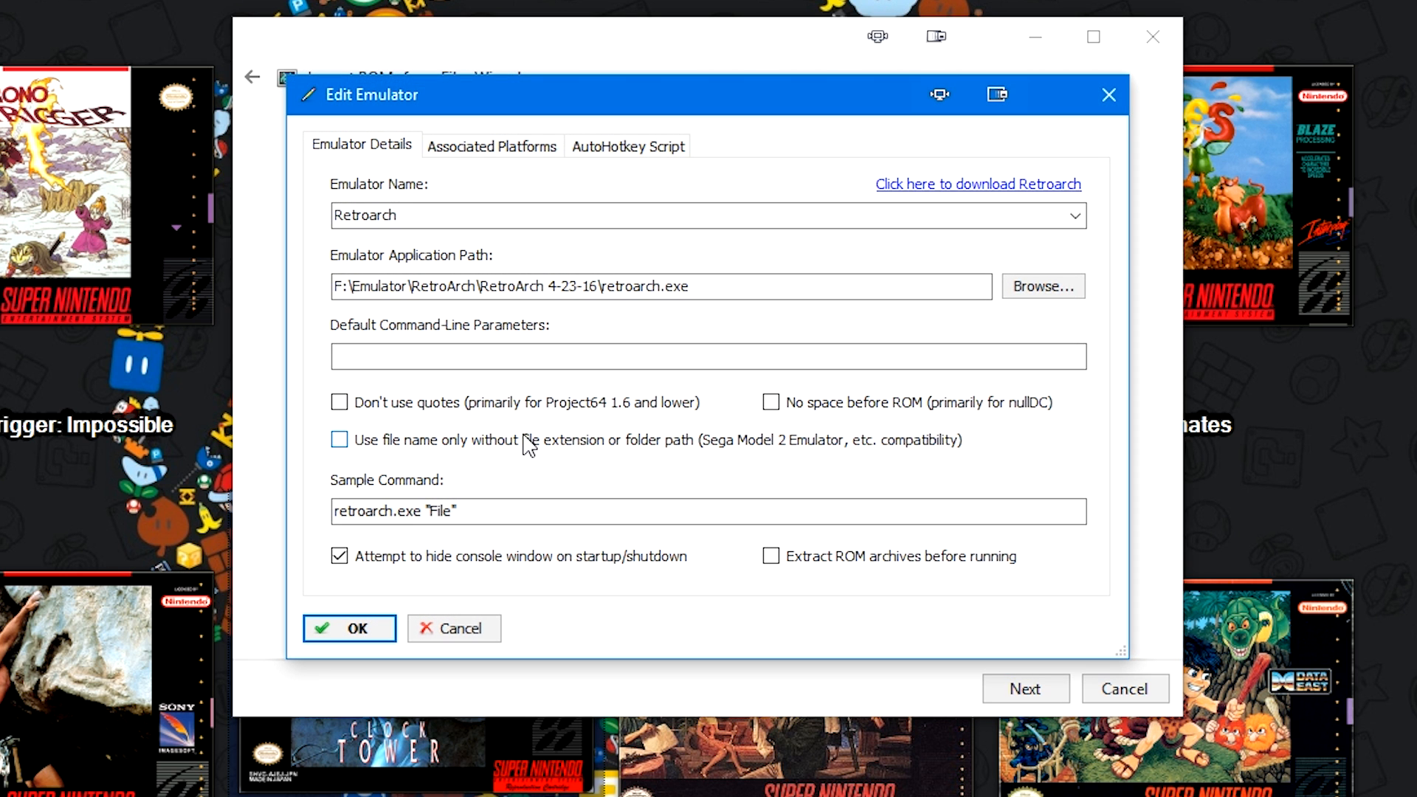
double_click(409, 219)
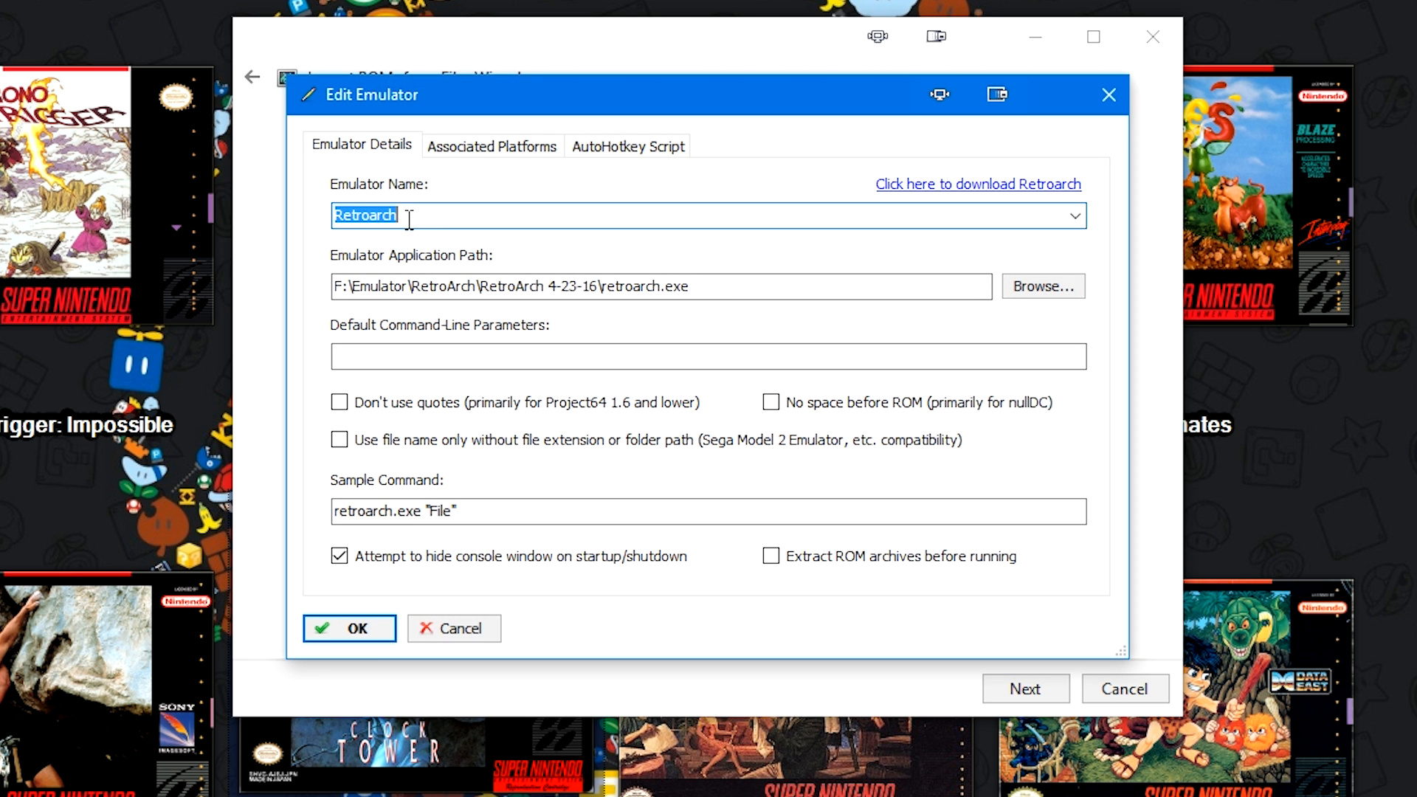
left_click(409, 219)
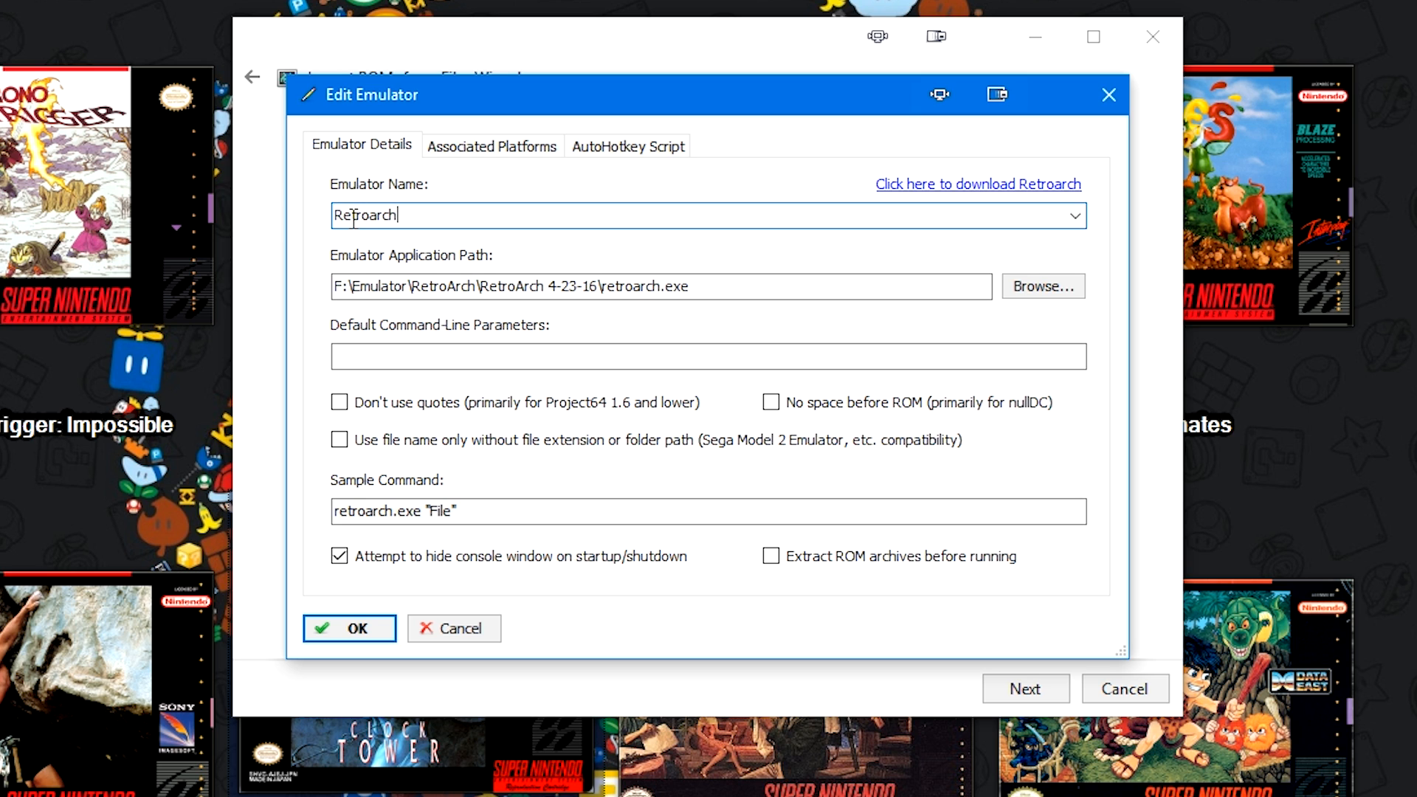
double_click(650, 222)
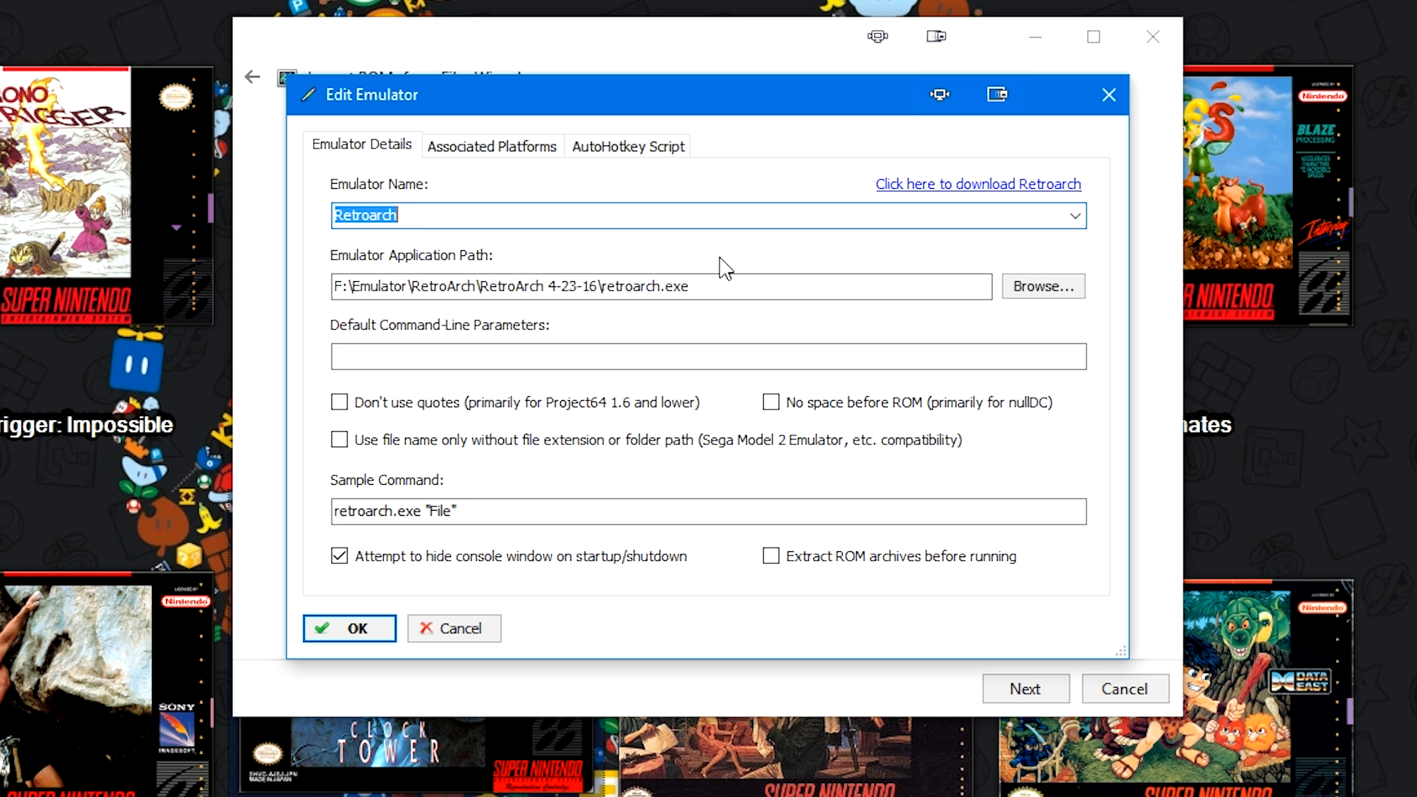
Step: Open the Retroarch download site from the emulator settings and browse to the nightly Windows x86_64 builds
left_click(907, 194)
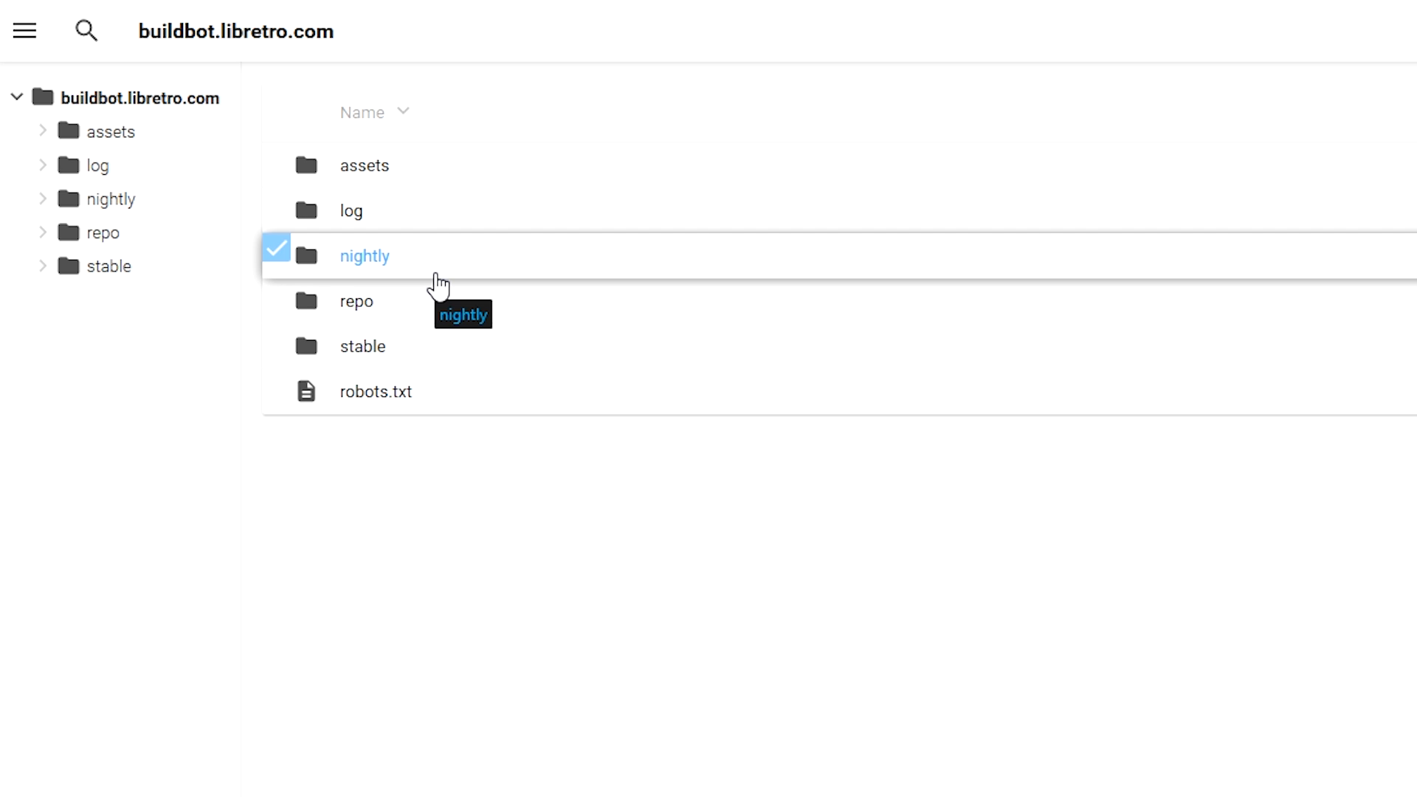
left_click(437, 281)
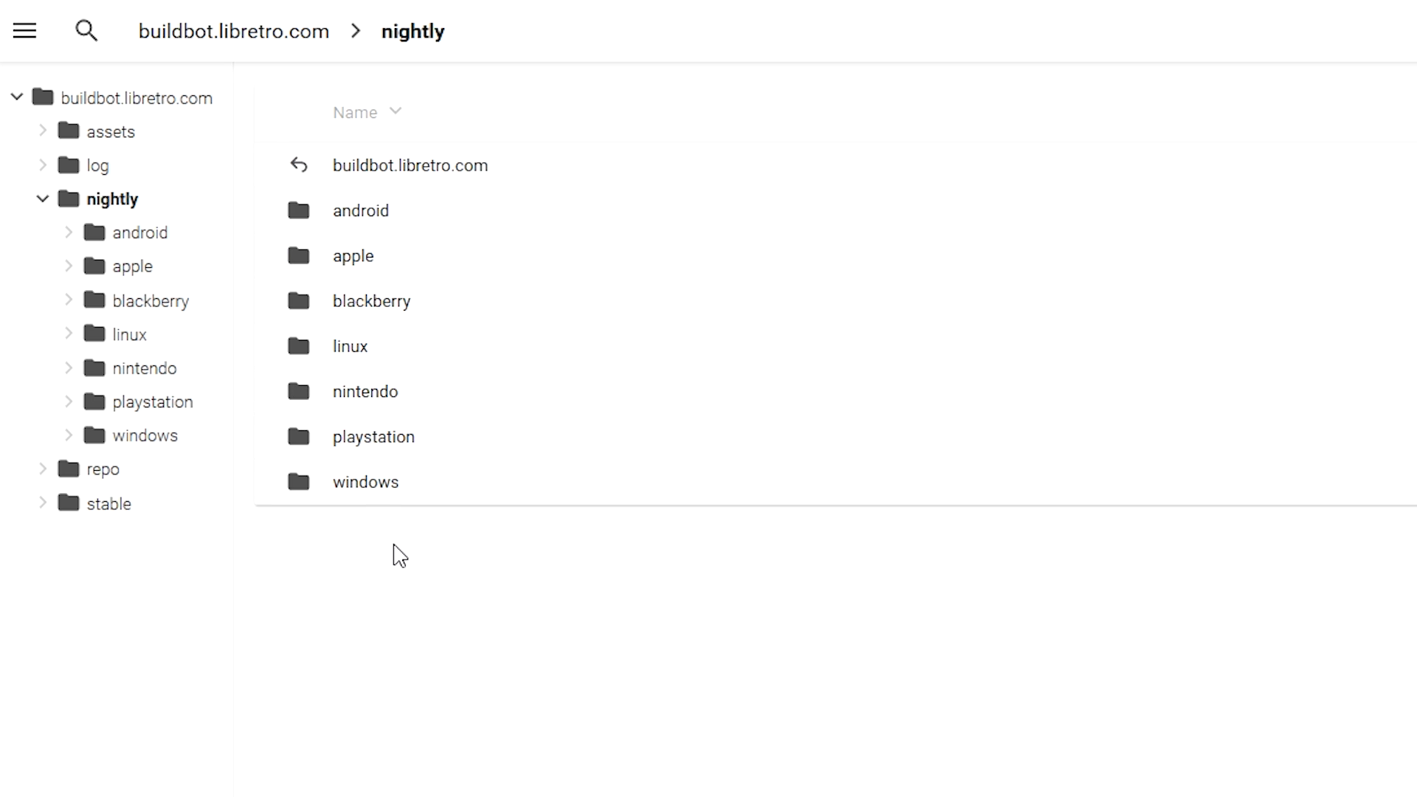
left_click(374, 484)
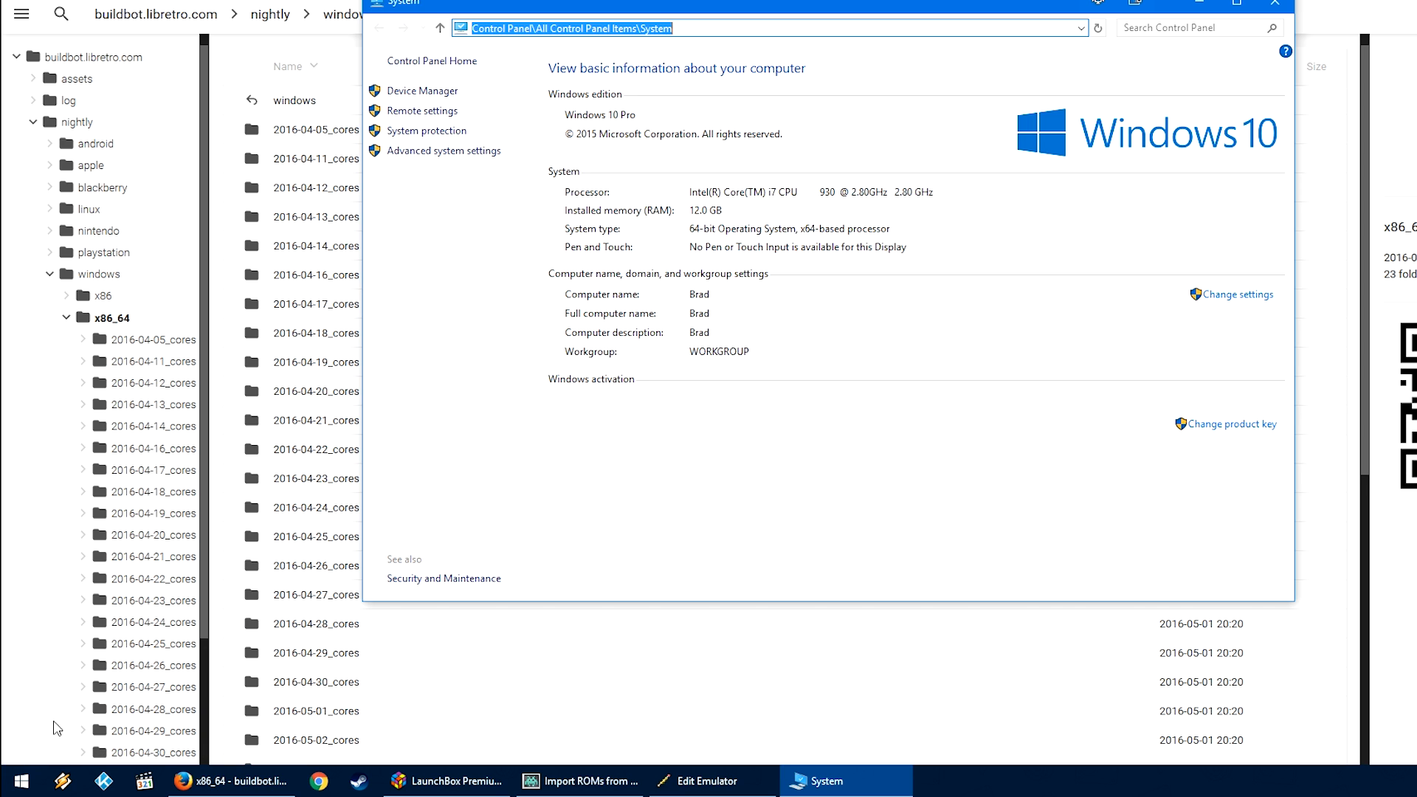
Step: View the properties of This PC to check the operating system type
right_click(20, 783)
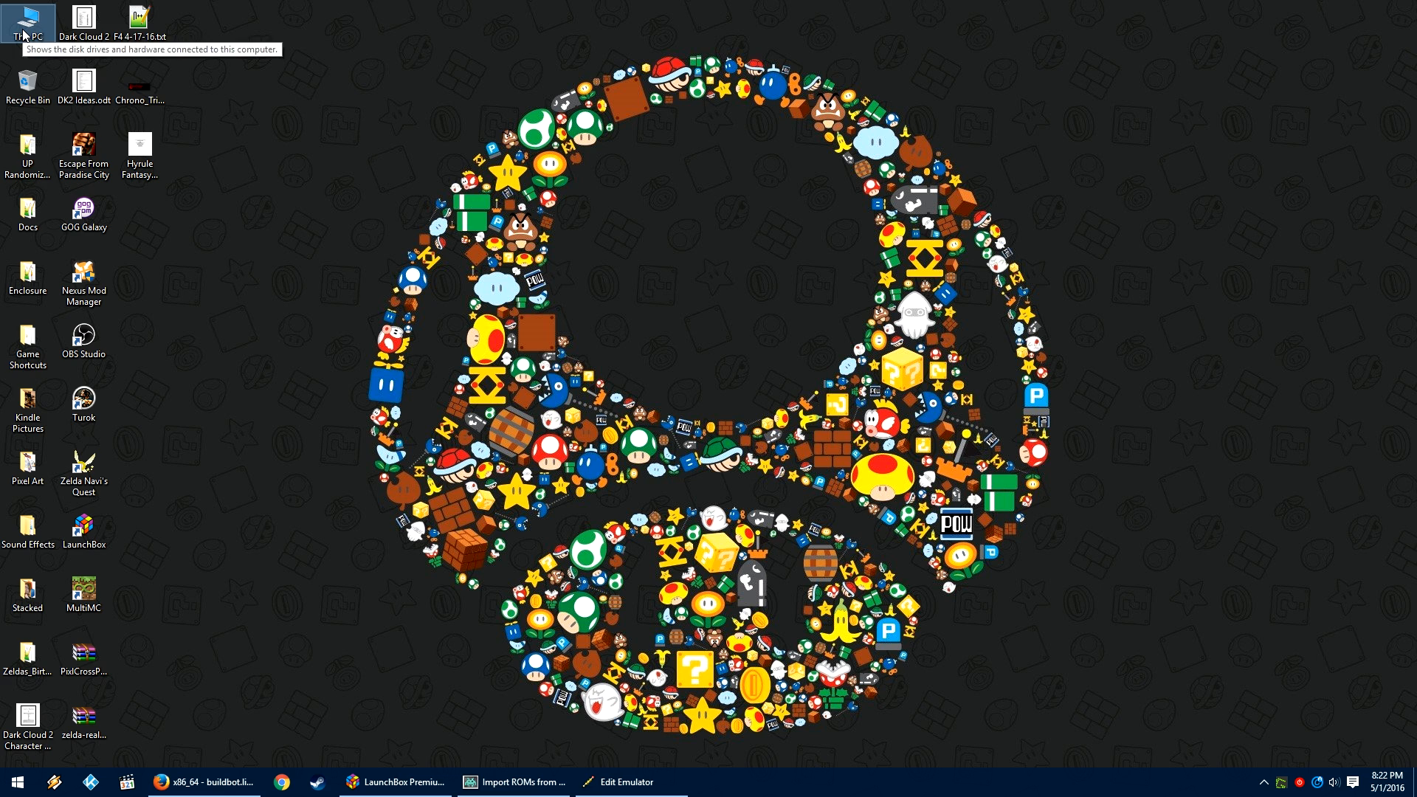
right_click(23, 33)
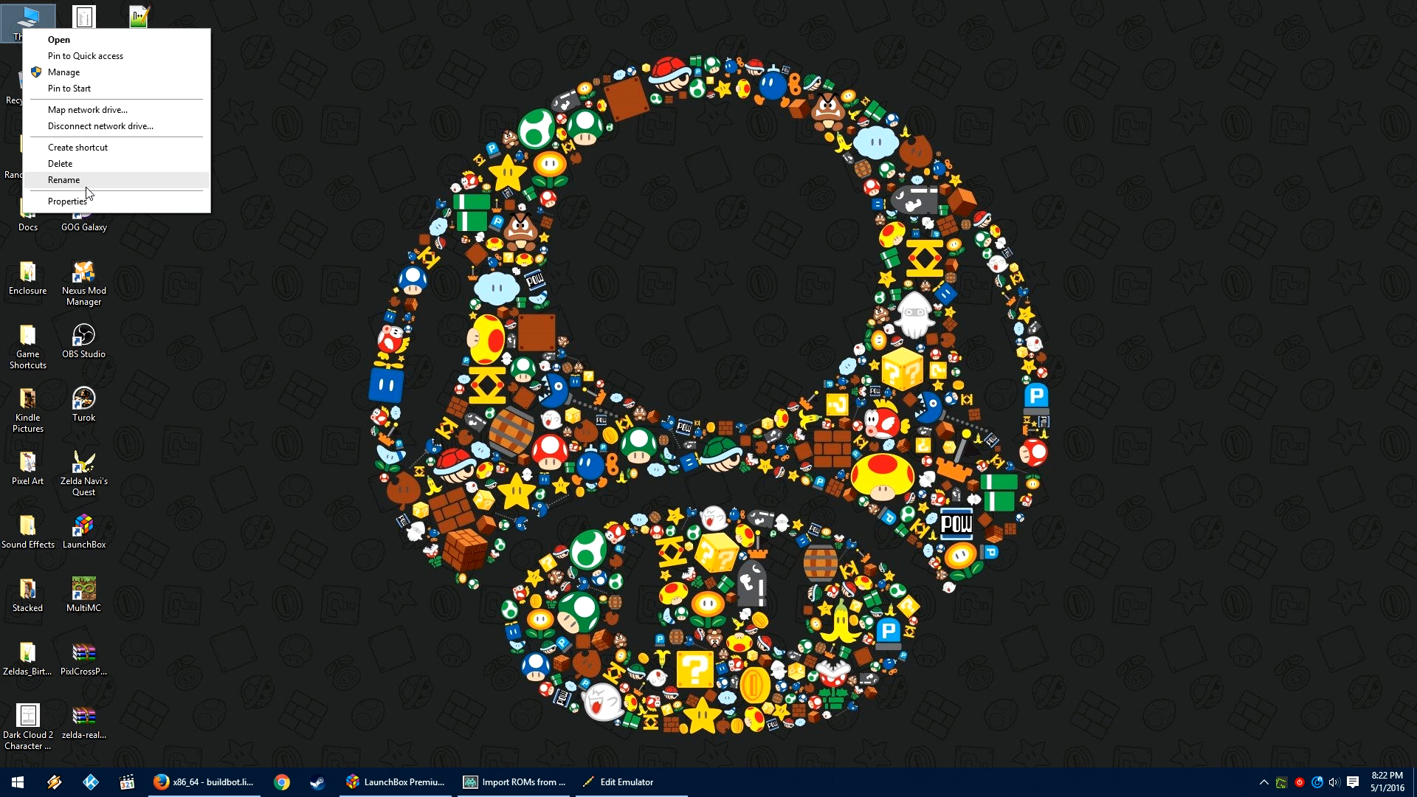
left_click(68, 201)
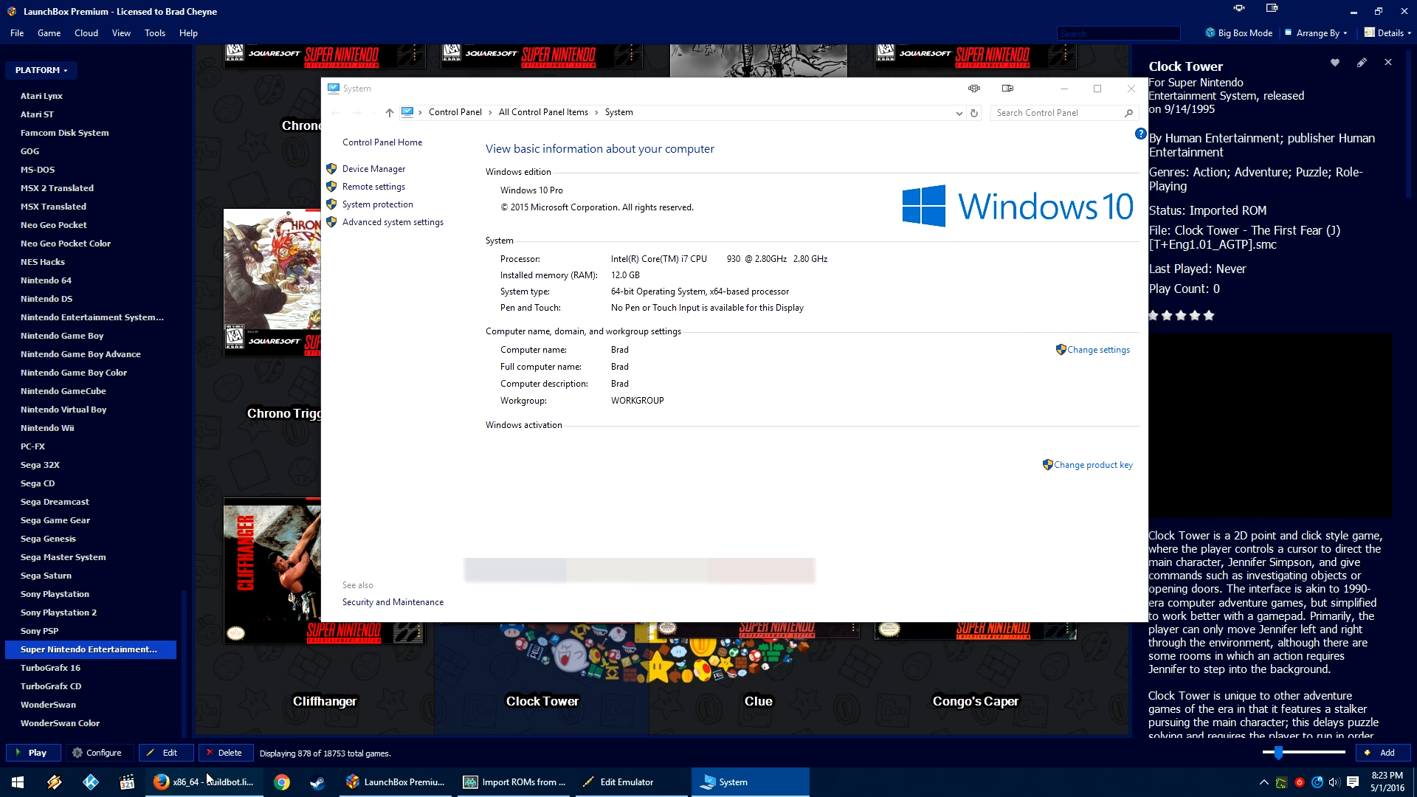
Step: Return to the x86_64 nightly builds in the browser and download the full RetroArch.7z package as a saved file
left_click(234, 754)
scroll(352, 535, "down", 5)
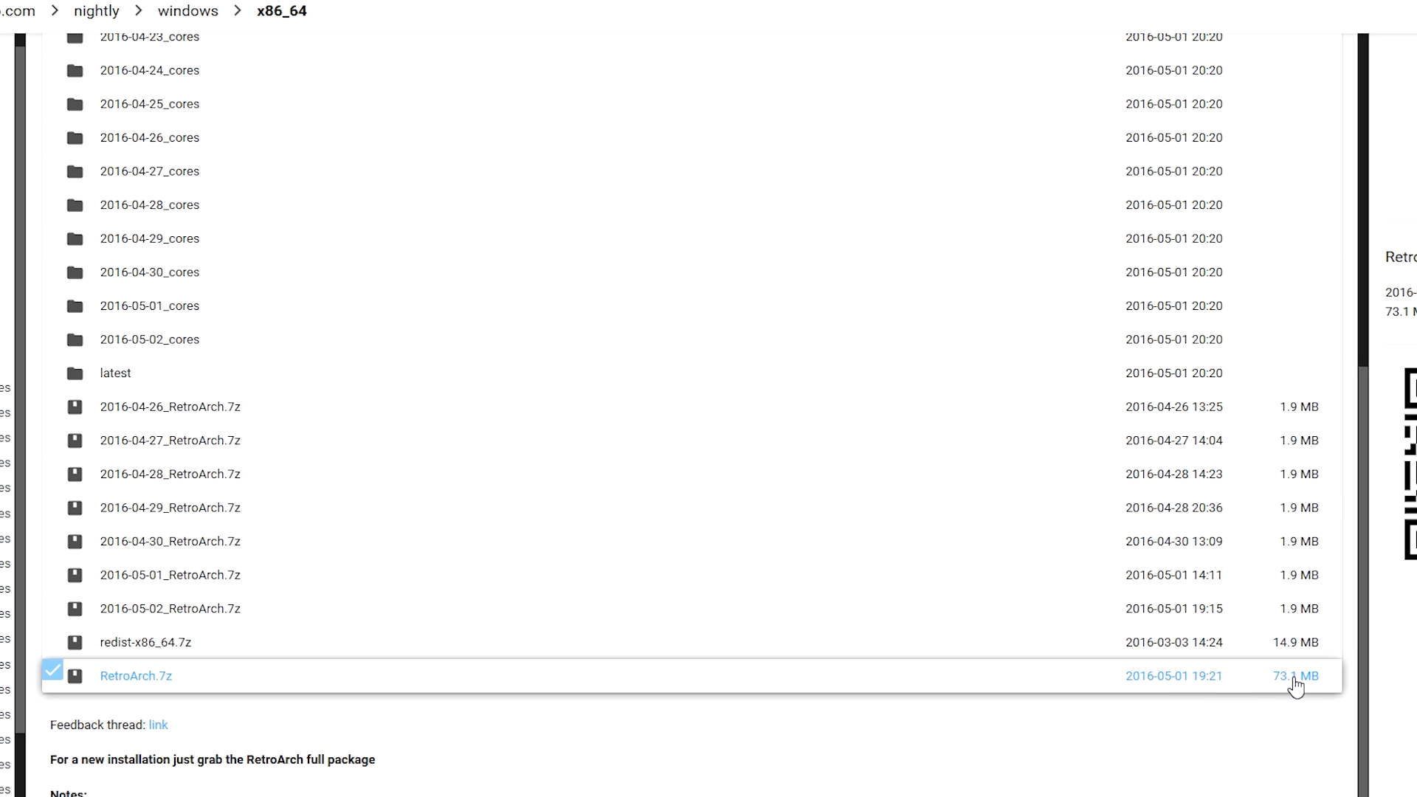
left_click(1296, 686)
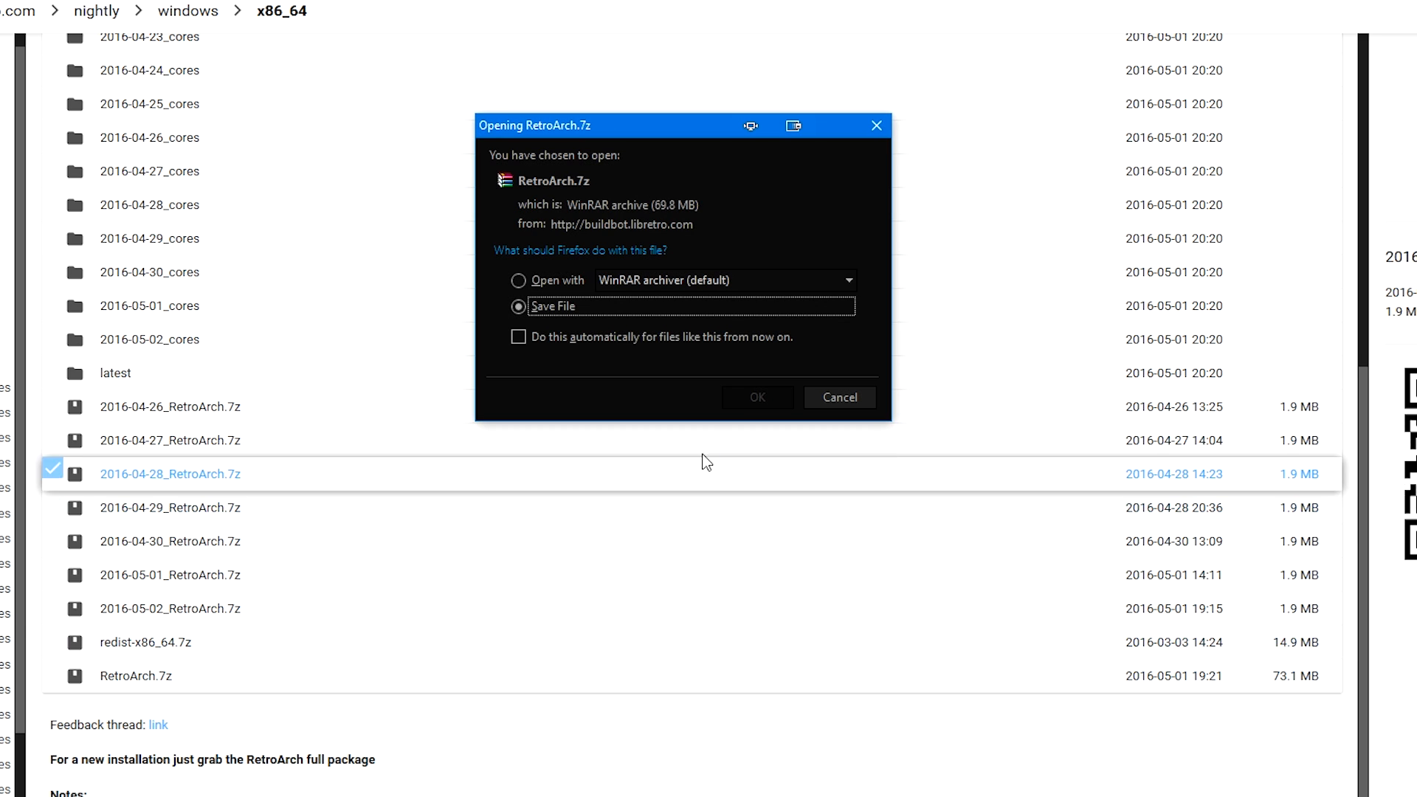
left_click(741, 397)
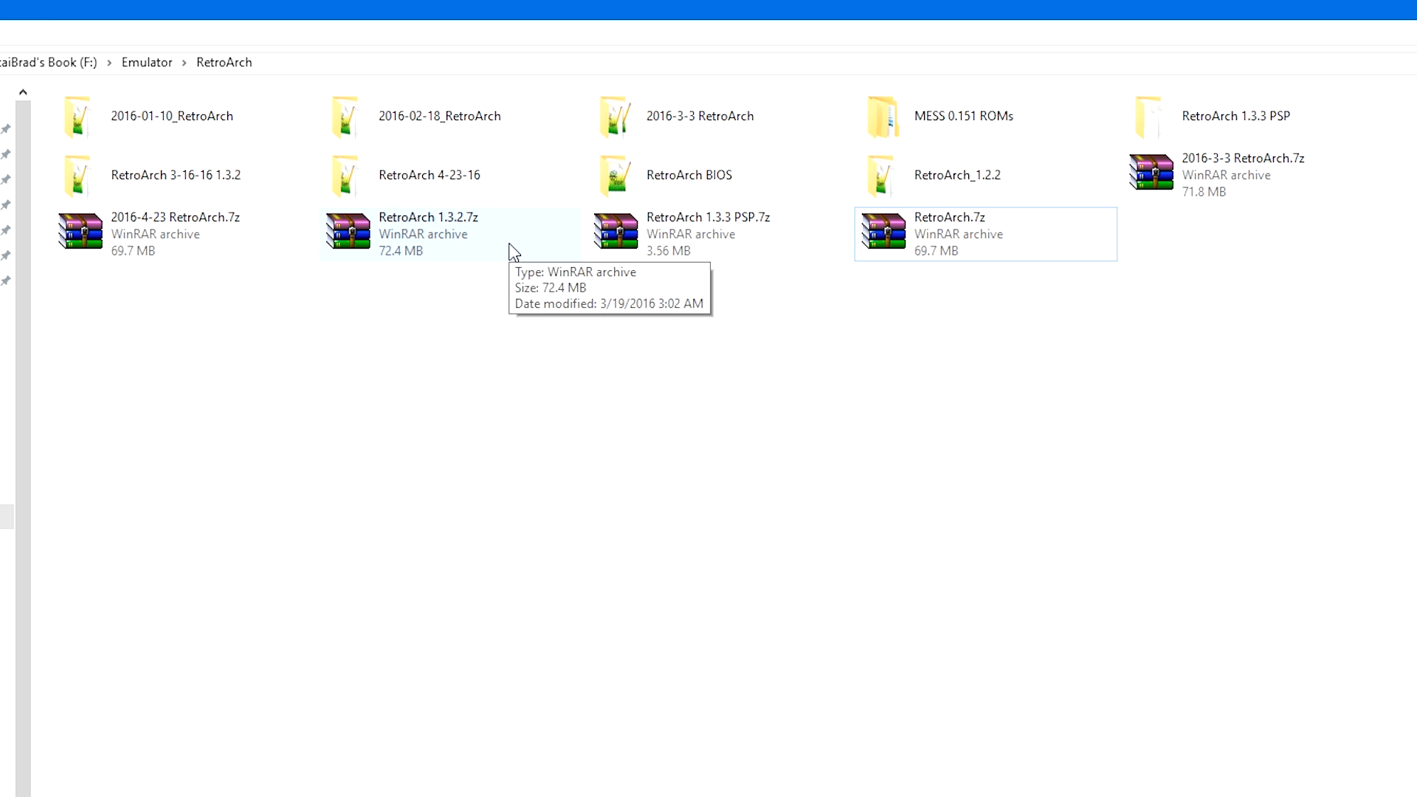
Step: Copy the date part "4-23-16" from the RetroArch 4-23-16 folder's name without renaming the folder
left_click(443, 198)
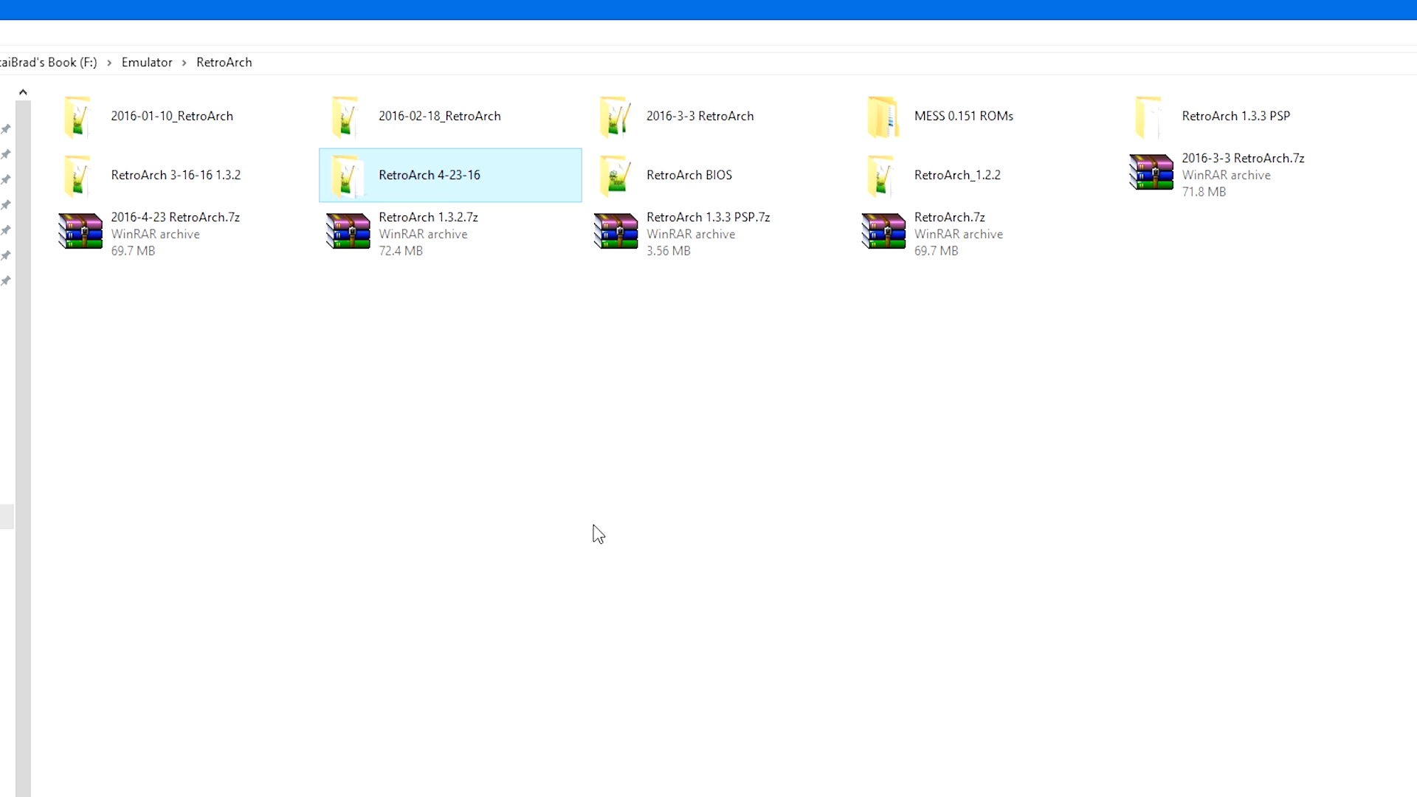
left_click(441, 180)
left_click(441, 177)
left_click_drag(441, 180, 537, 184)
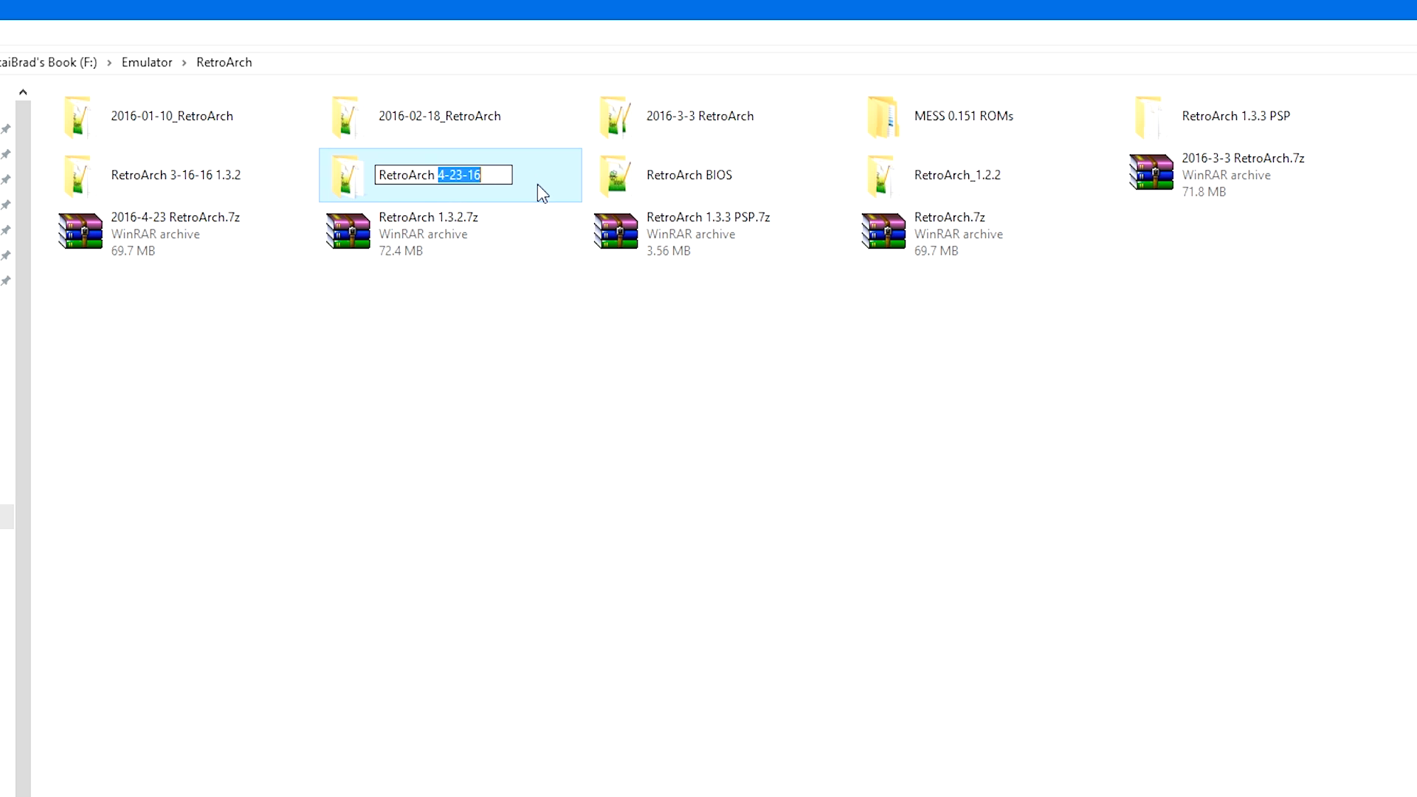
left_click(893, 368)
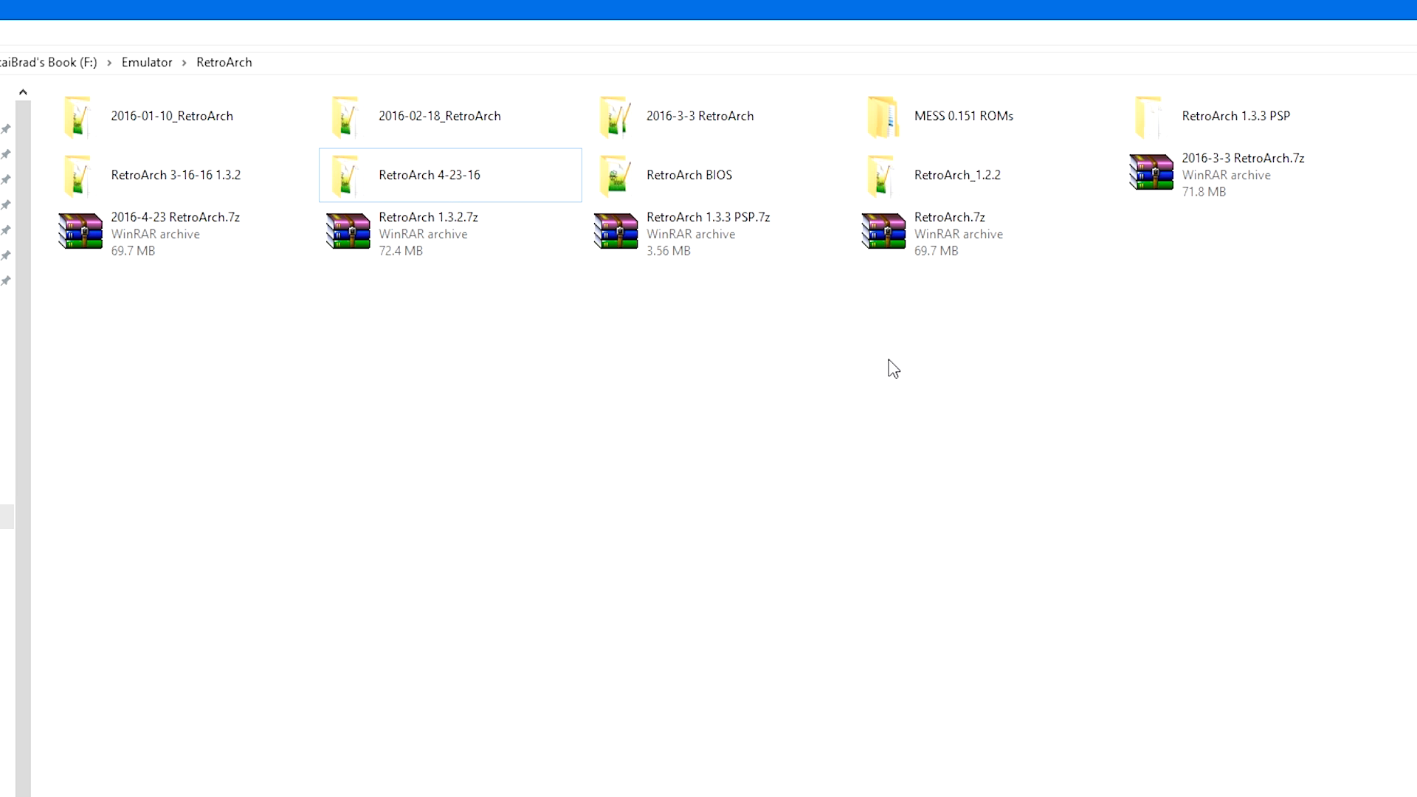
Step: Rename the downloaded RetroArch.7z archive as RetroArch 5-1-16.7z and extract it to its own RetroArch 5-1-16 folder
left_click(947, 218)
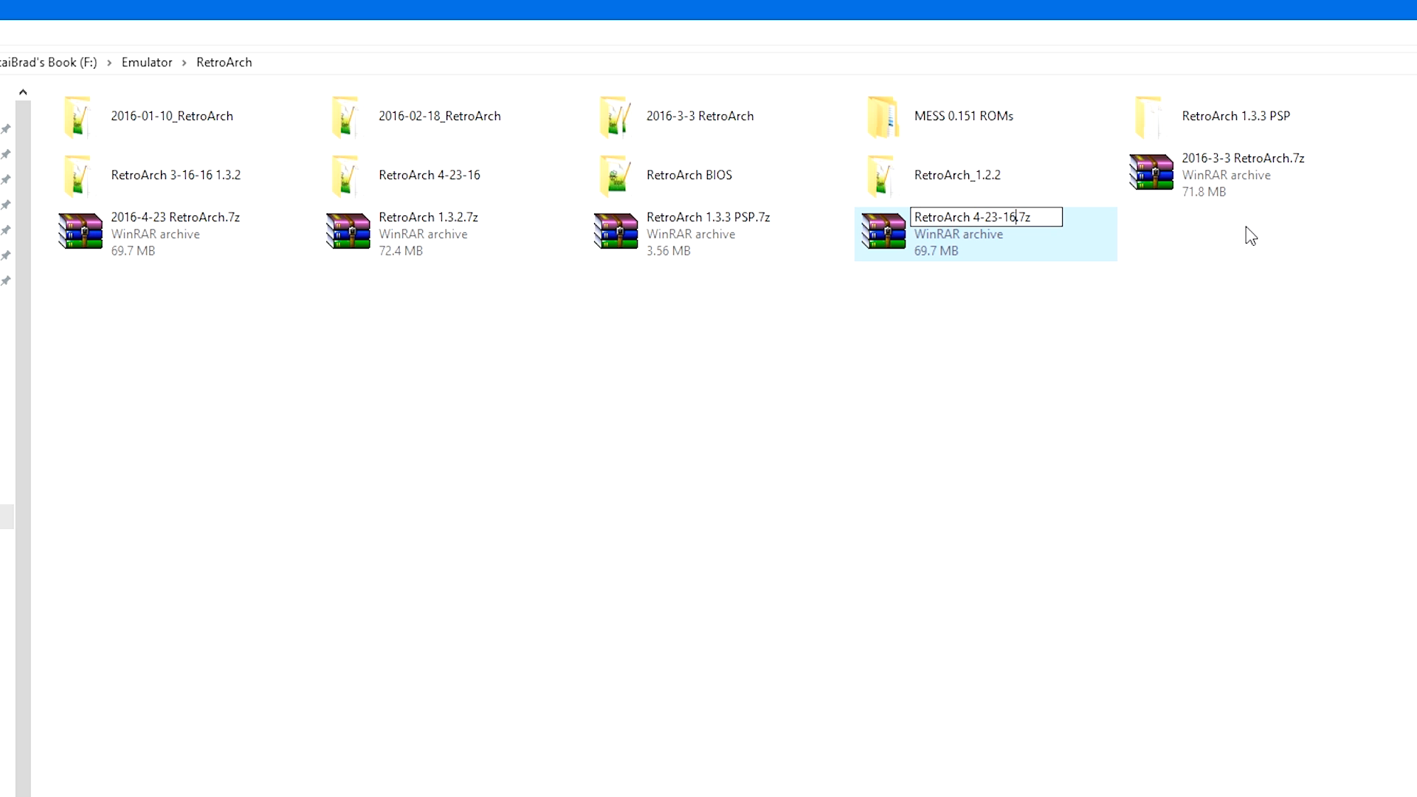
key("Left")
key("Left")
key("BackSpace")
type("5")
key("BackSpace")
key("BackSpace")
type("1")
left_click(1172, 742)
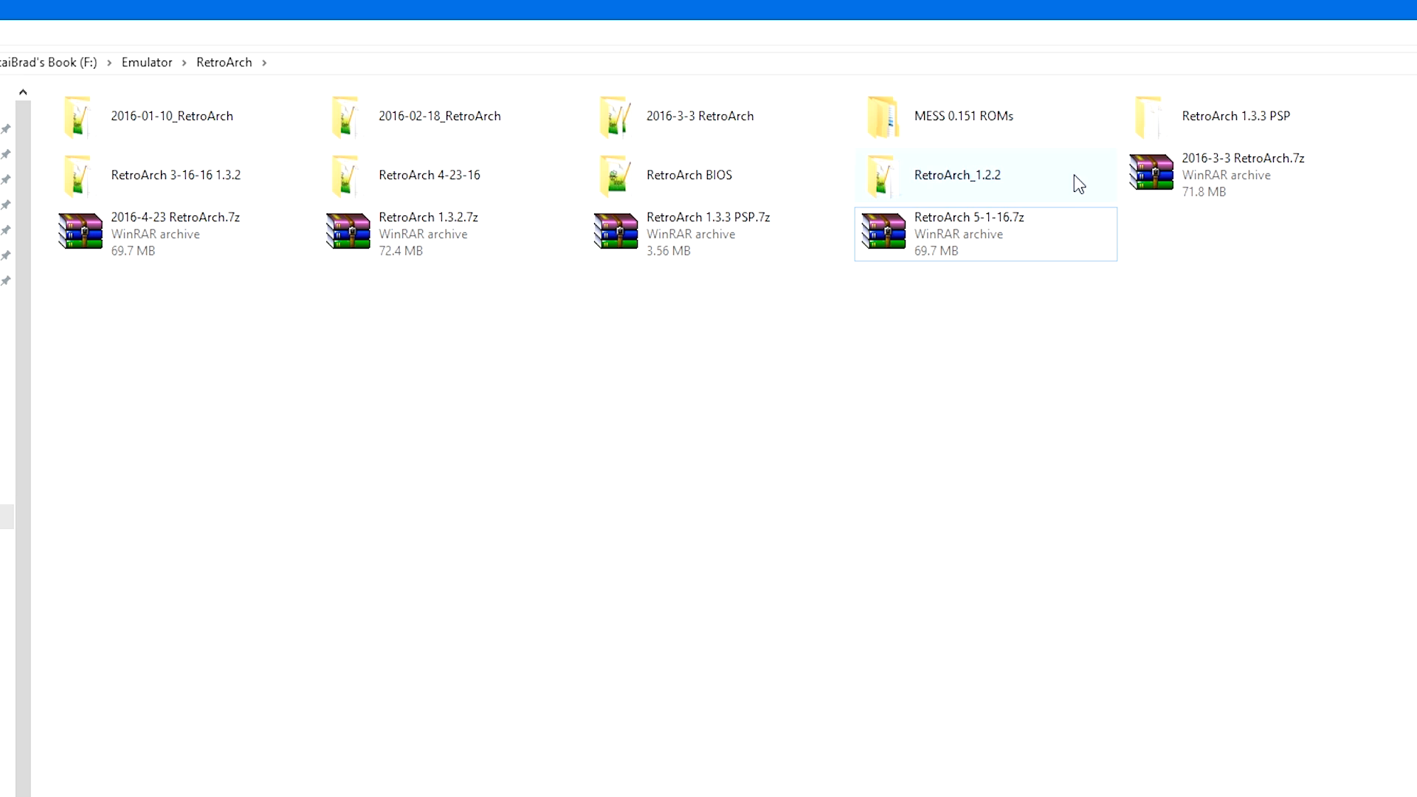
right_click(1060, 222)
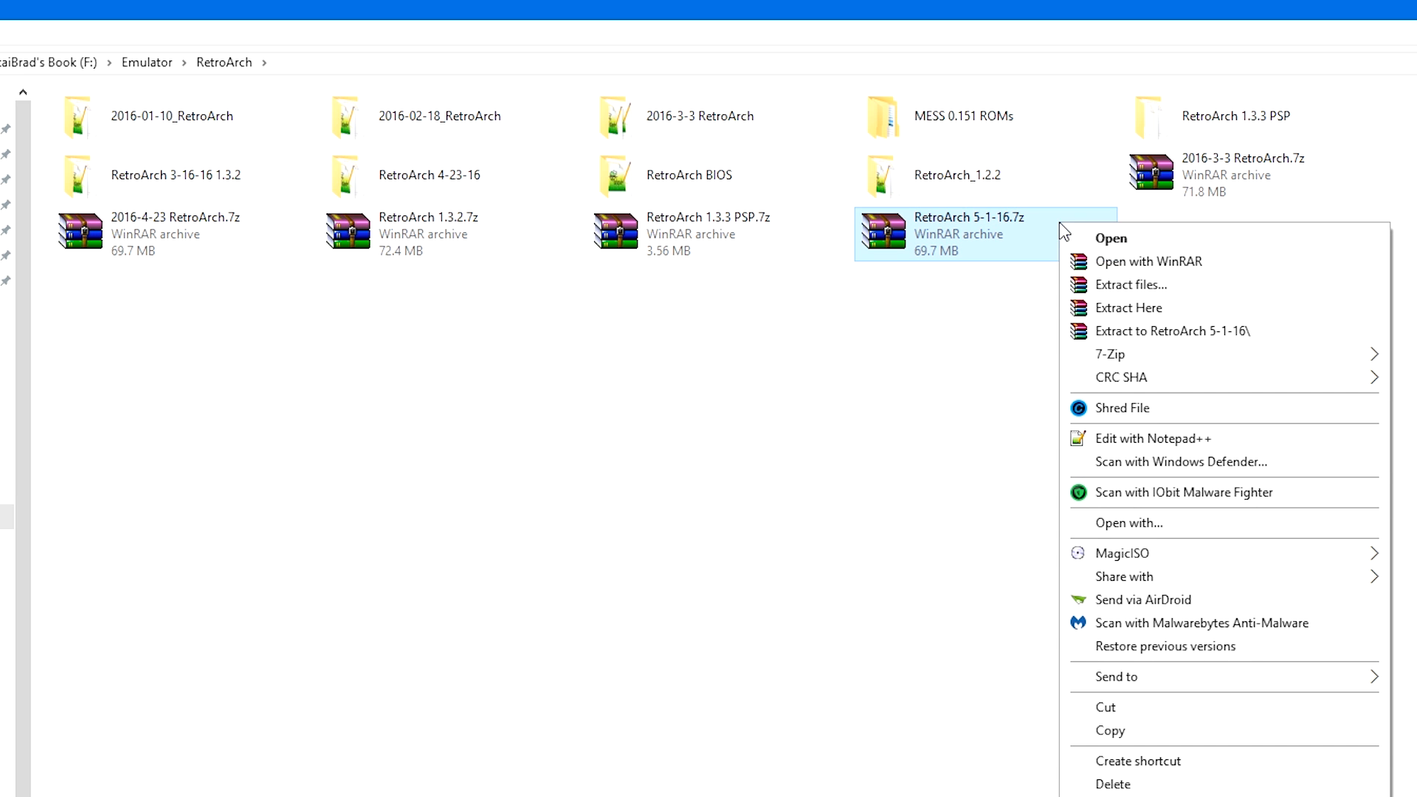
left_click(1137, 333)
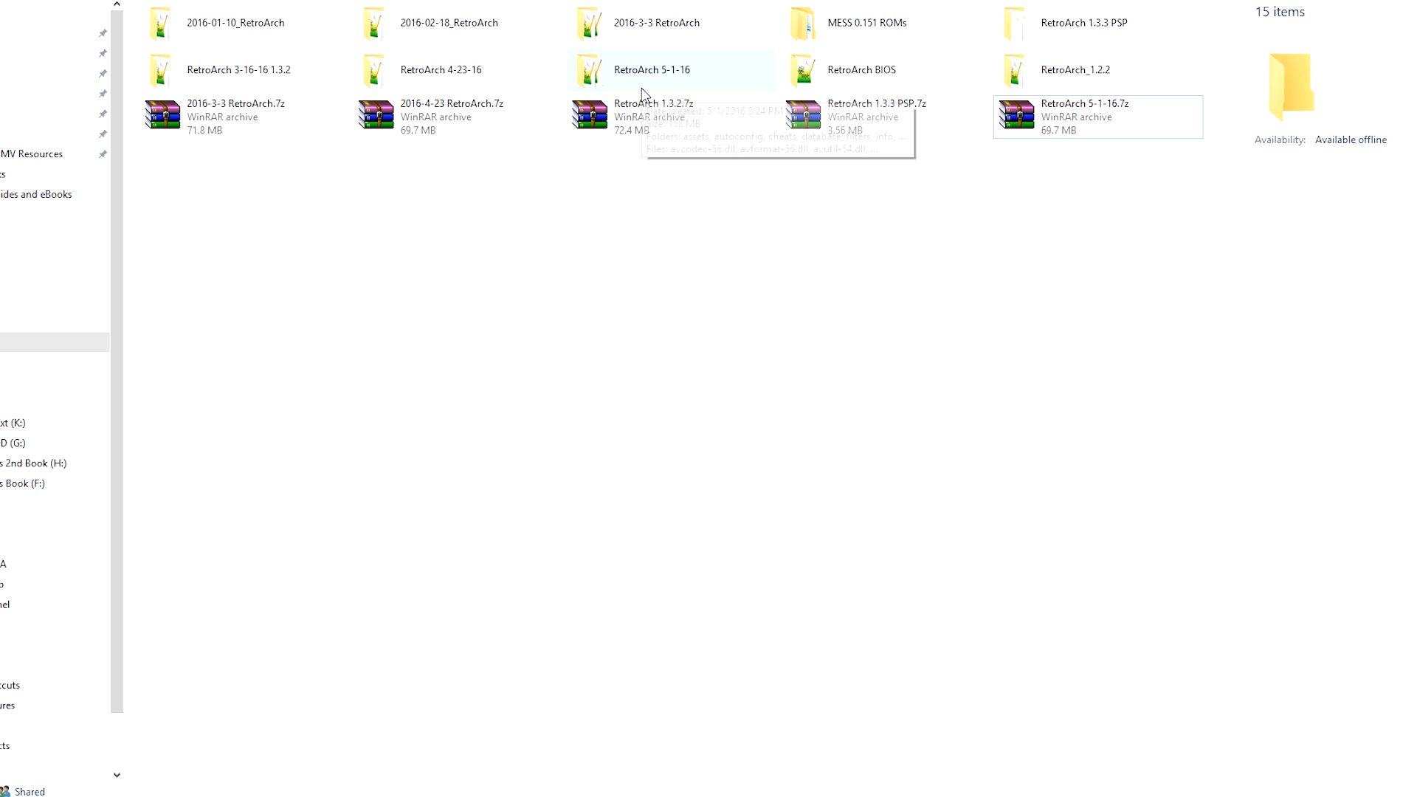
Step: Copy retroarch.cfg and the config, system and cores folders from the RetroArch 4-23-16 folder
double_click(470, 72)
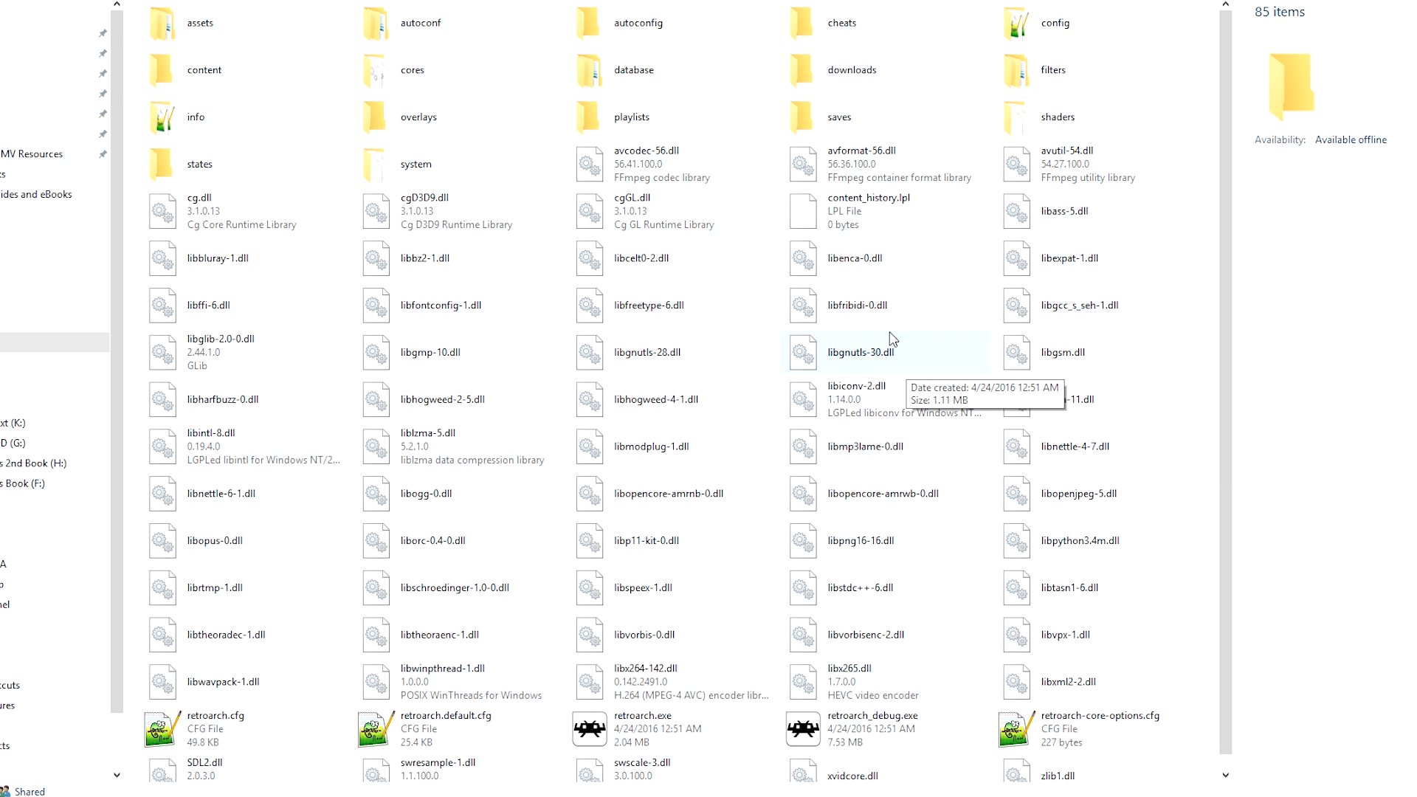
left_click(214, 742)
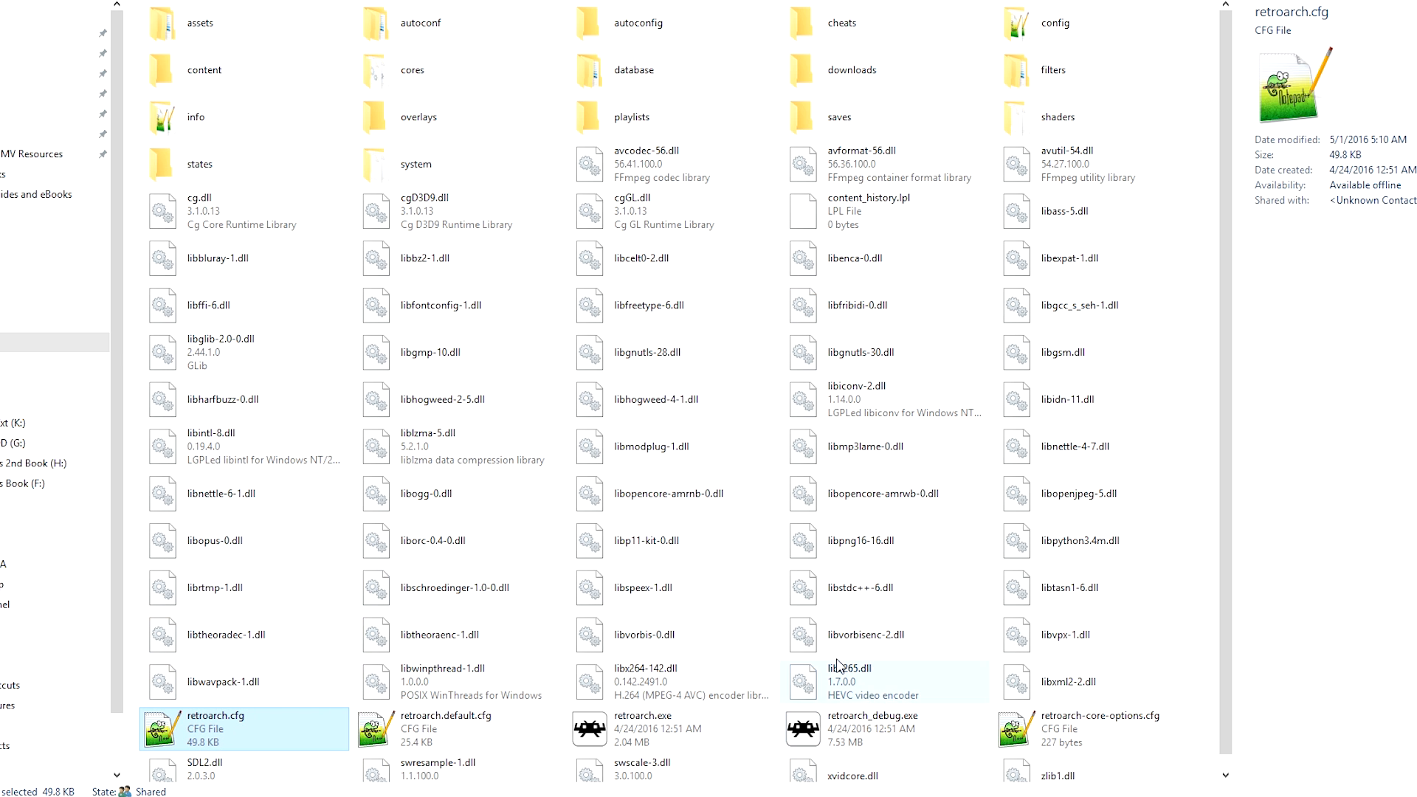
left_click(1067, 35, "ctrl")
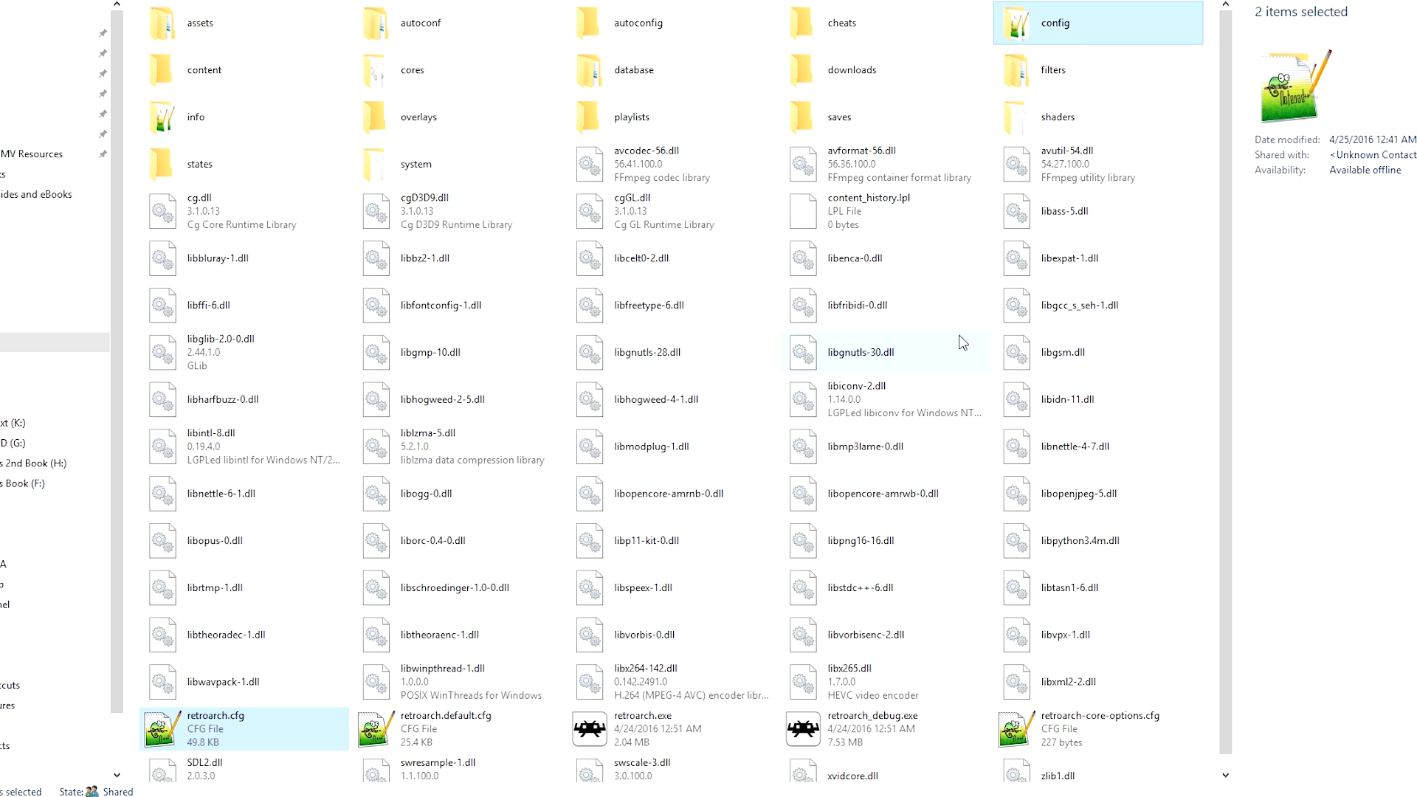
left_click(432, 178, "ctrl")
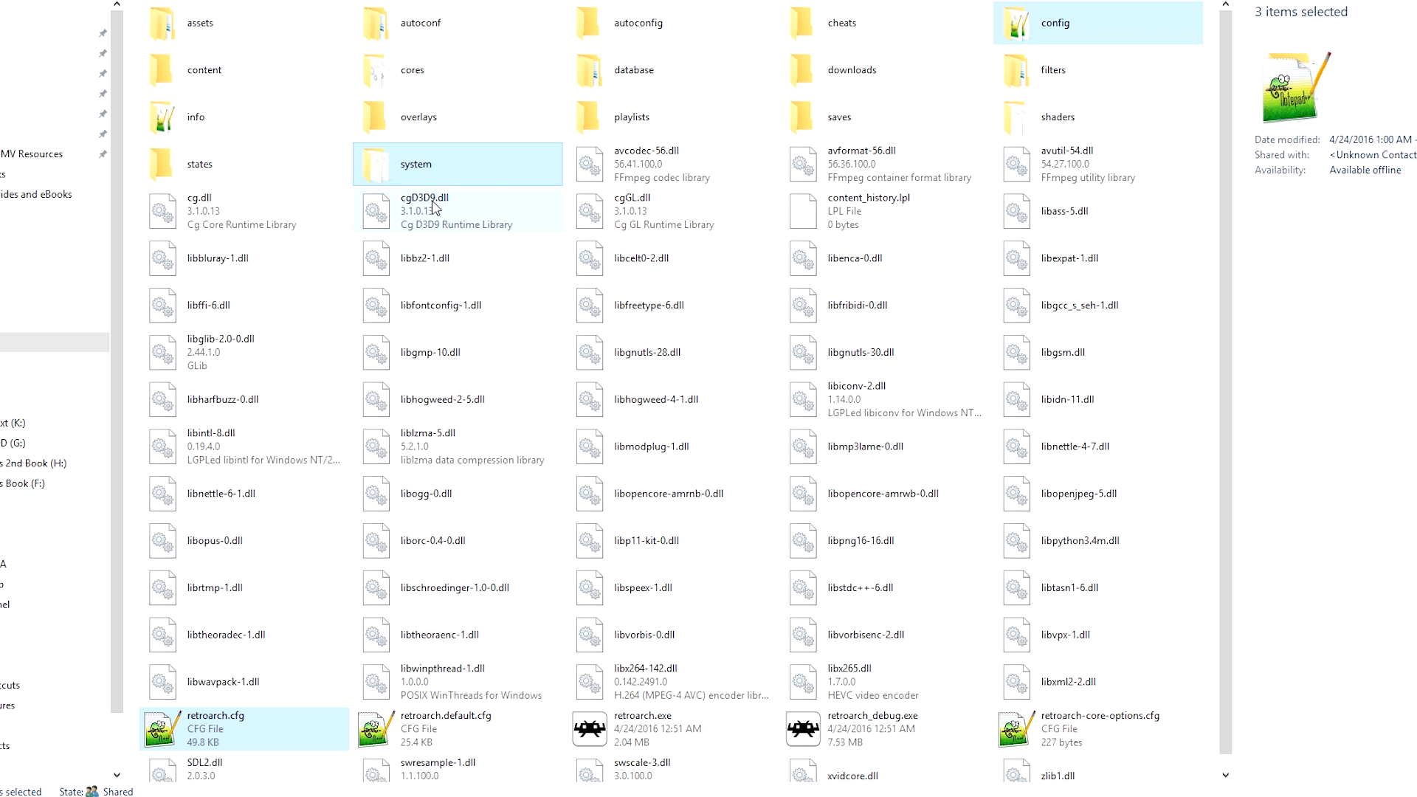
left_click(469, 81, "ctrl")
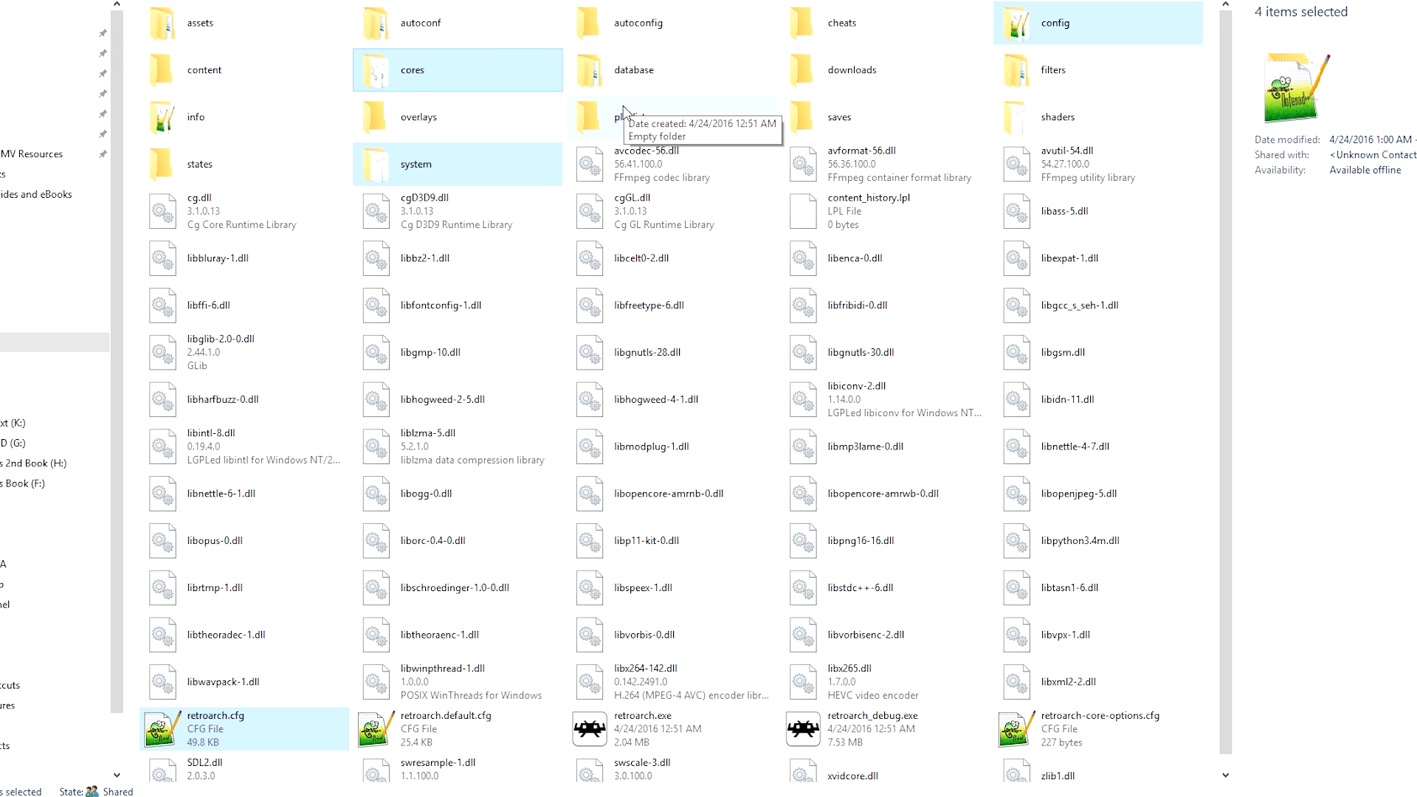
left_click(297, 0)
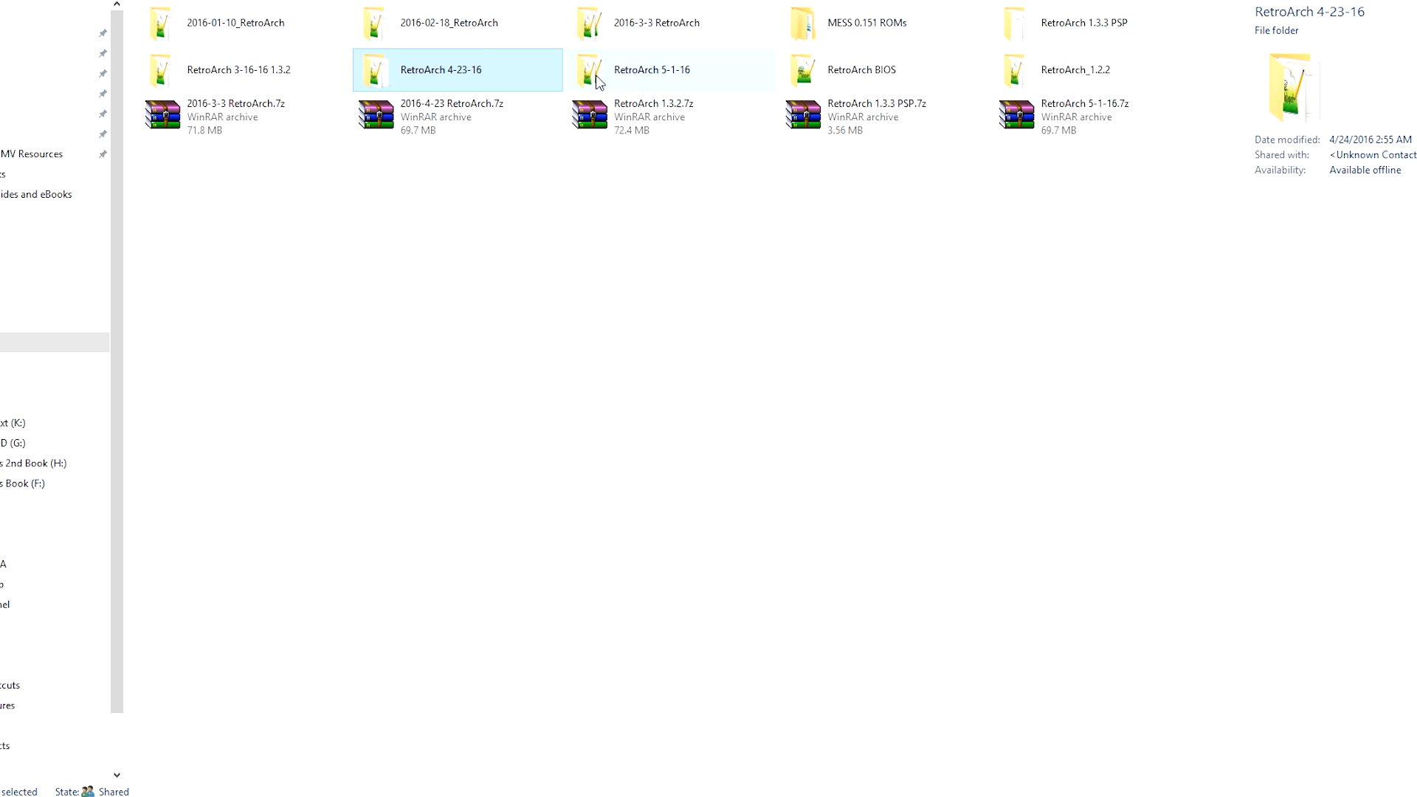
Step: Paste the copied configuration file and folders into the RetroArch 5-1-16 folder, replacing its existing retroarch.cfg
double_click(599, 77)
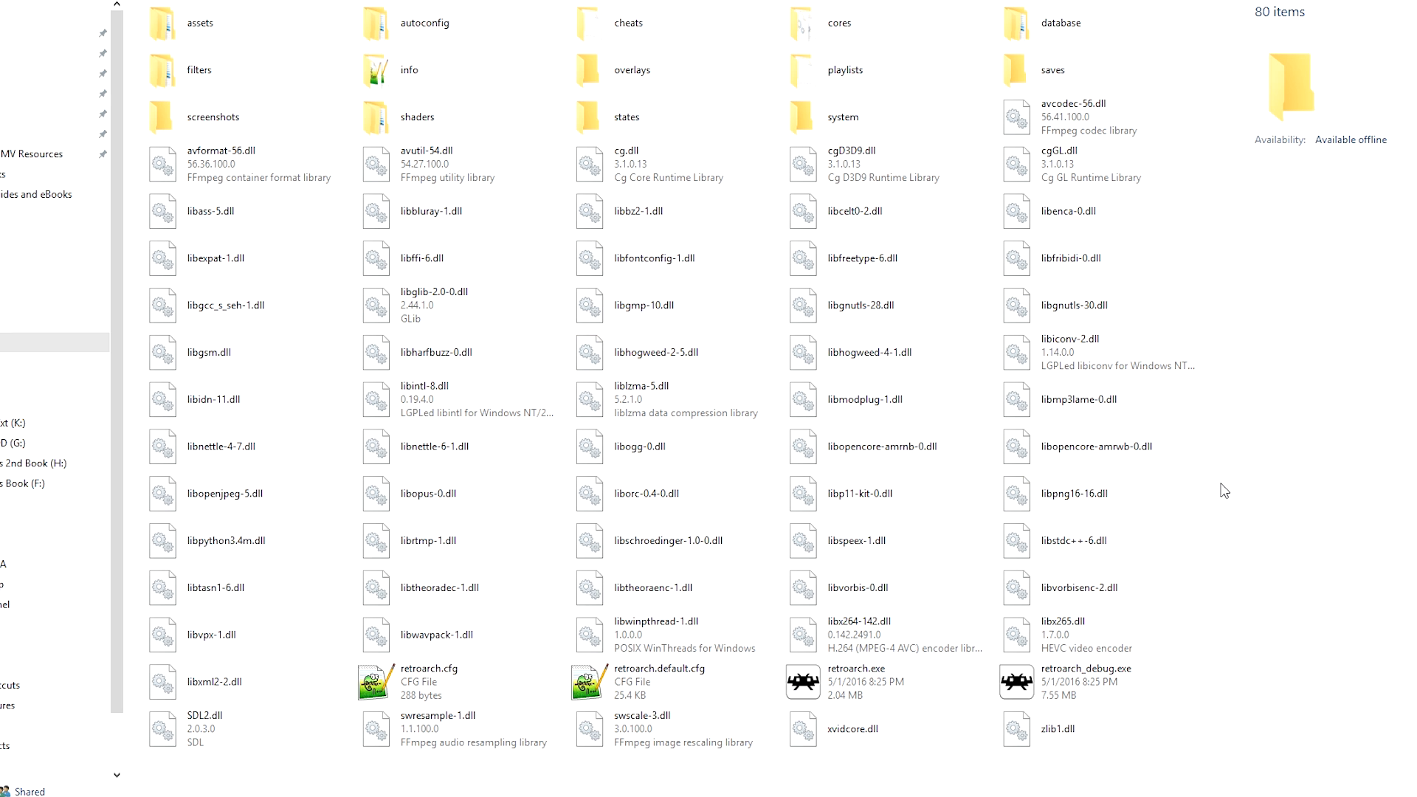
right_click(1124, 367)
left_click(1047, 774)
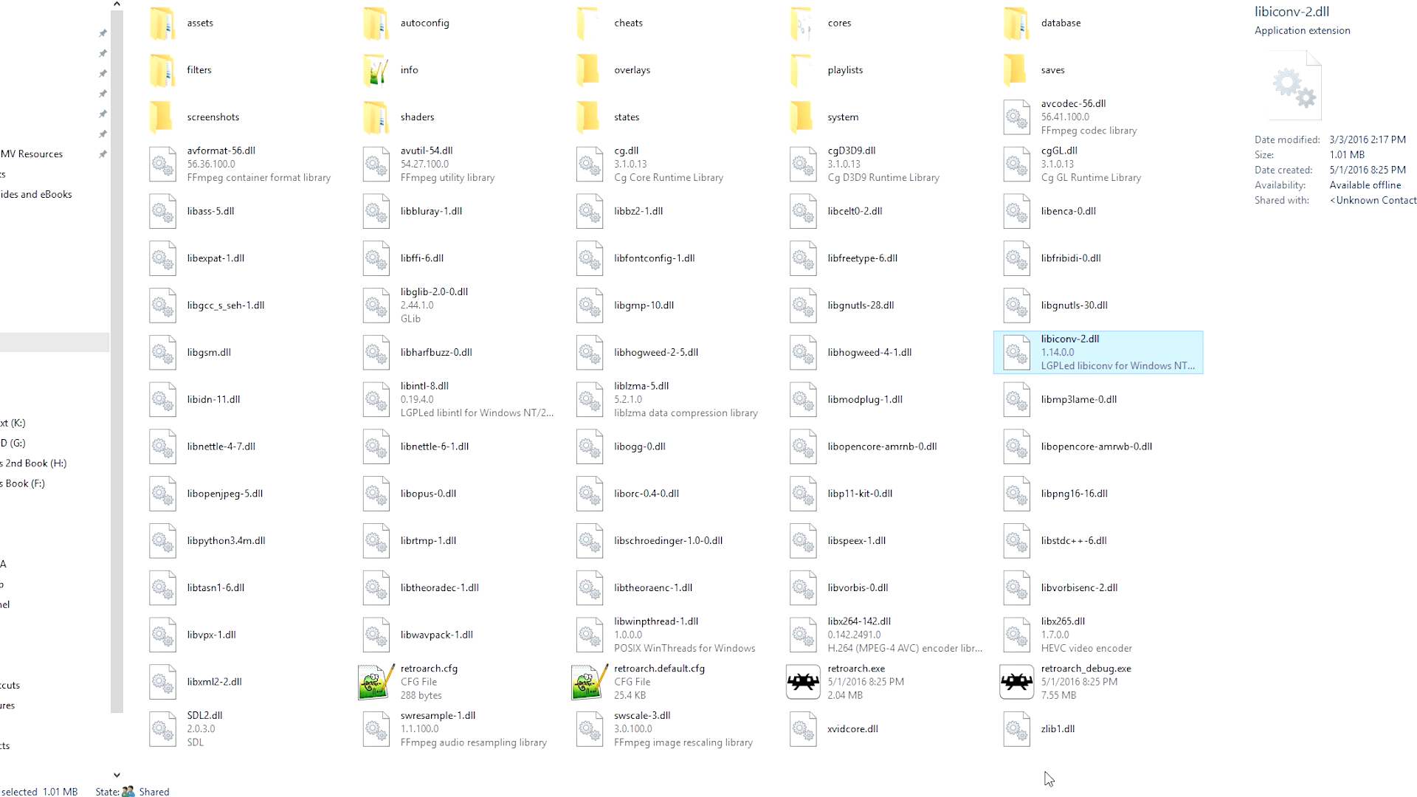
right_click(1203, 759)
mouse_move(1230, 694)
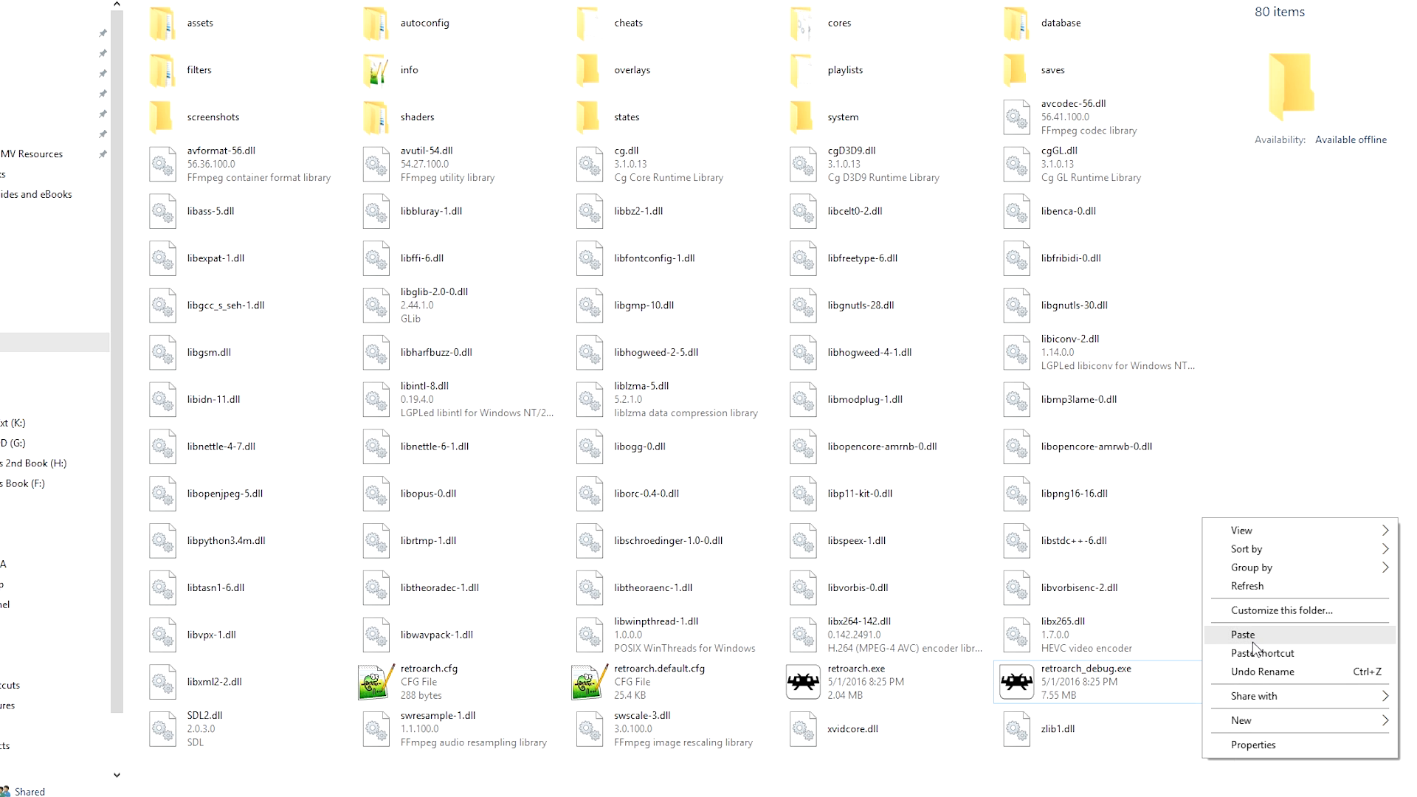
left_click(1147, 772)
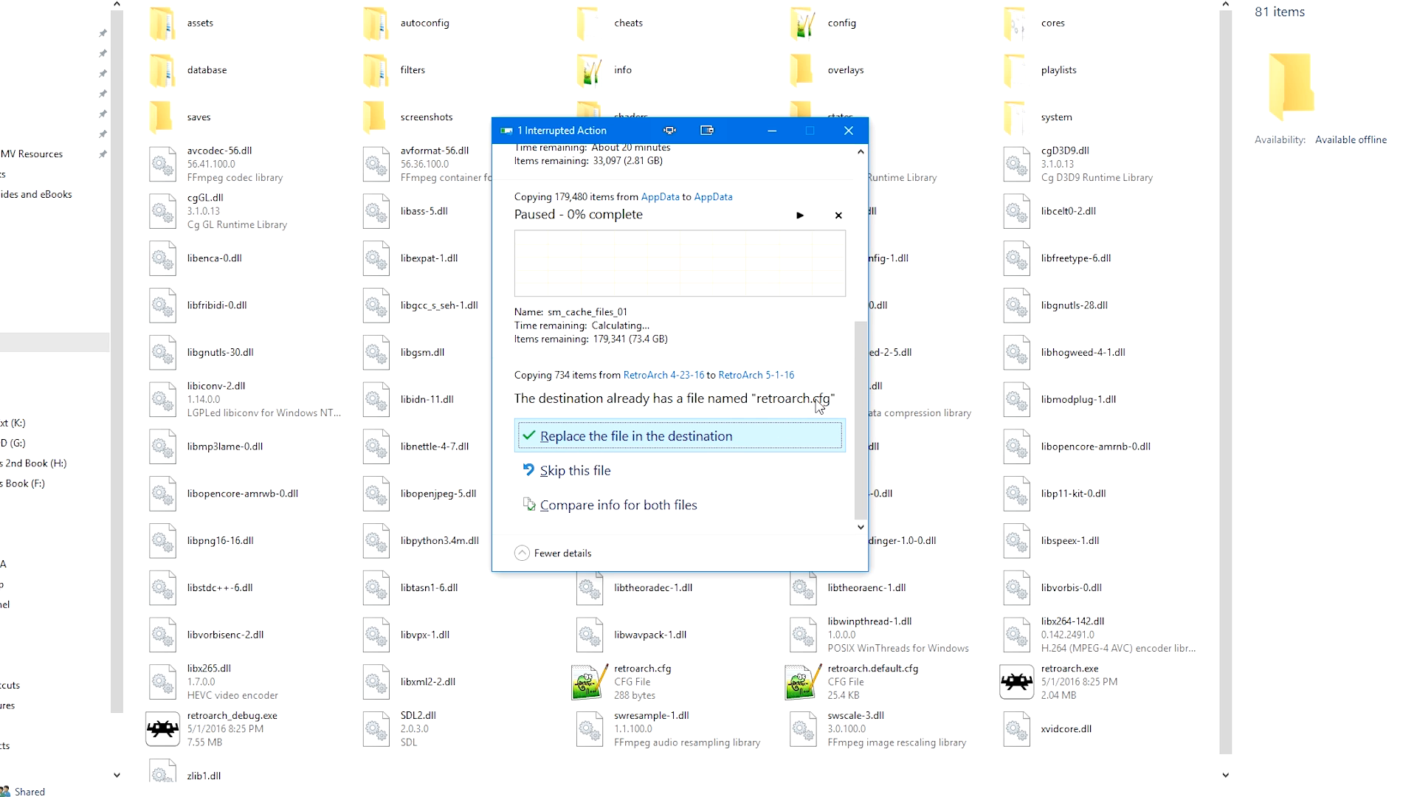
left_click(753, 446)
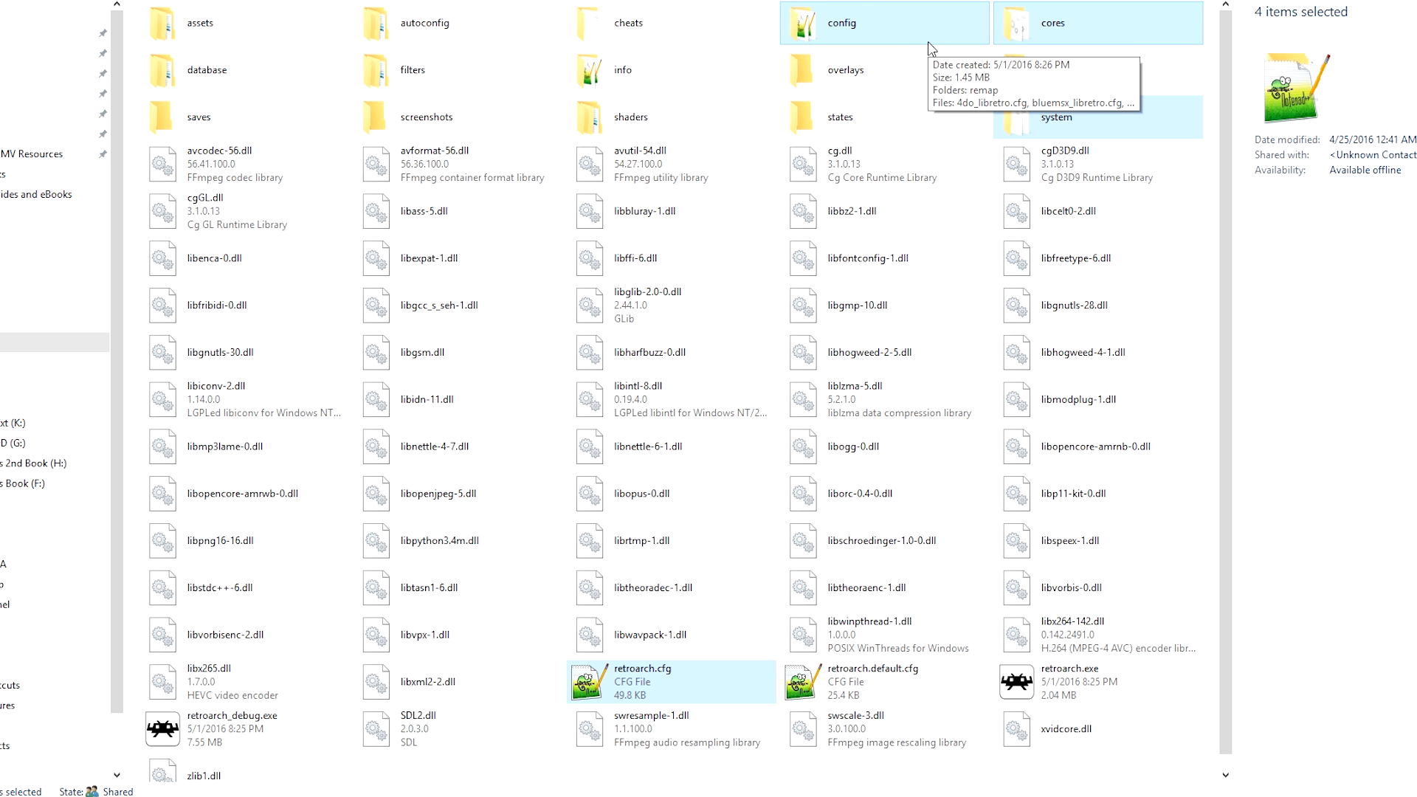
Step: Examine the cores folder's details and the config folder's contents in the RetroArch 5-1-16 folder
left_click(1060, 42)
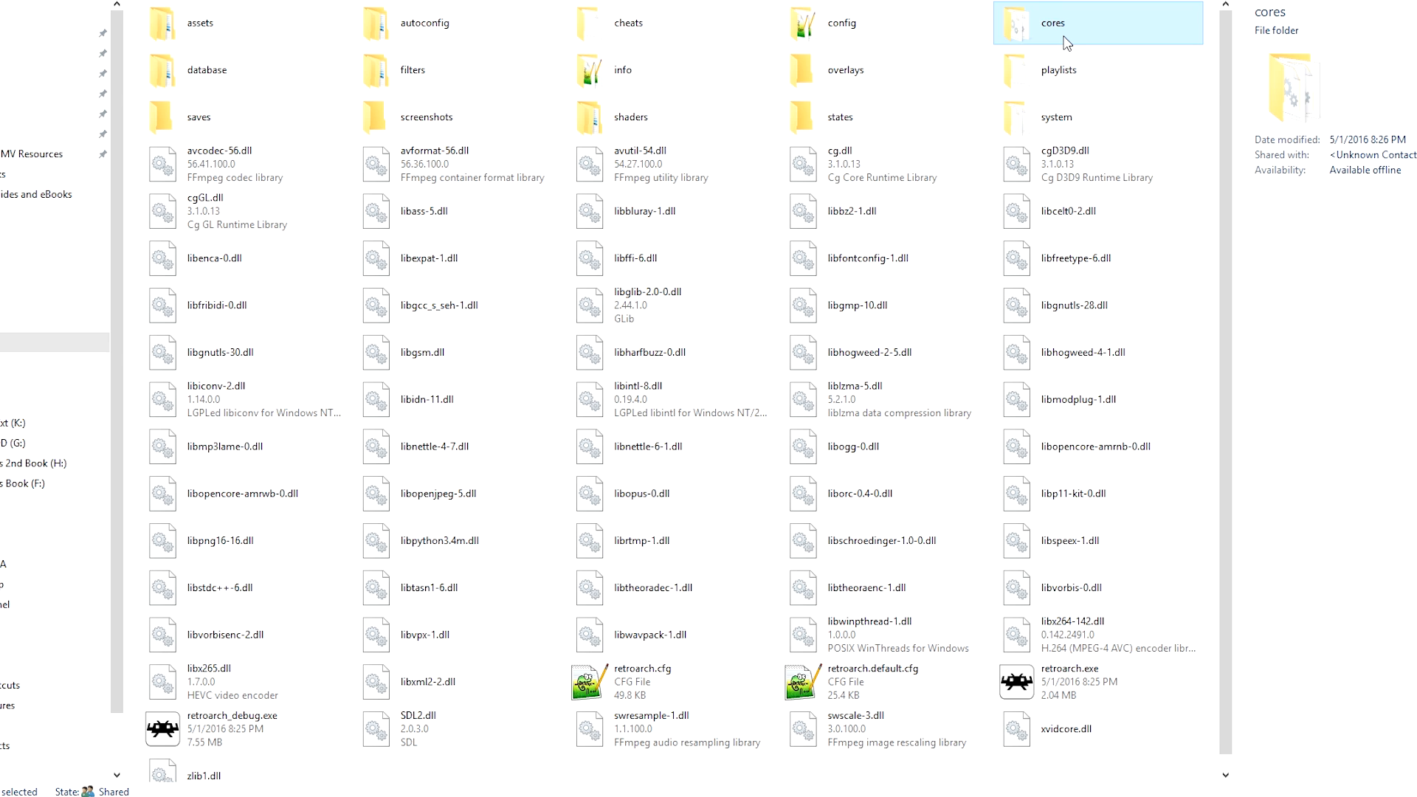
mouse_move(1066, 43)
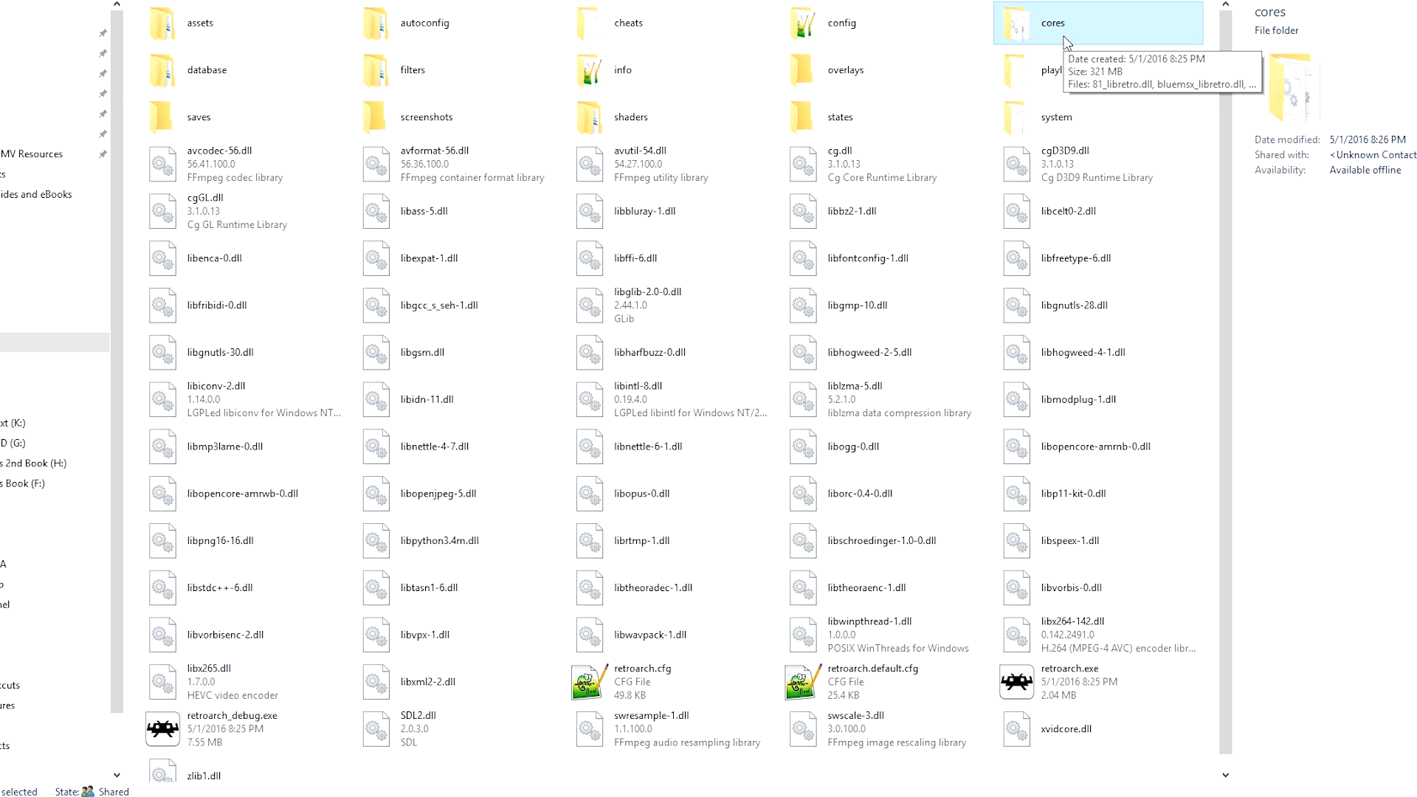
double_click(870, 10)
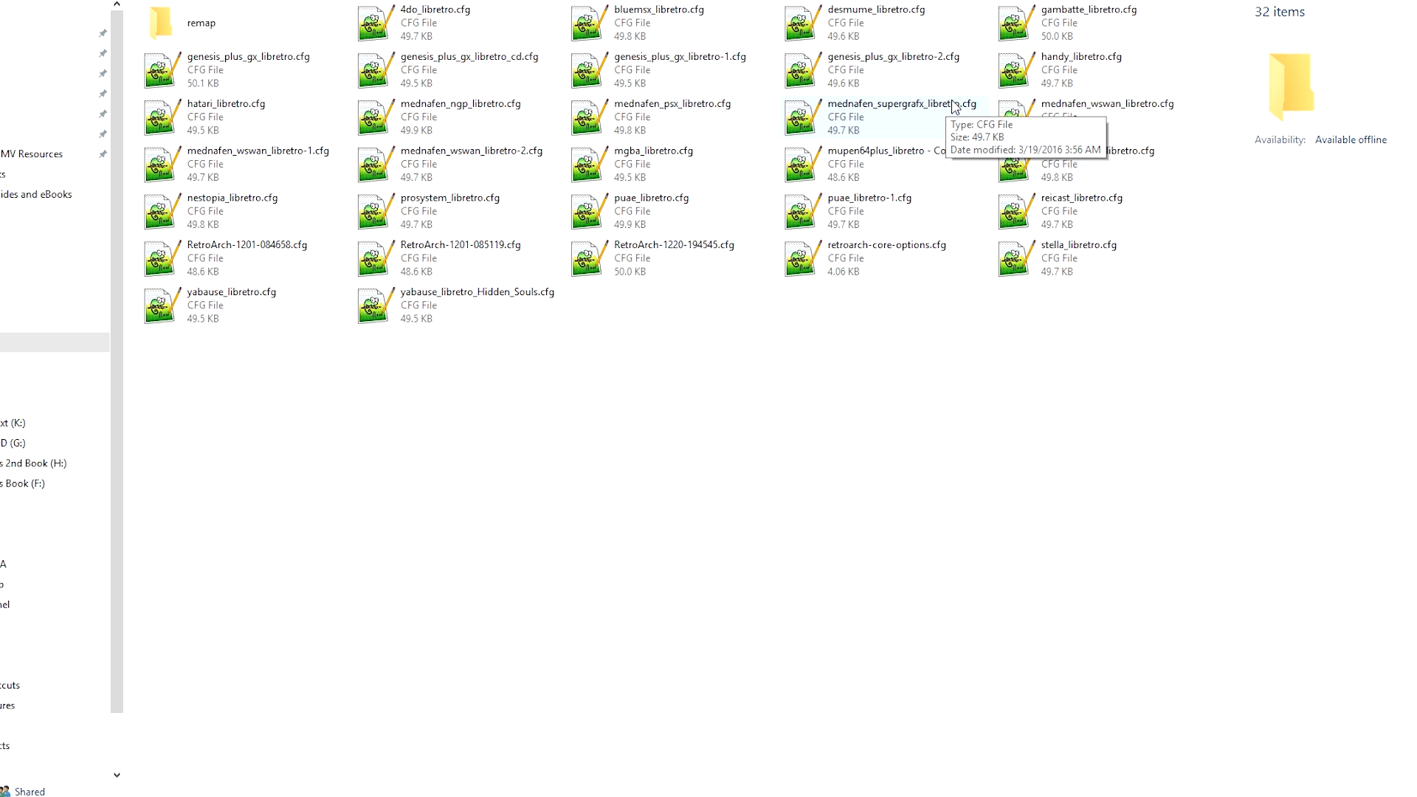
key("alt+Up")
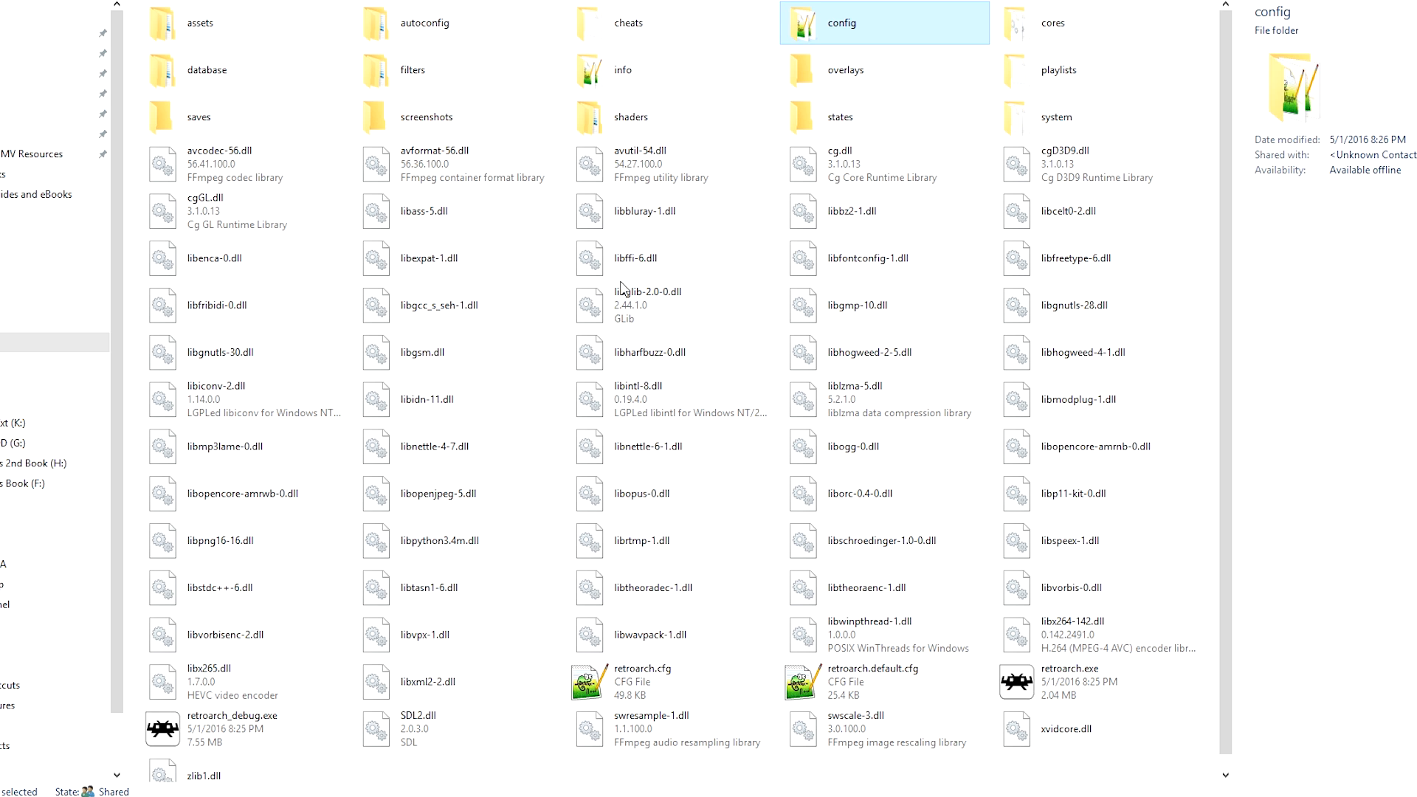
Step: Examine the system folder's contents and the retroarch.cfg file's details in the RetroArch 5-1-16 folder
left_click(1050, 126)
double_click(1051, 124)
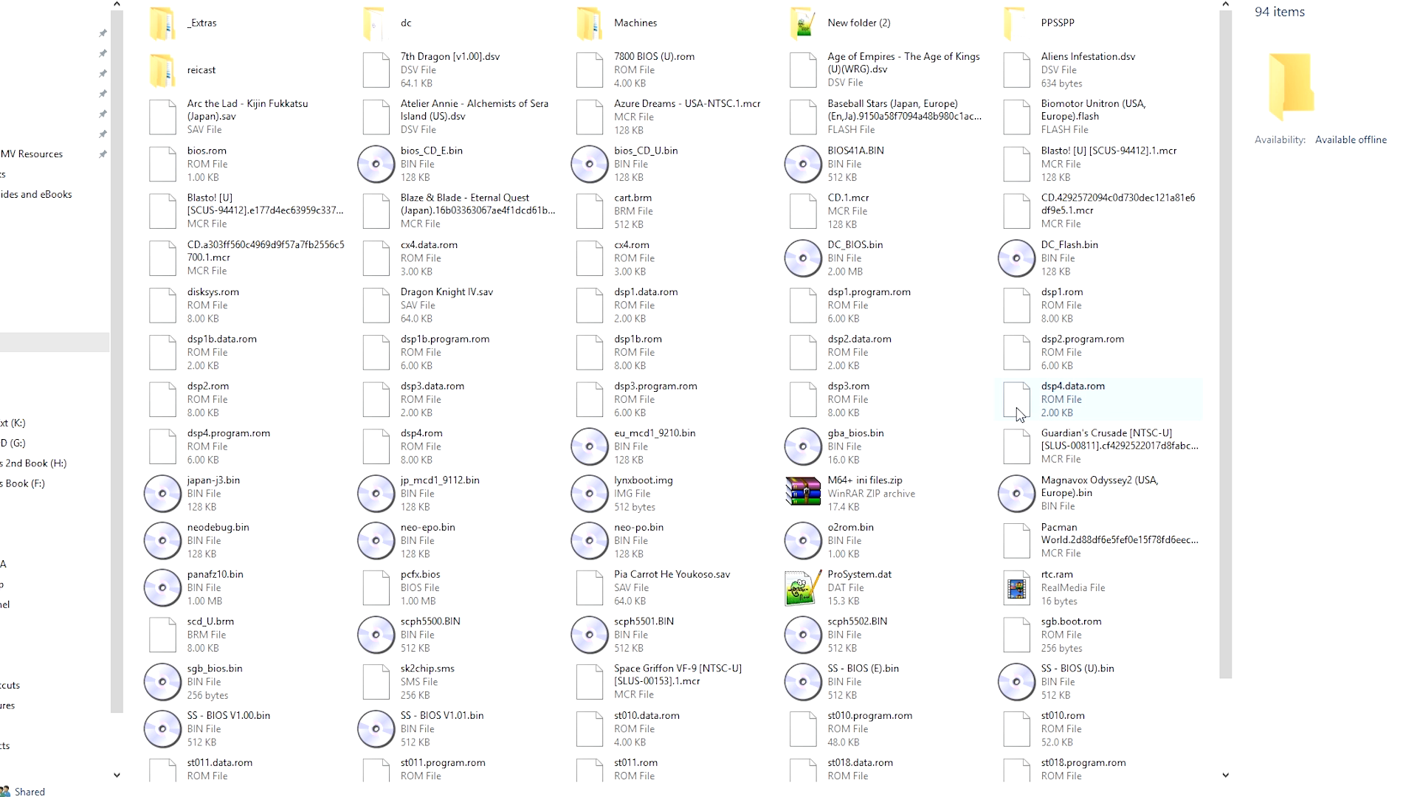
left_click(348, 1)
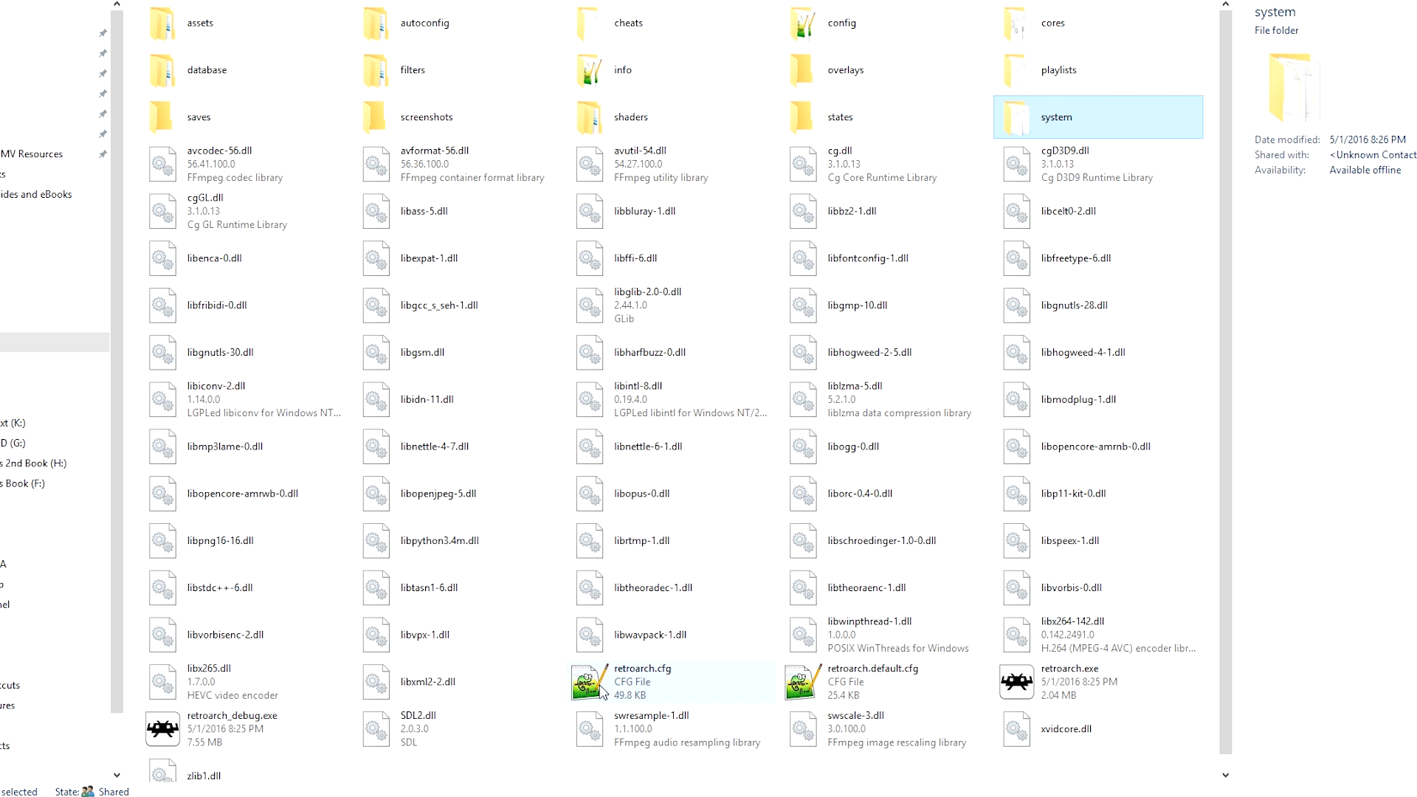
left_click(648, 705)
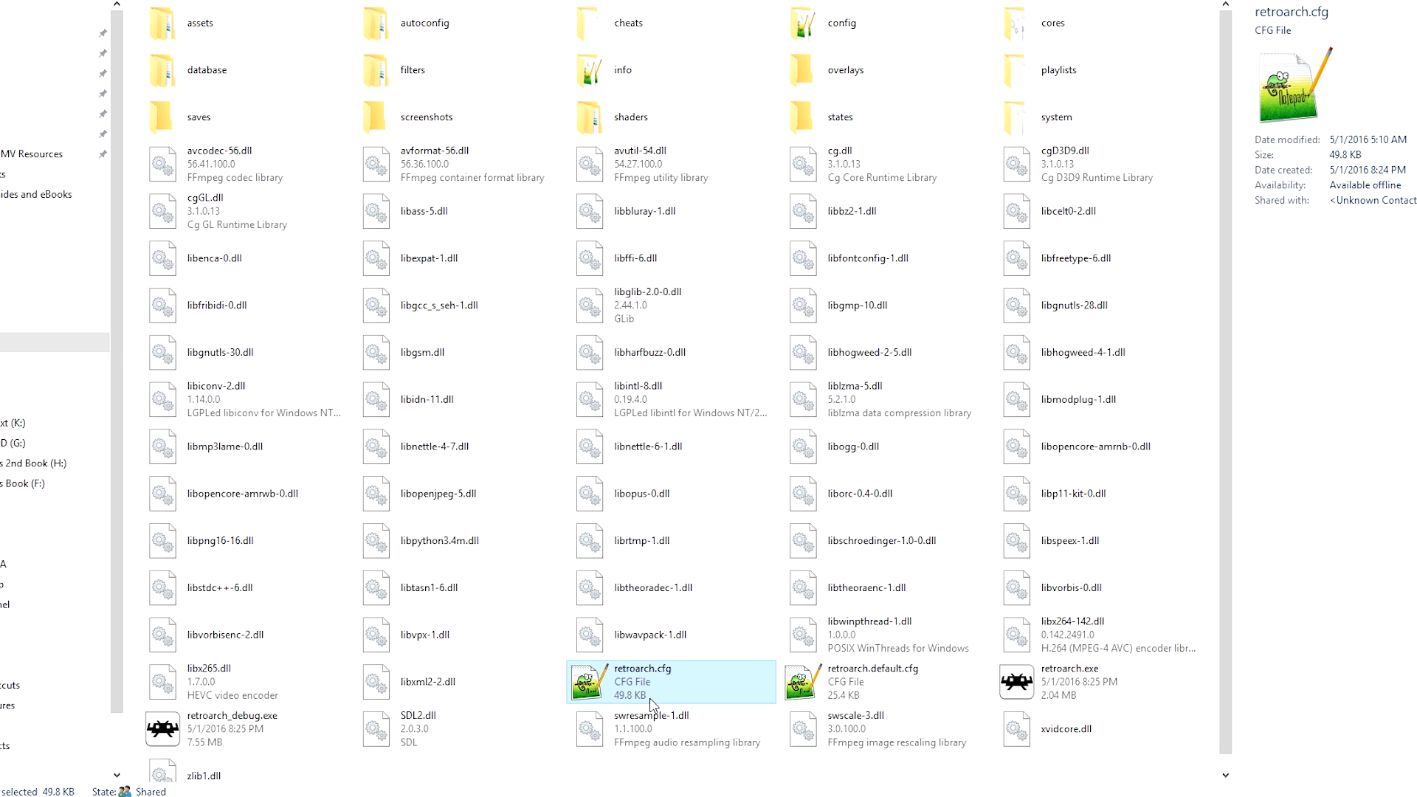
left_click(686, 741)
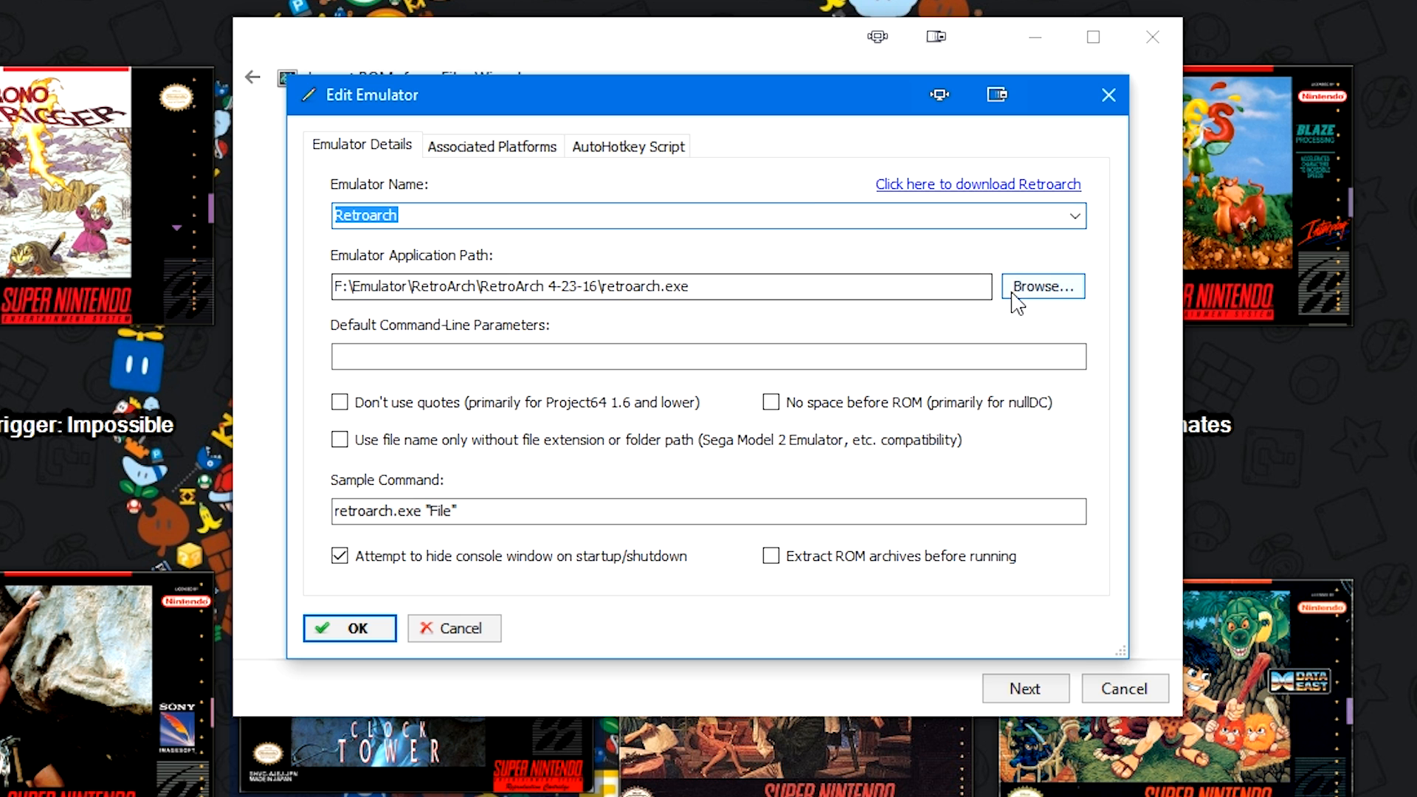
Step: Set the Retroarch emulator's application path to retroarch.exe in the RetroArch 5-1-16 folder
left_click(1055, 299)
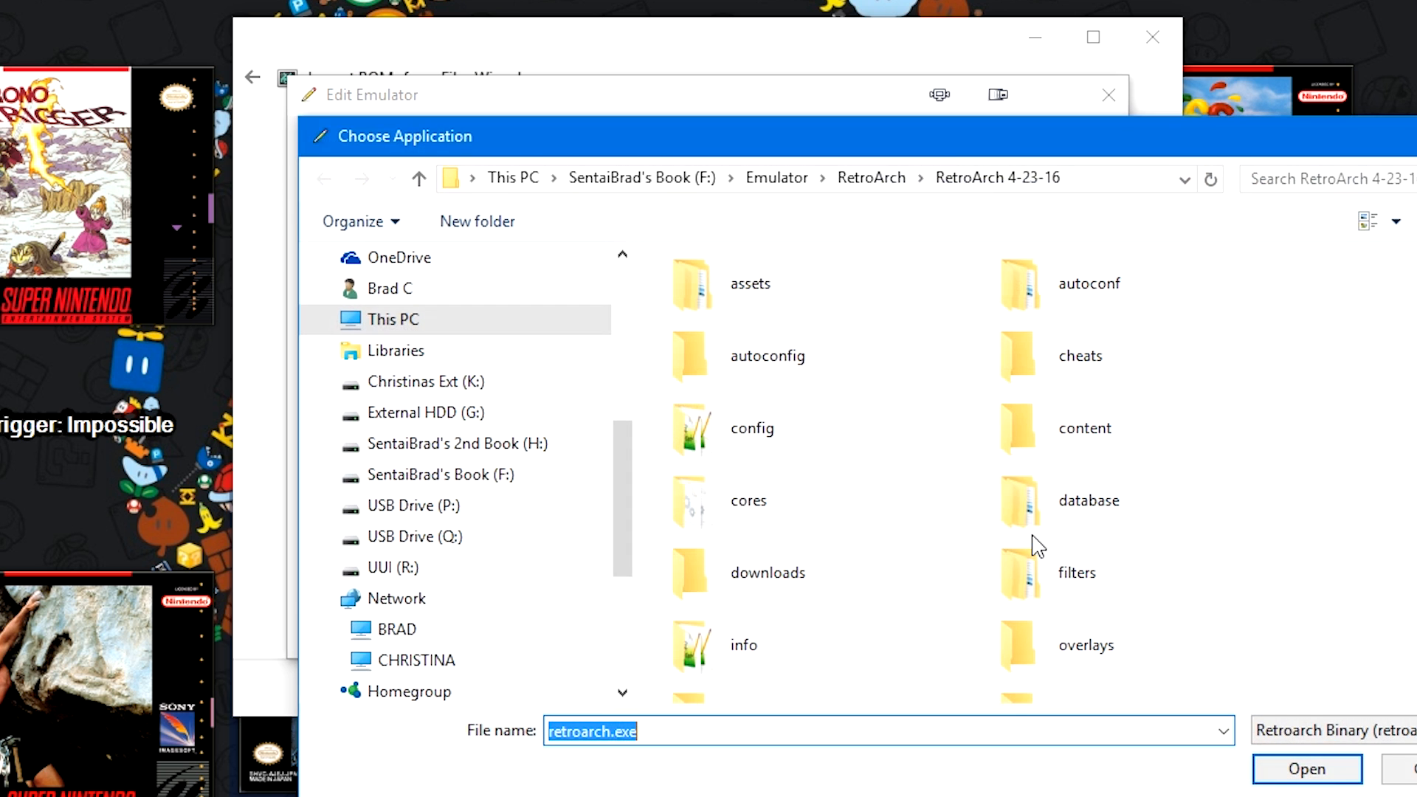
left_click(873, 181)
double_click(804, 487)
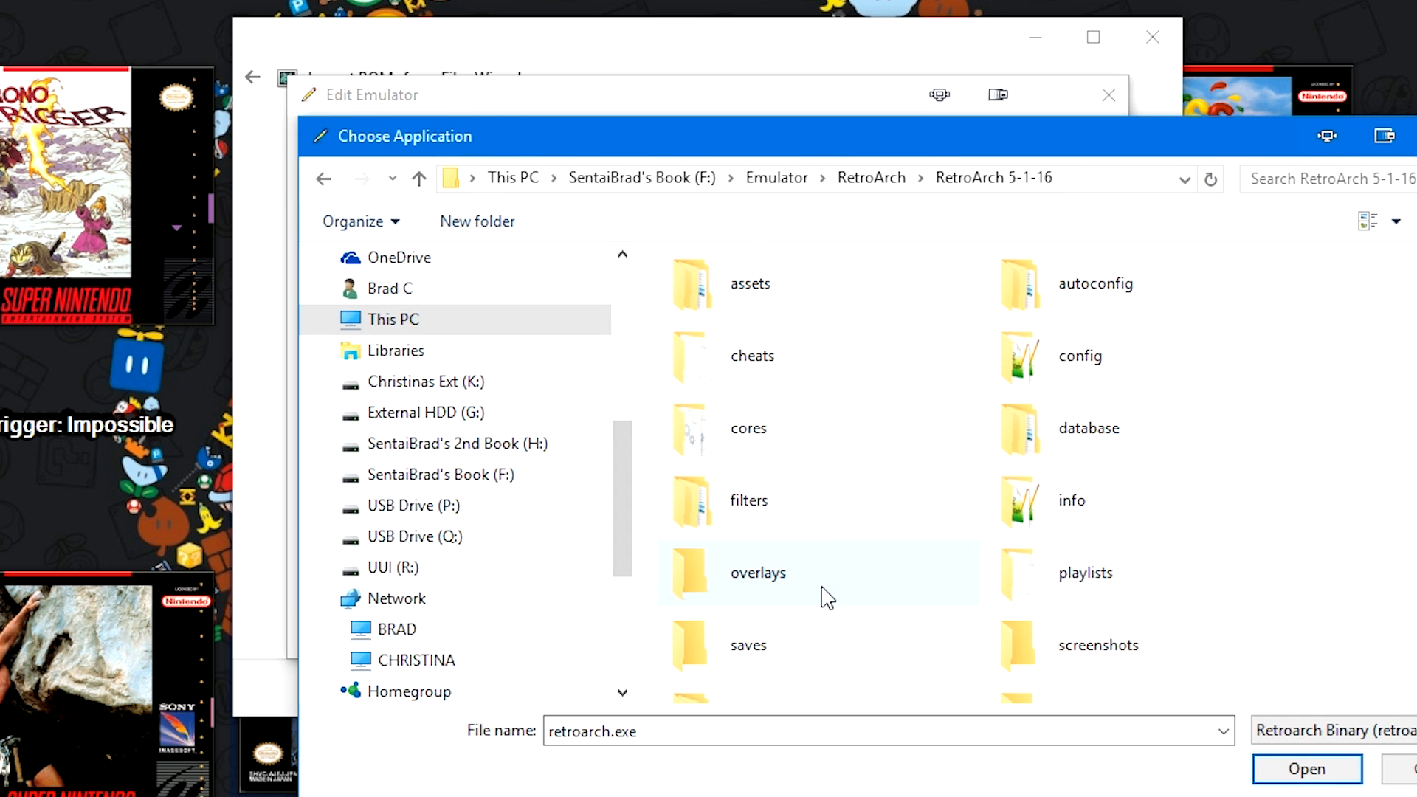
scroll(842, 535, "down", 3)
left_click(1081, 735)
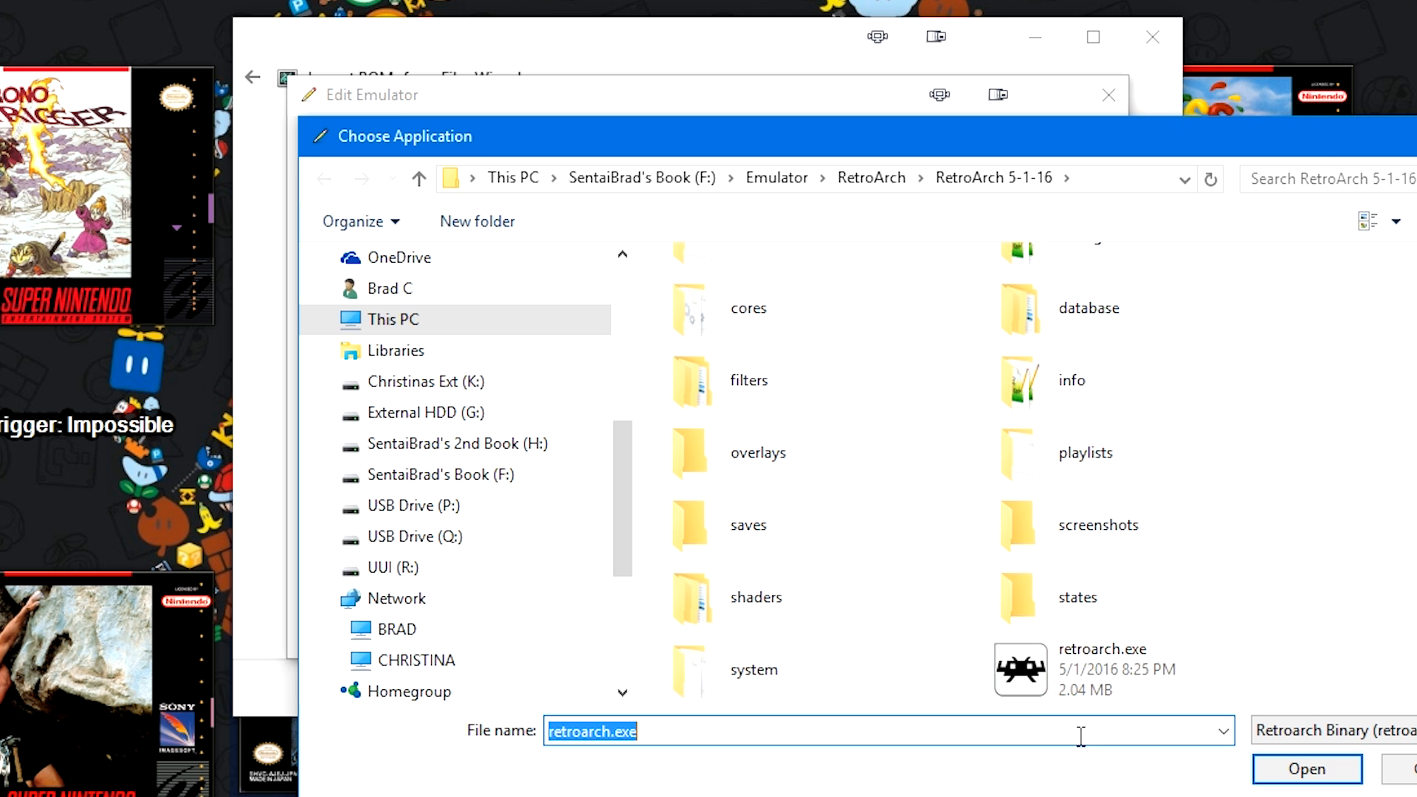
double_click(1125, 694)
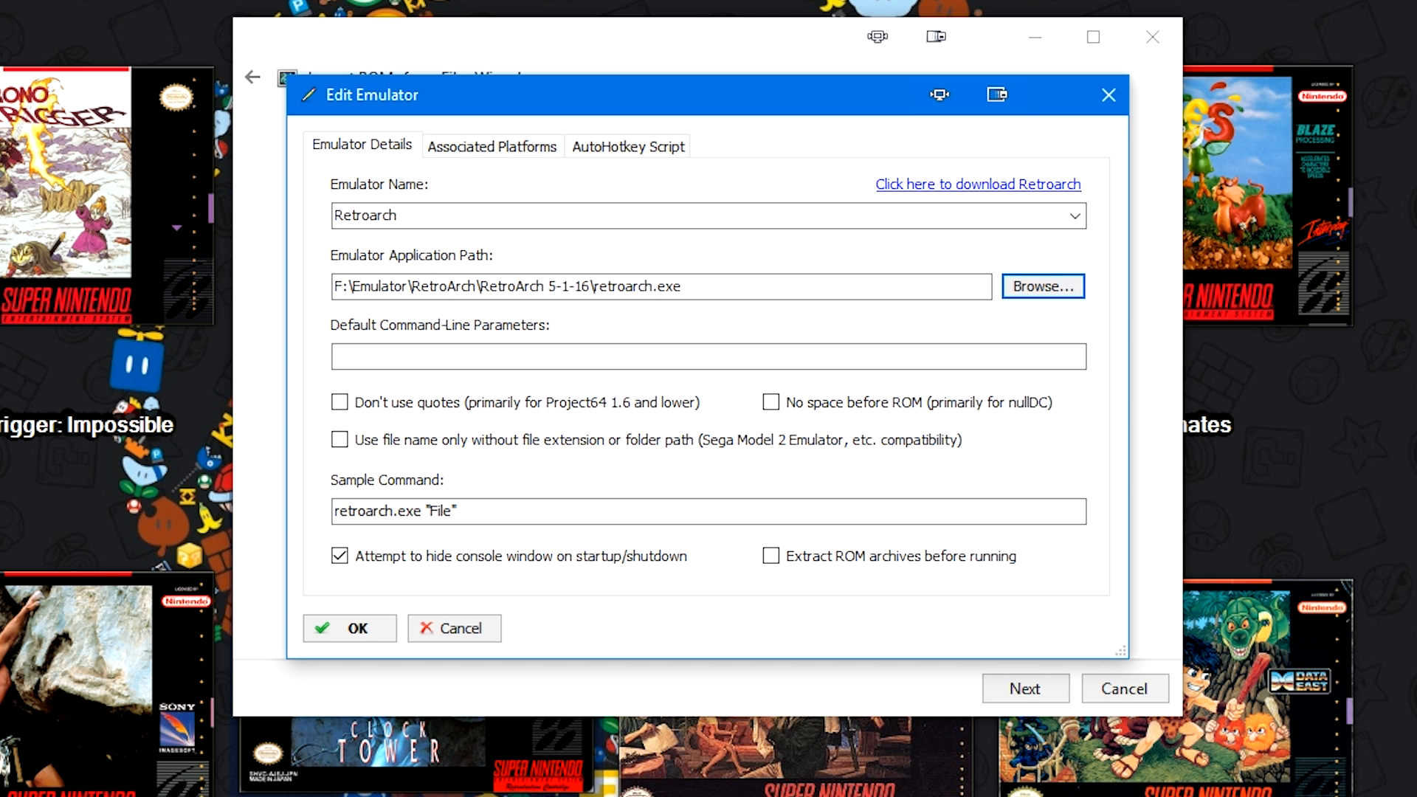
Step: Review the Retroarch emulator's associated platforms, from the Arcade entry through to Super Nintendo Entertainment System
left_click(532, 147)
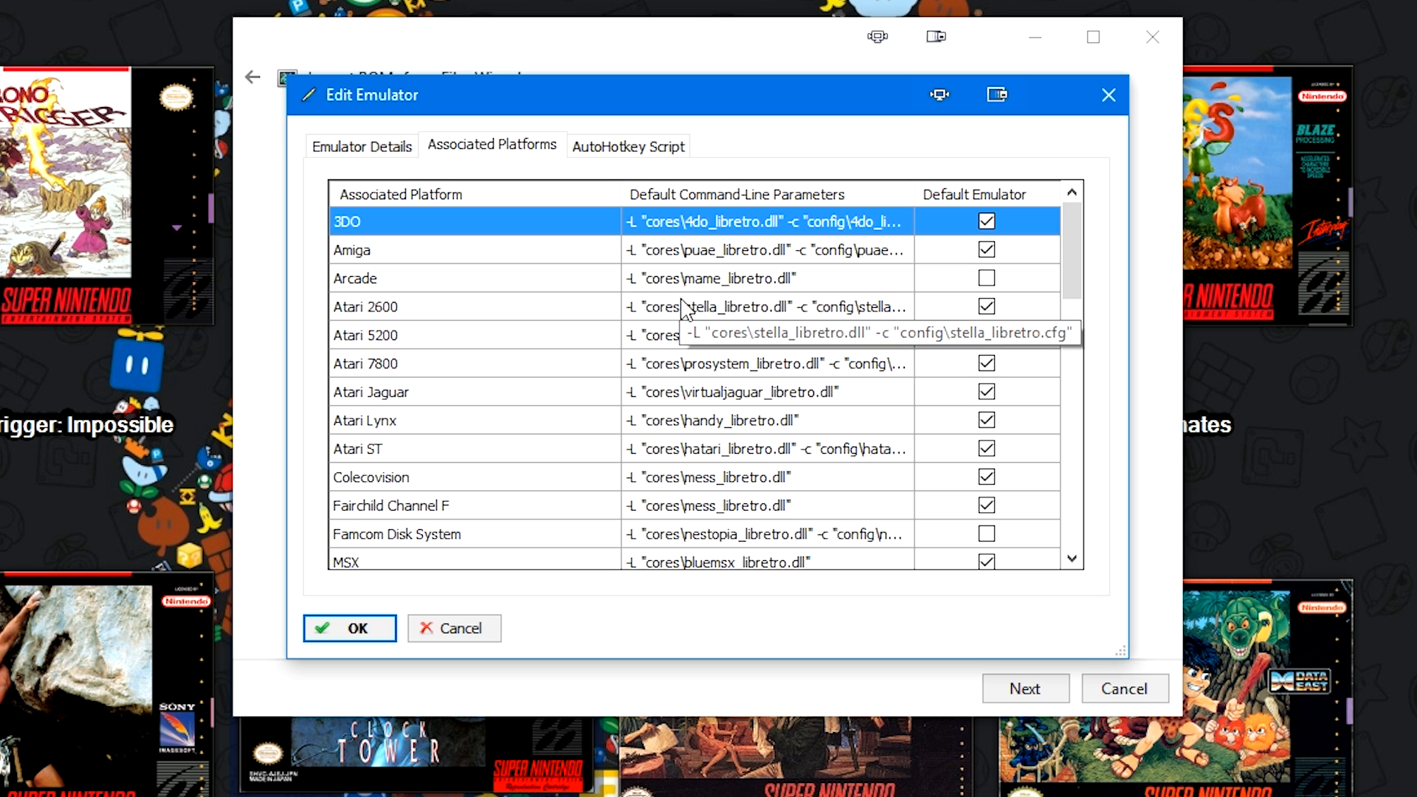
left_click(748, 280)
left_click(747, 281)
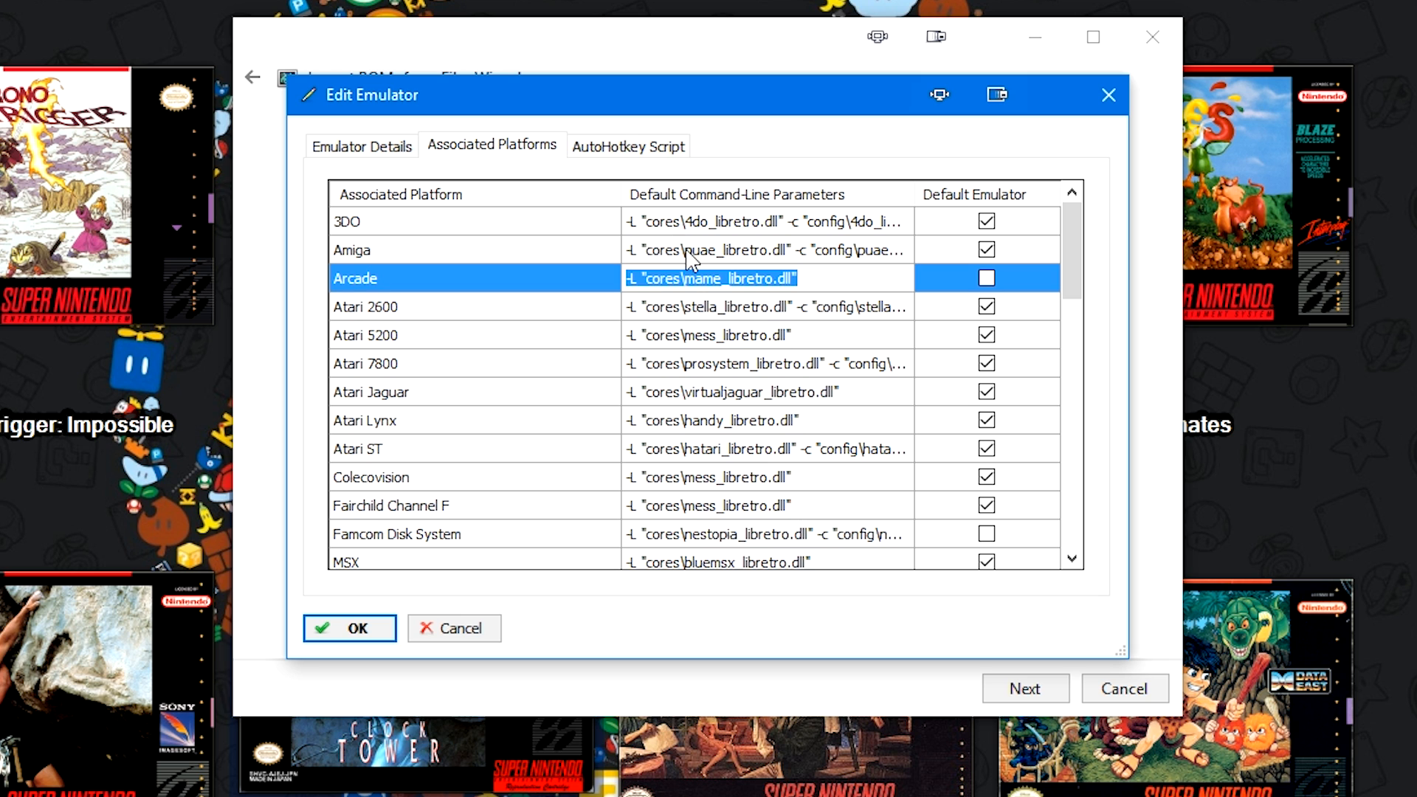
scroll(691, 260, "down", 10)
left_click(454, 532)
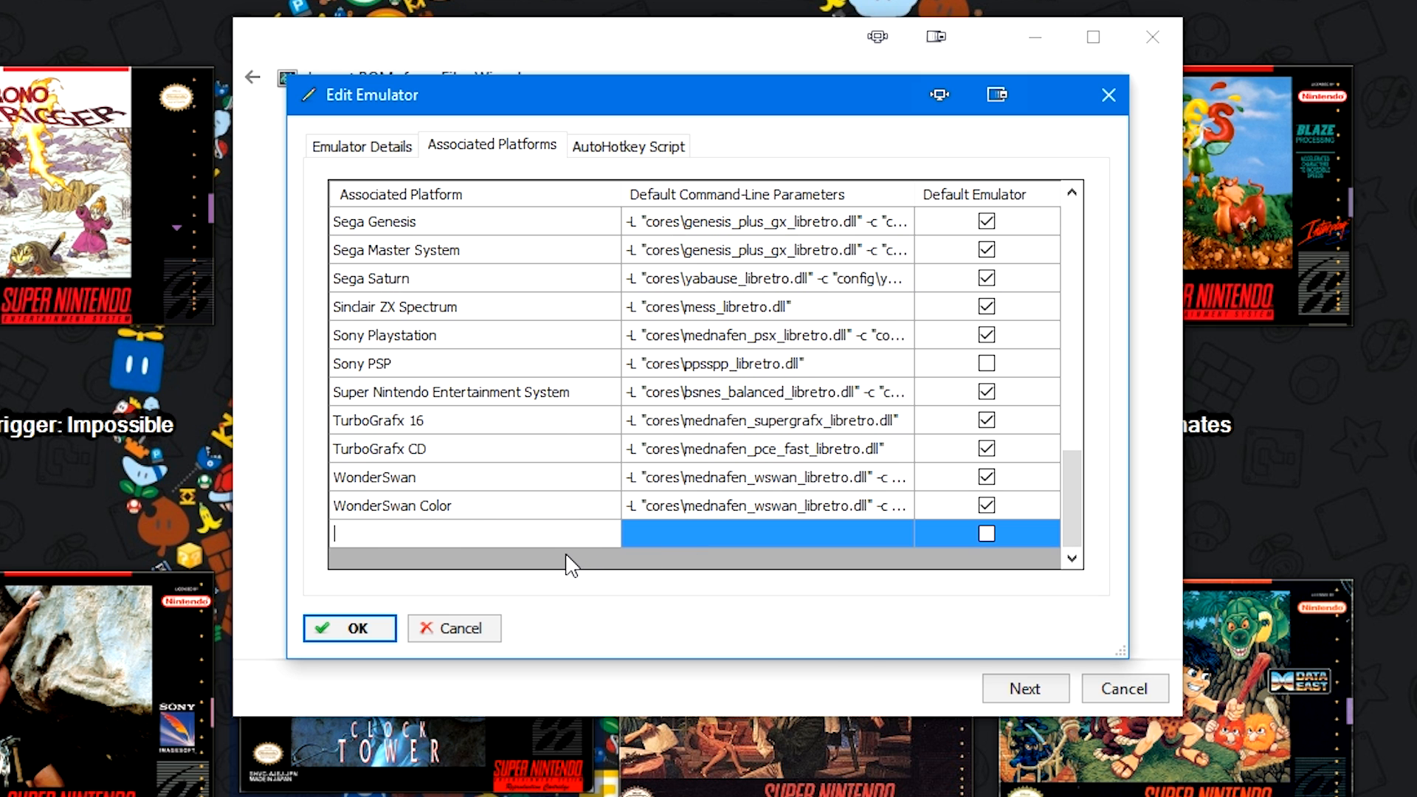
left_click(596, 396)
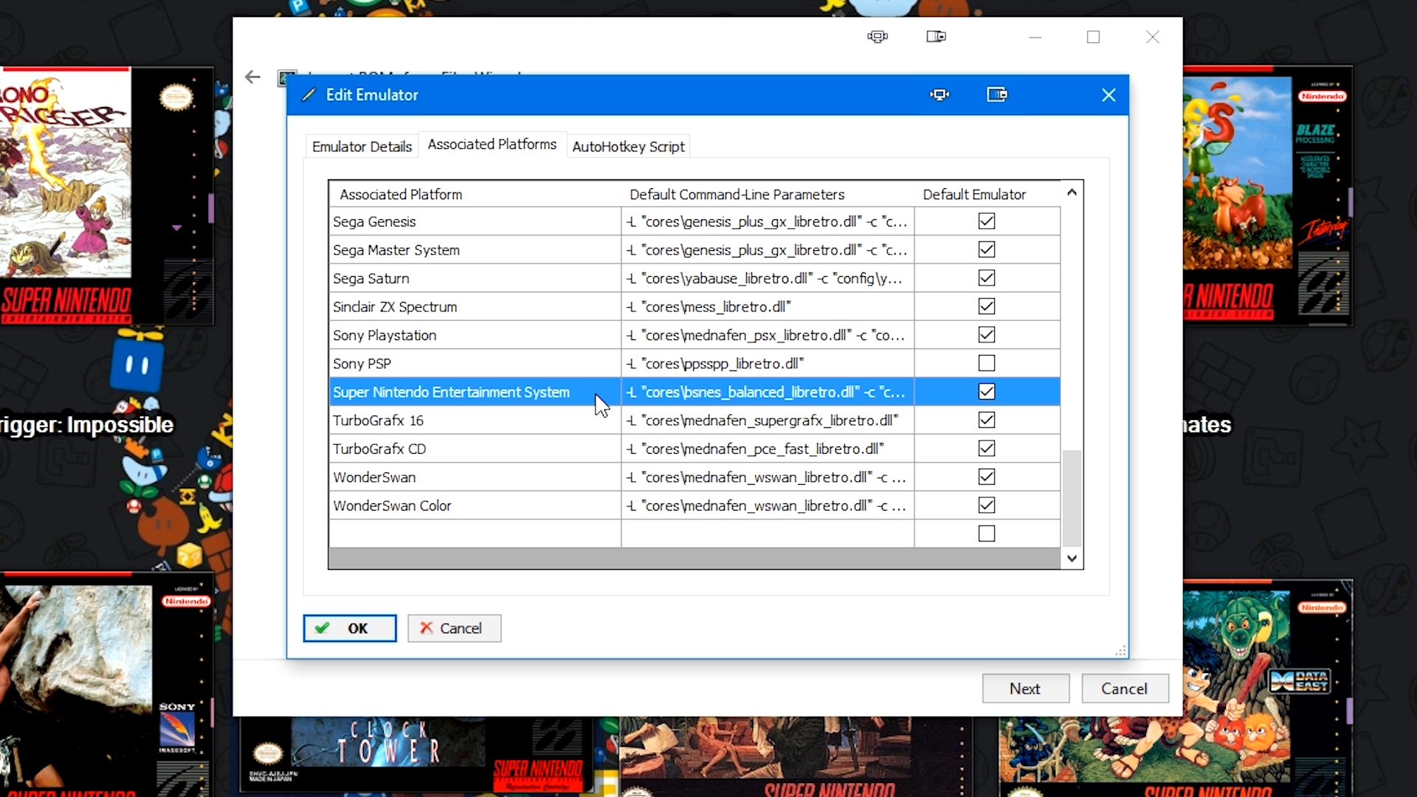
scroll(595, 402, "up", 1)
scroll(595, 401, "down", 1)
left_click(538, 387)
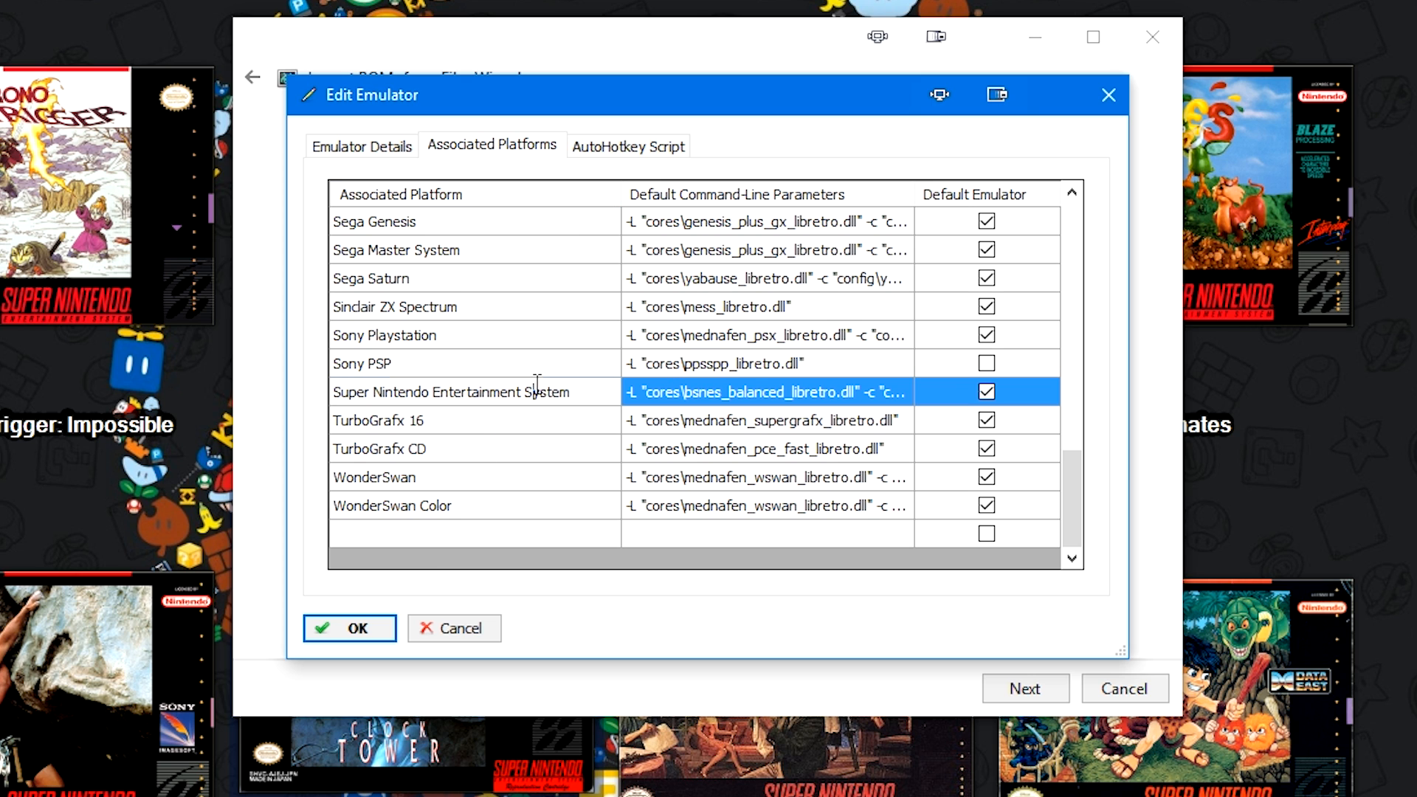
double_click(547, 392)
left_click_drag(579, 395, 343, 422)
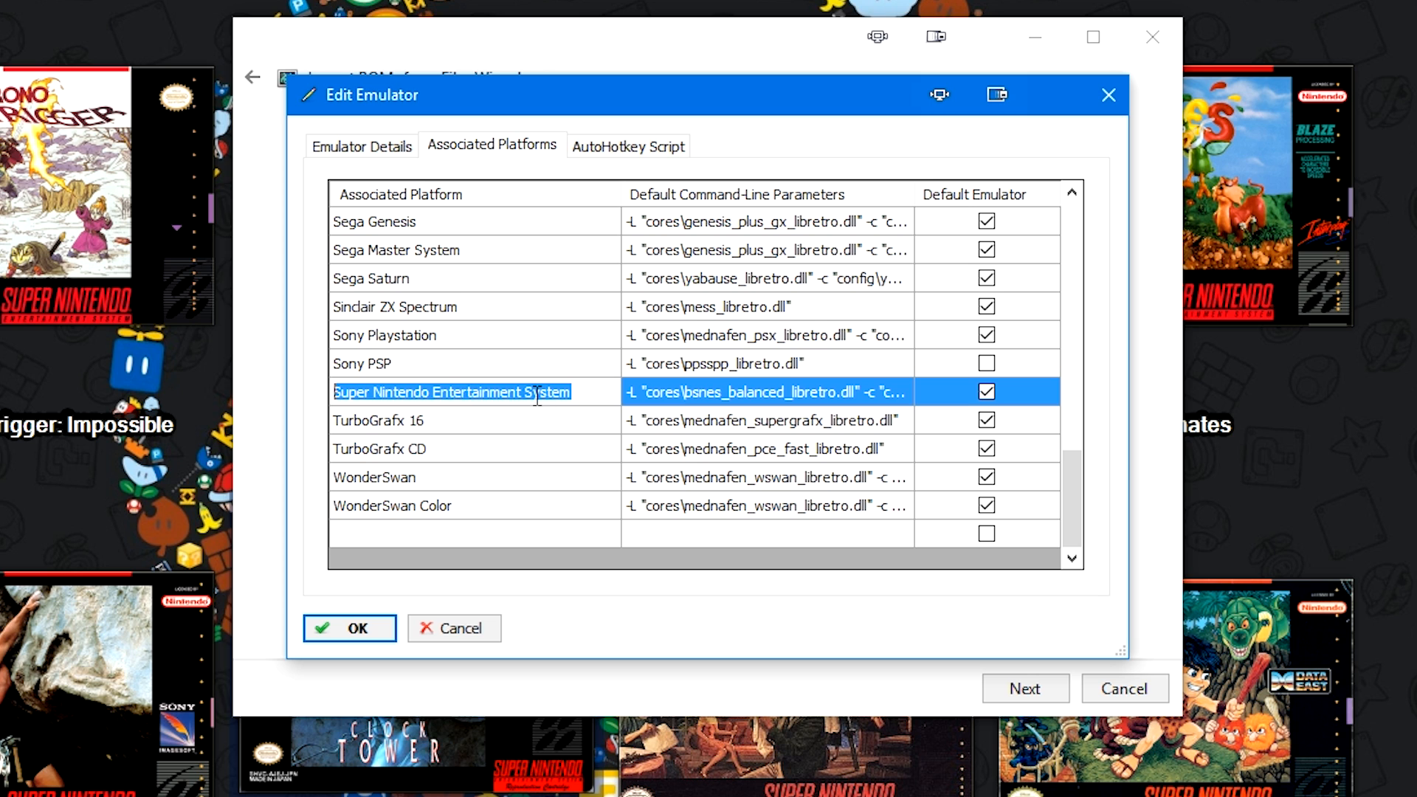
Step: Inspect the core and config parameters for Super Nintendo Entertainment System and save the Retroarch emulator settings
left_click(694, 392)
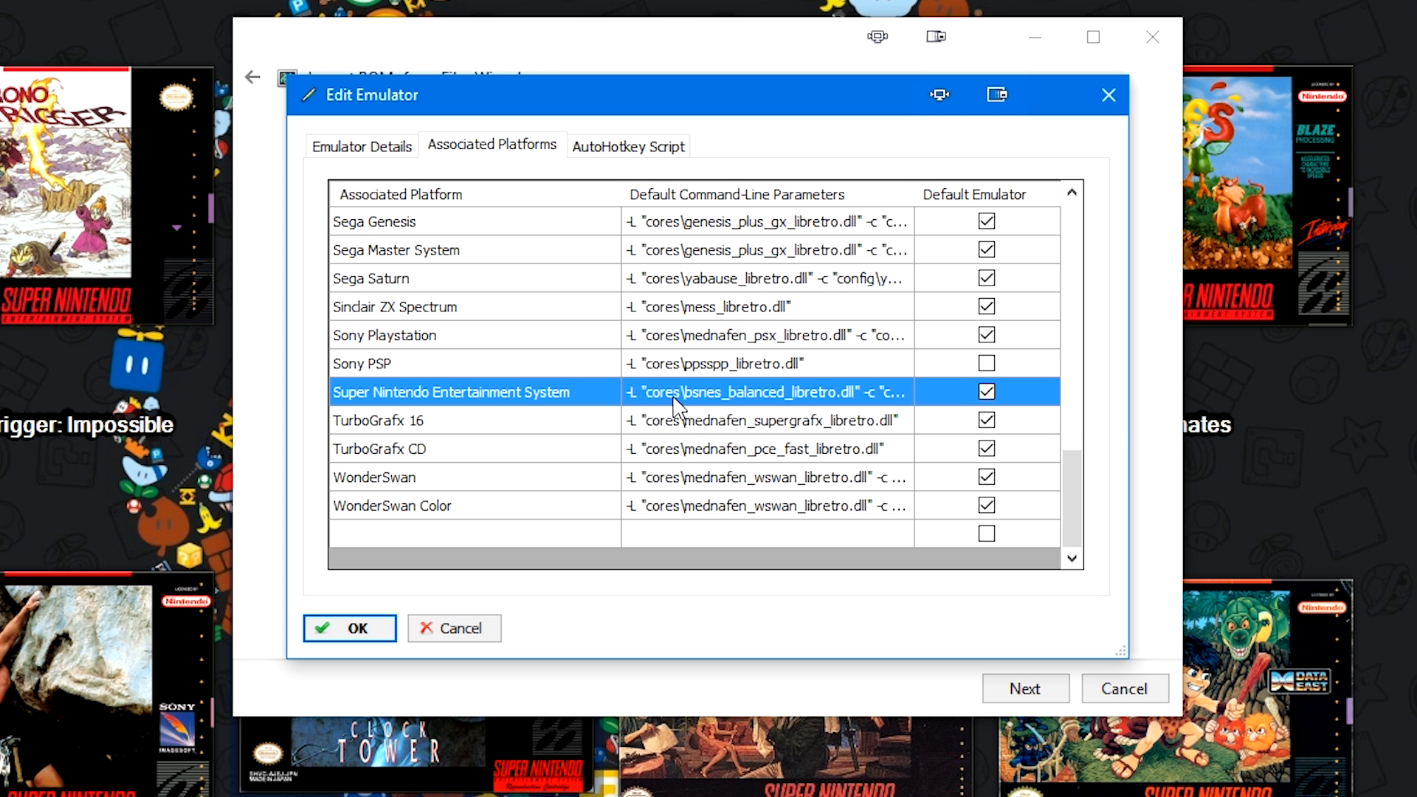
left_click(651, 395)
left_click_drag(651, 399, 586, 388)
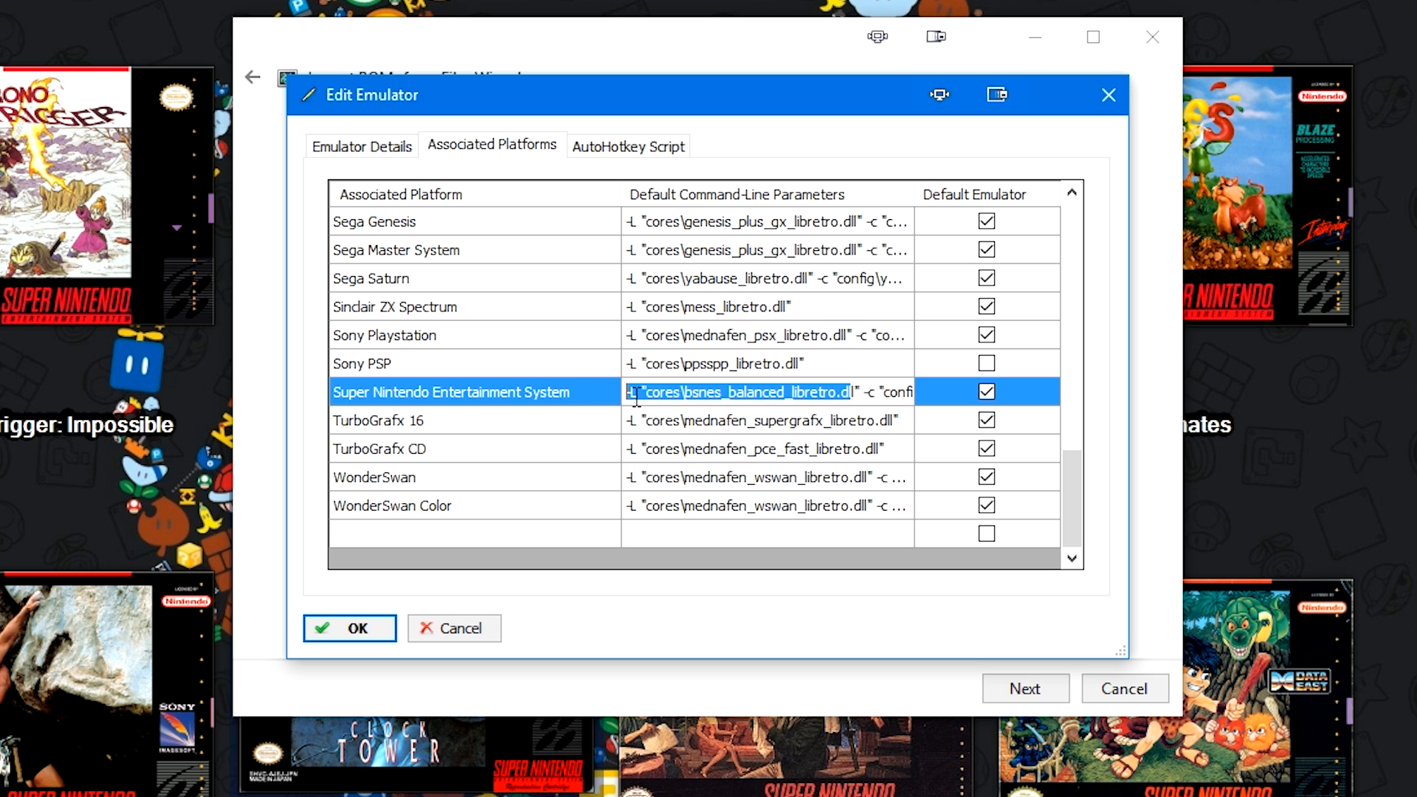
left_click(647, 397)
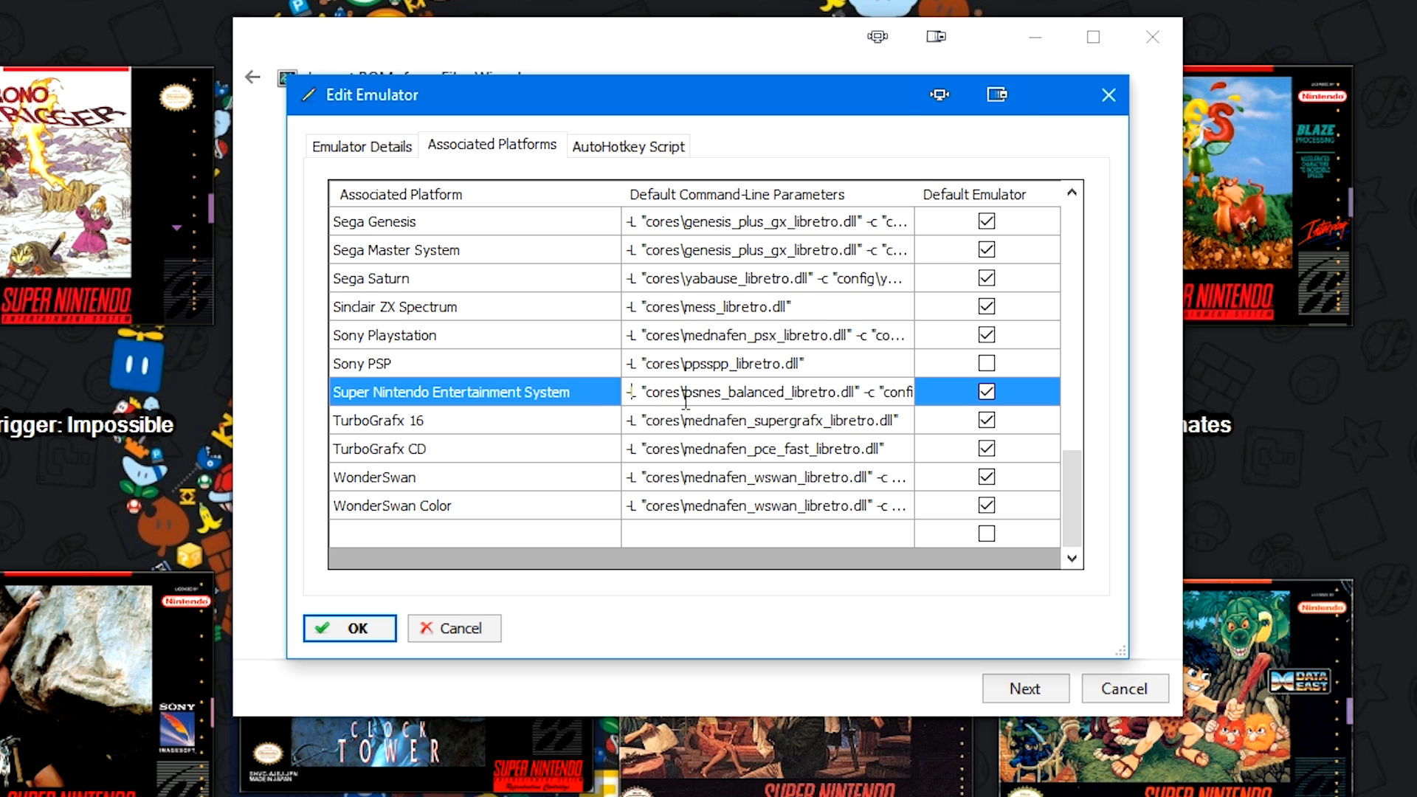
left_click_drag(685, 397, 857, 386)
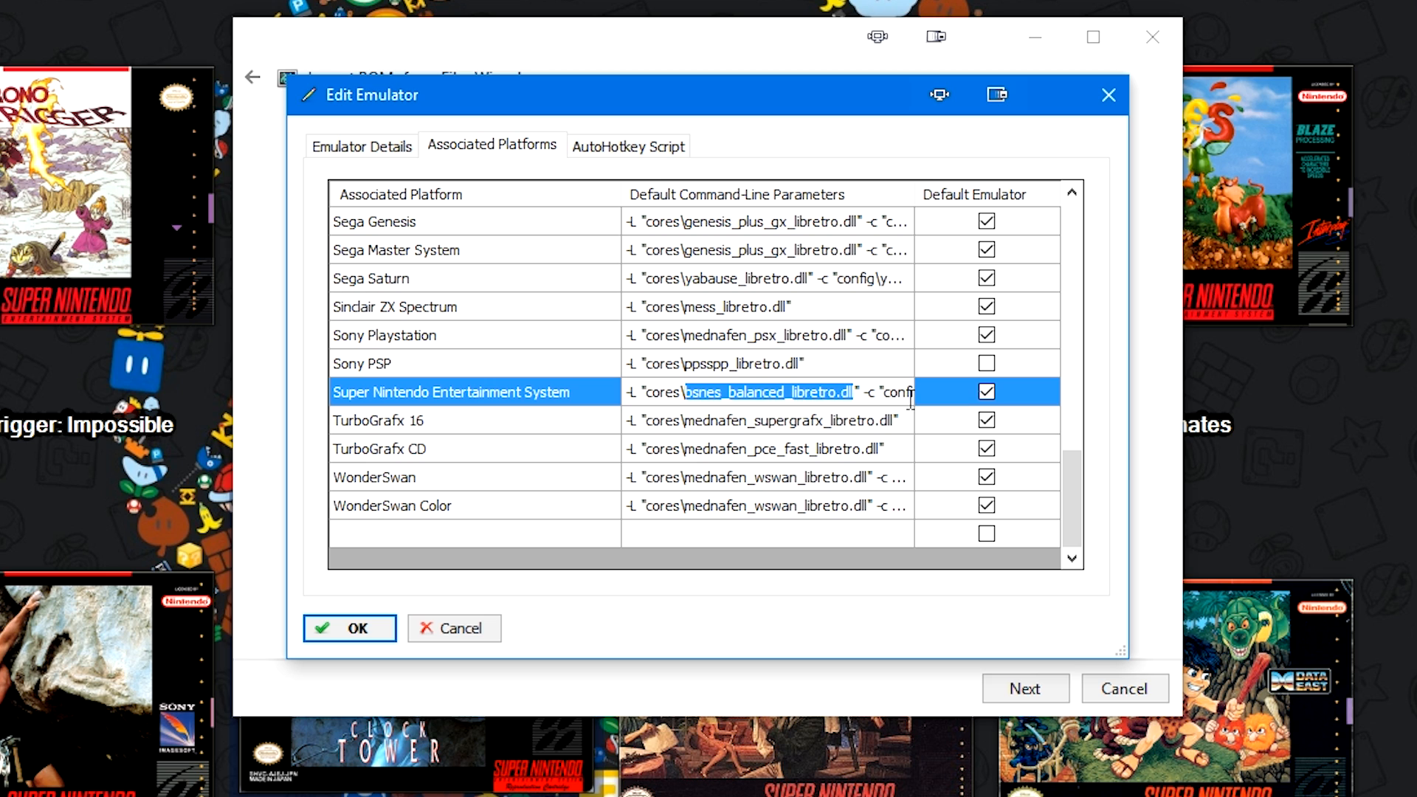
left_click(863, 392)
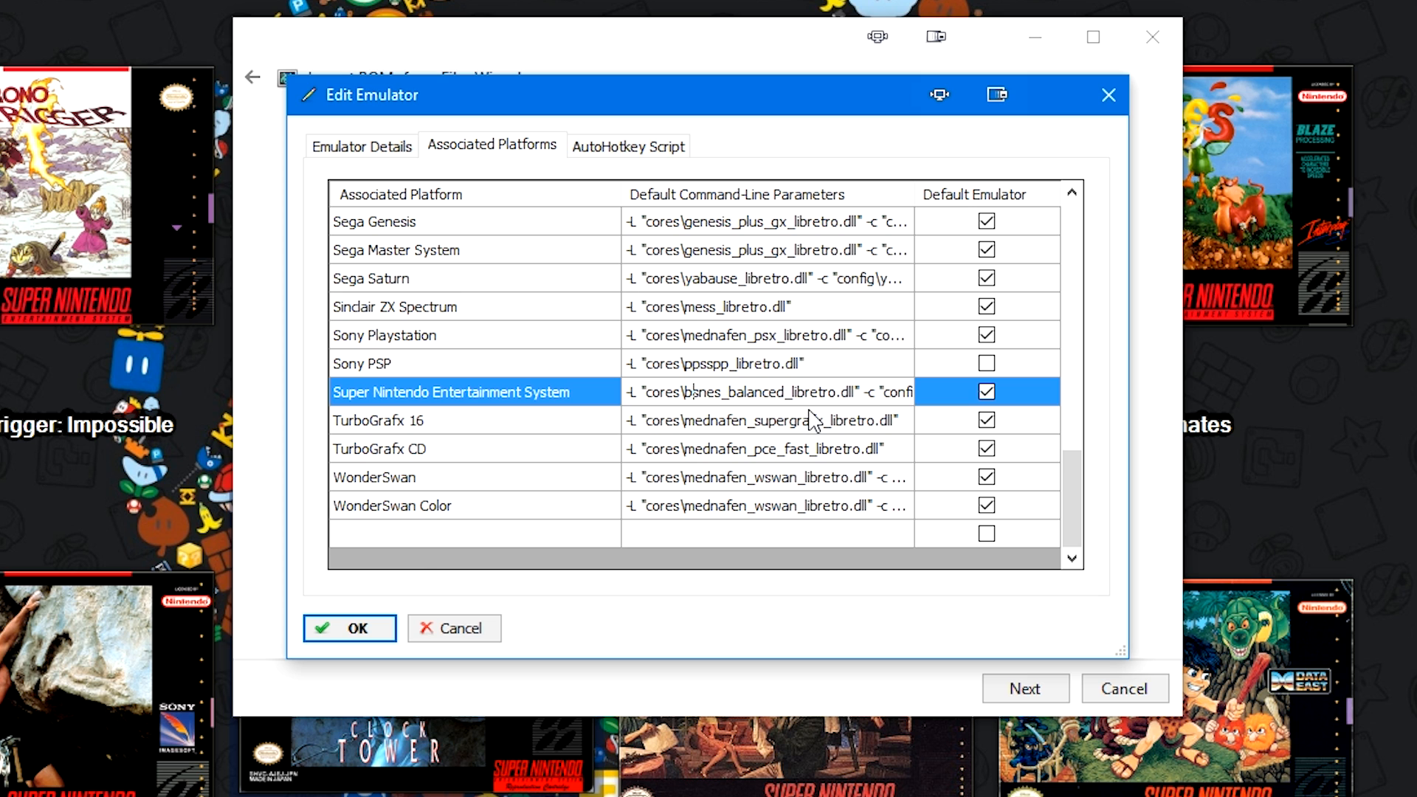
left_click(334, 628)
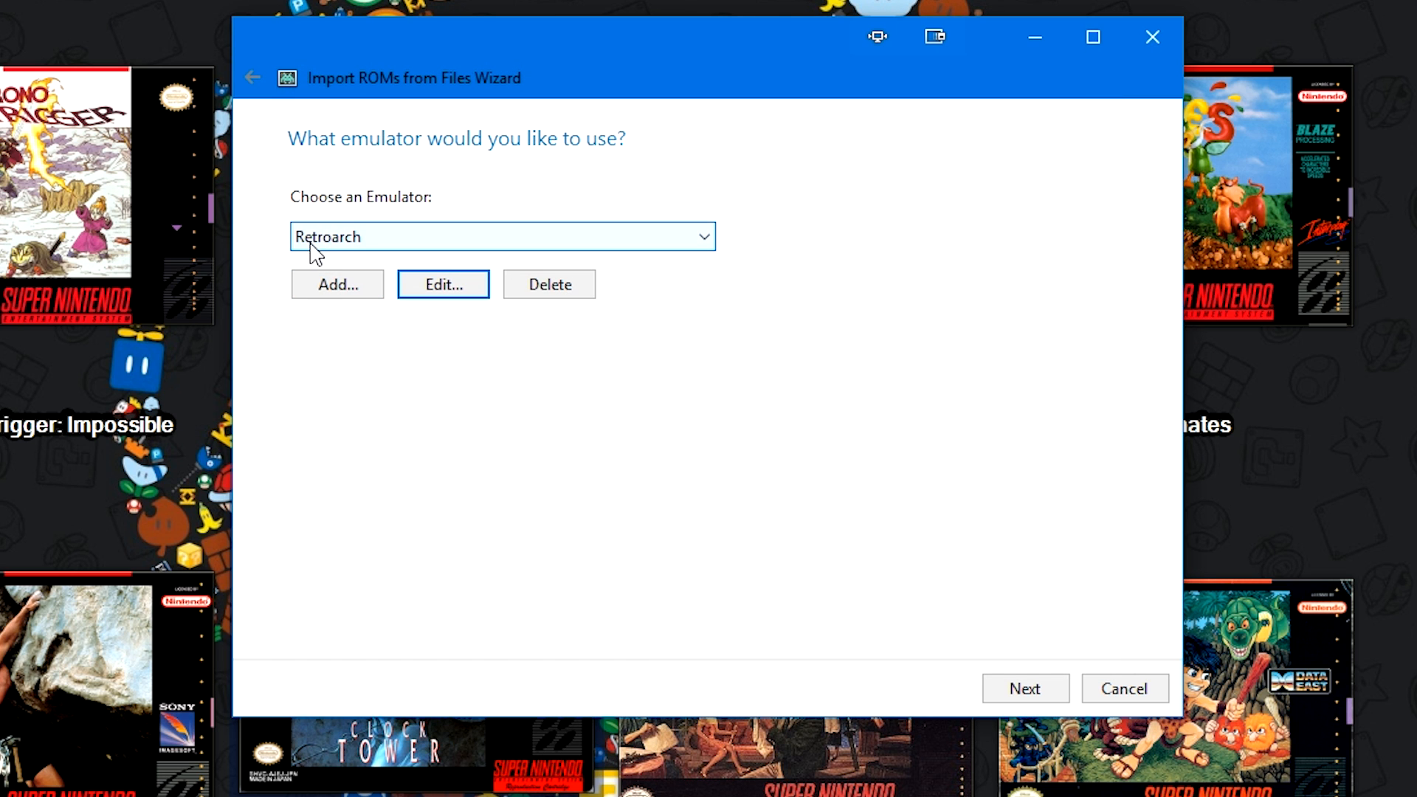
Step: Use the ROM files in their current location and enable metadata downloads from Wikipedia alongside the LaunchBox Games Database
left_click(1006, 693)
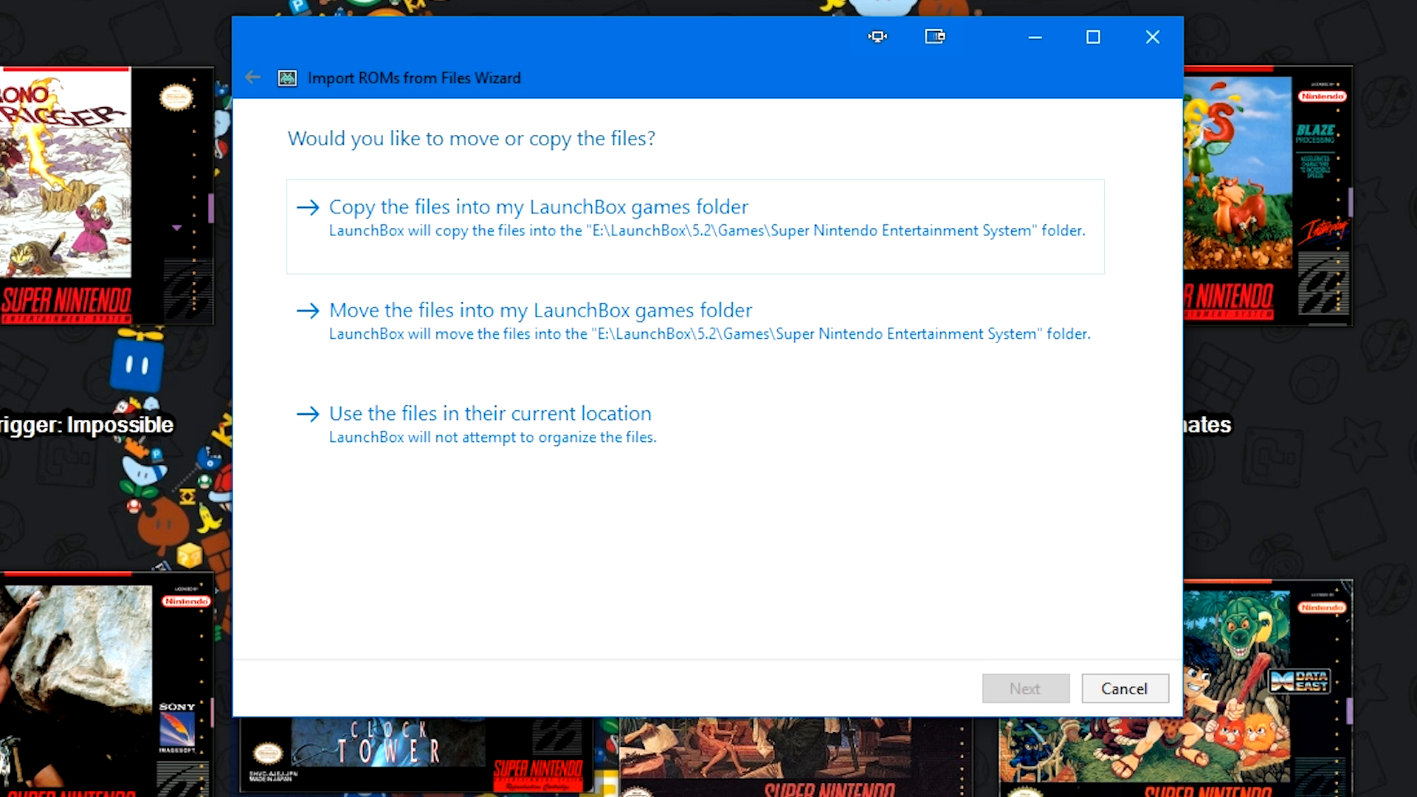
left_click(544, 446)
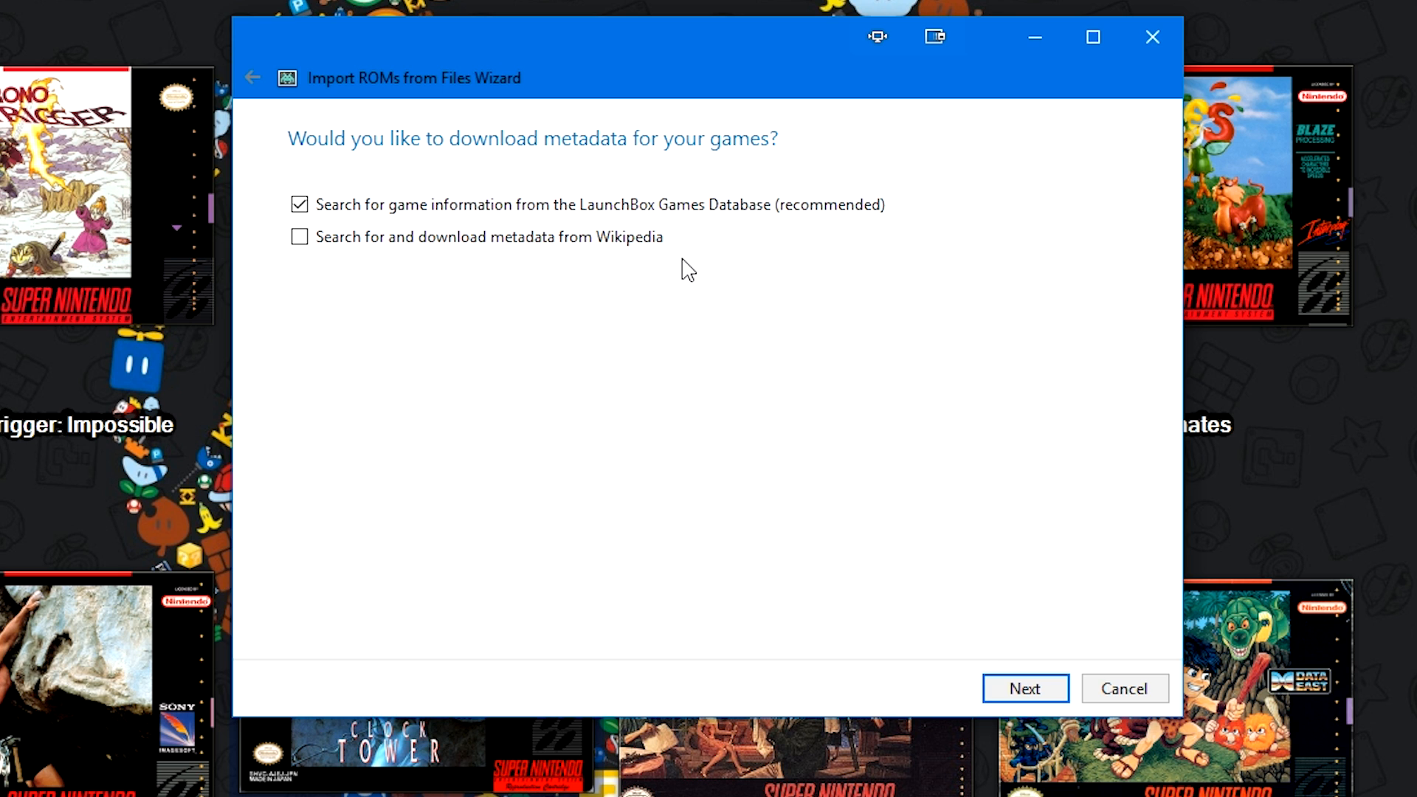
left_click(621, 241)
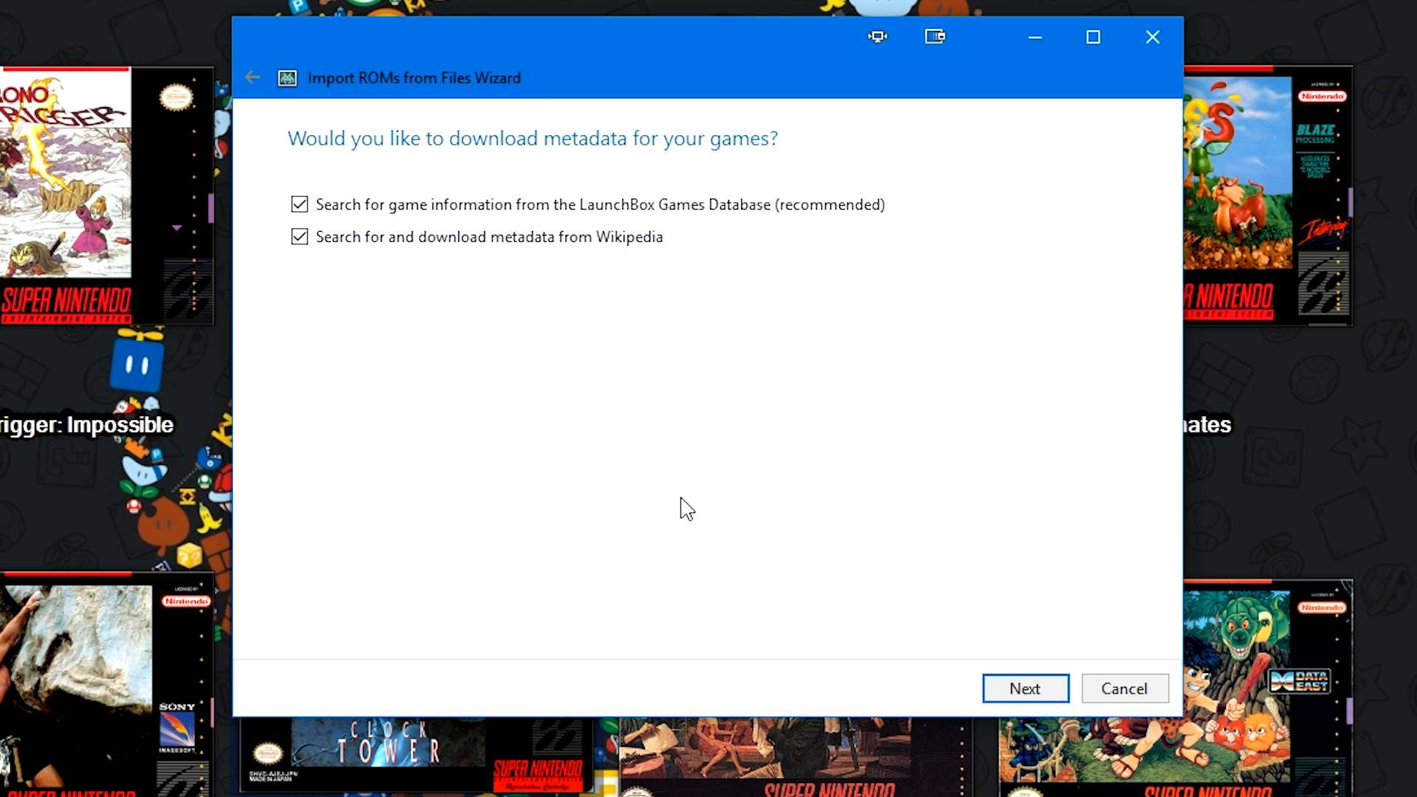
left_click(1054, 689)
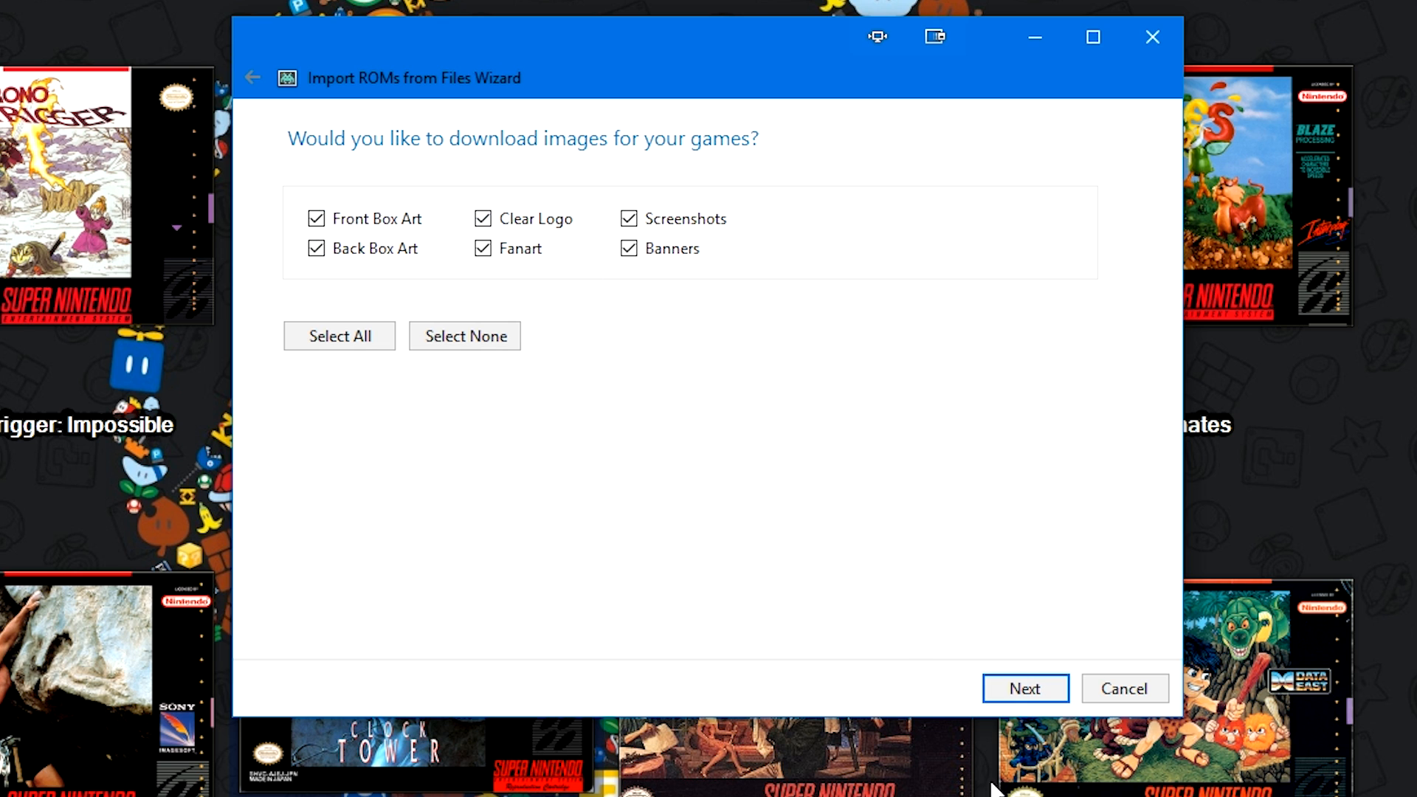
Step: Accept all the game image types and select every EmuMovies media type for download
left_click(1035, 686)
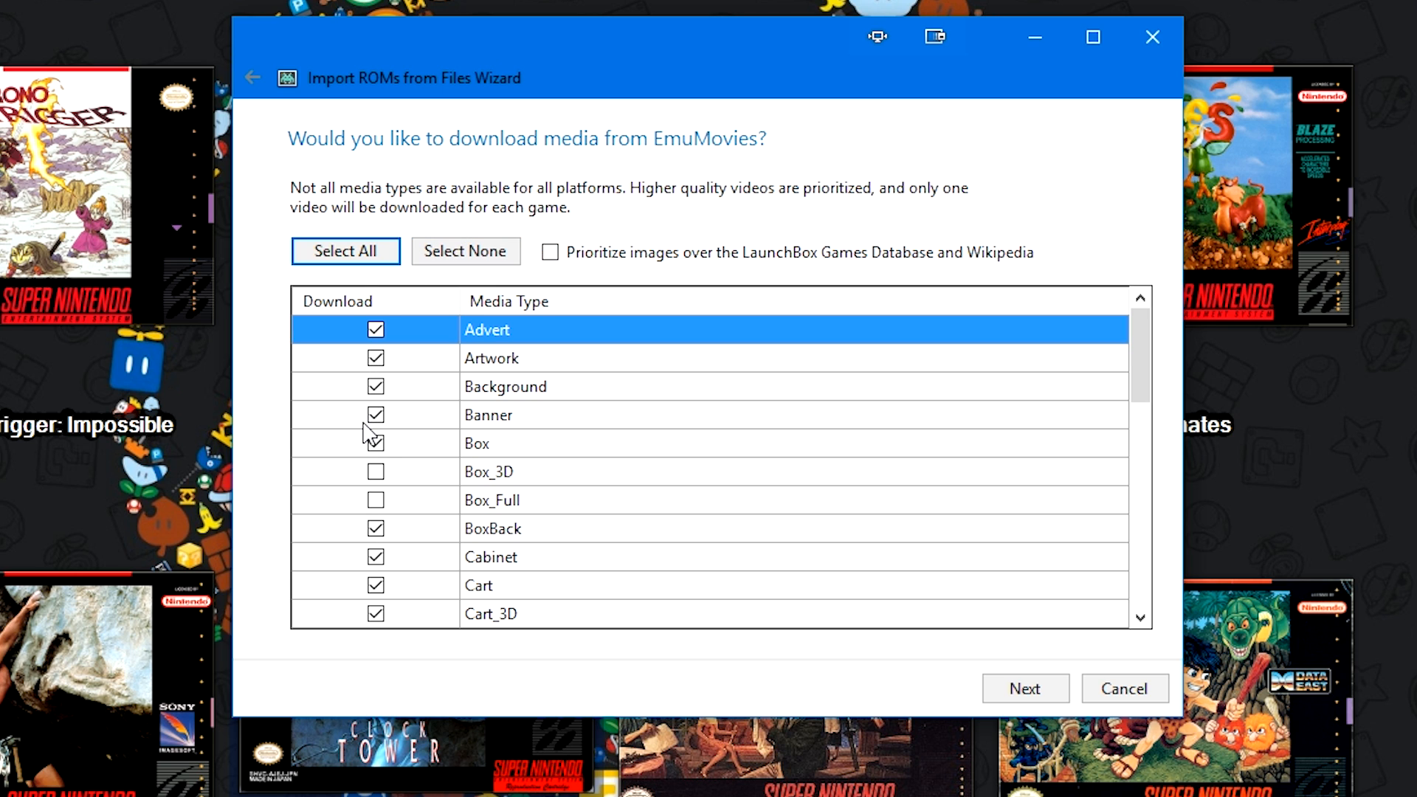
left_click(359, 258)
scroll(453, 446, "down", 10)
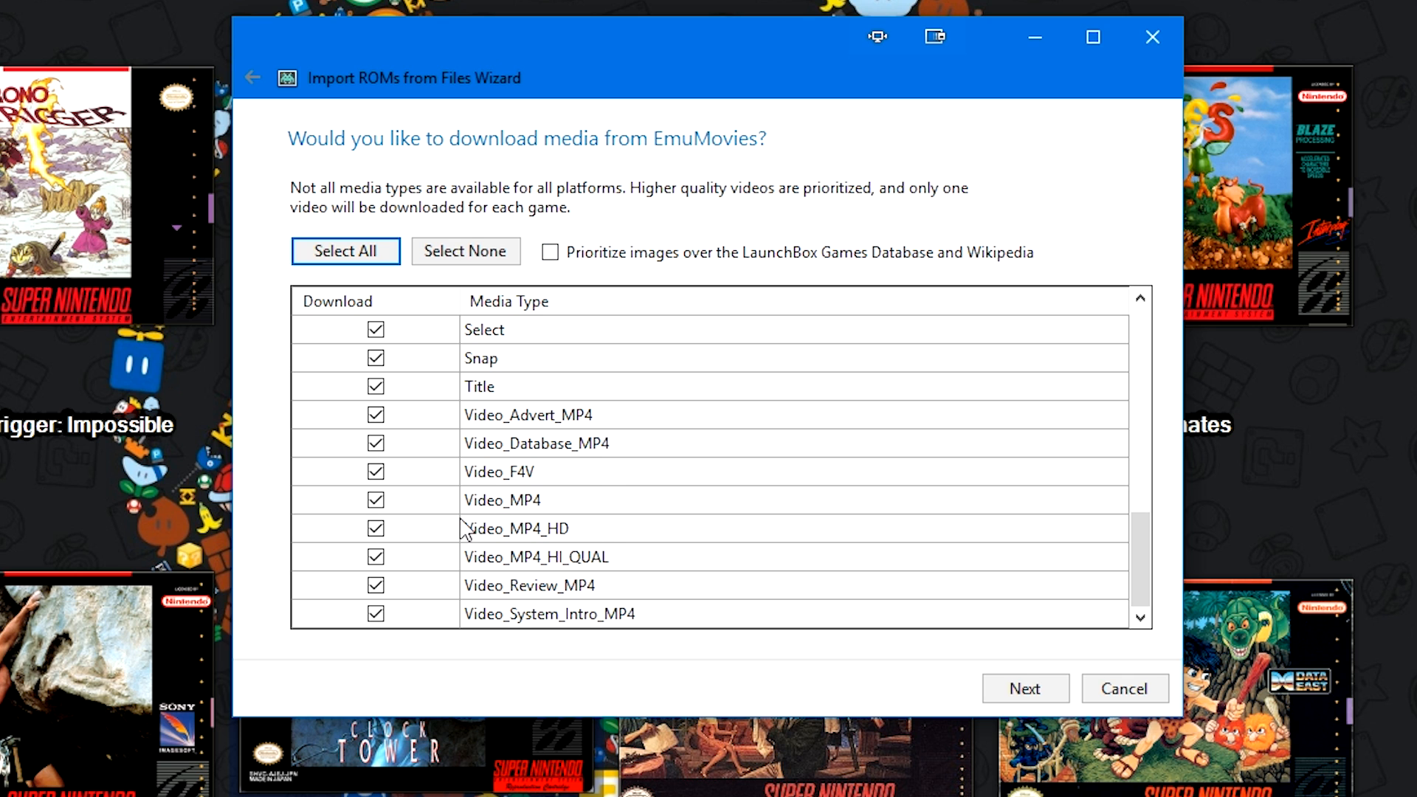
scroll(713, 392, "up", 6)
scroll(458, 425, "up", 2)
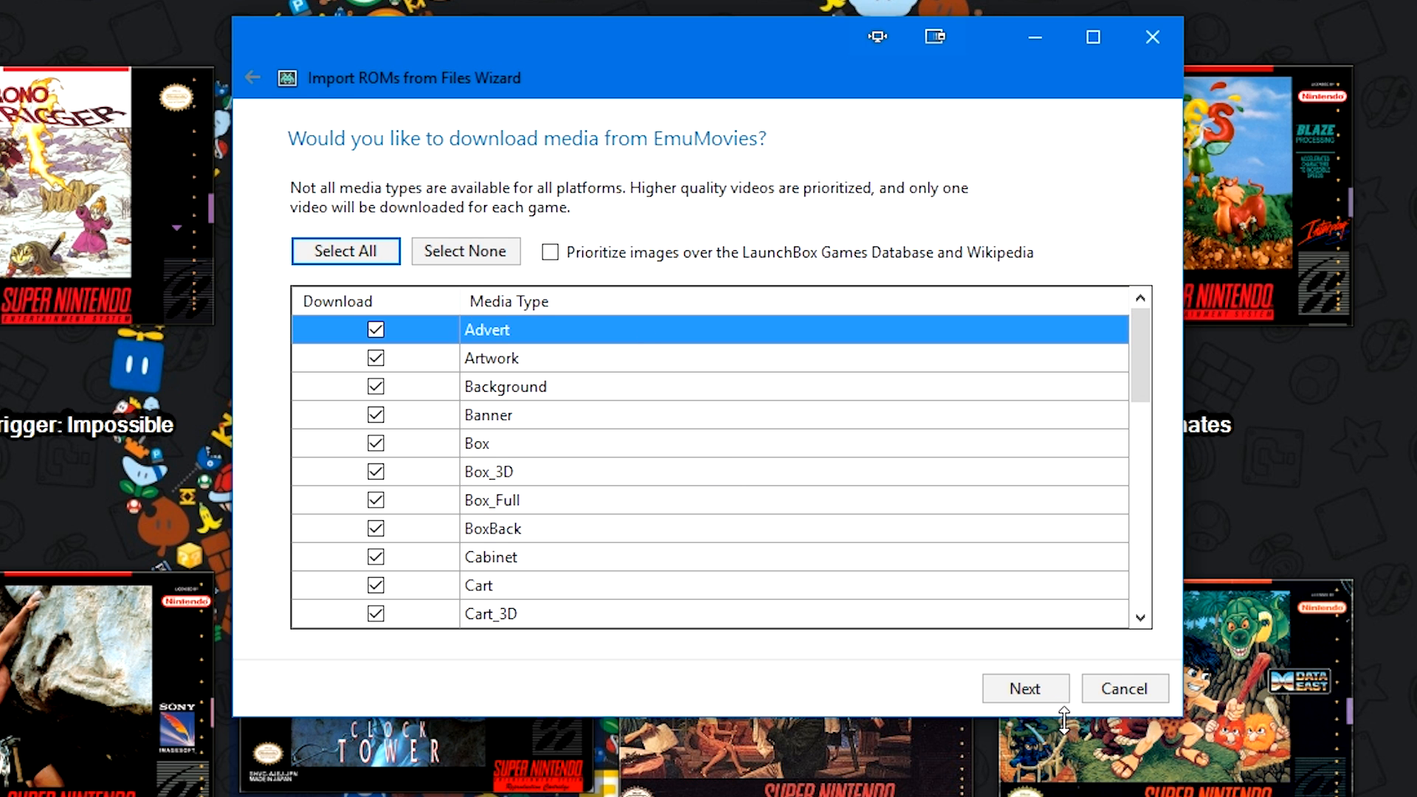
left_click(1004, 690)
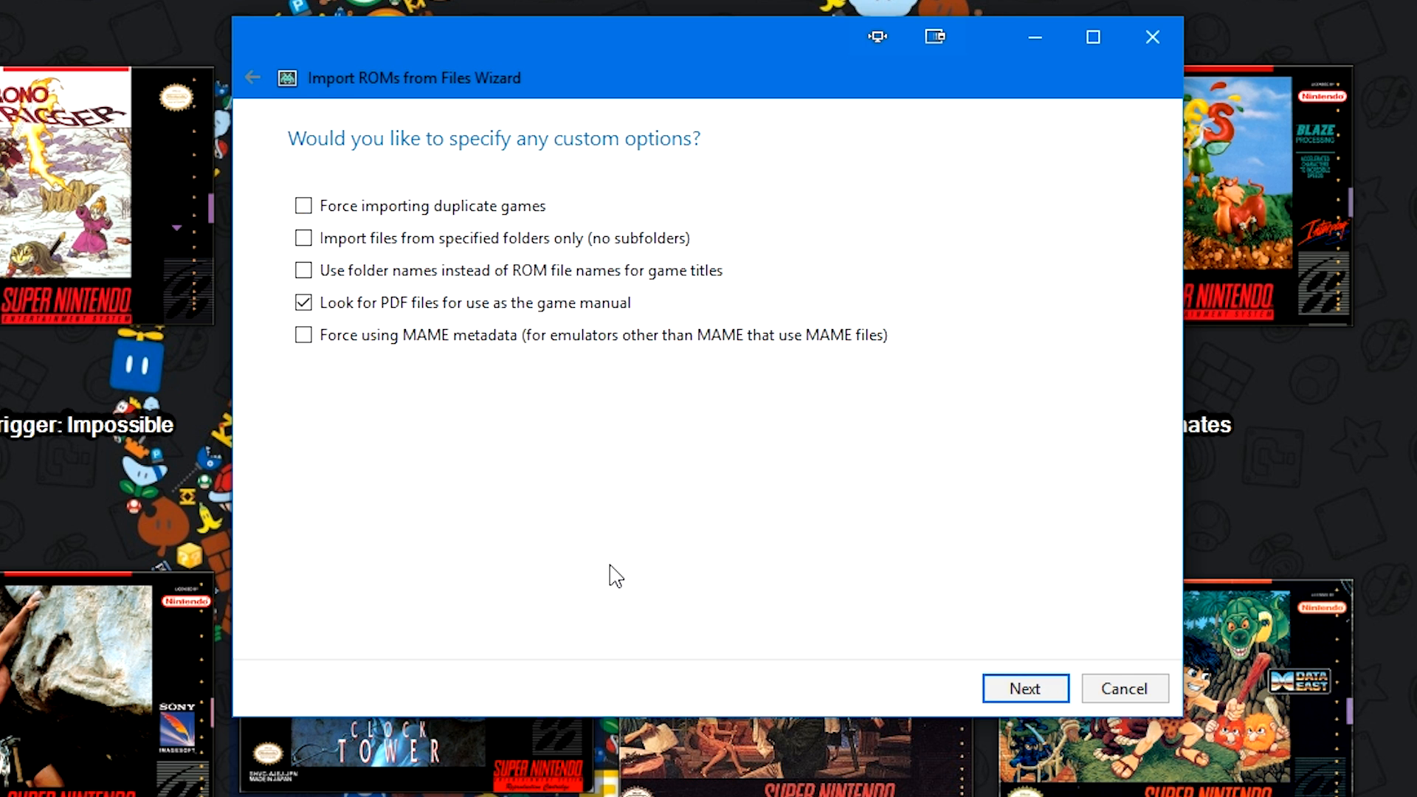
Step: Keep the default custom options, remove Galaxy Robo from the list of games to import, and finish the wizard
left_click(1006, 692)
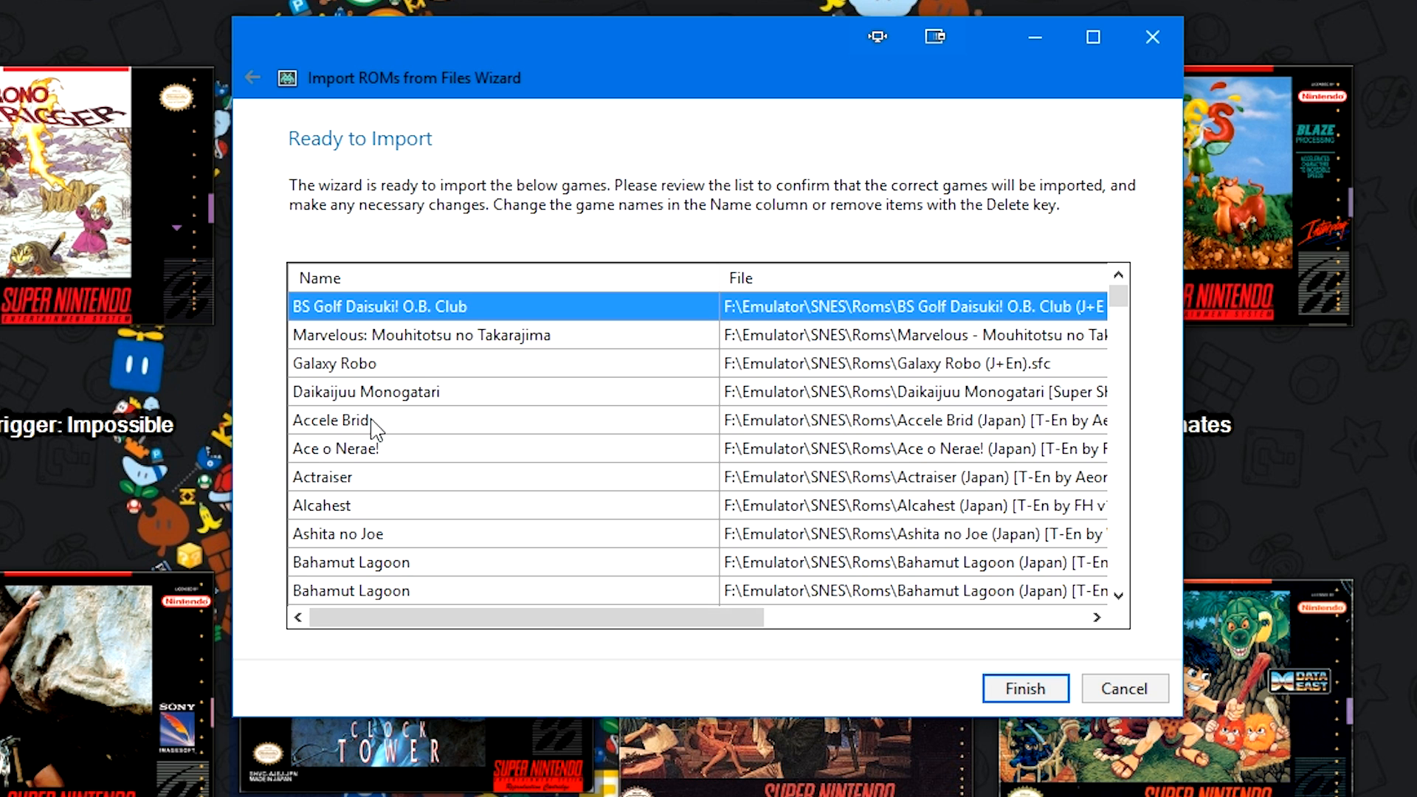
left_click(403, 366)
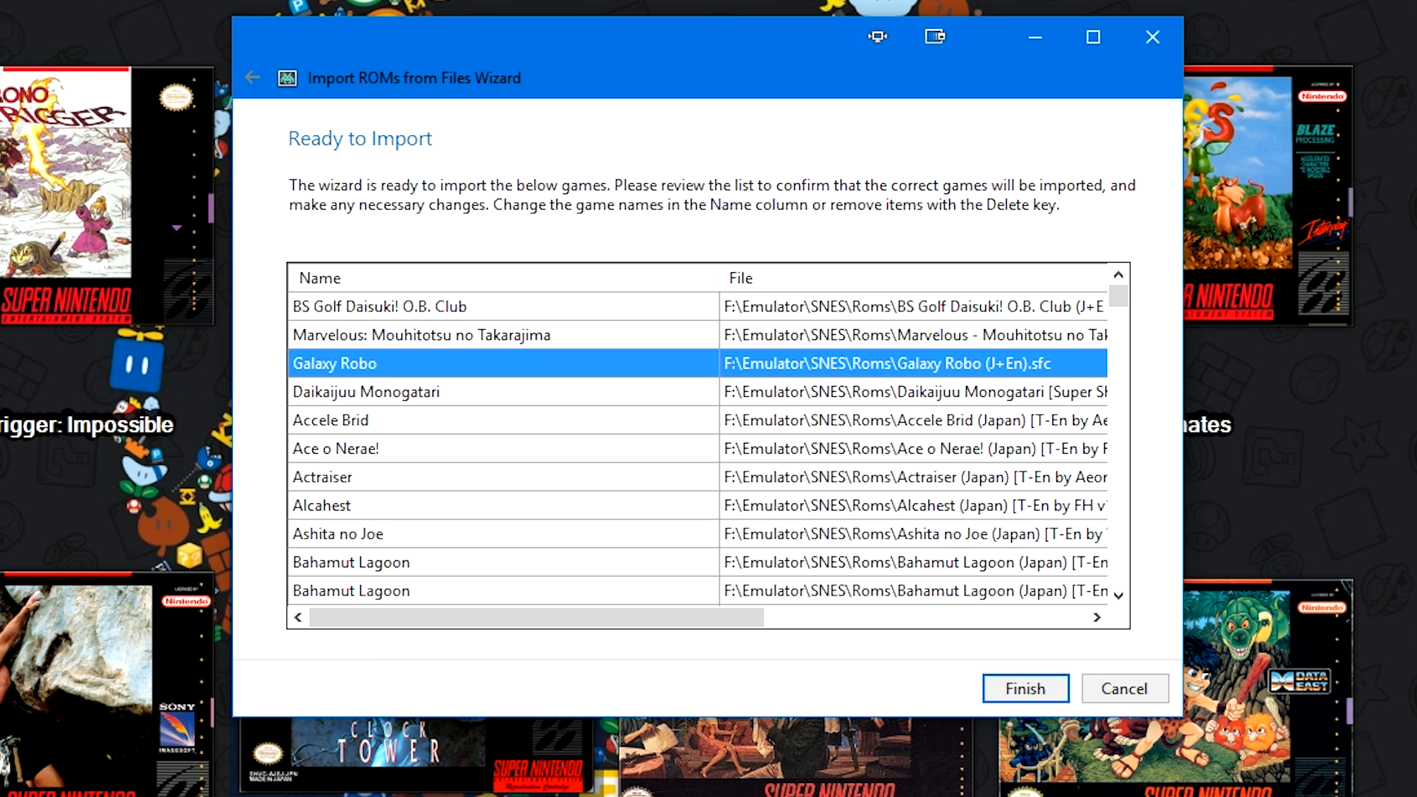
key("Delete")
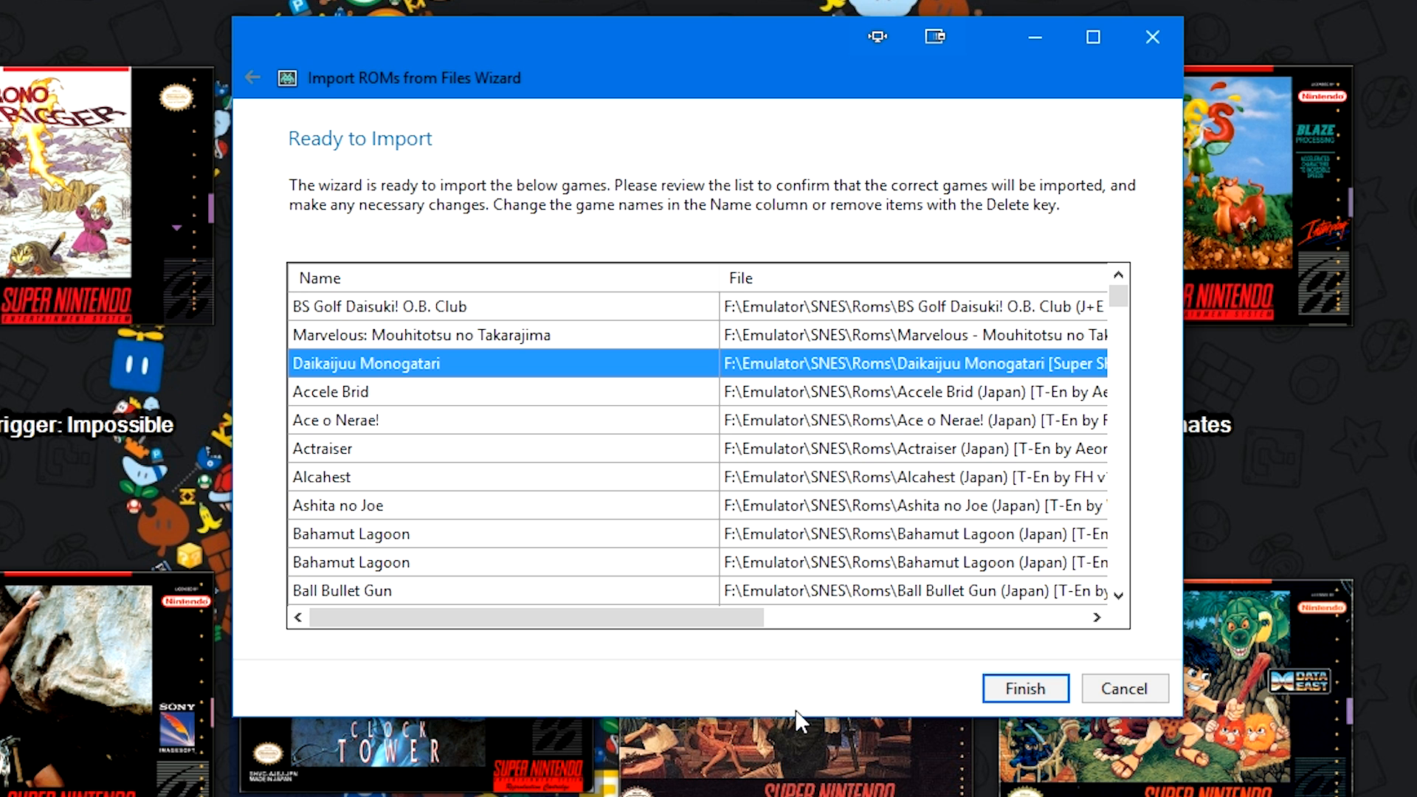
left_click(1047, 690)
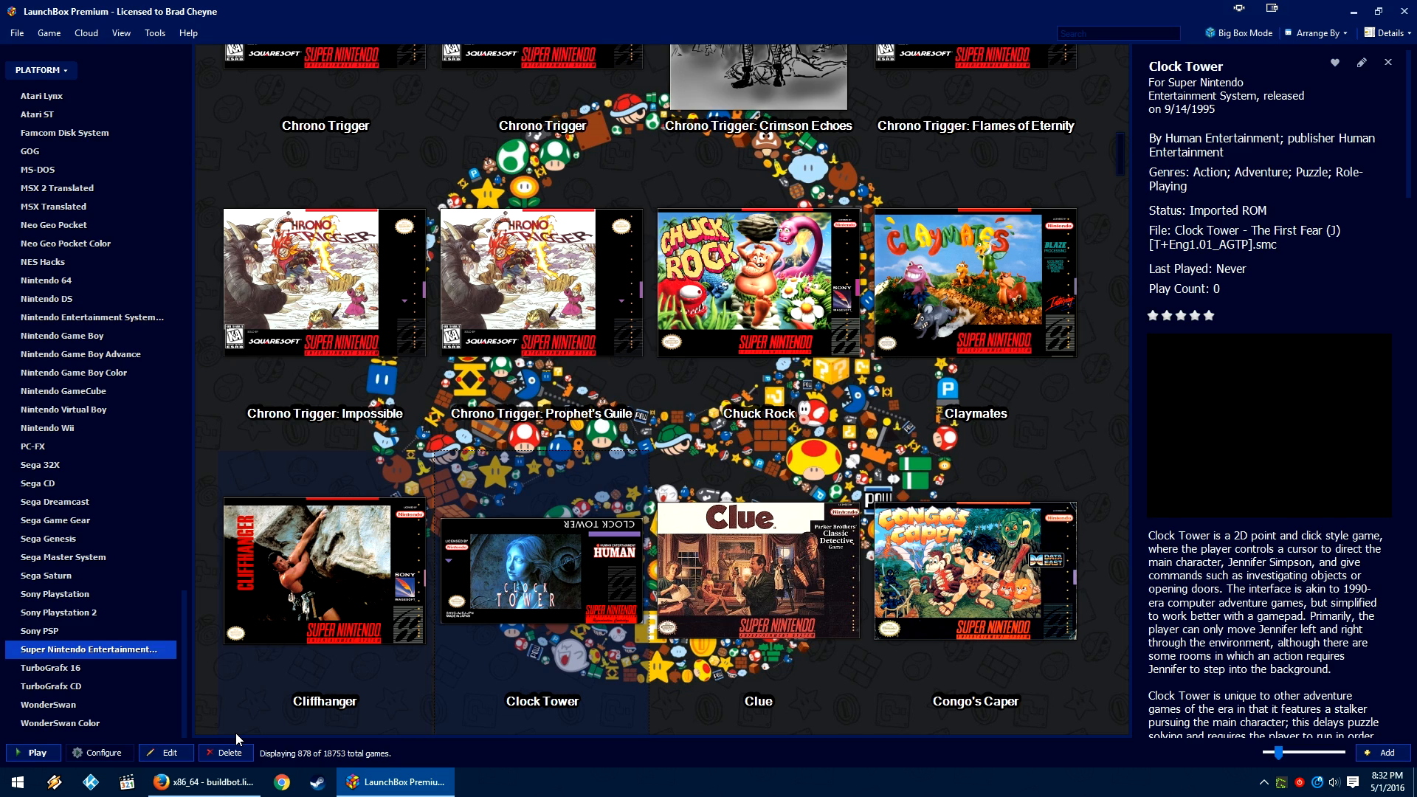
Step: Browse the game covers in the Super Nintendo Entertainment System library
scroll(347, 570, "up", 3)
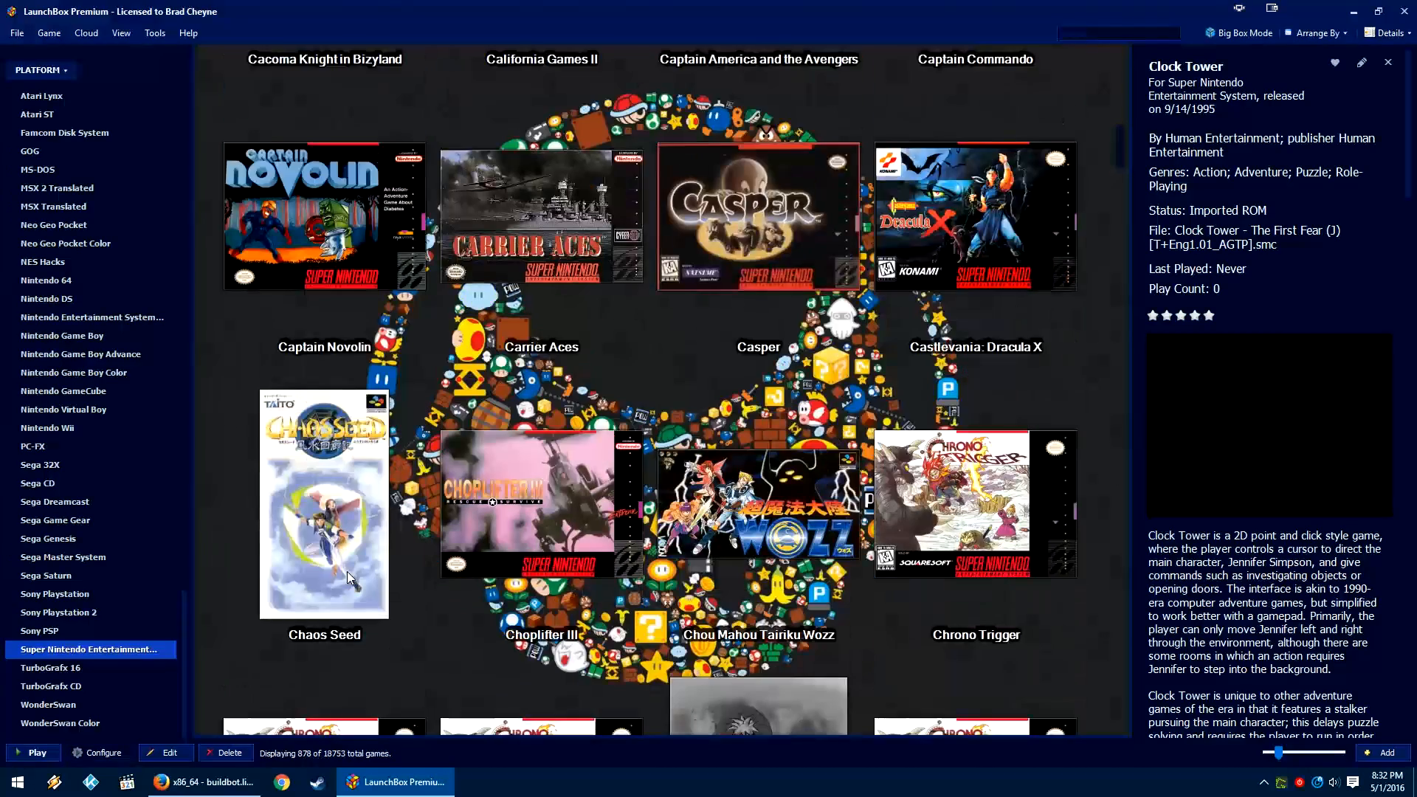
mouse_move(1013, 205)
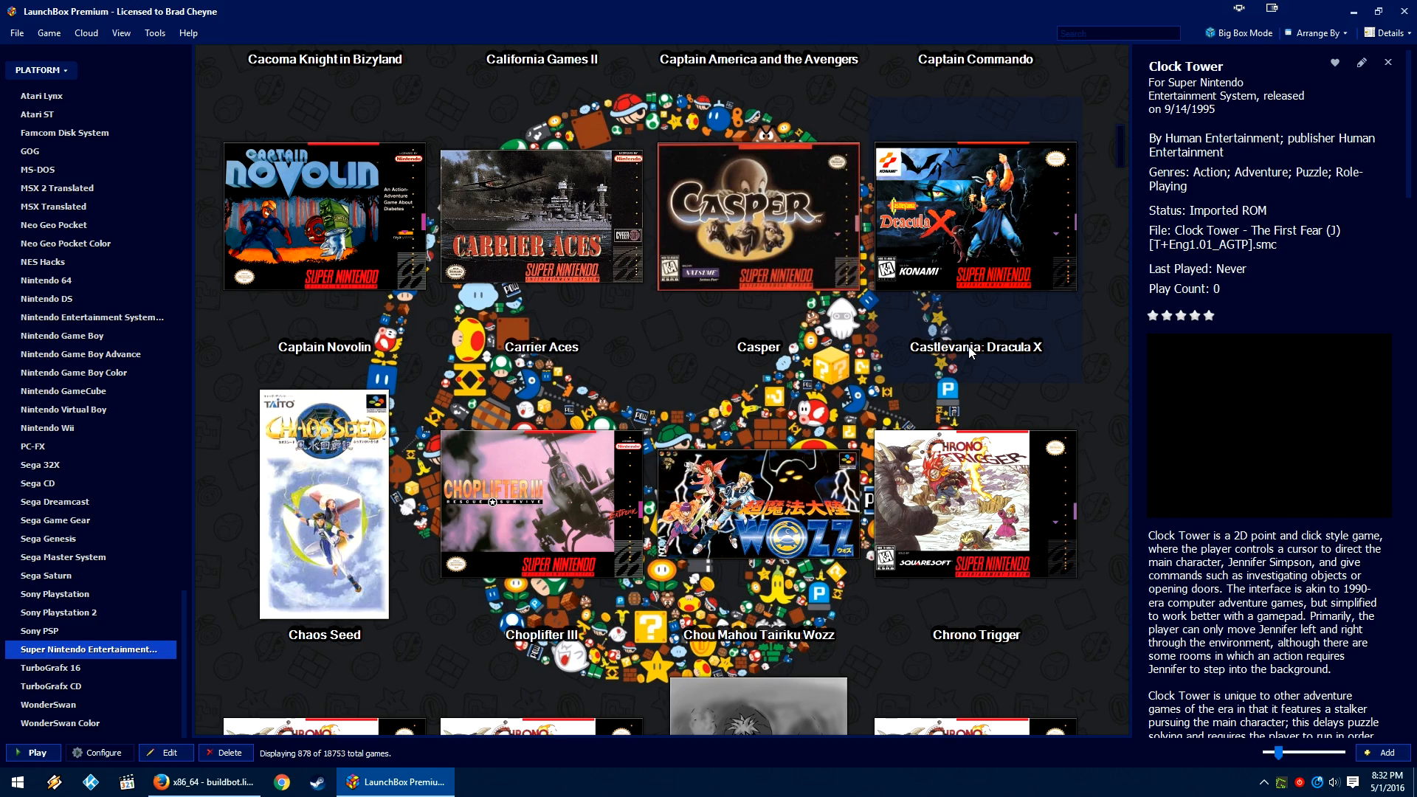
scroll(968, 356, "down", 8)
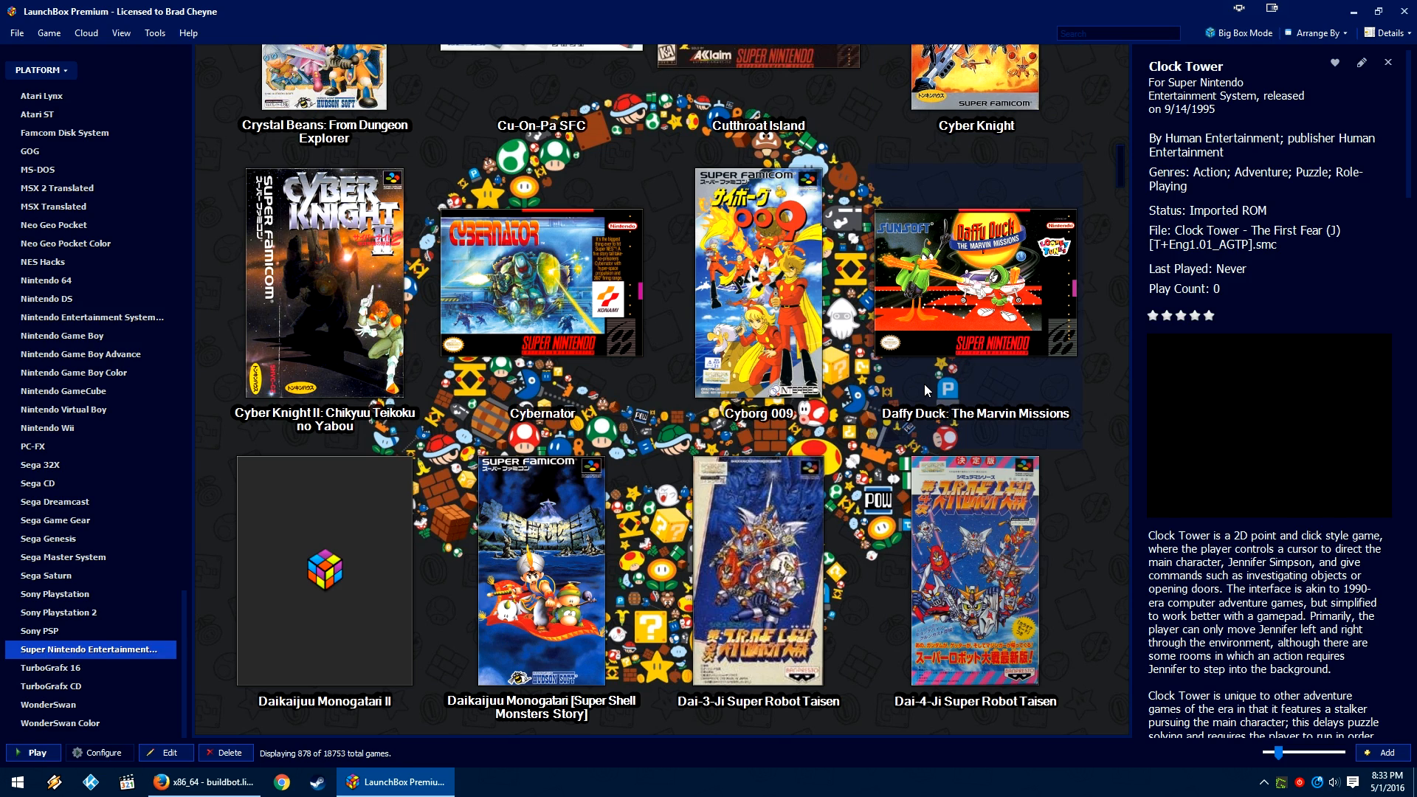
Step: Launch Crystal Beans: From Dungeon Explorer and allow retroarch.exe to run without asking before opening the file again
scroll(823, 465, "up", 3)
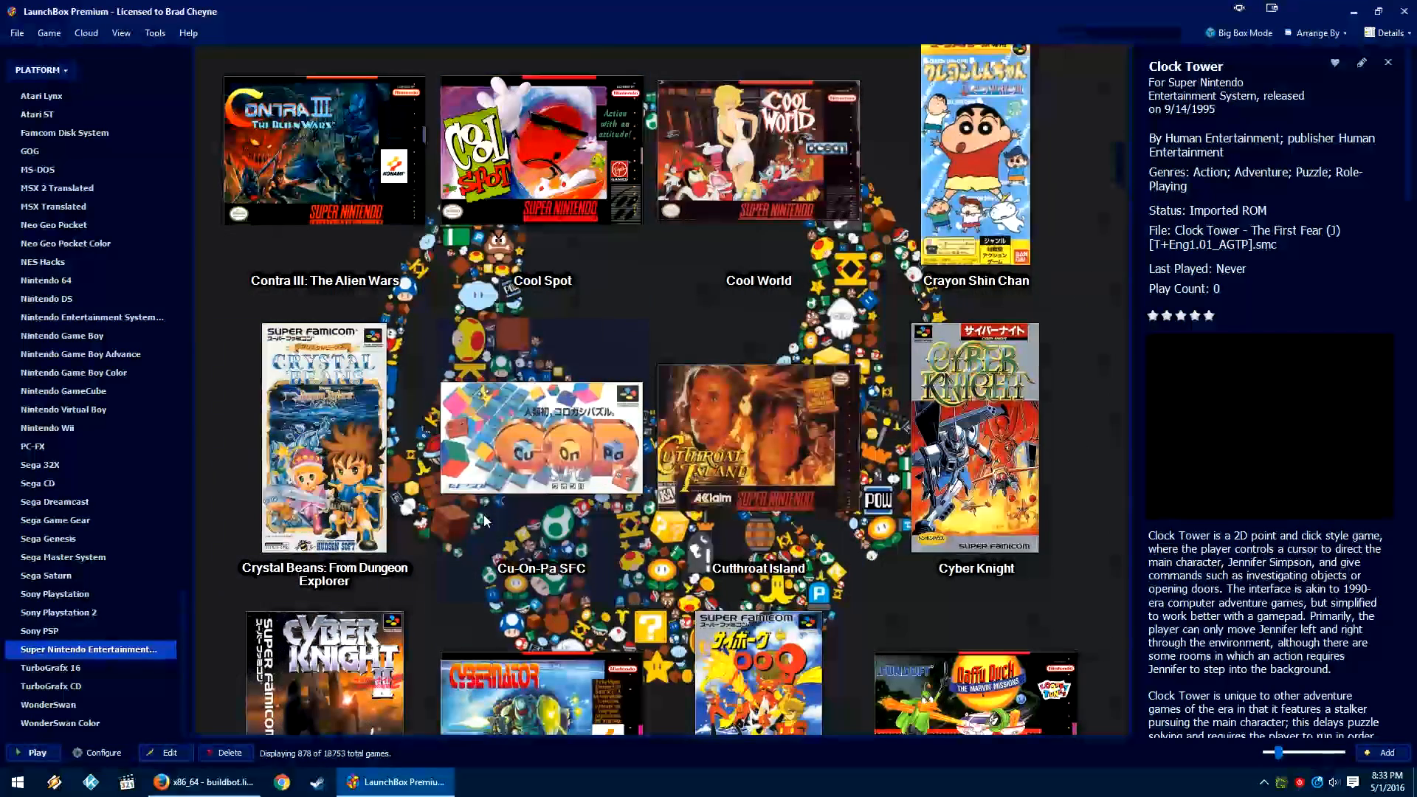
right_click(303, 421)
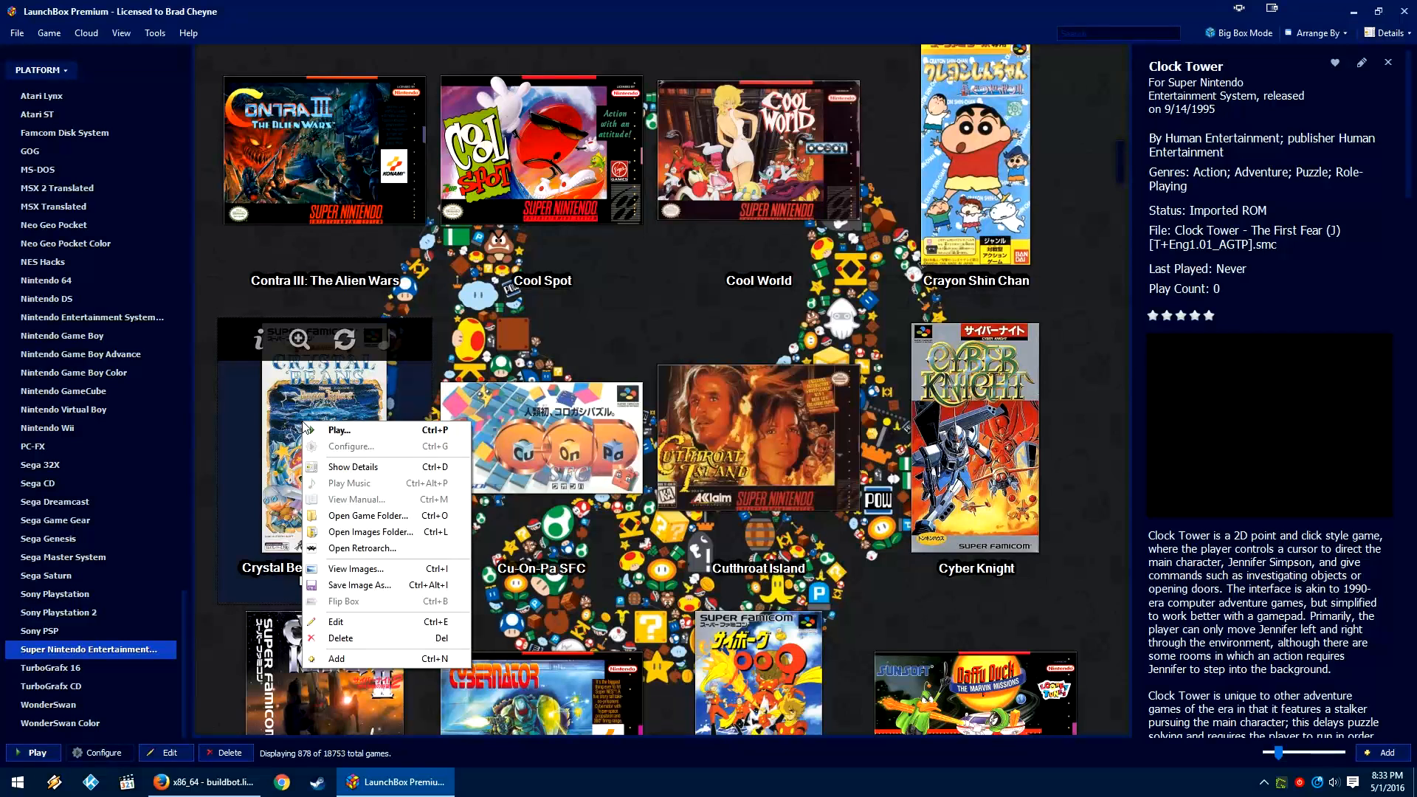
left_click(353, 552)
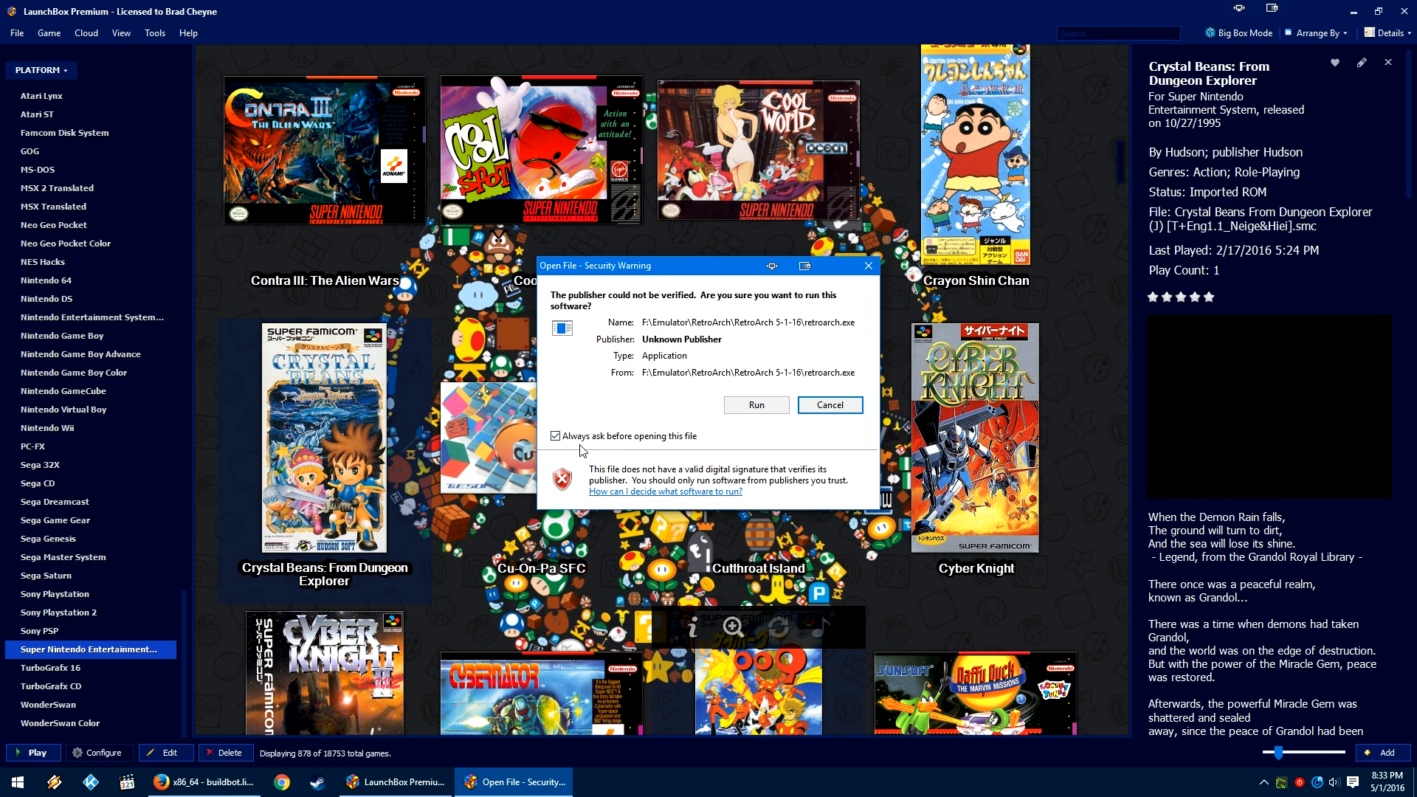
left_click(667, 439)
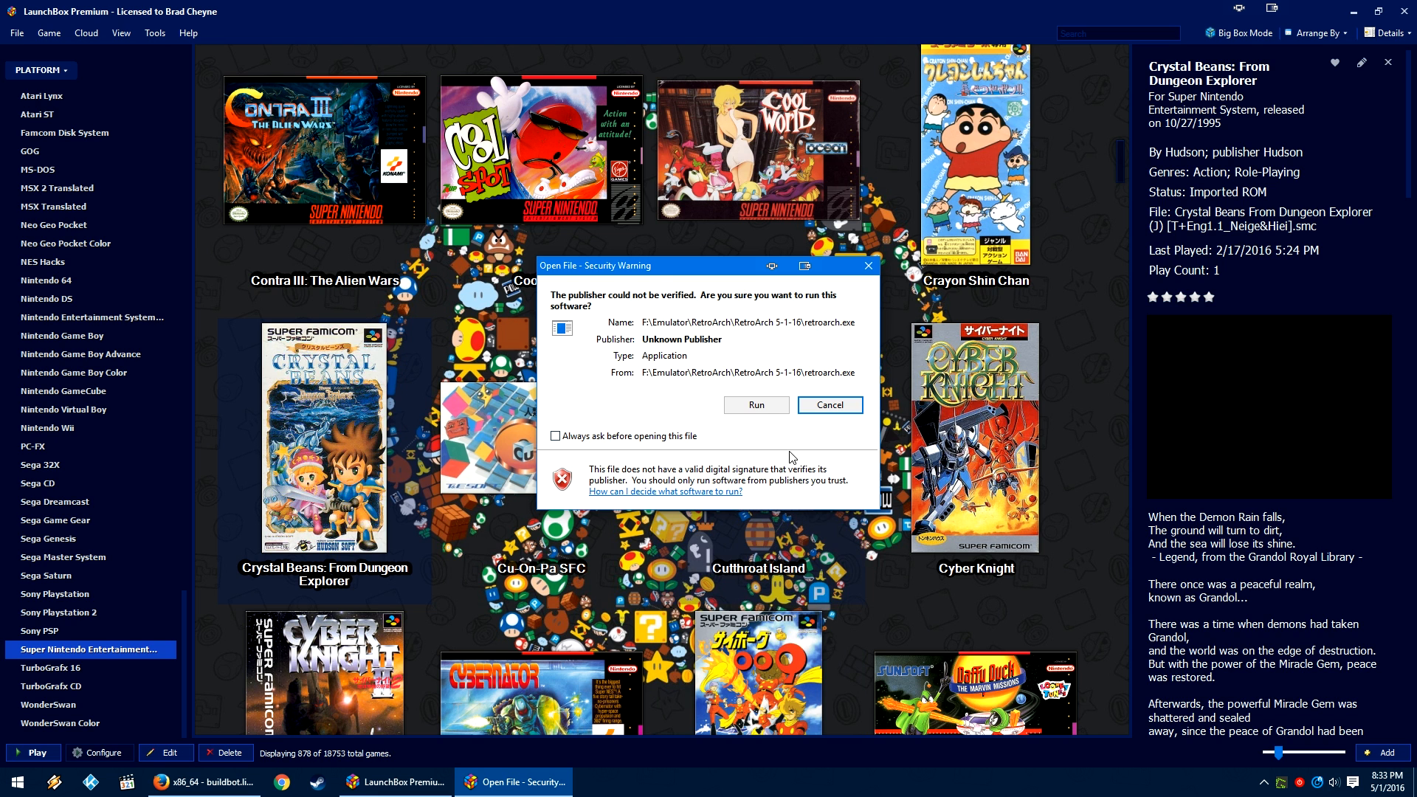
left_click(757, 405)
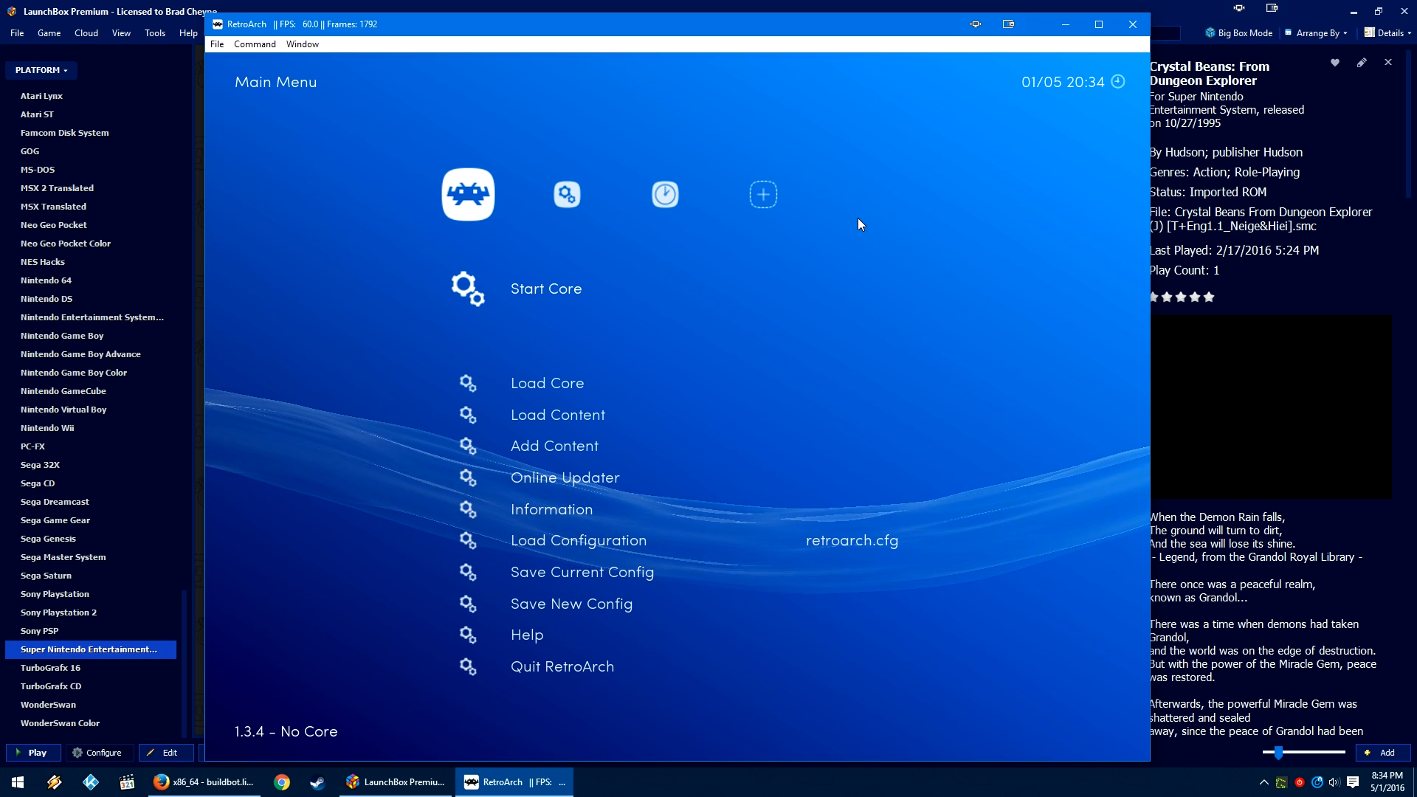
Step: Open the Core Updater list within RetroArch's Online Updater
key("Down")
key("Down")
key("Down")
key("Down")
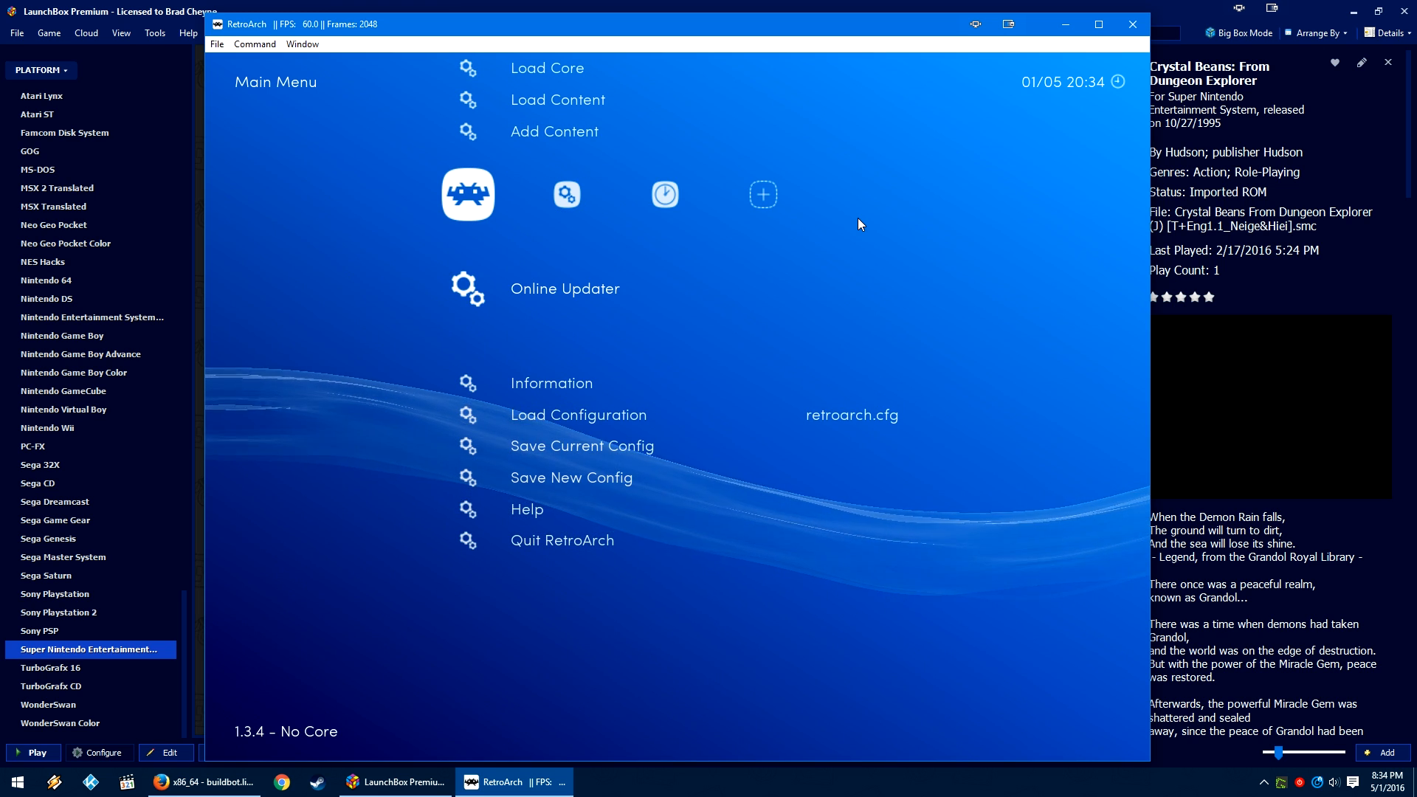
key("Return")
key("BackSpace")
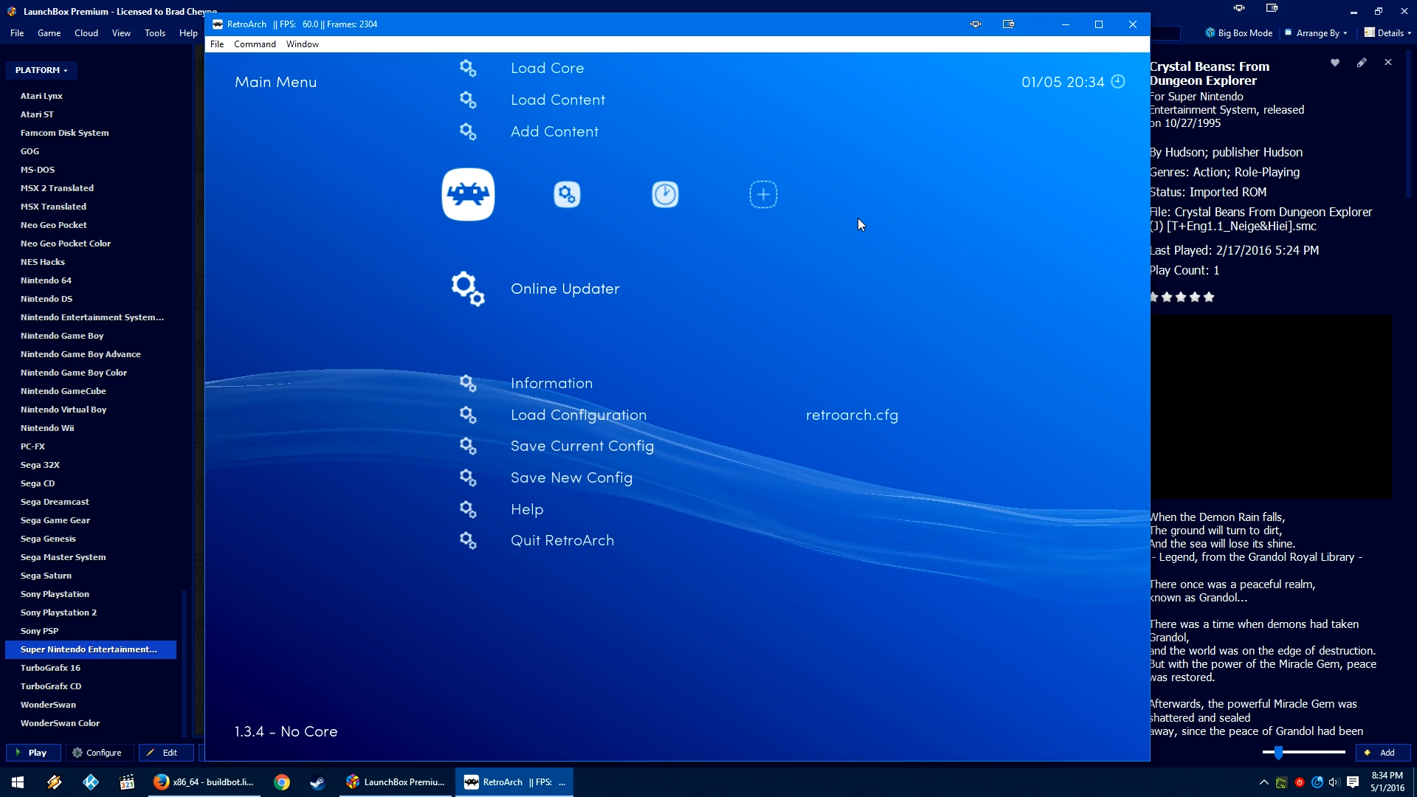
key("Return")
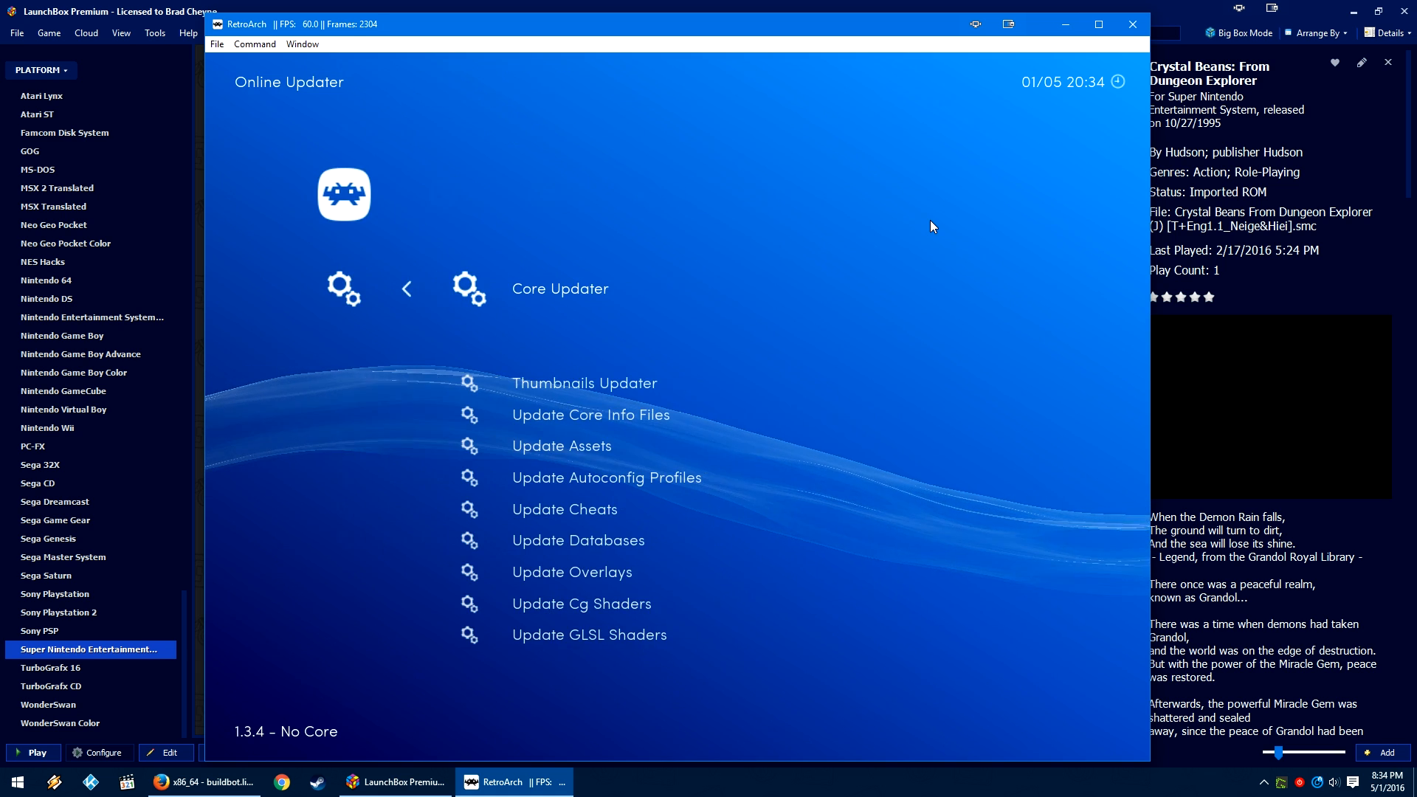
key("Return")
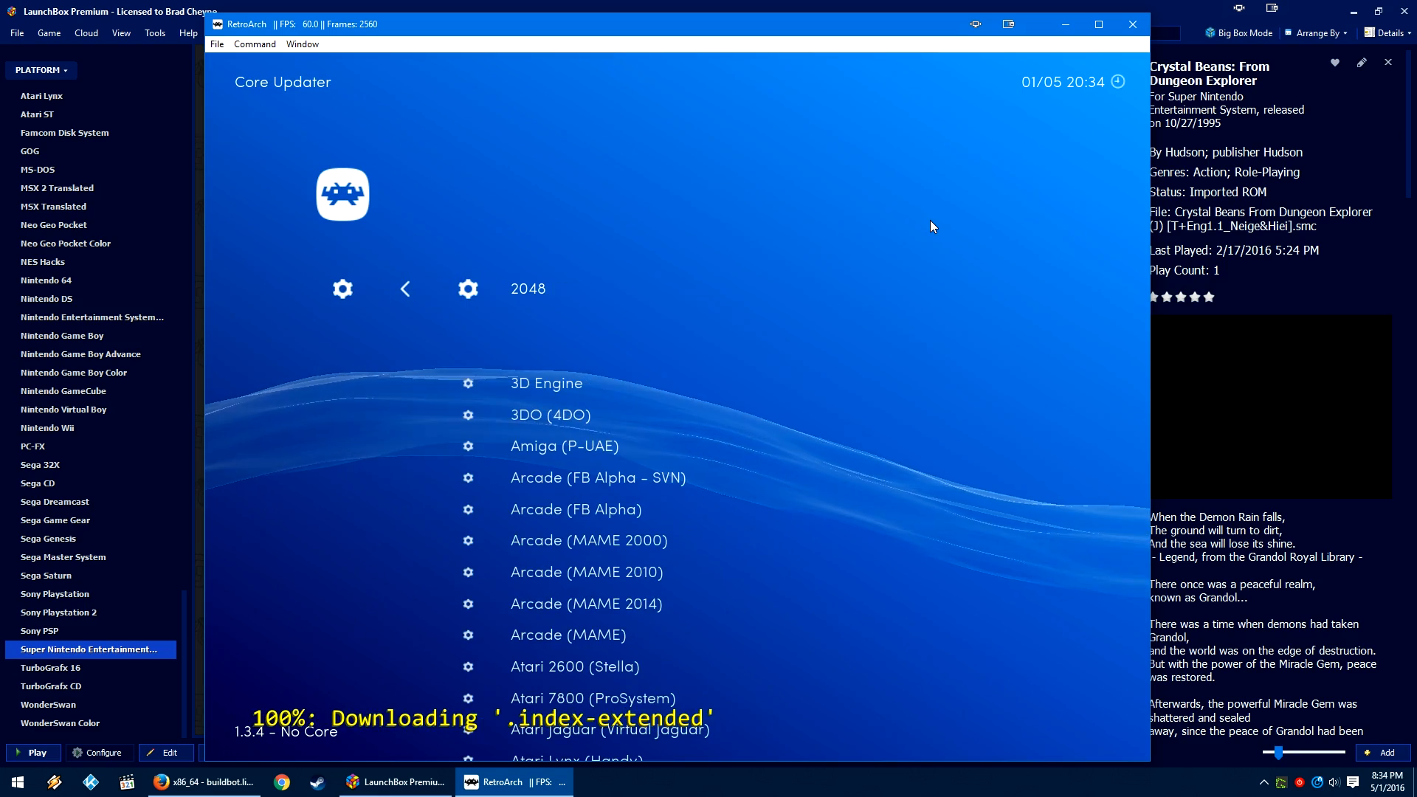
Step: Download the SNES / Super Famicom (bsnes Balanced) core and close RetroArch
key("Down")
key("Down")
key("Down")
key("Down")
key("Down")
key("Down")
key("Down")
key("Down")
key("Down")
key("Down")
key("Down")
key("Down")
key("Down")
key("Down")
key("Down")
key("Down")
key("Down")
key("Down")
key("Down")
key("Down")
key("Down")
key("Down")
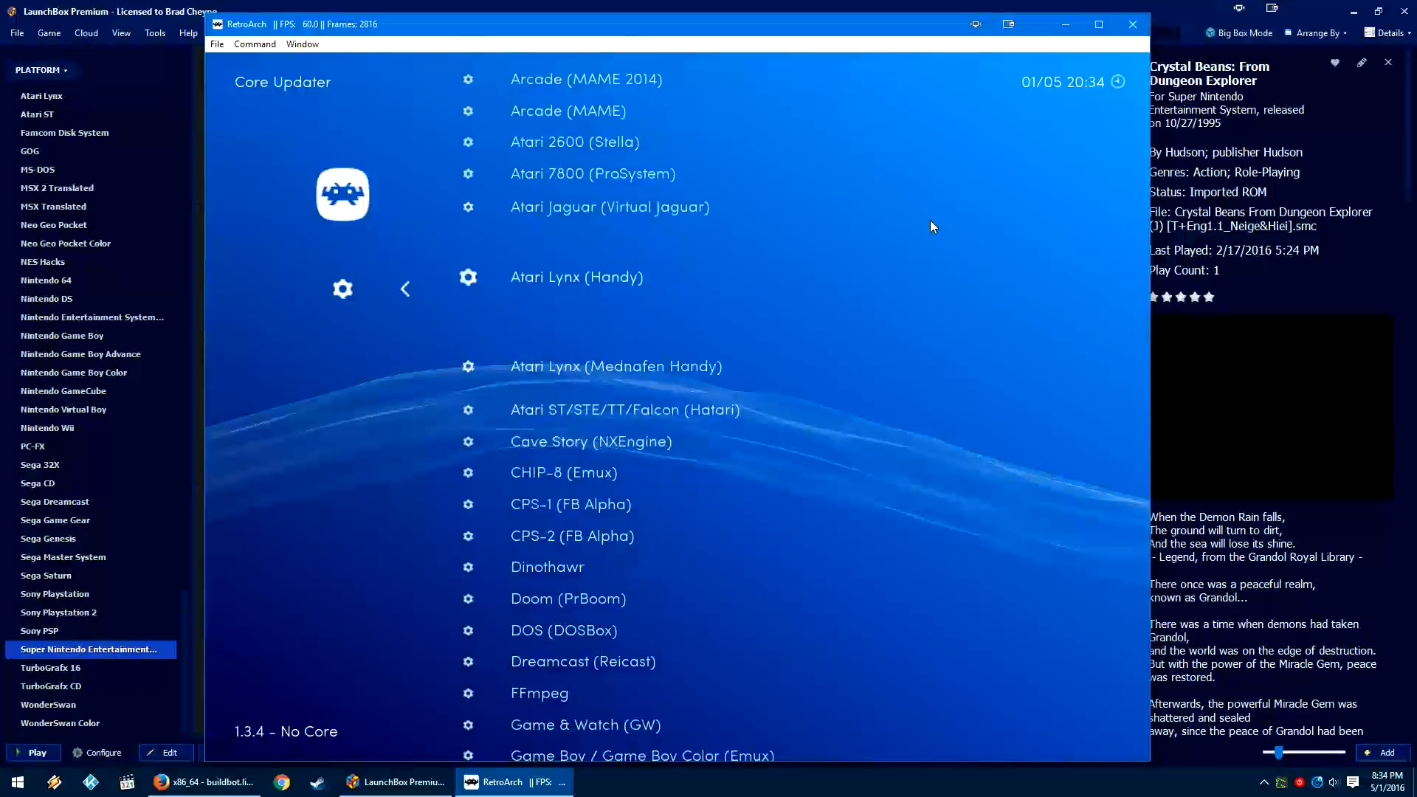
key("Down")
key("Down")
key("Down")
key("Down")
key("Down")
key("Down")
key("Down")
key("Down")
key("Down")
key("Down")
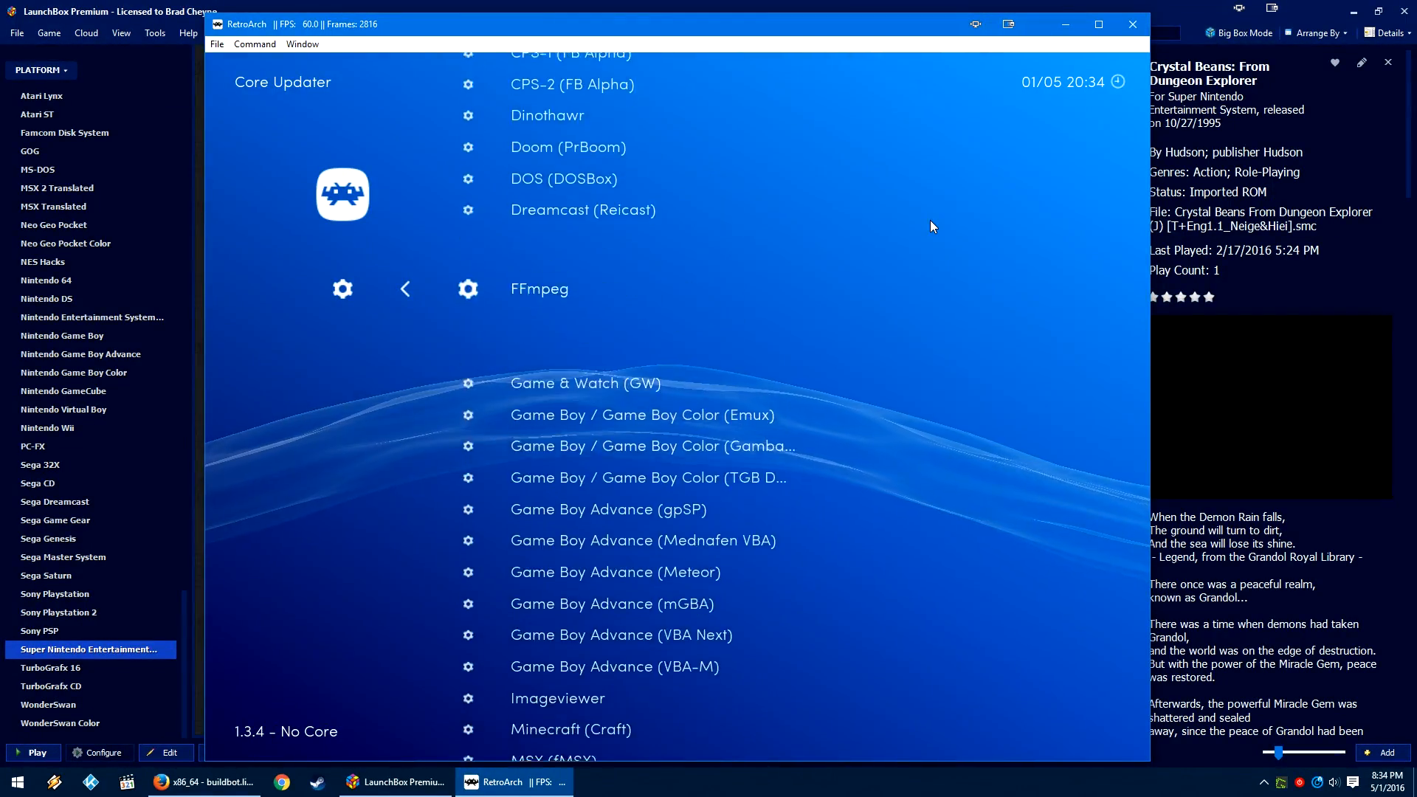
key("Down")
key("Down")
key("Down")
key("Down")
key("Down")
key("Down")
key("Down")
key("Down")
key("Down")
key("Down")
key("Down")
key("Down")
key("Down")
key("Down")
key("Down")
key("Down")
key("Down")
key("Down")
key("Down")
key("Down")
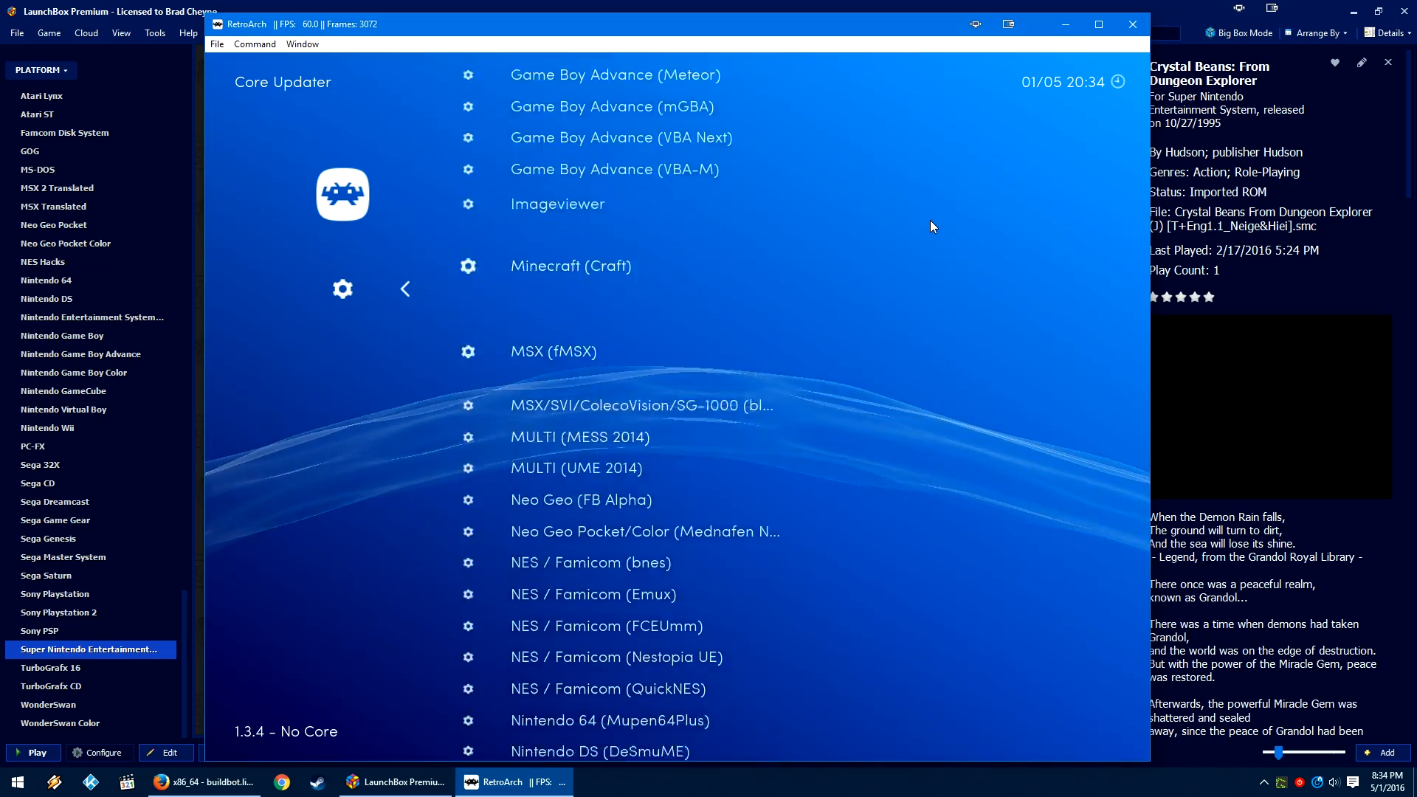
key("Down")
key("Down")
key("Down")
key("Down")
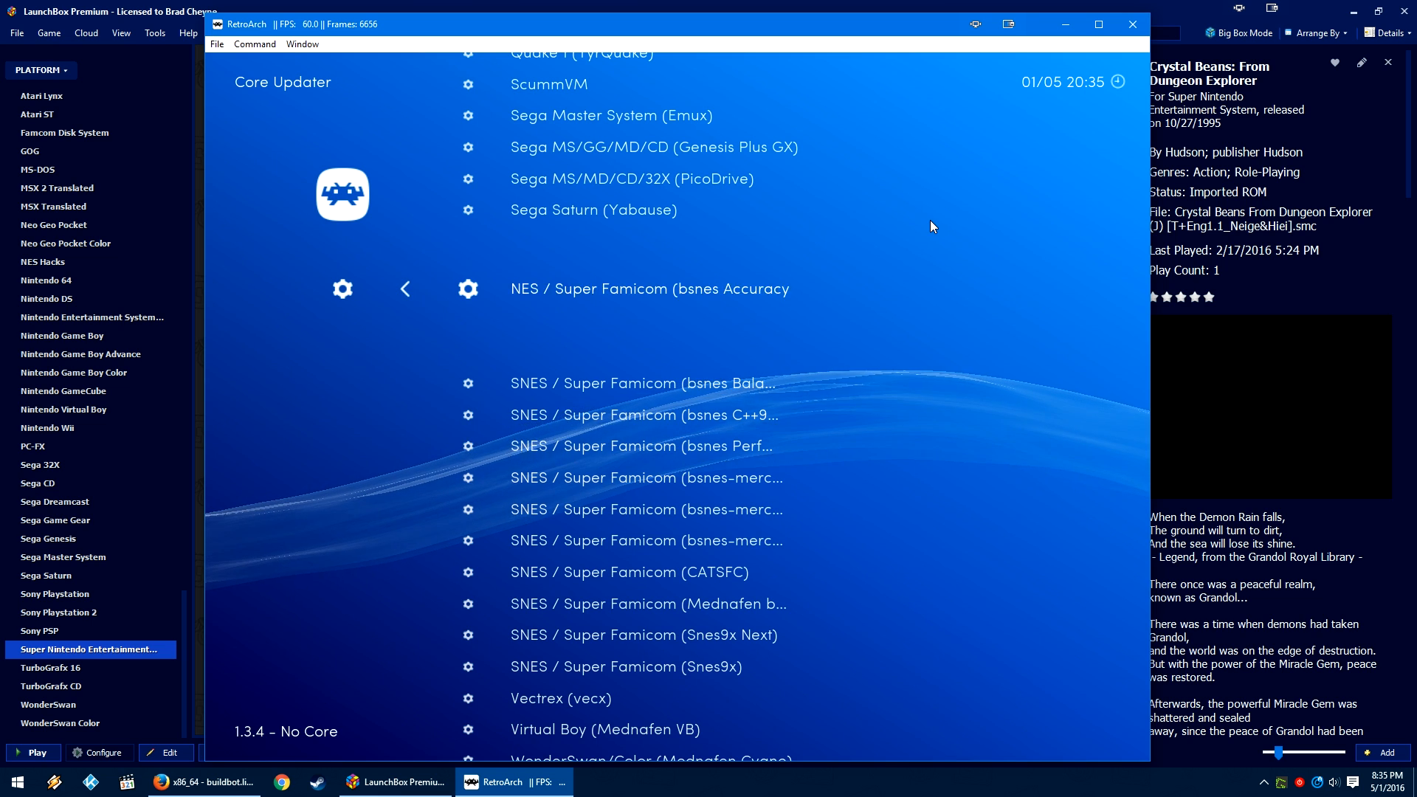
key("Down")
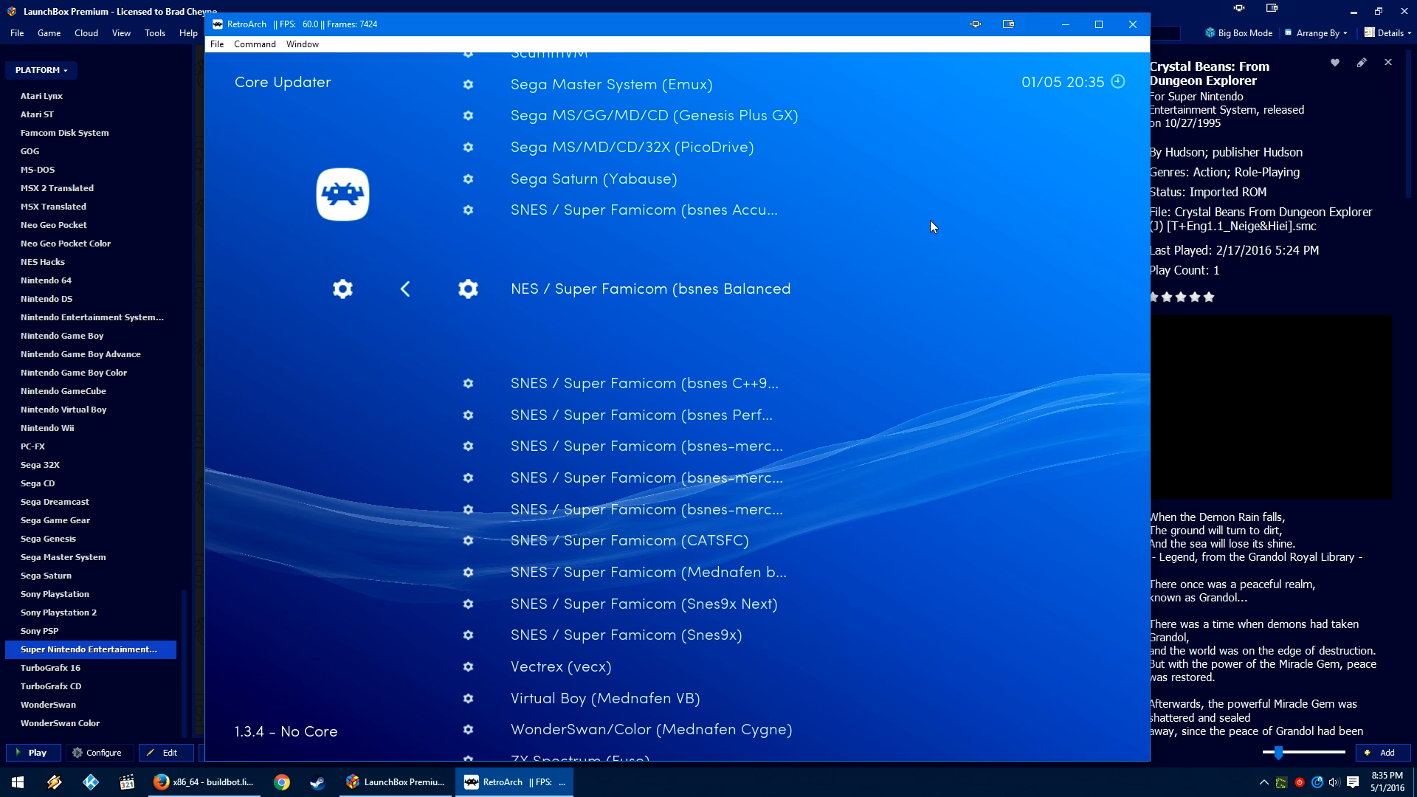
key("Down")
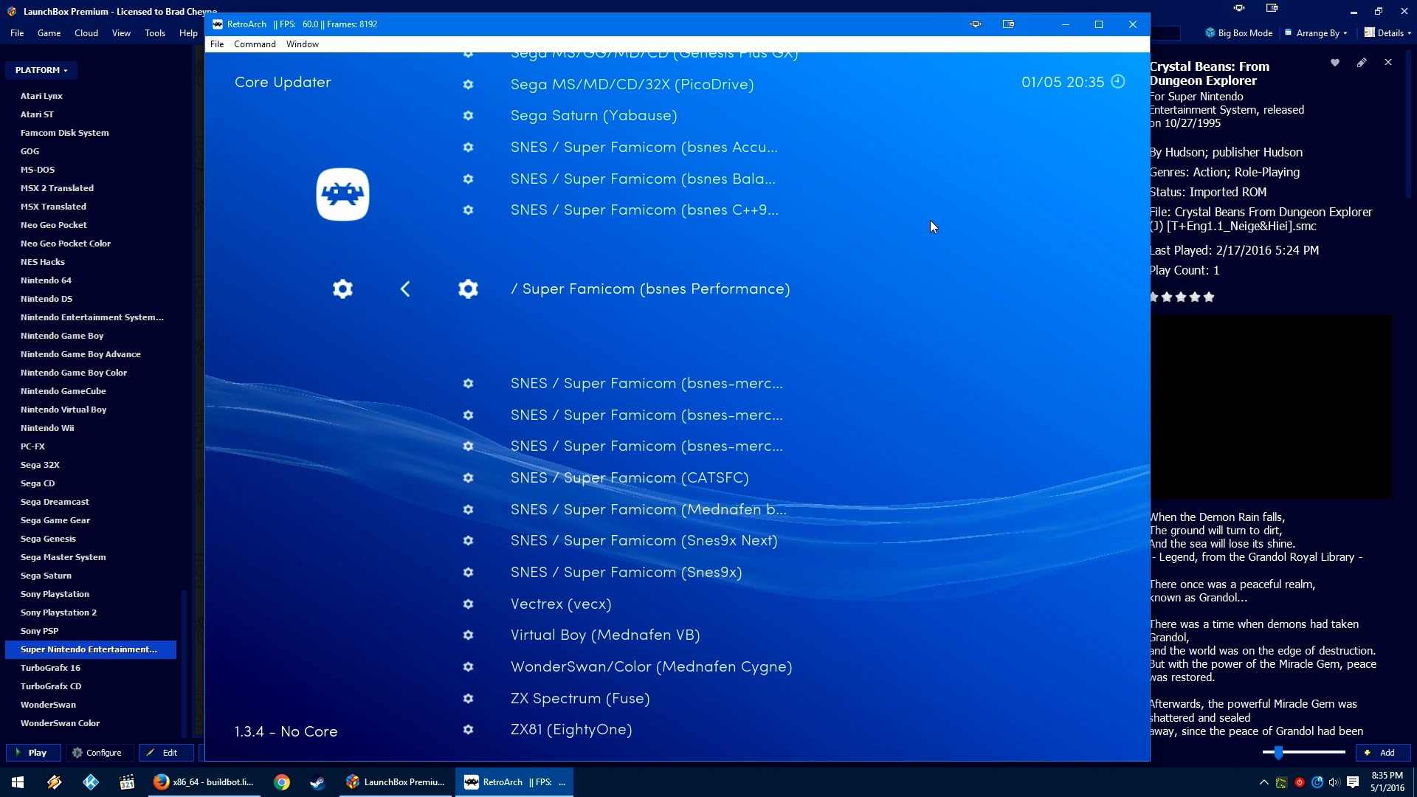
key("Up")
key("Up")
key("Up")
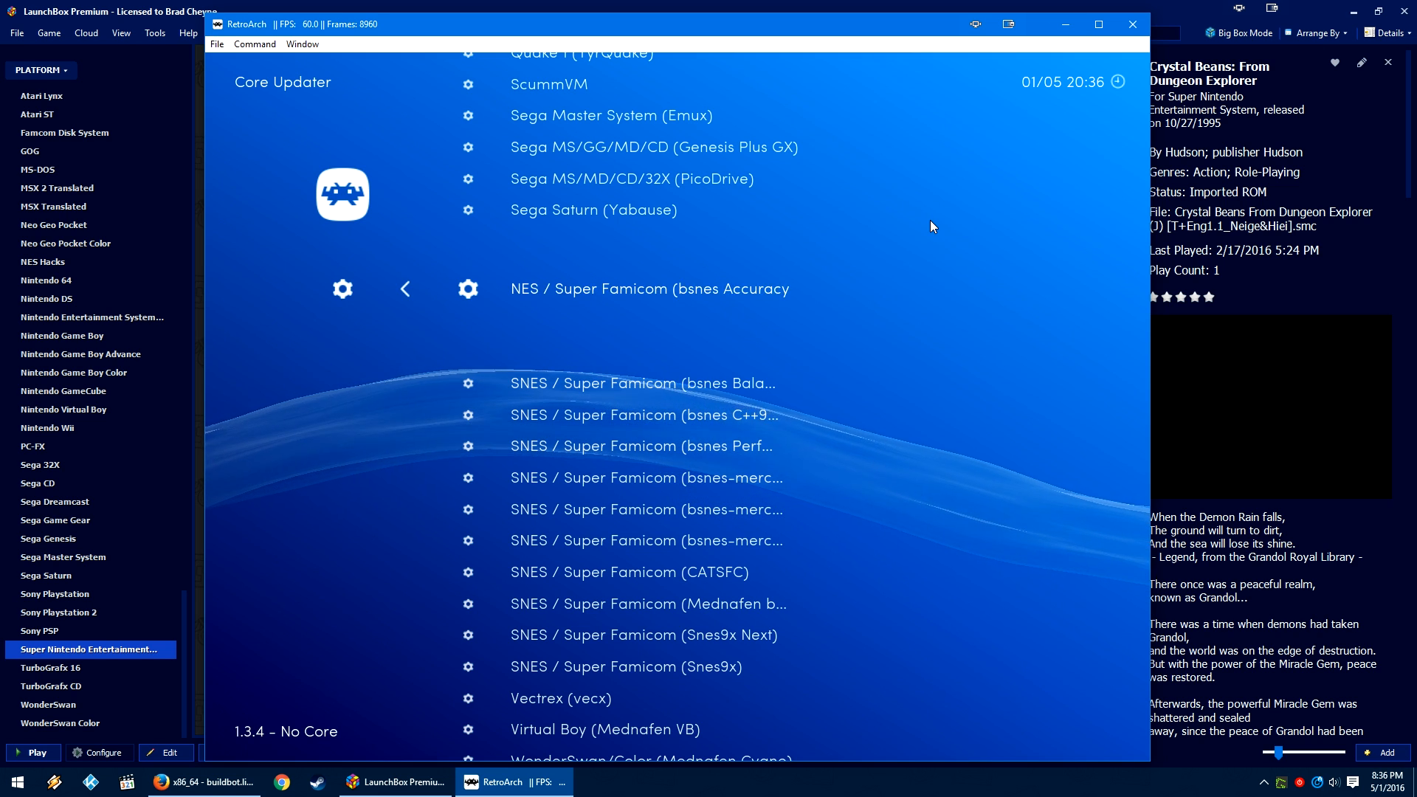
key("Down")
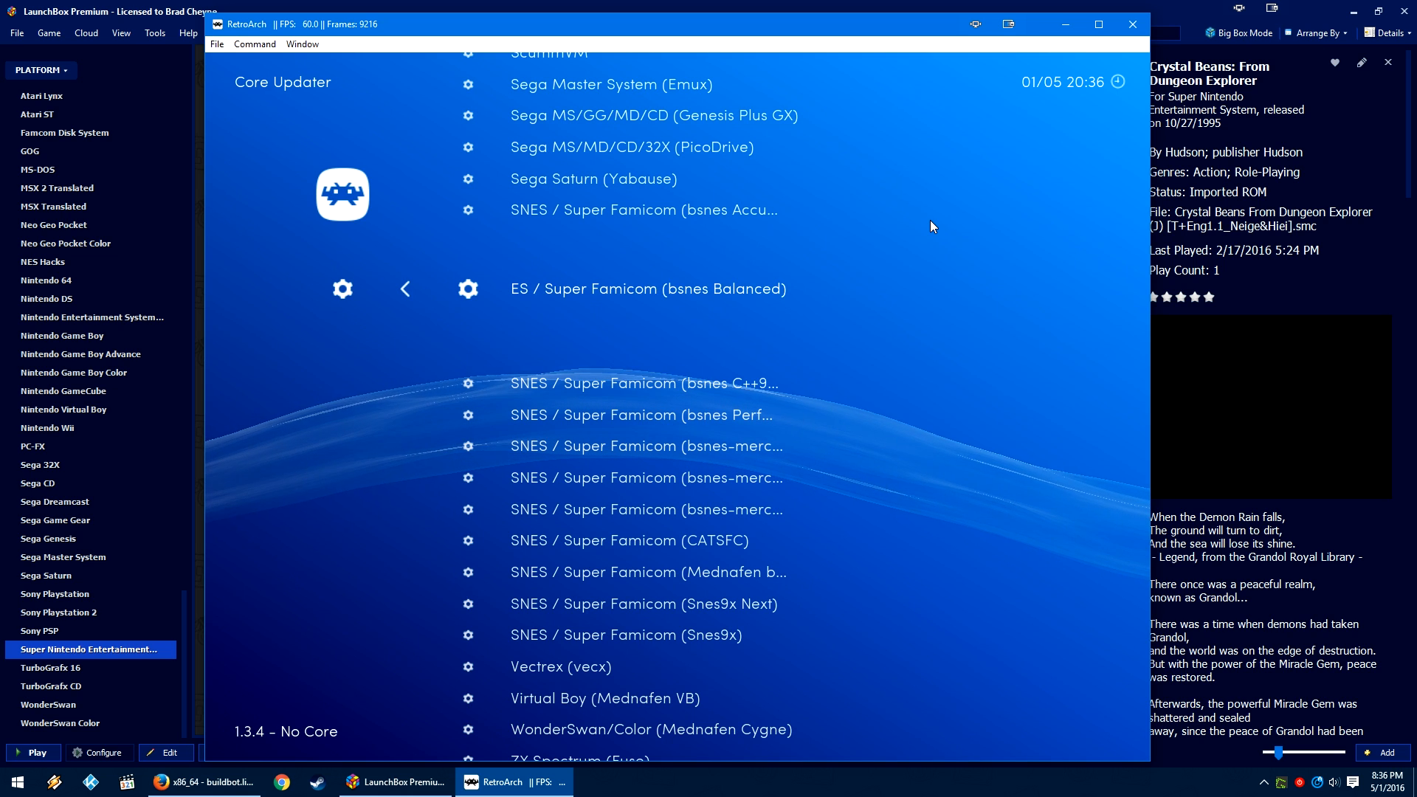
key("Return")
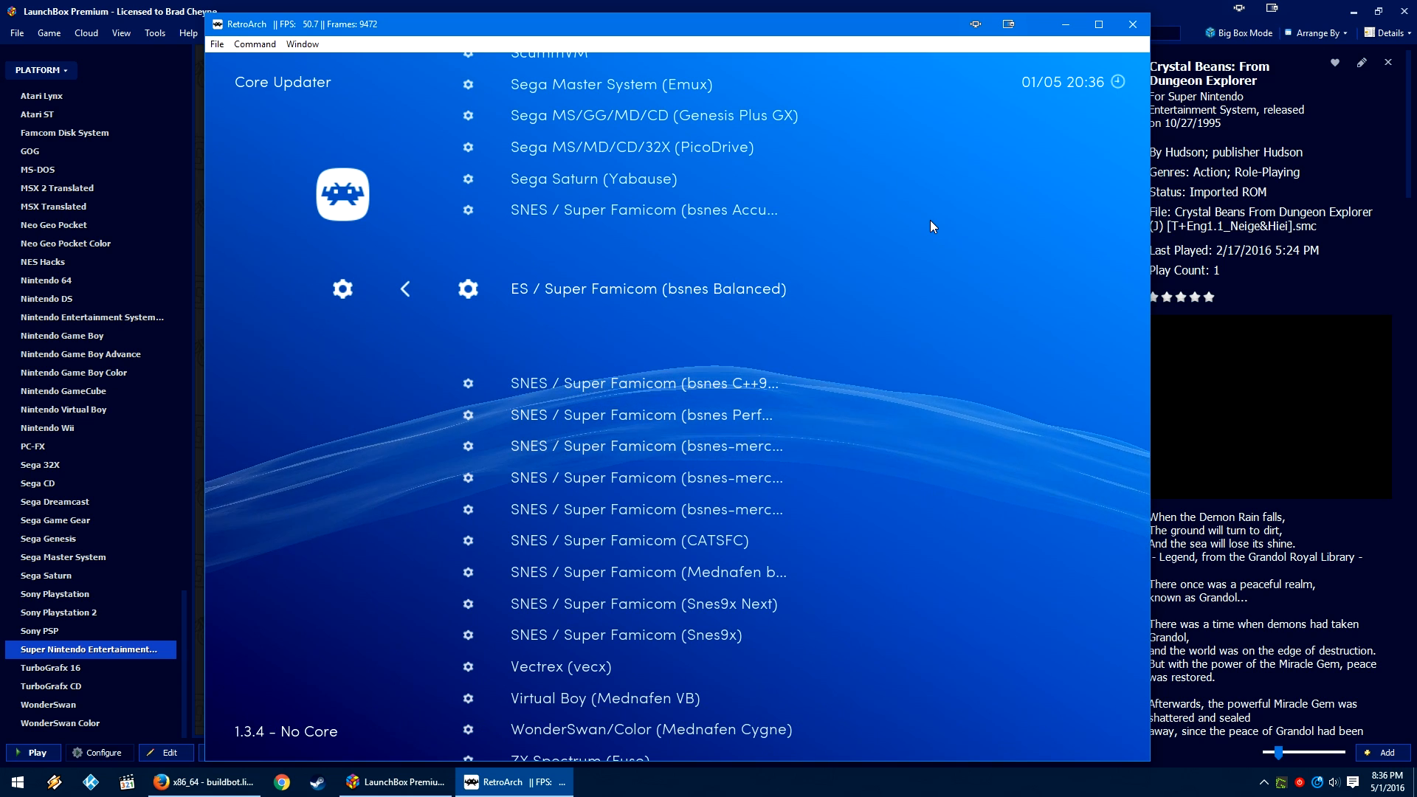
key("Down")
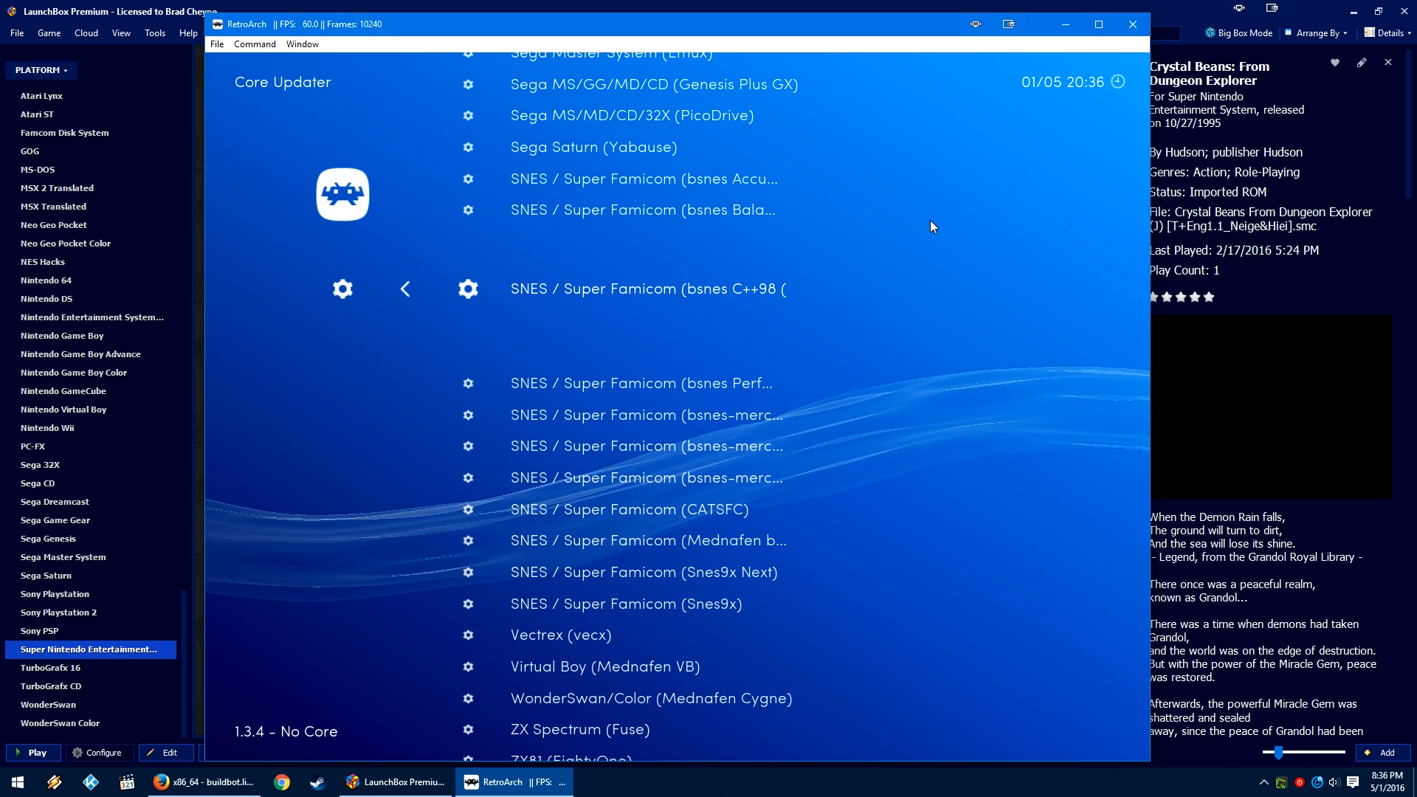
key("Up")
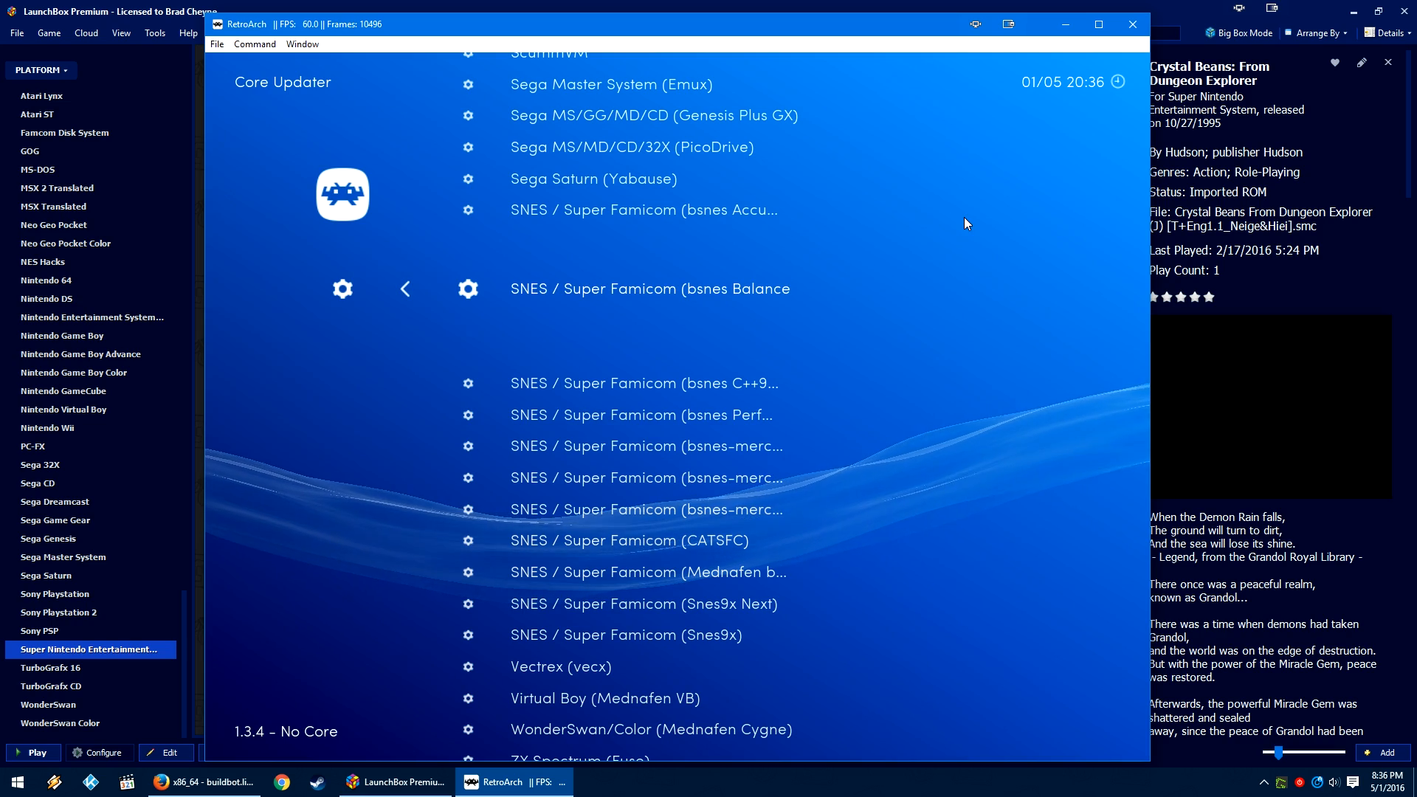
key("Escape")
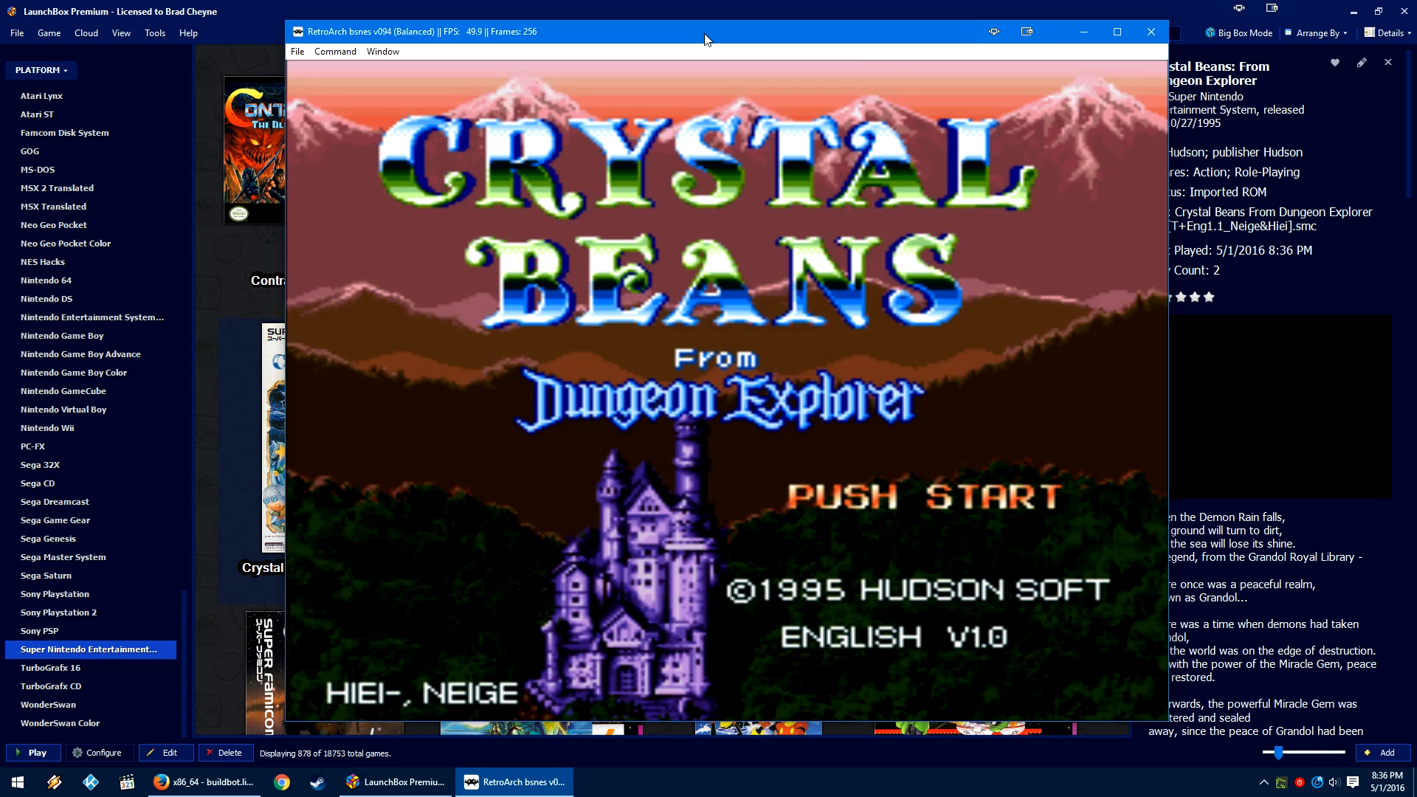
Step: Bring up the RetroArch menu over the running game and go past Load Configuration to the Save New Config entry
key("F1")
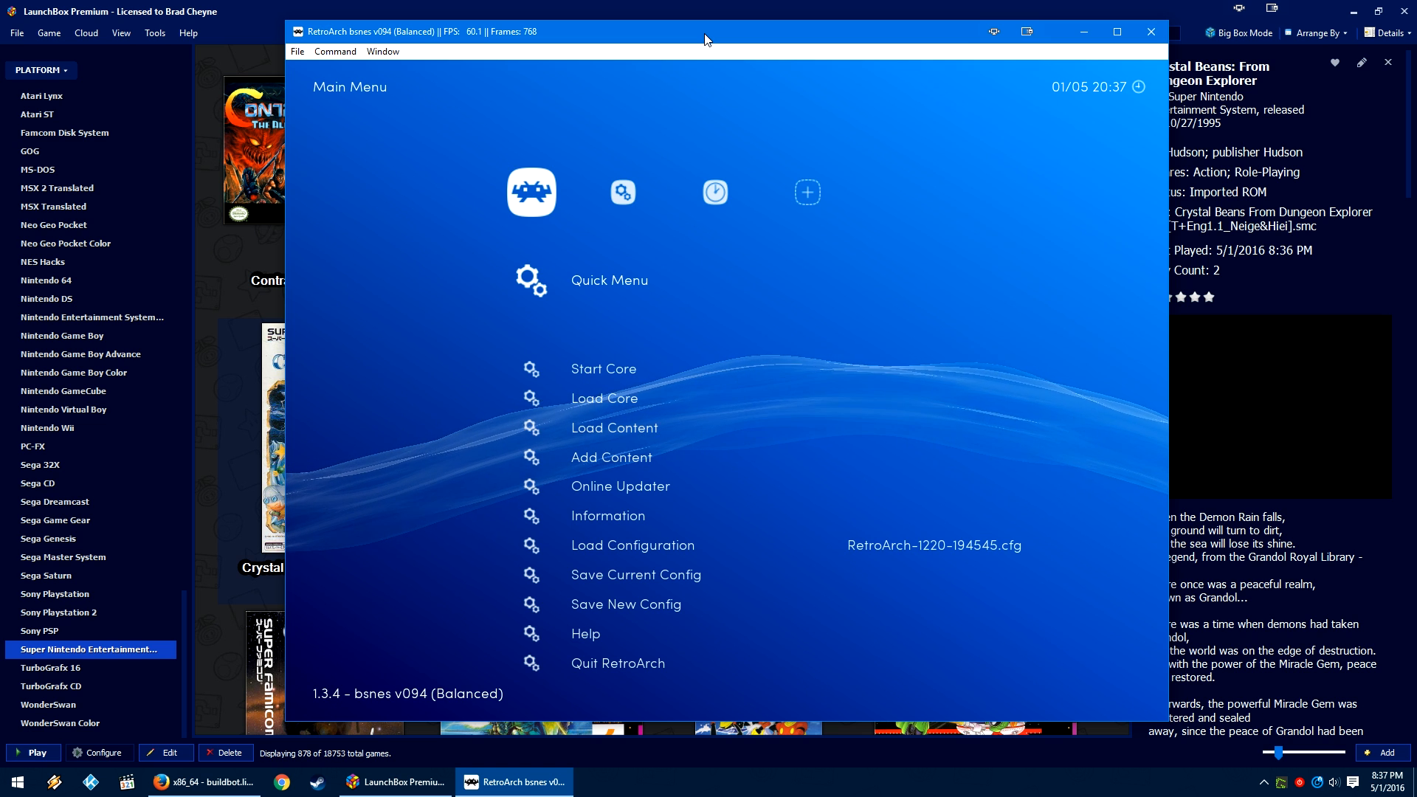
key("Down")
key("Down")
key("Down")
key("Down")
key("Down")
key("Down")
key("Down")
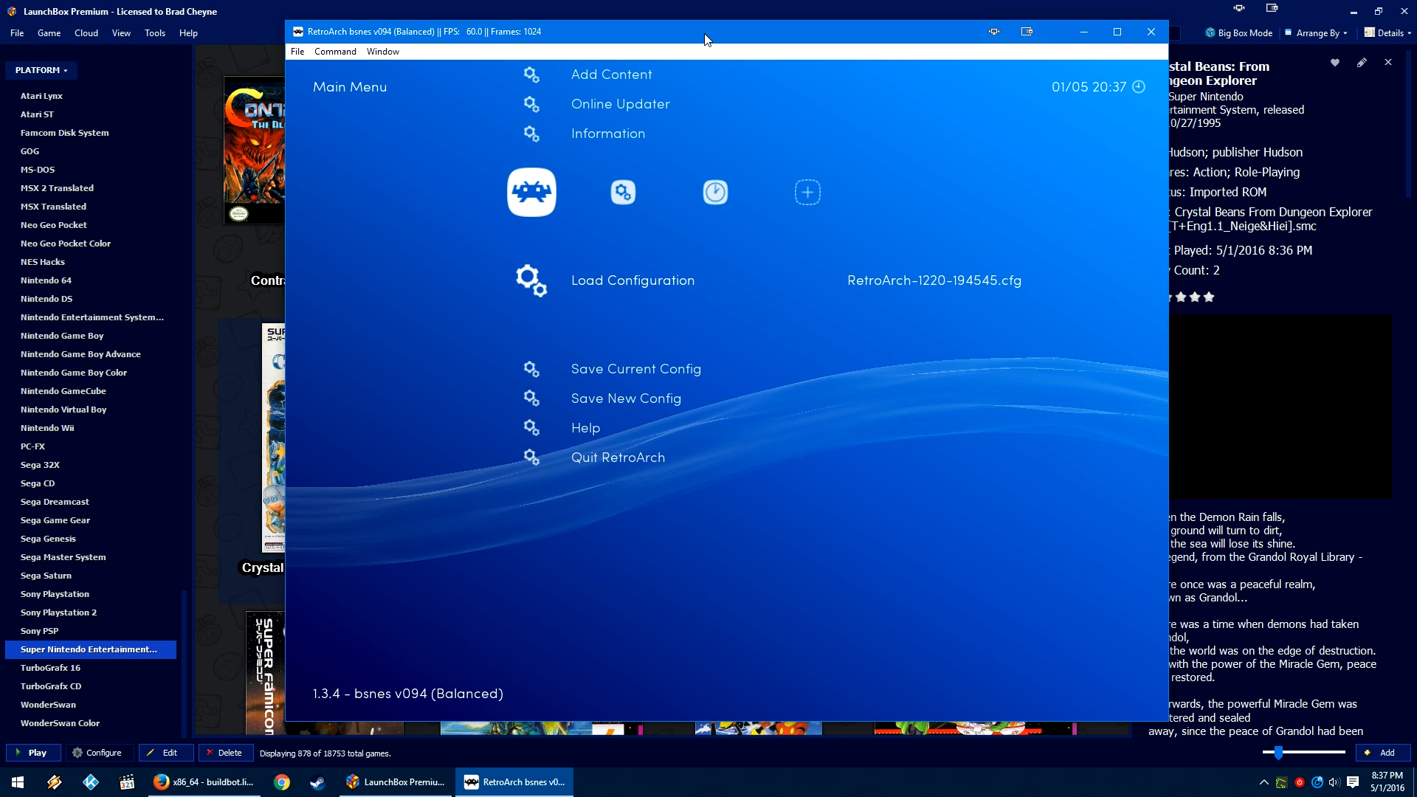
key("Down")
key("Down")
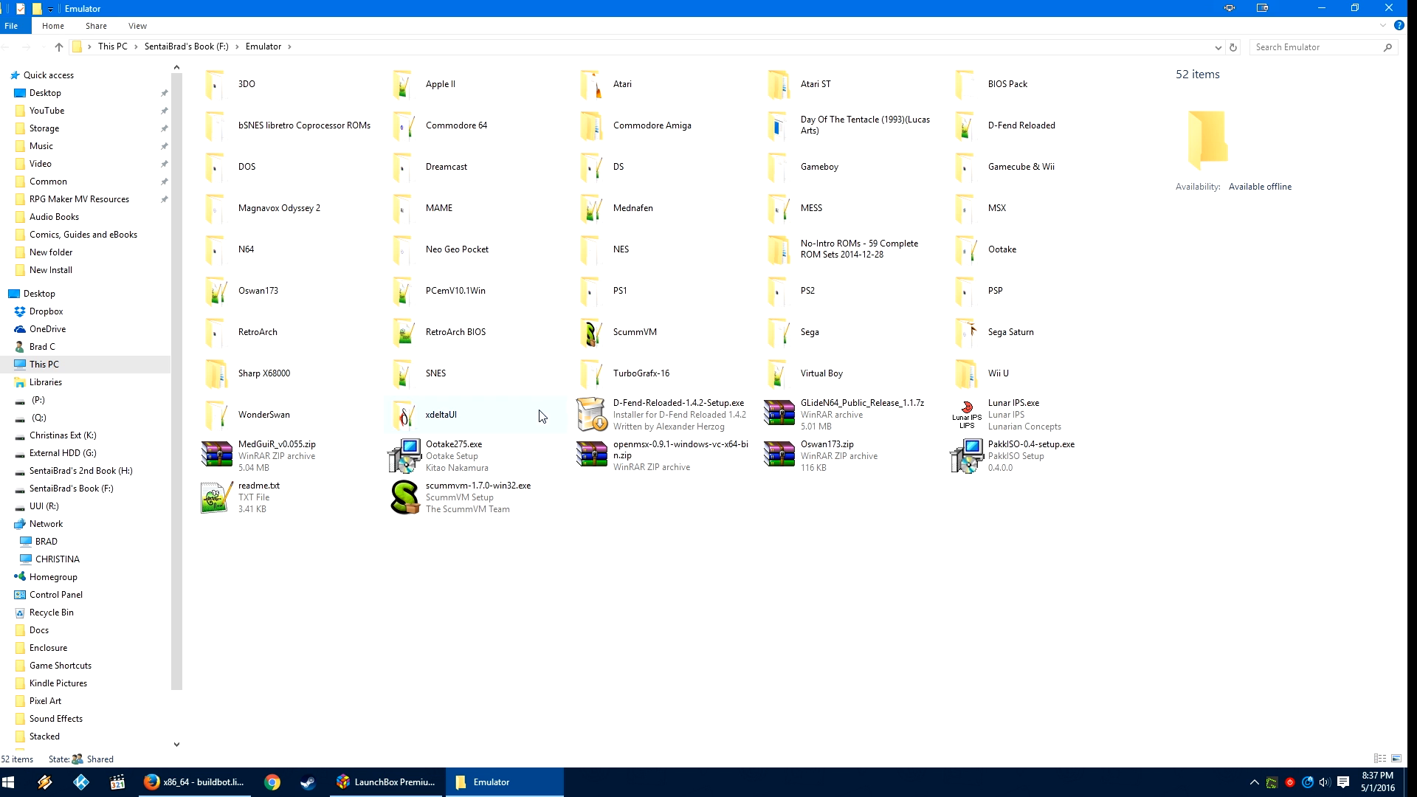
Step: Open the config folder inside the RetroArch 5-1-16 folder
double_click(316, 336)
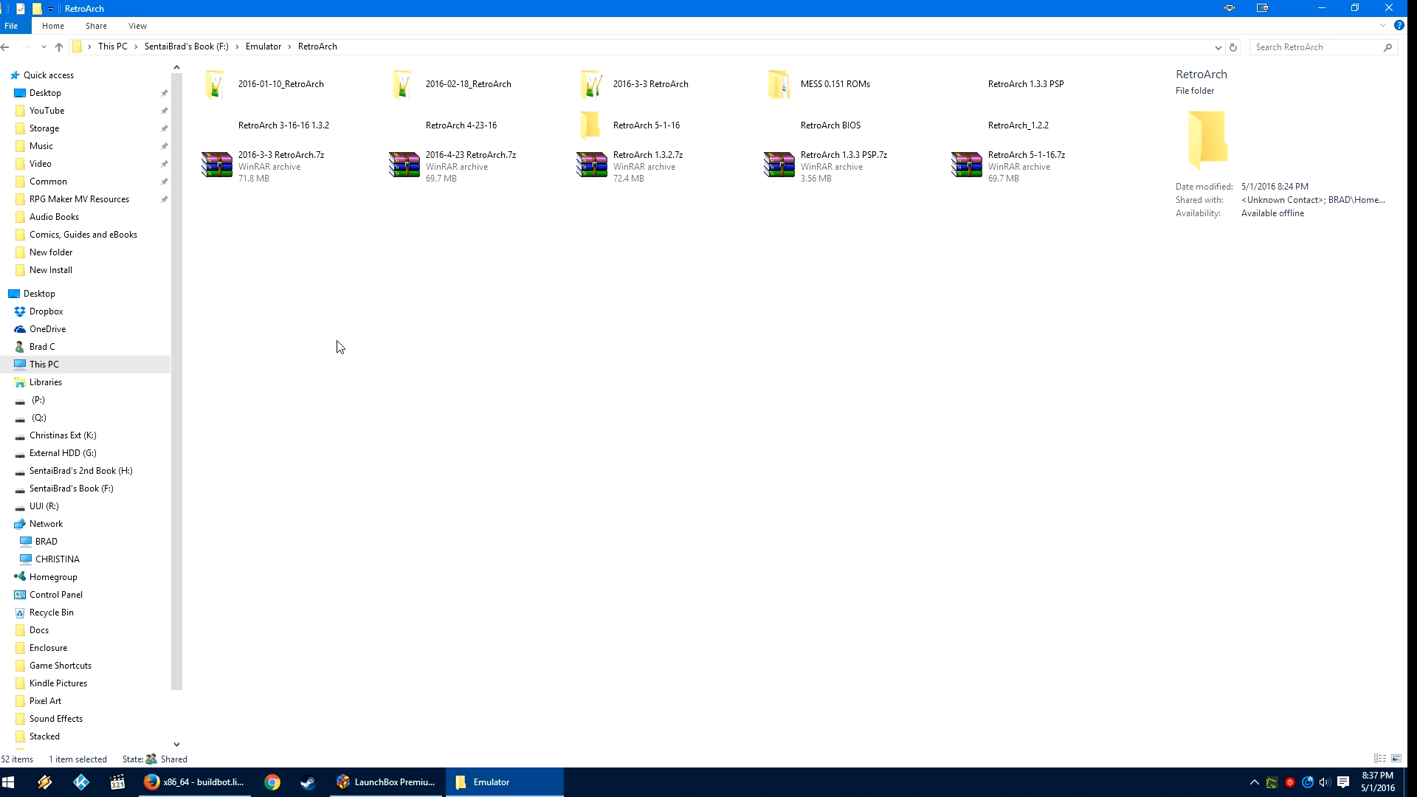
double_click(632, 130)
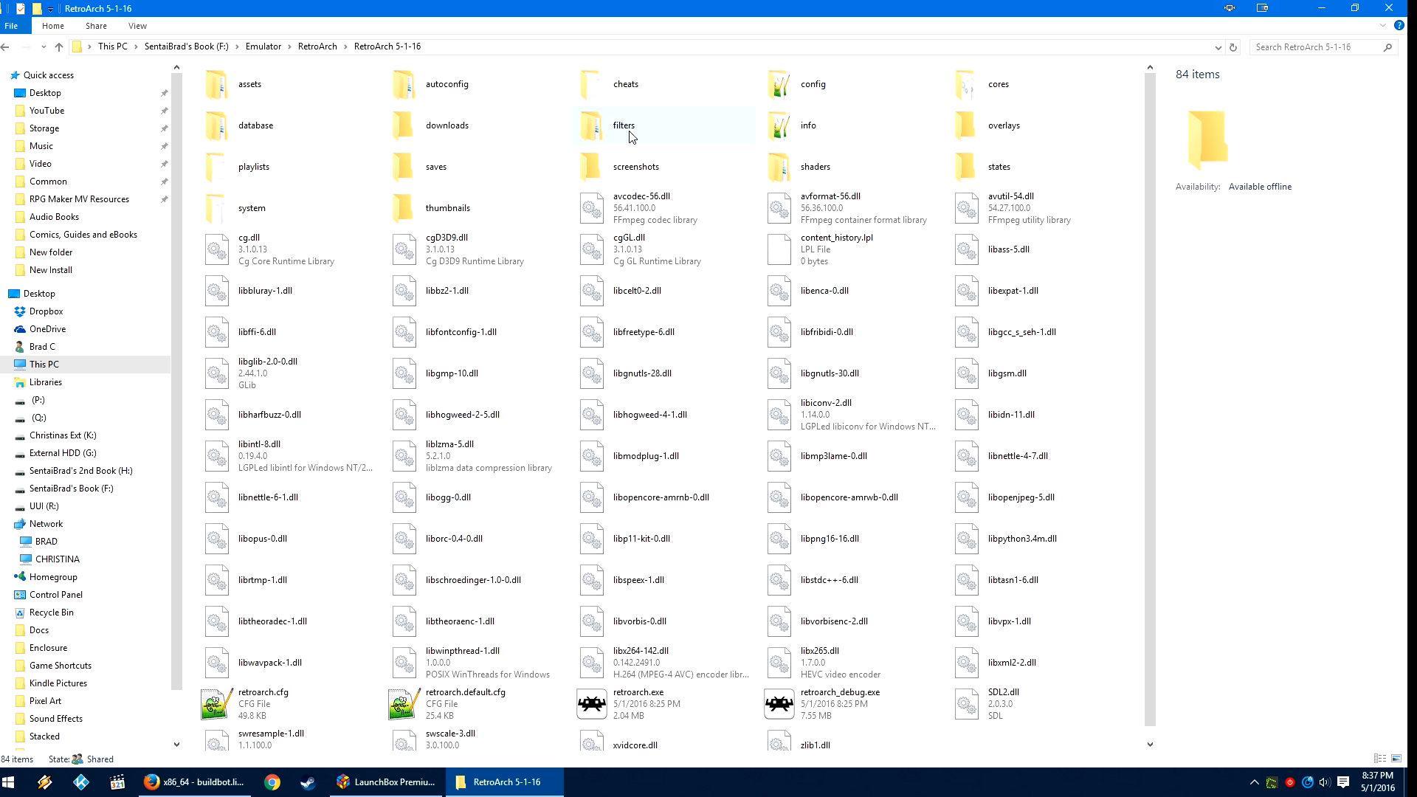
double_click(889, 102)
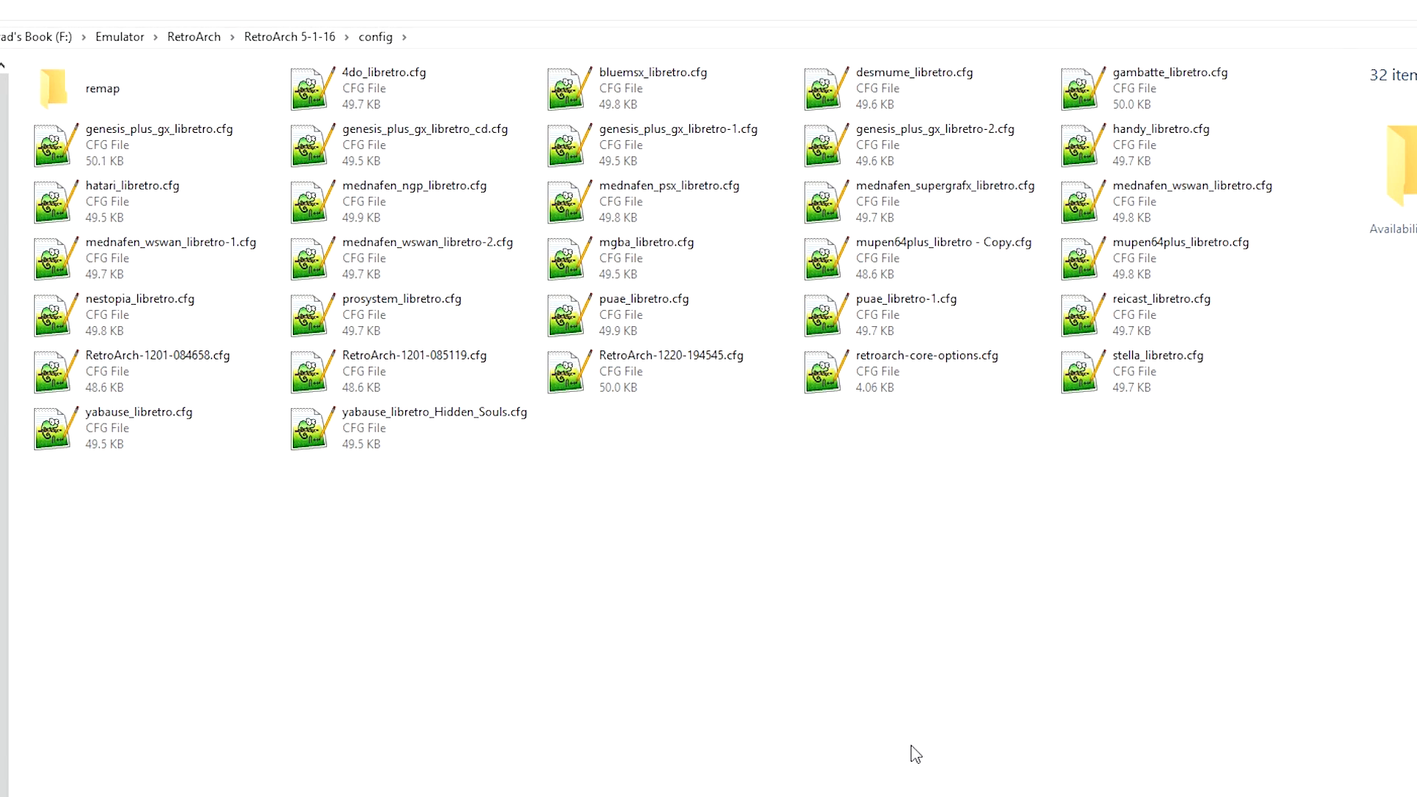
Step: Open the file name of RetroArch-1220-194545.cfg for editing and compare it with mupen64plus_libretro.cfg
left_click(706, 395)
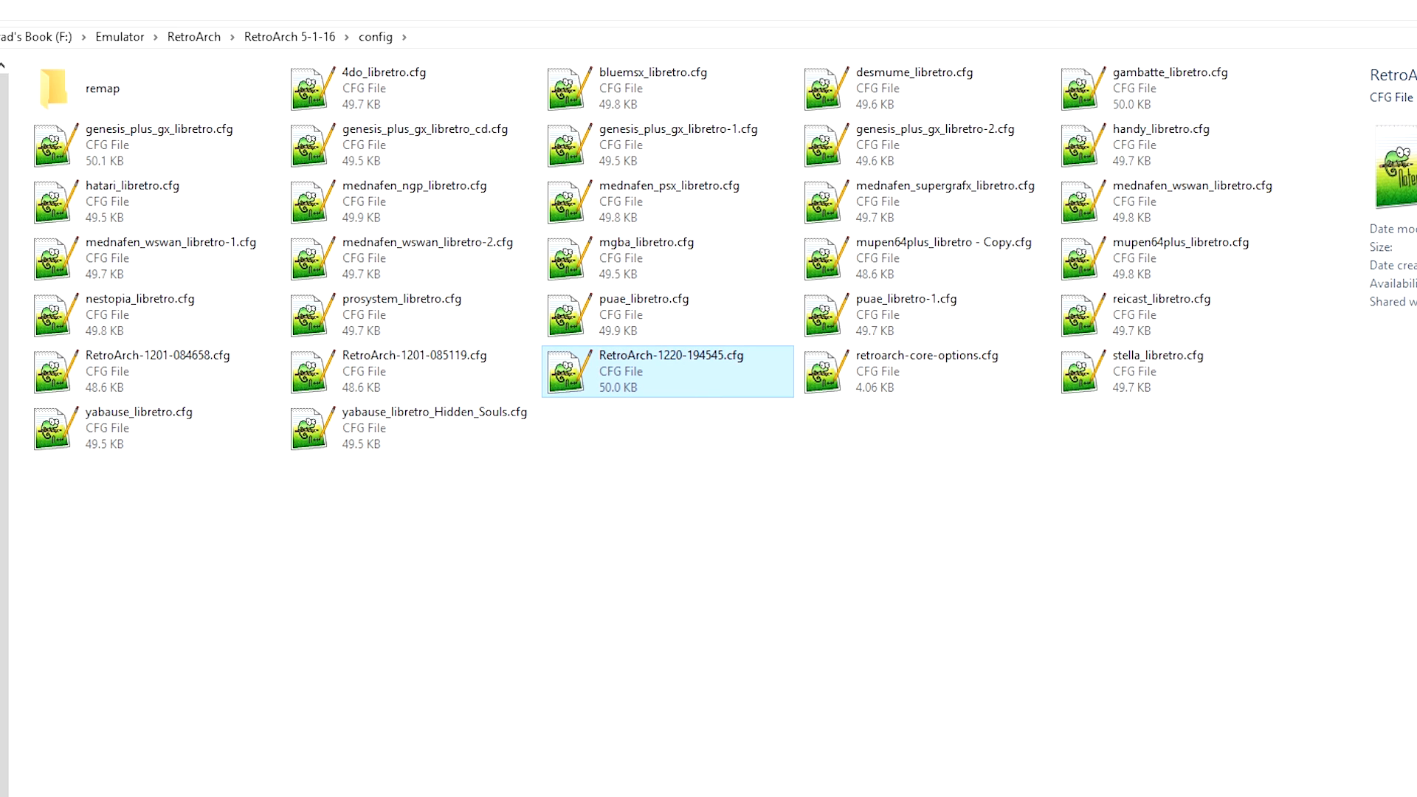
key("F2")
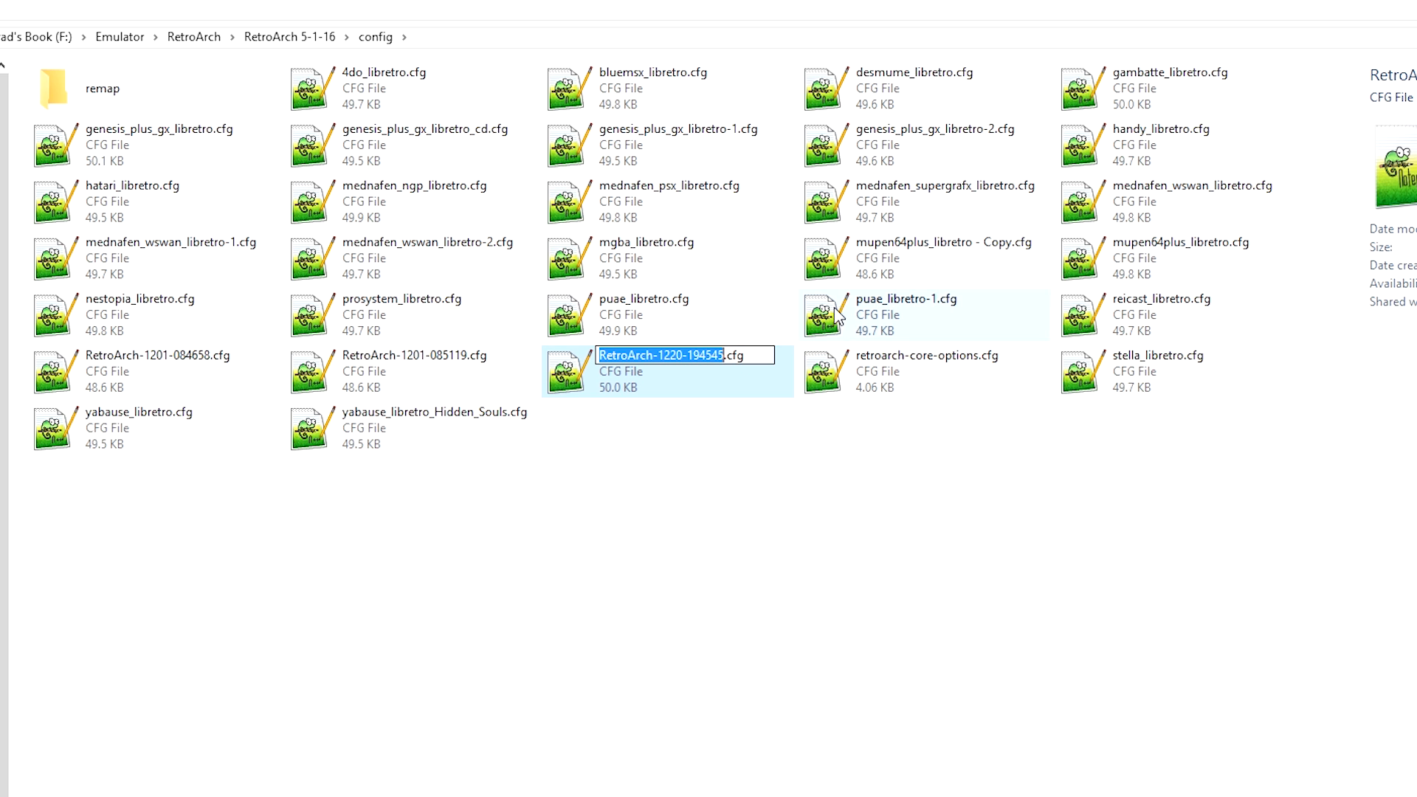
left_click(1123, 263)
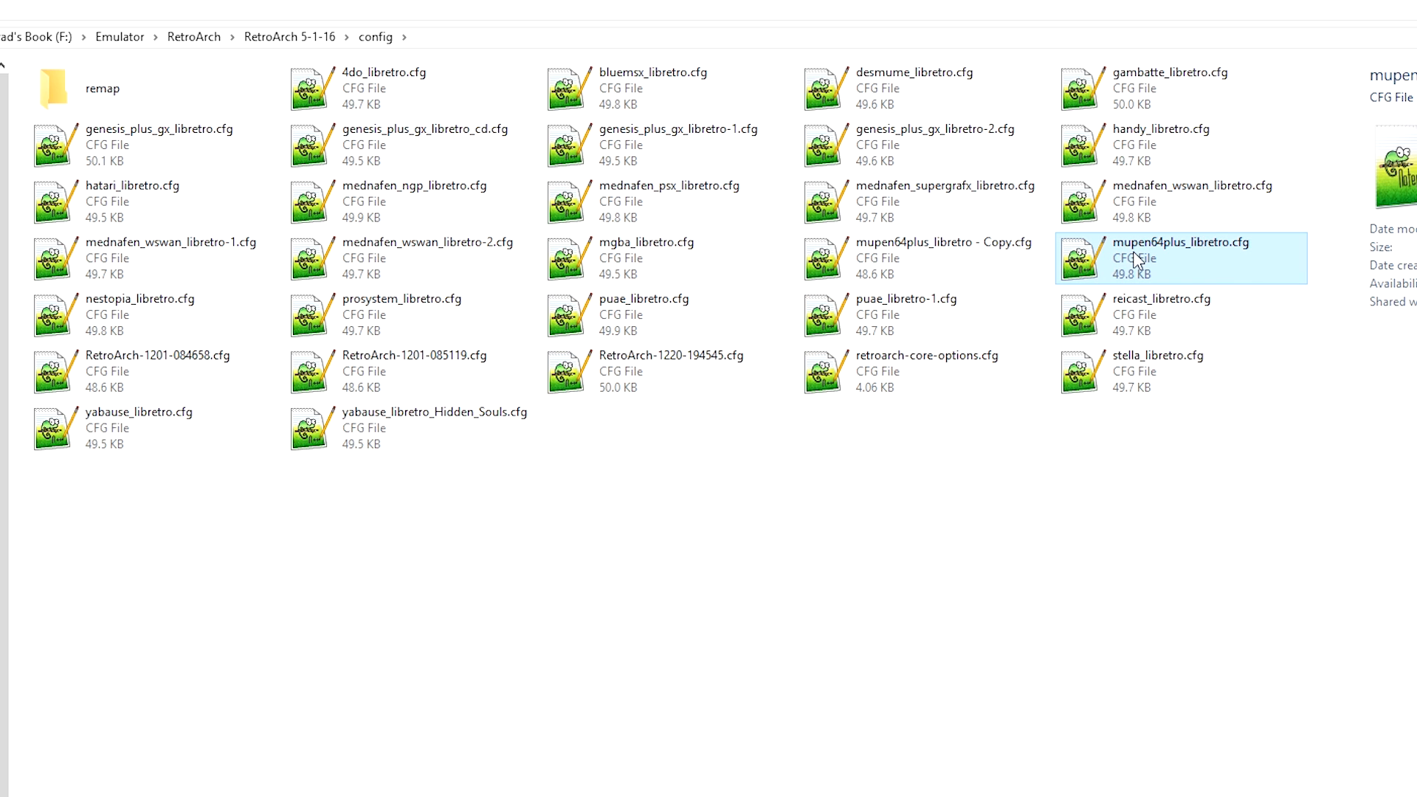
left_click(742, 405)
key("F2")
key("Escape")
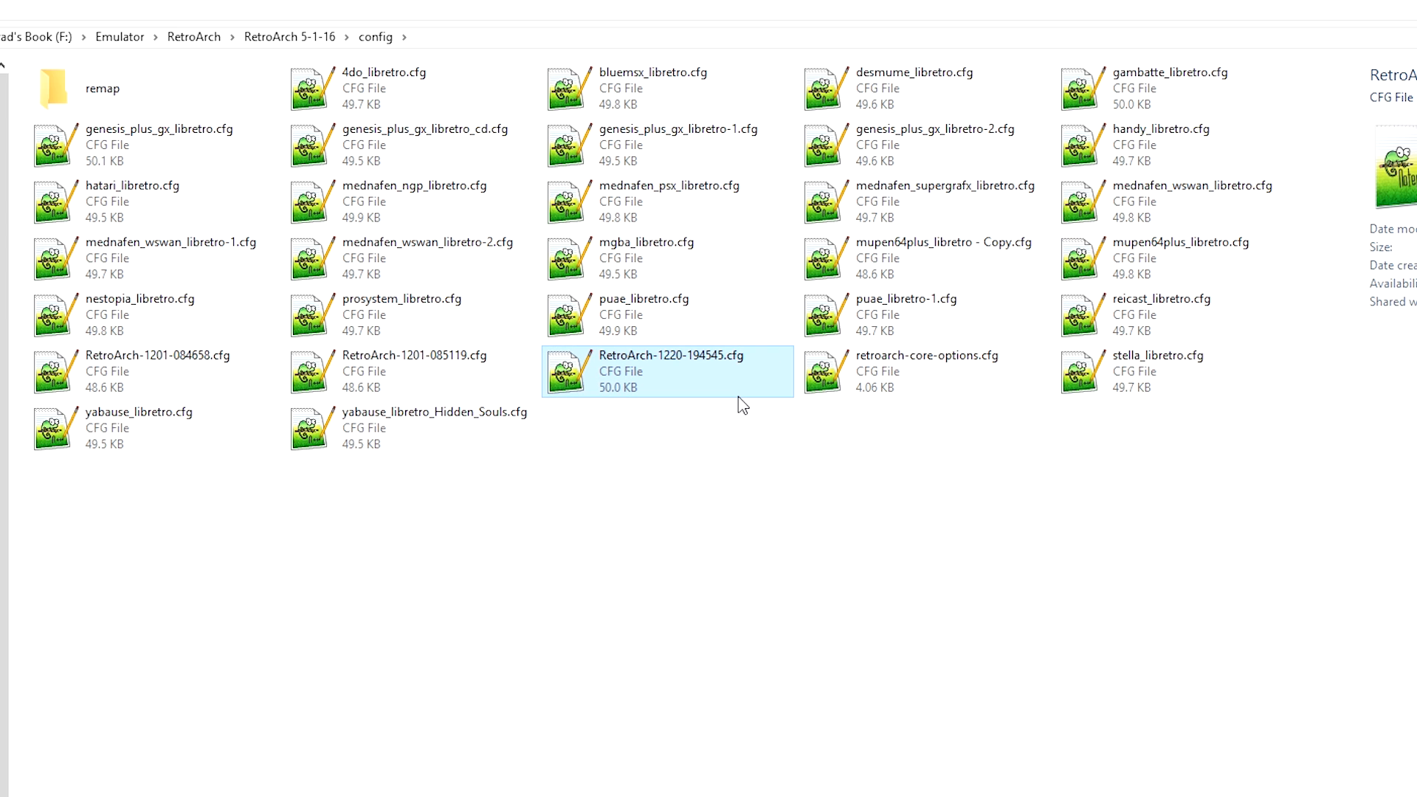
key("F2")
left_click_drag(756, 357, 128, 331)
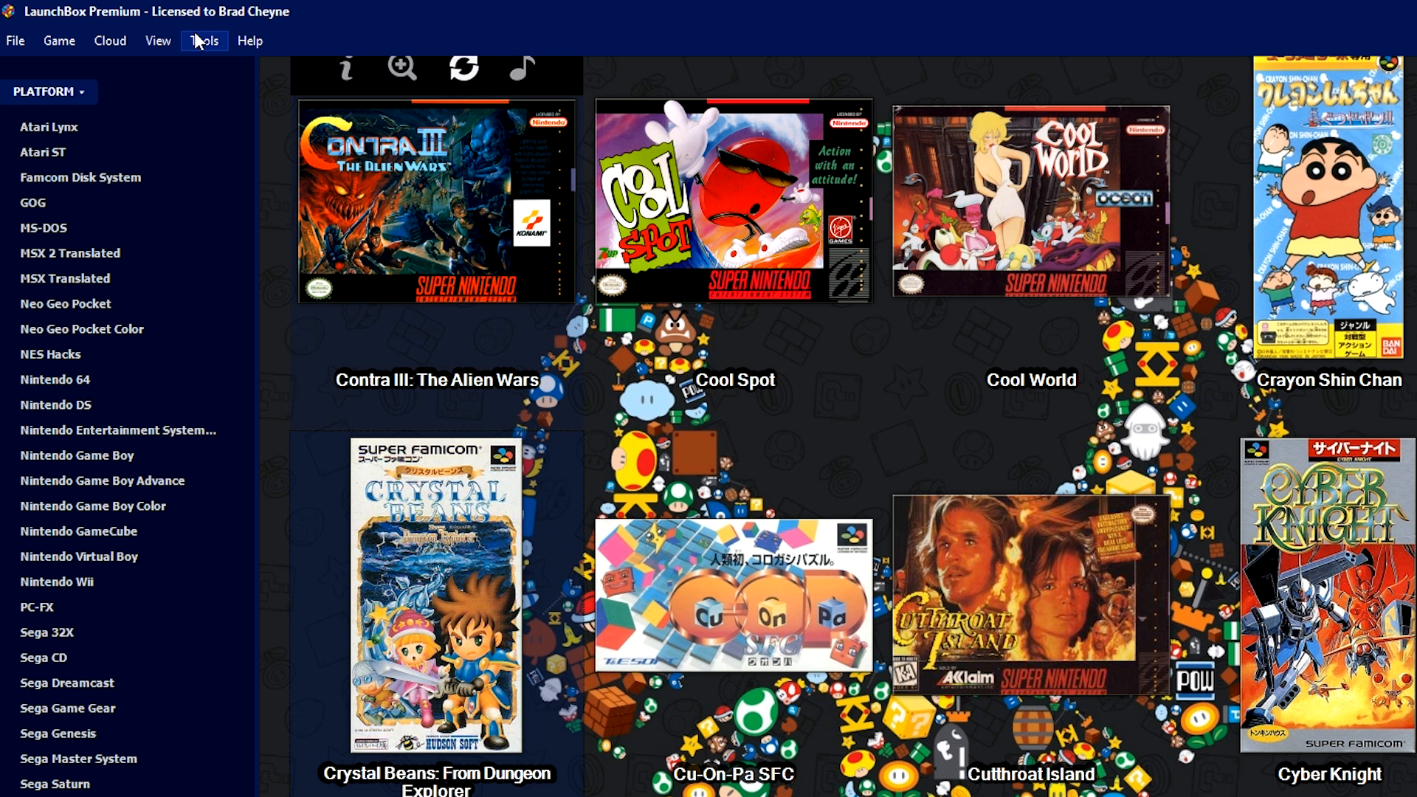
Step: Switch to LaunchBox and open the Retroarch emulator's associated platforms from the emulator manager, down to the Super Nintendo Entertainment System entry
left_click(197, 34)
left_click(218, 118)
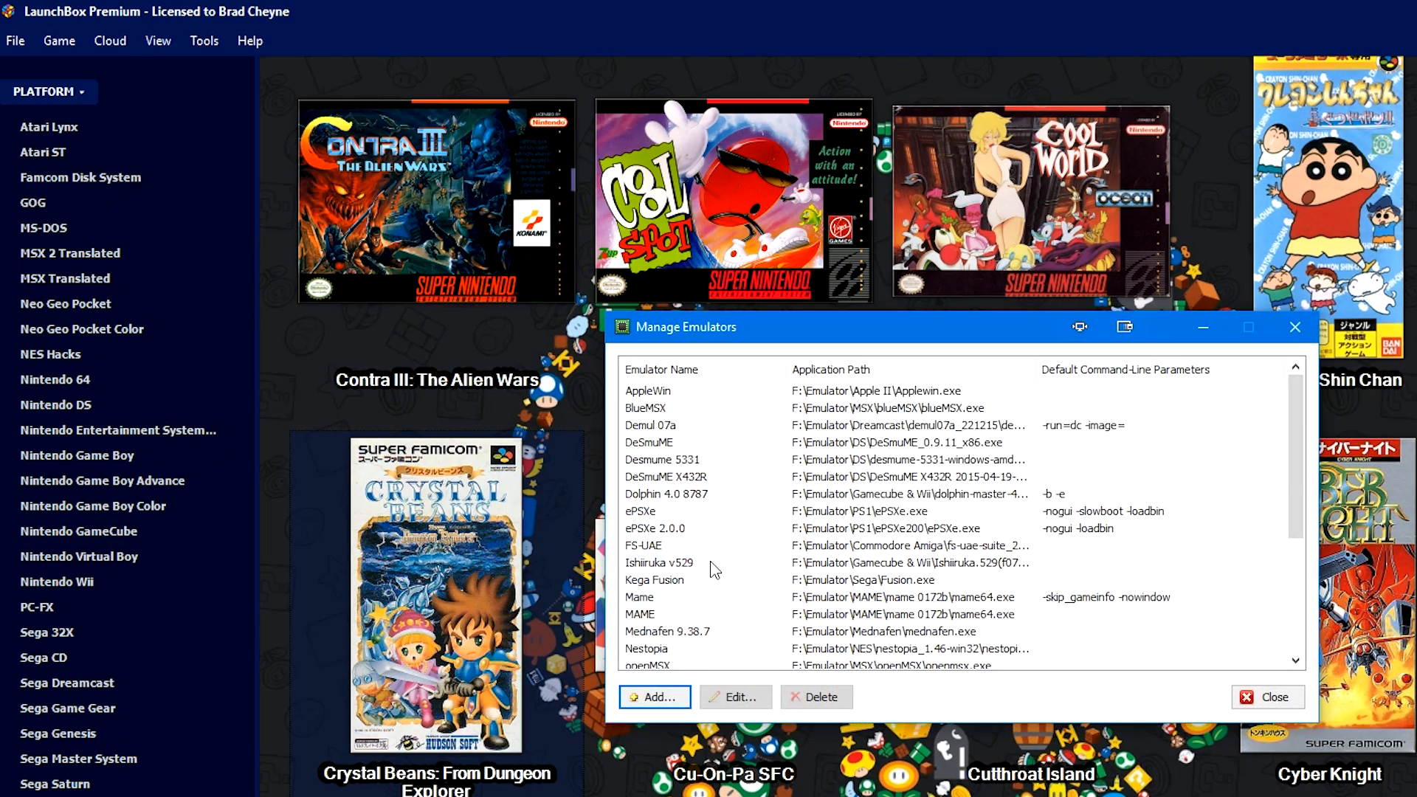
scroll(713, 569, "down", 4)
left_click(666, 580)
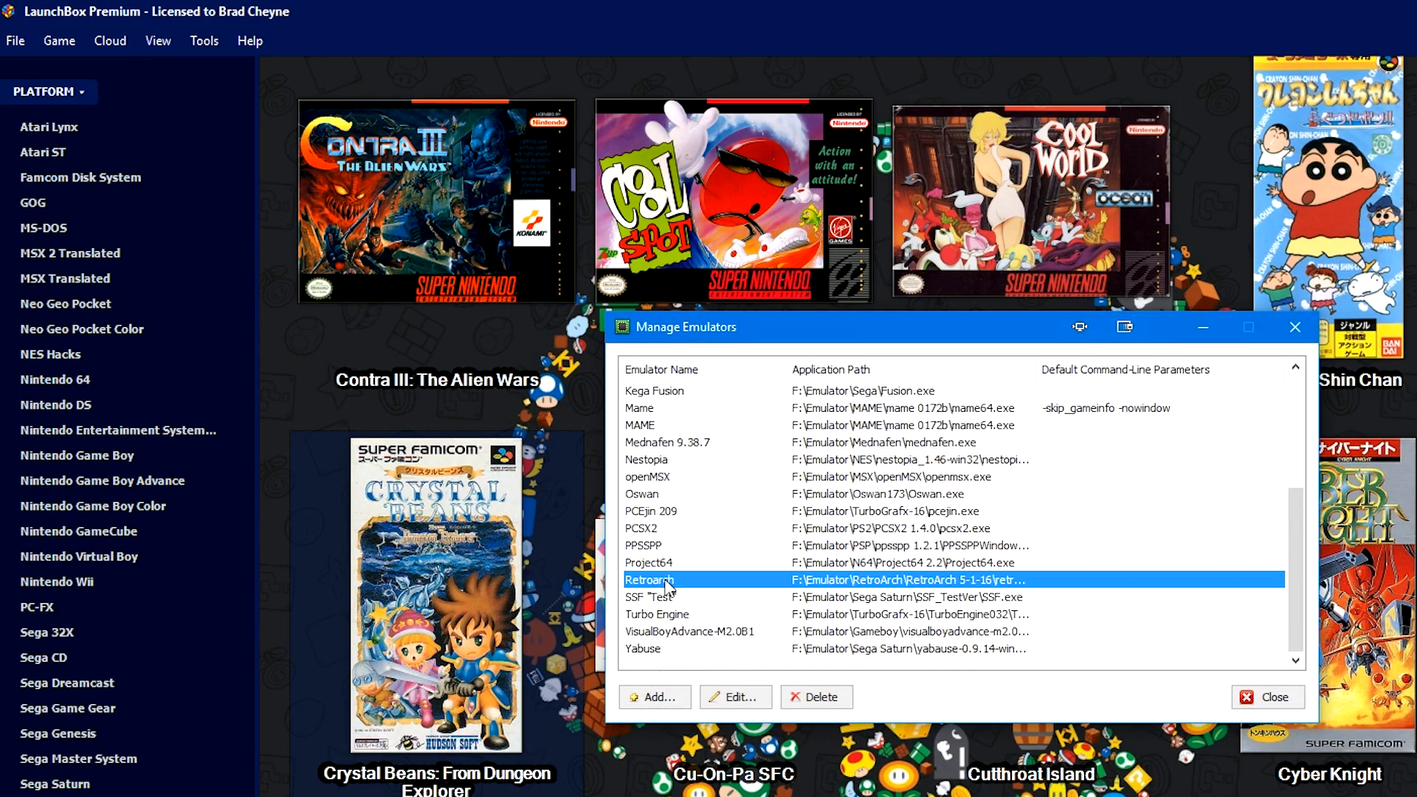
double_click(666, 581)
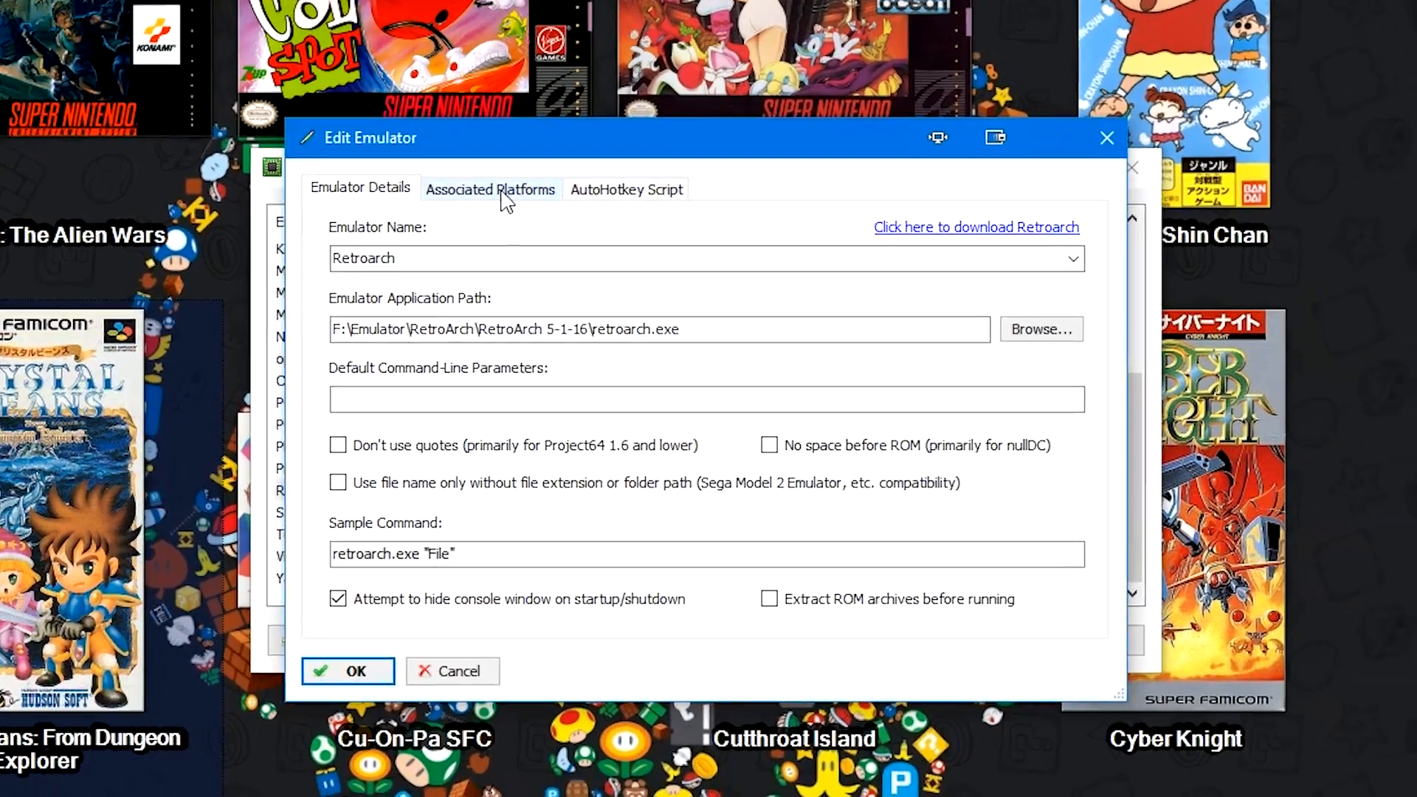
left_click(793, 342)
scroll(465, 606, "down", 5)
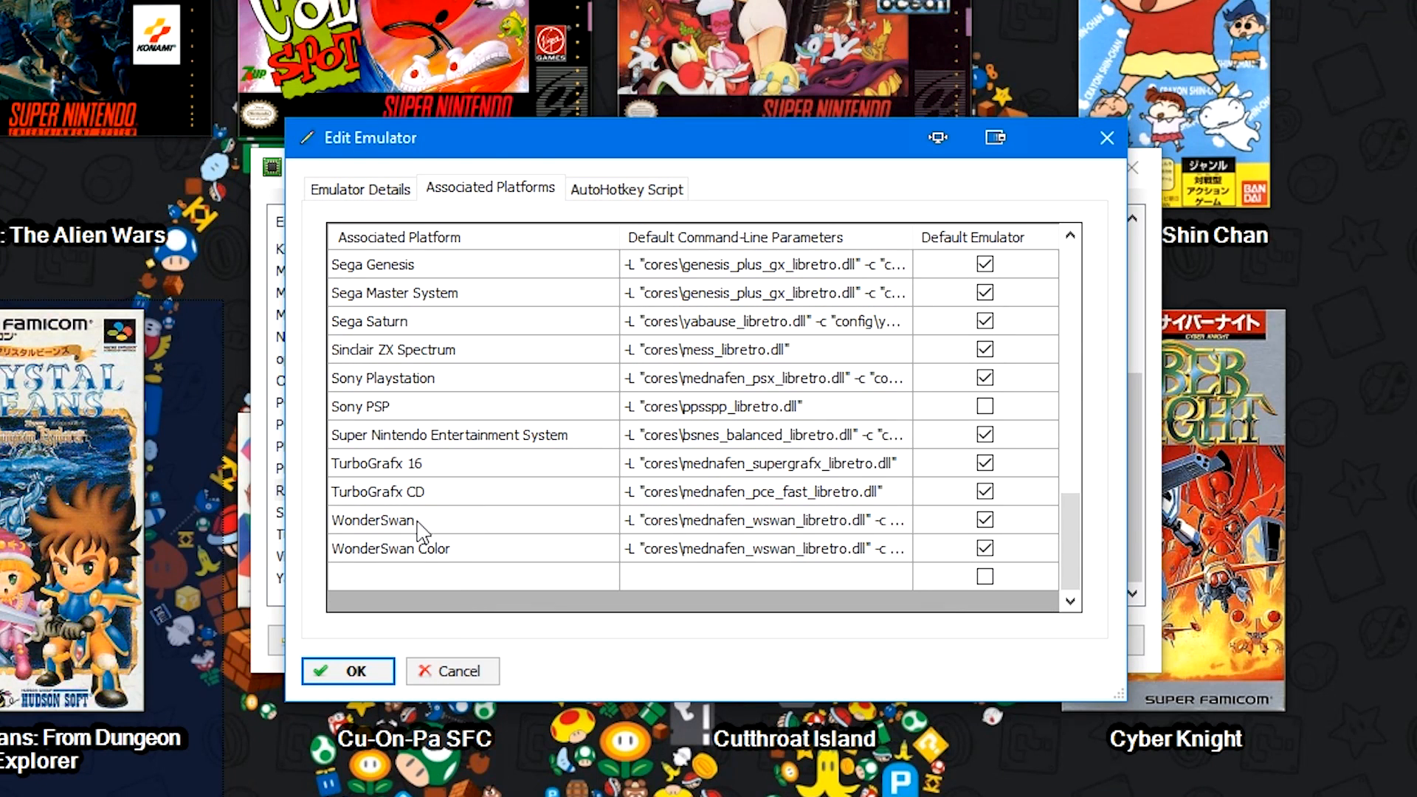
Step: Enter -c "config\RetroArch-1220-194545.cfg" after the bsnes_balanced core in the Super Nintendo Entertainment System parameters, and close the emulator windows without saving
left_click(434, 442)
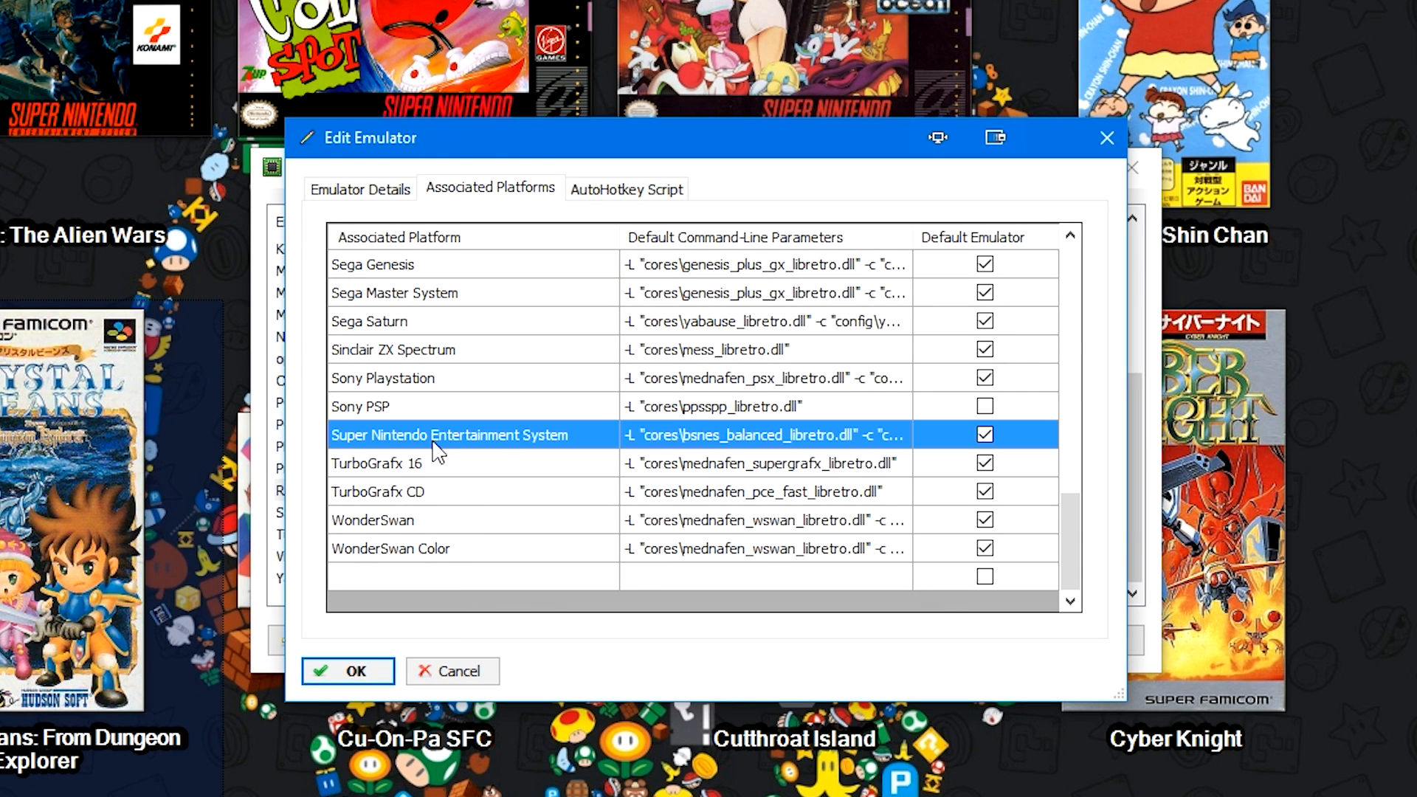
left_click(787, 440)
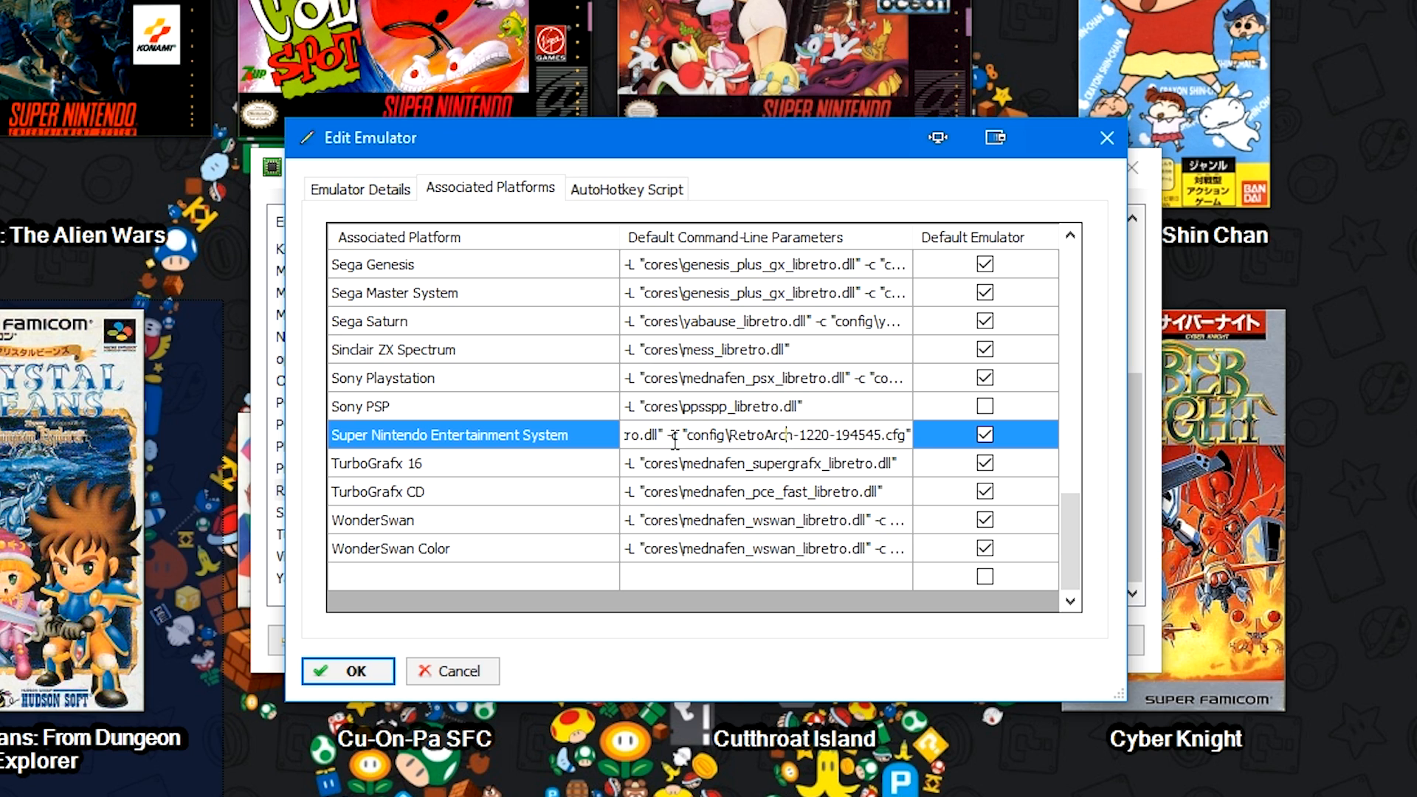
left_click_drag(668, 437, 1257, 457)
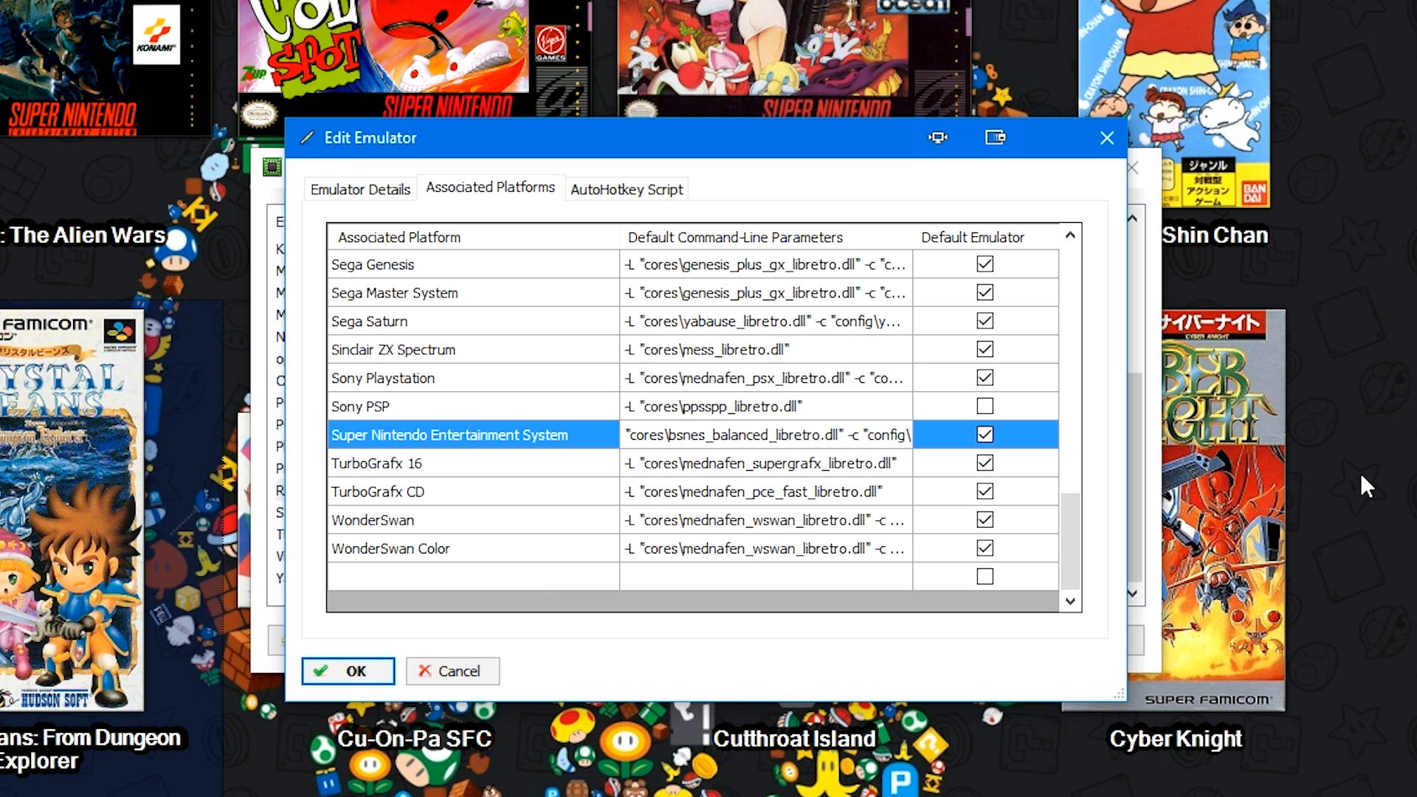
key("End")
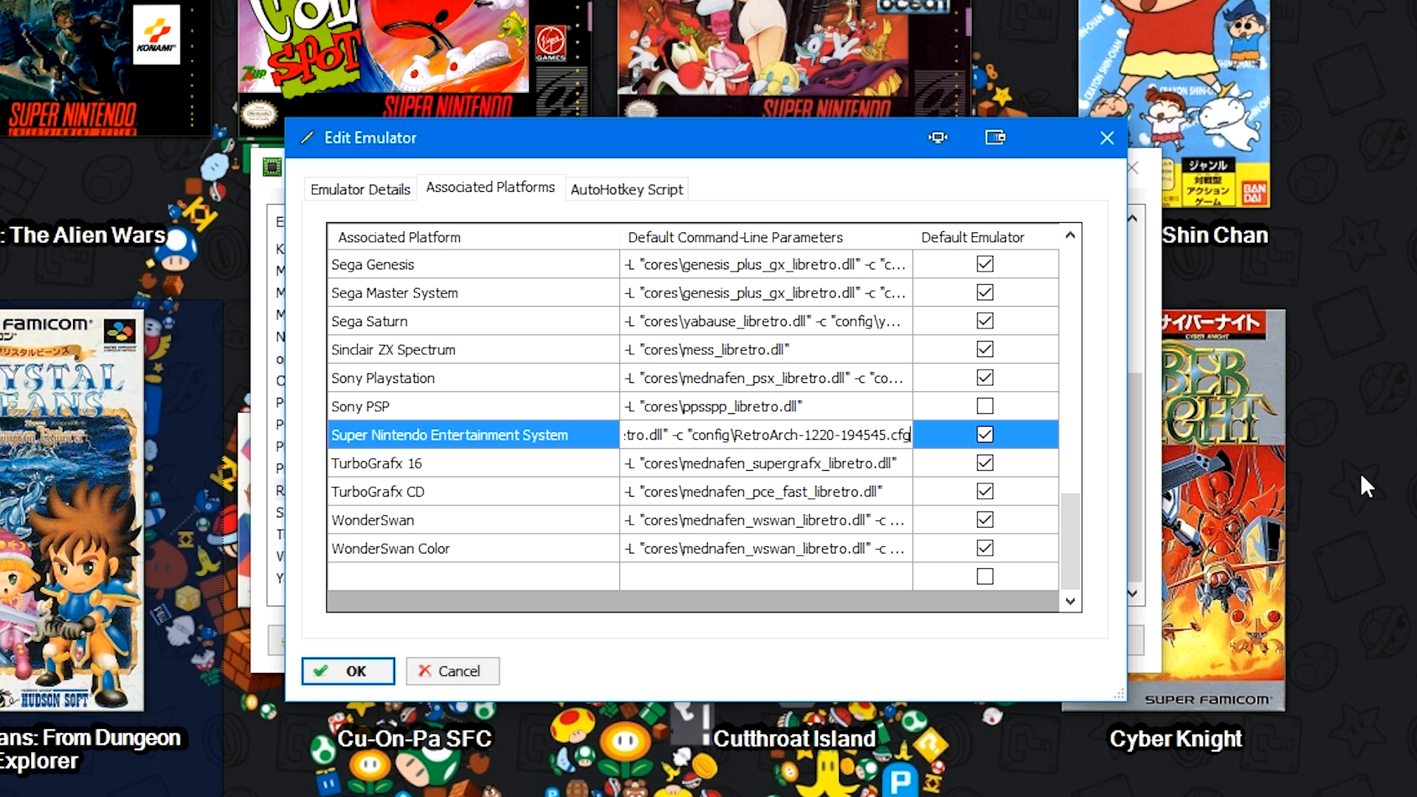
type("\"")
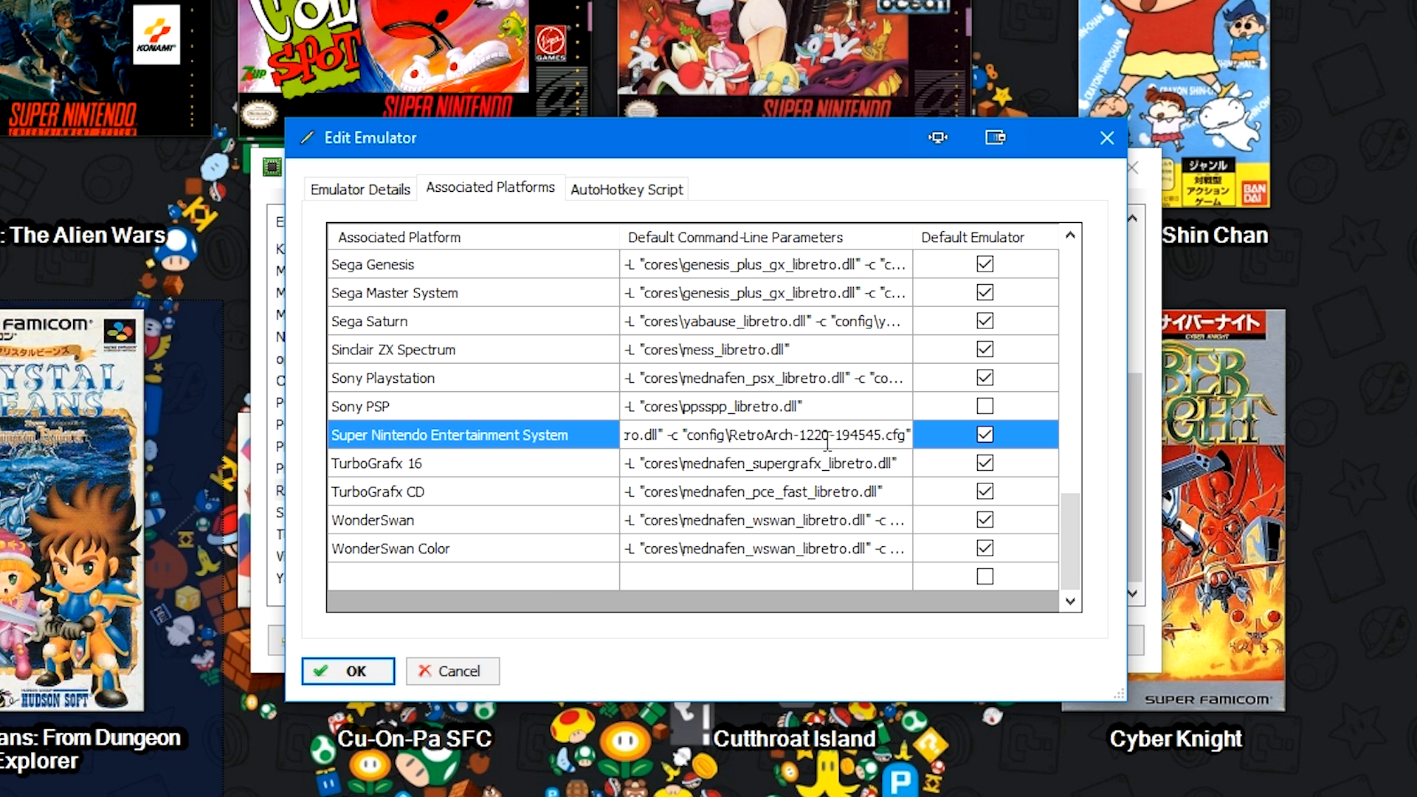
left_click(754, 588)
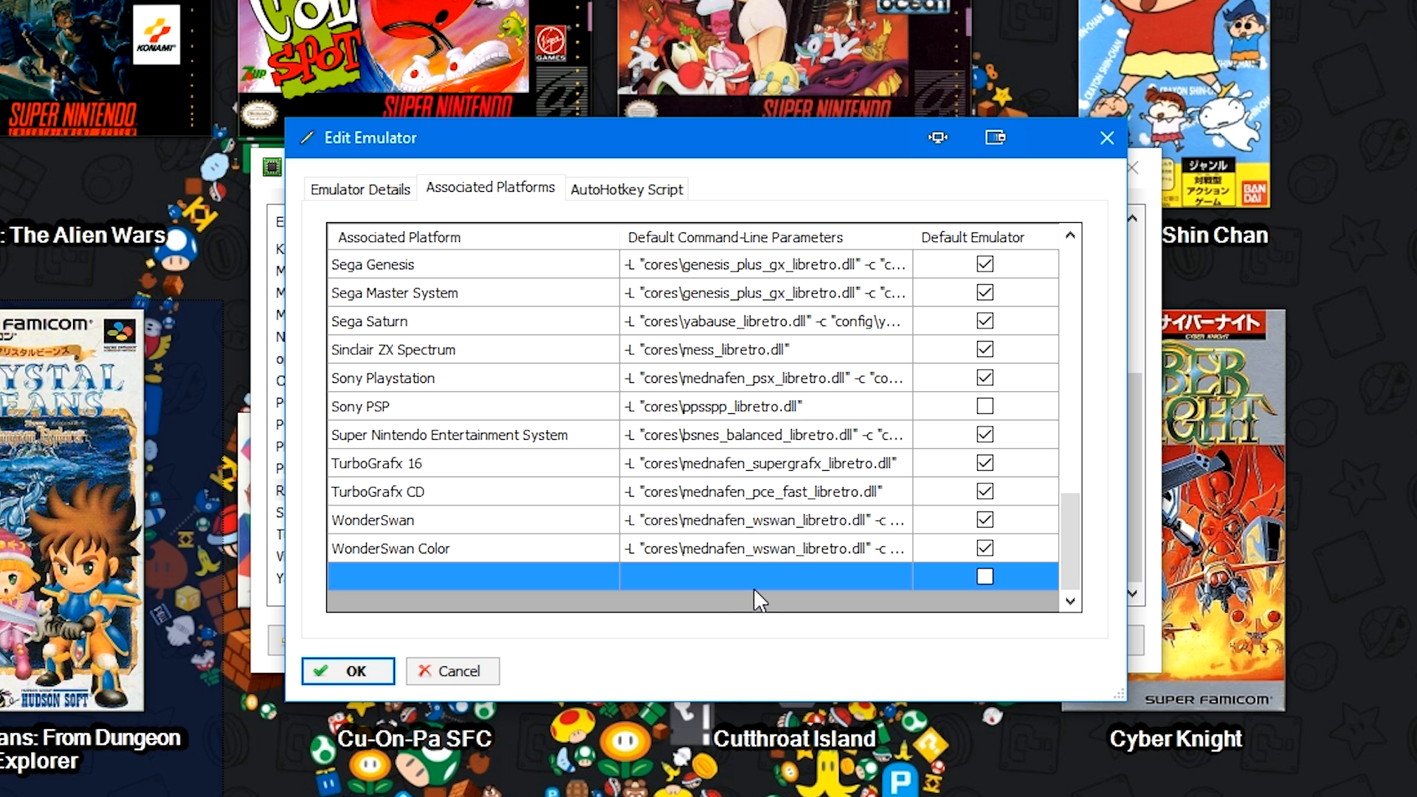
left_click(840, 439)
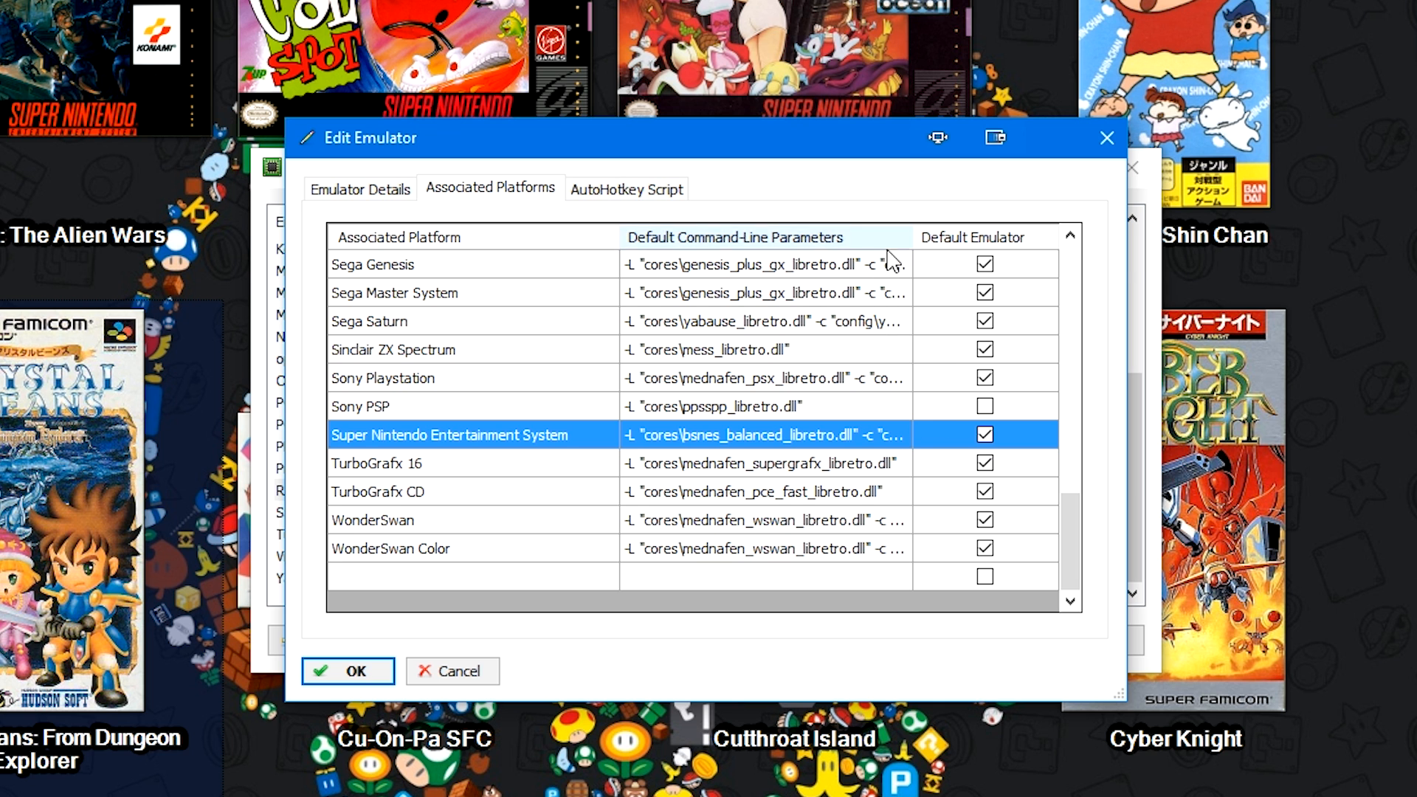
left_click(1107, 138)
left_click(1133, 169)
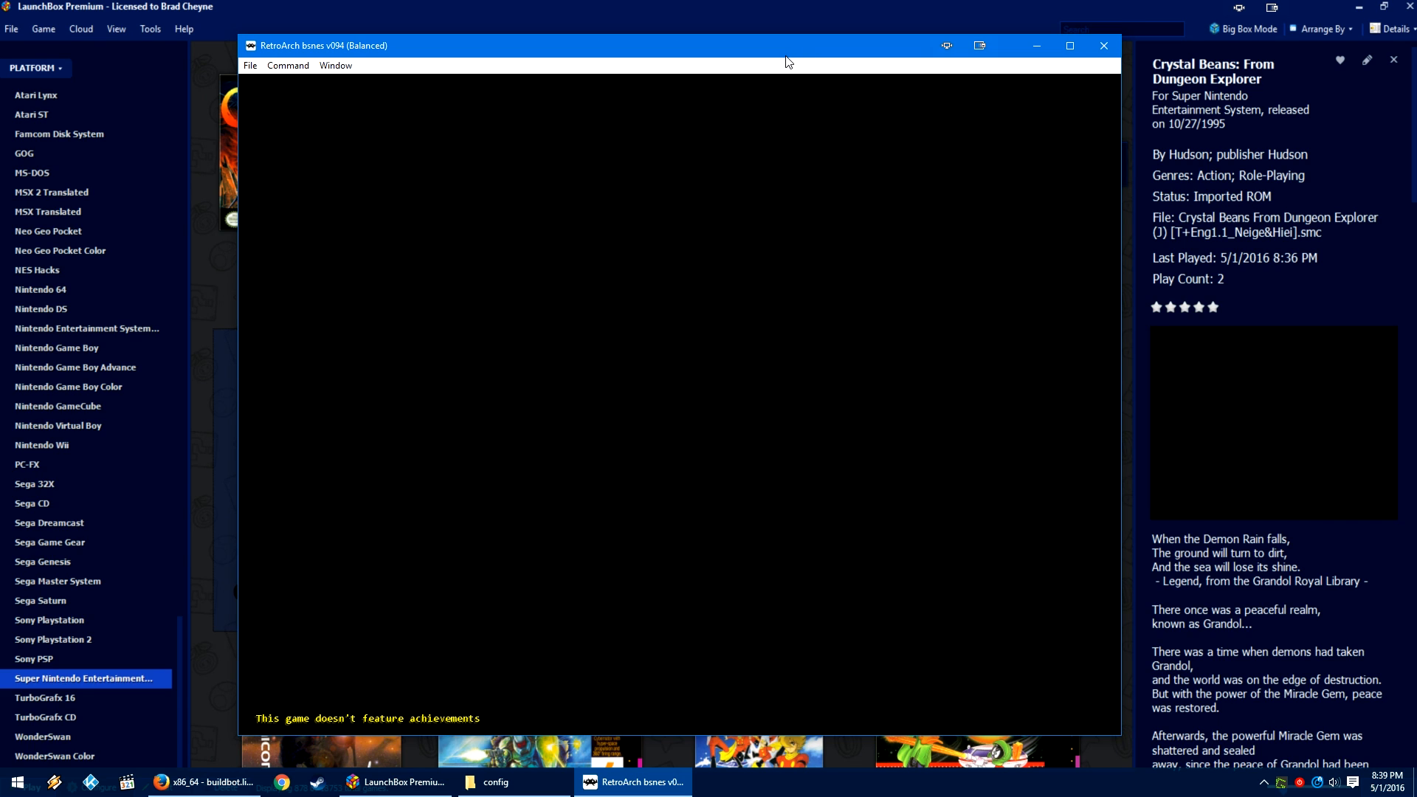
Step: Bring up the RetroArch menu over the running Crystal Beans game and check which file Load Configuration lists
key("F1")
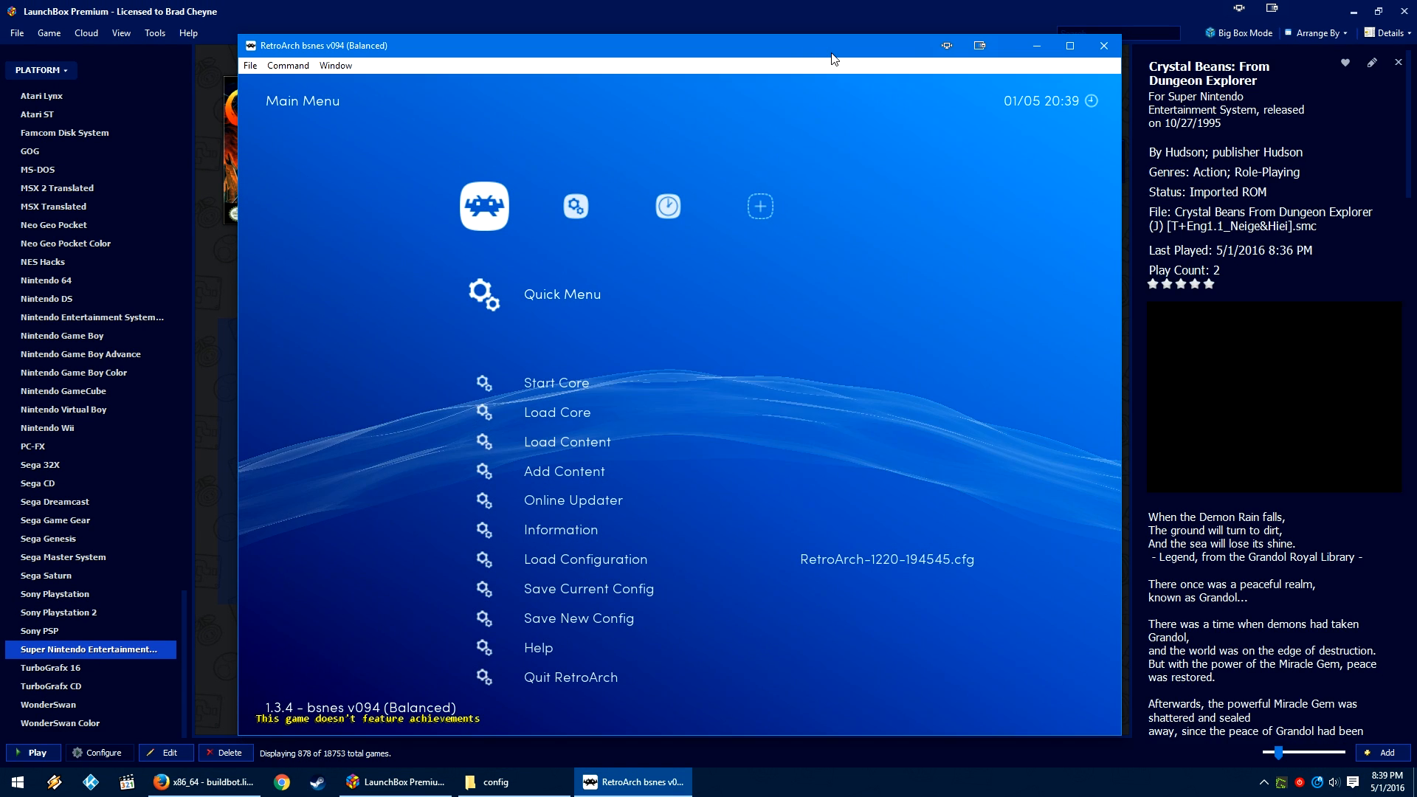
key("Down")
key("Down")
key("Down")
key("Down")
key("Down")
key("Down")
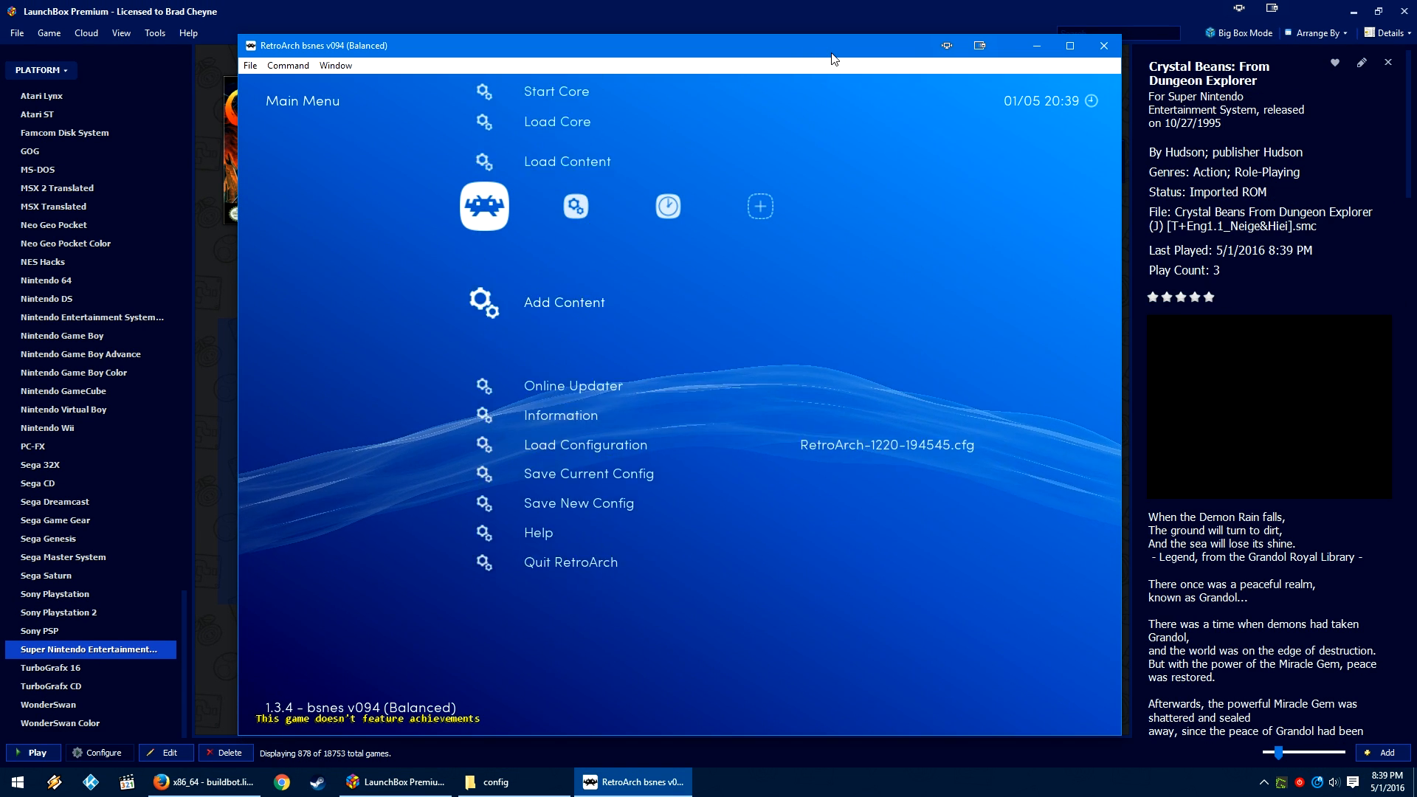
key("Down")
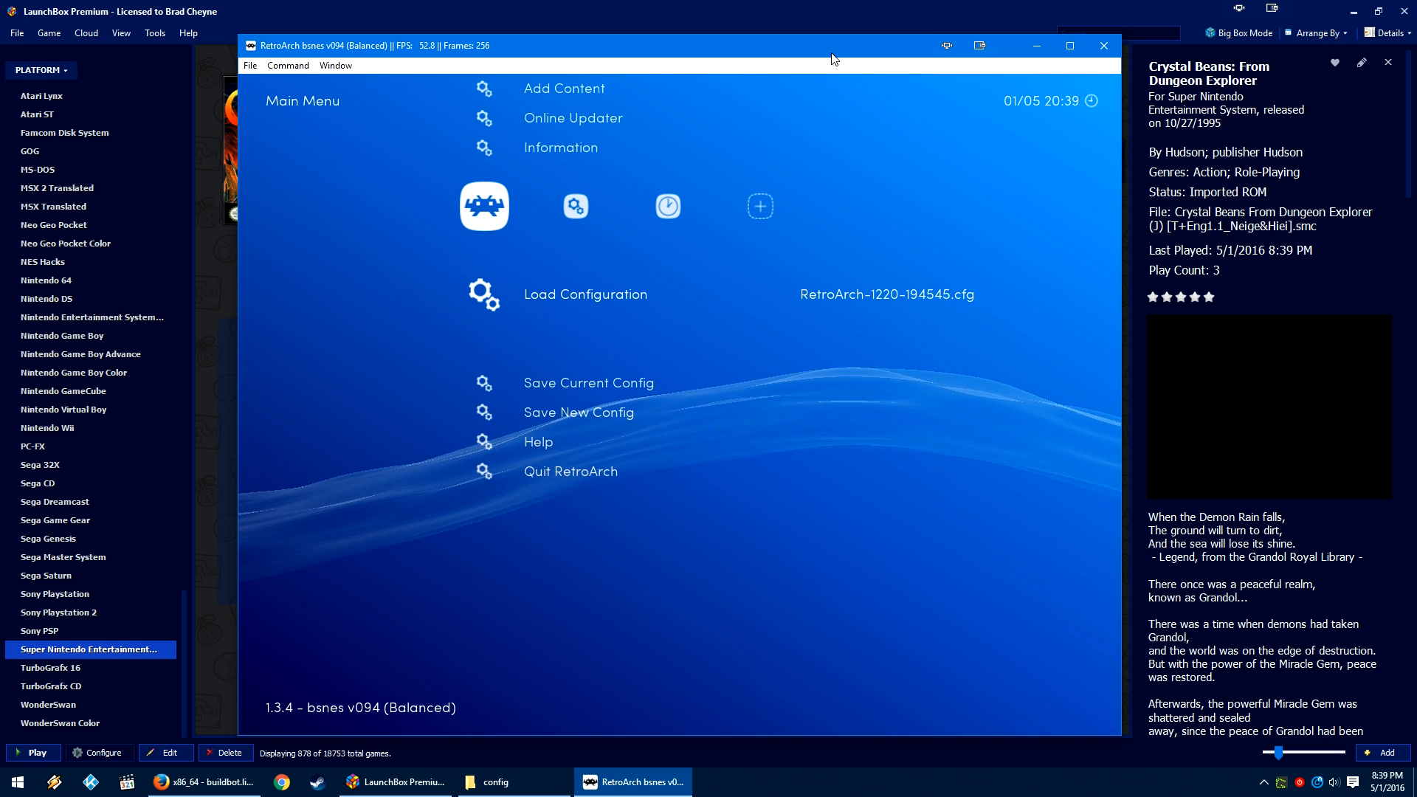
Step: Open the Shaders settings from the running game's Quick Menu
key("Up")
key("Up")
key("Up")
key("Up")
key("Up")
key("Up")
key("Up")
key("Return")
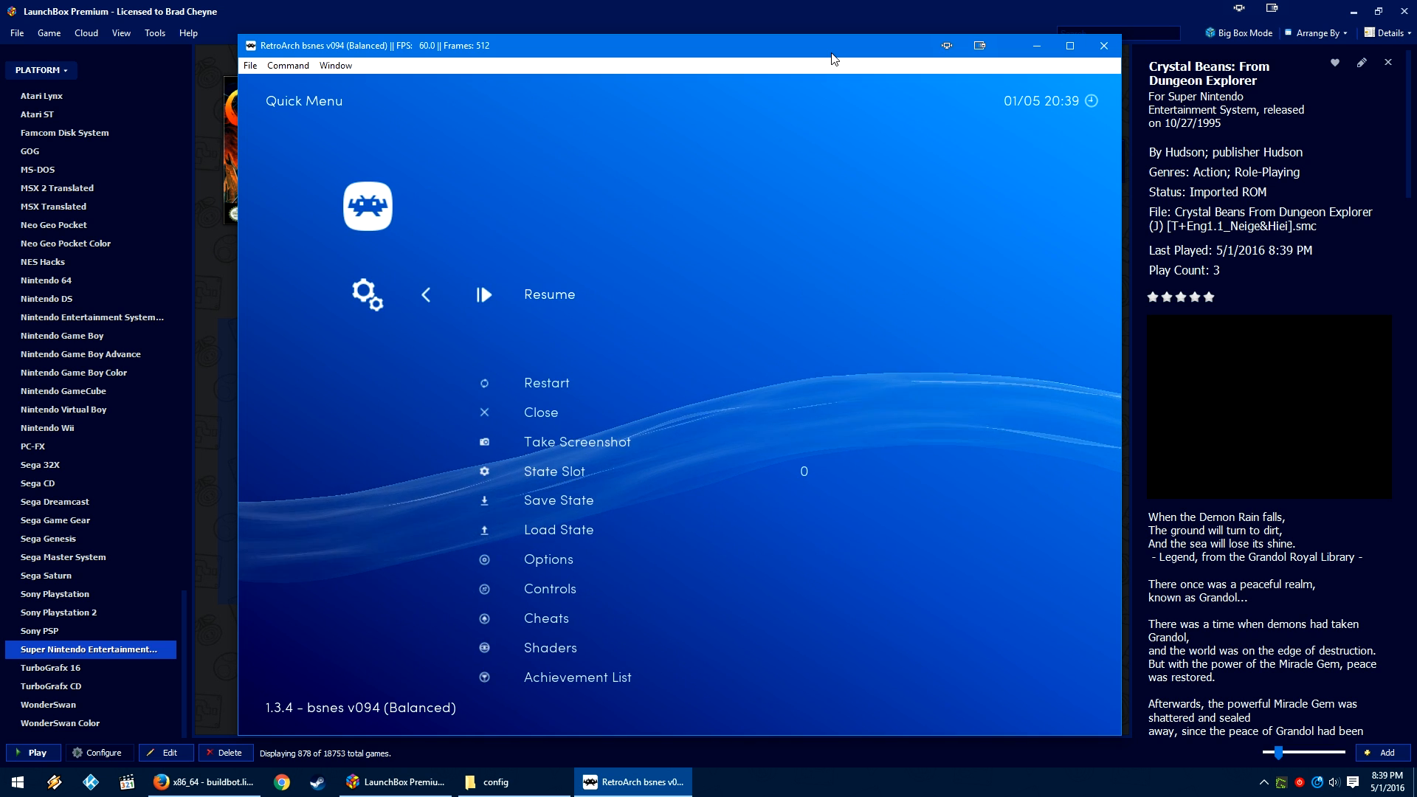
key("Down")
key("Down")
key("Down")
key("Down")
key("Down")
key("Down")
key("Down")
key("Down")
key("Down")
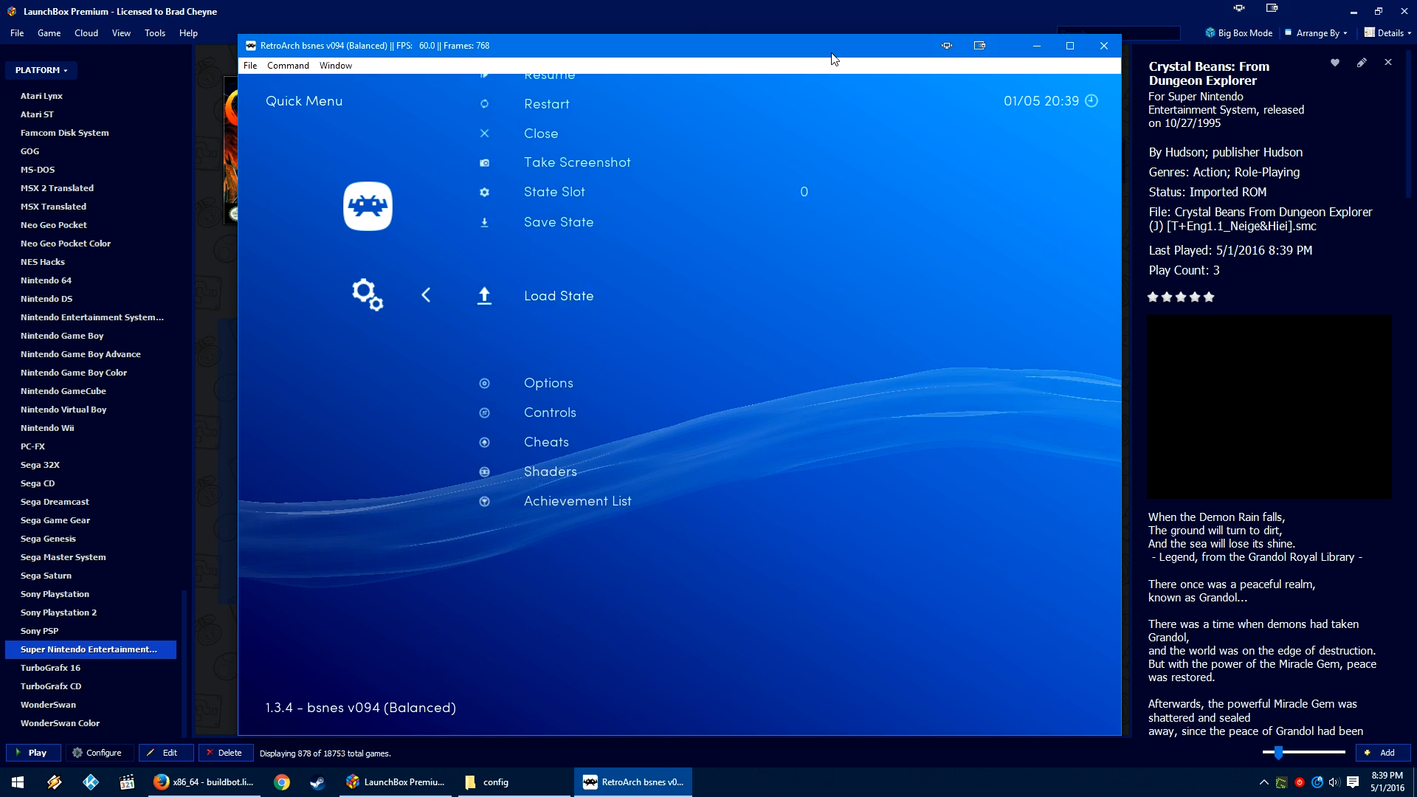
key("Down")
key("Return")
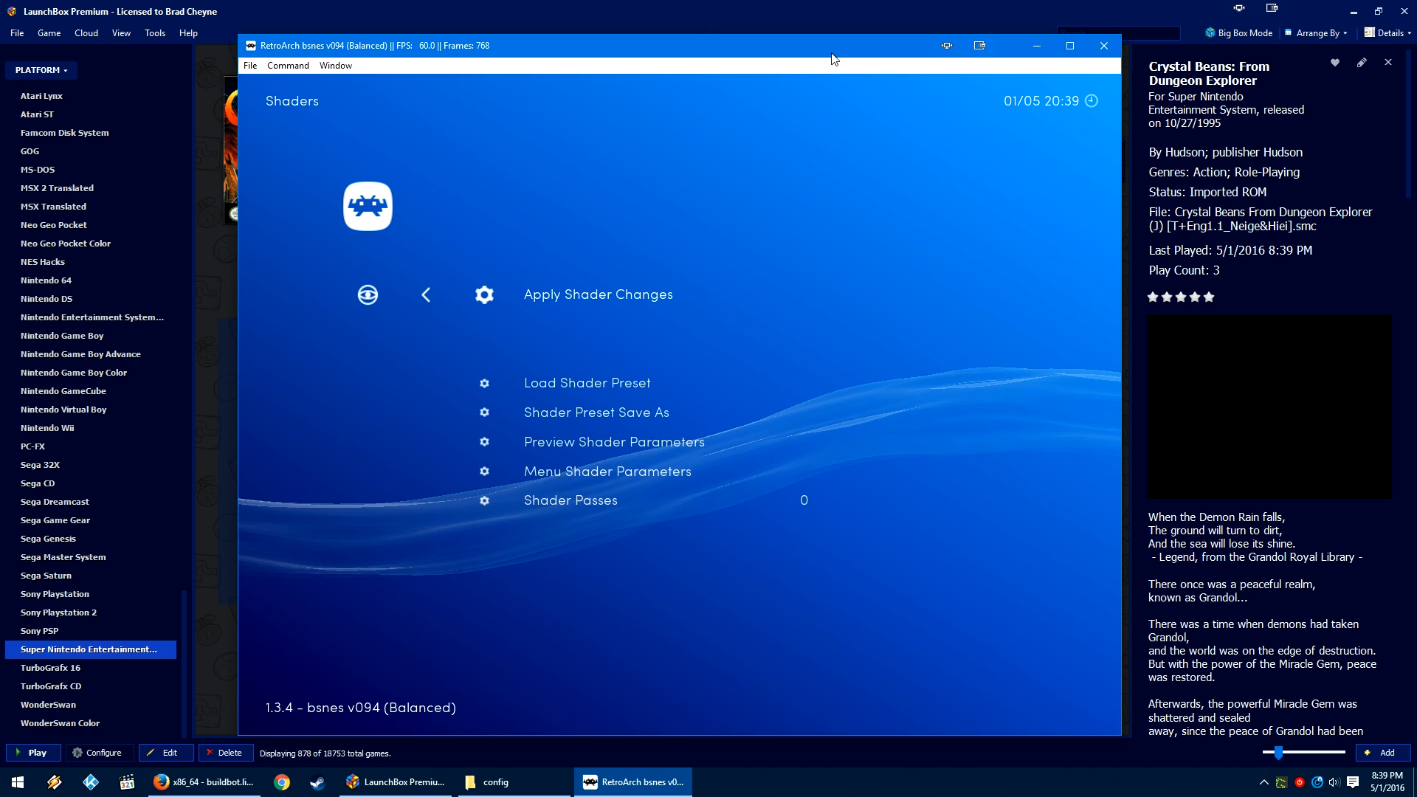
Step: Start loading a shader preset and open the shaders_glsl folder
key("Down")
key("Return")
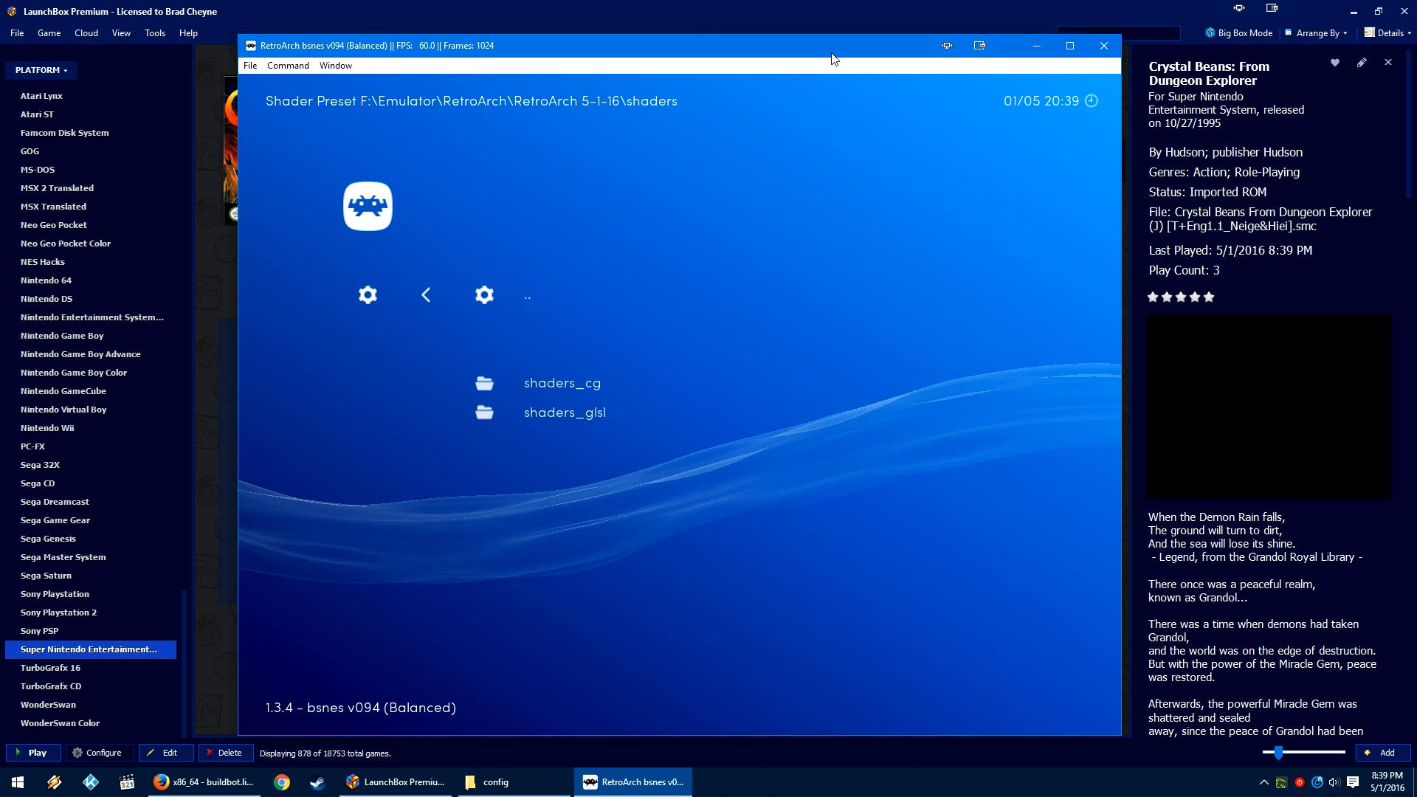
key("Down")
key("Down")
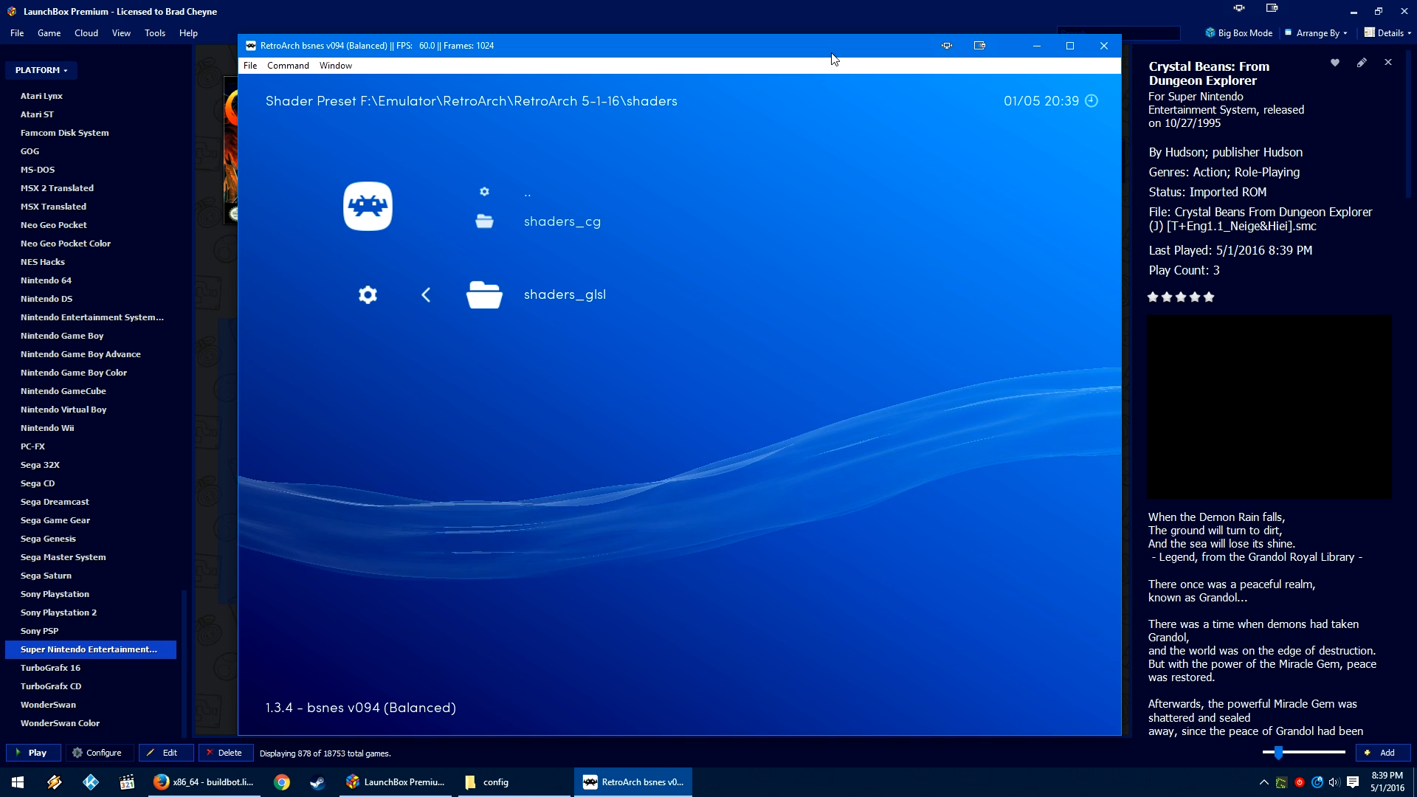
key("Return")
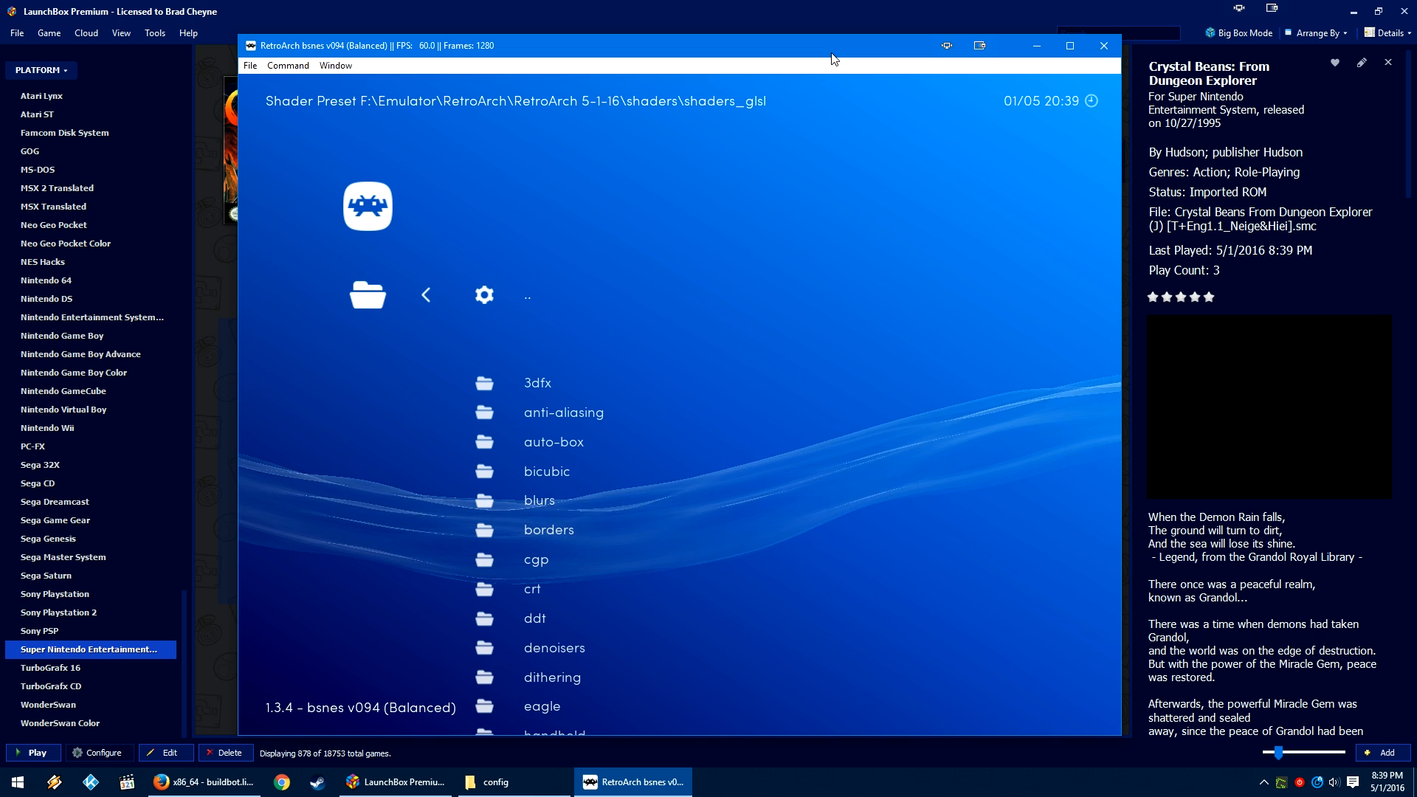
Step: Look through the shader category folders in shaders_glsl, from 3dfx down to xbr
key("Down")
key("Down")
key("Down")
key("Down")
key("Down")
key("Down")
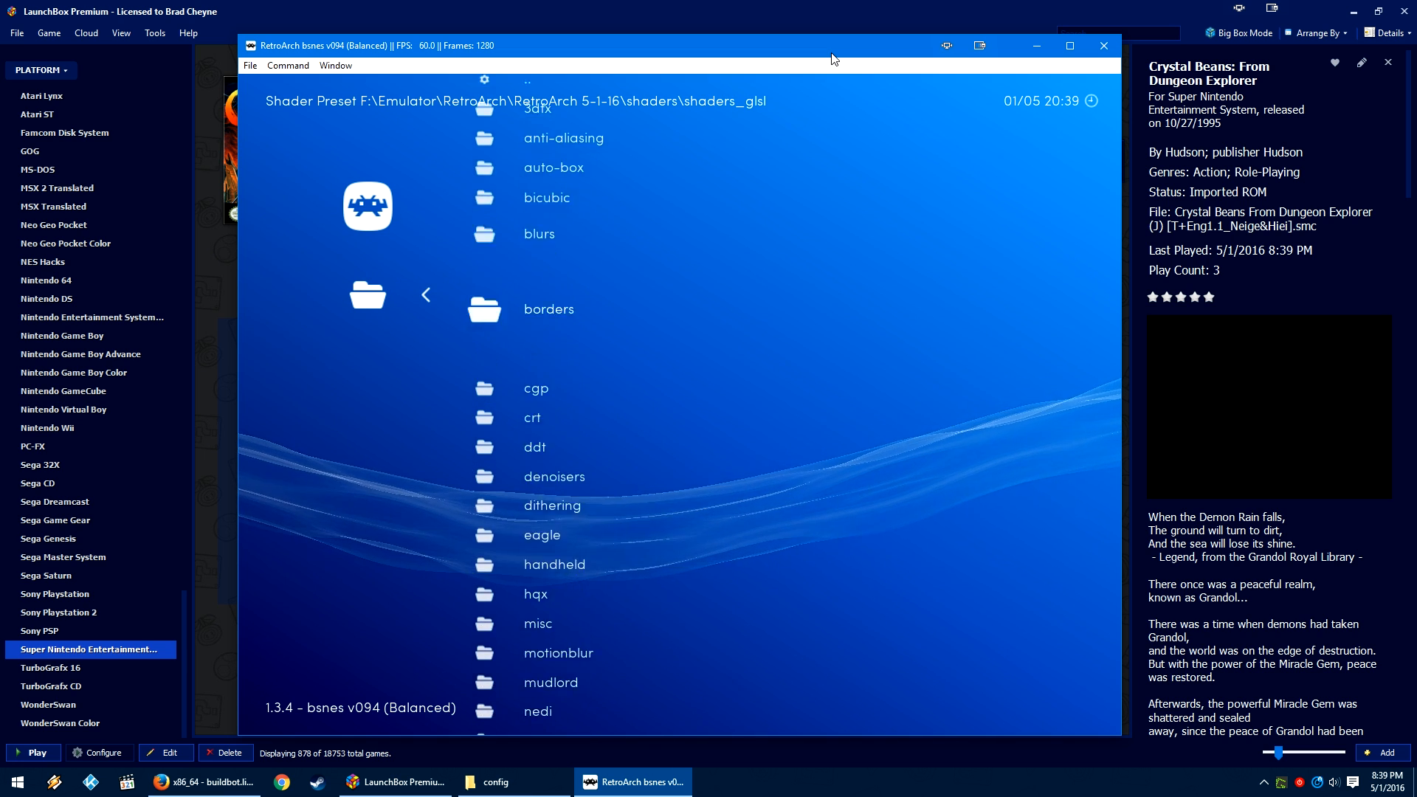
key("Down")
key("Down")
key("Down")
key("Down")
key("Down")
key("Down")
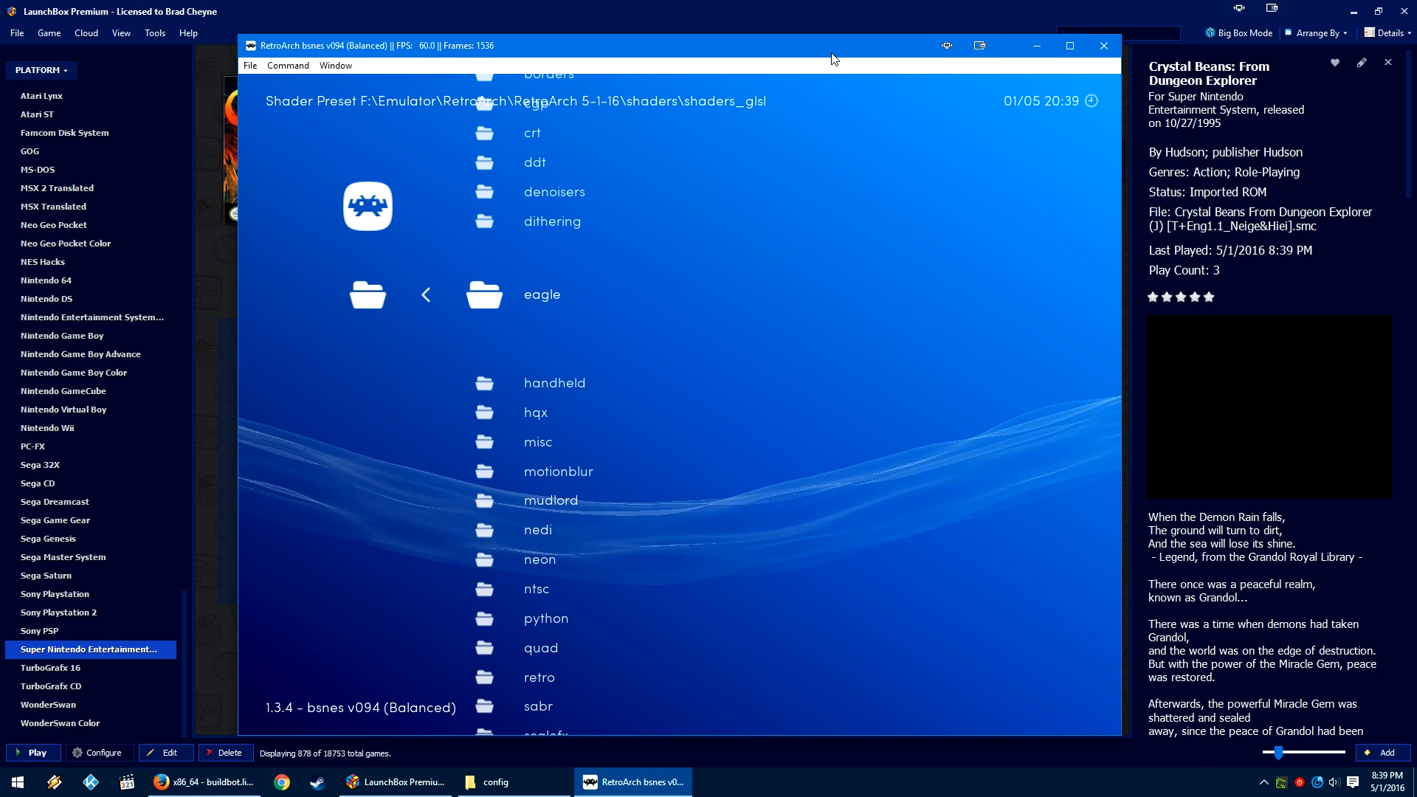
key("Down")
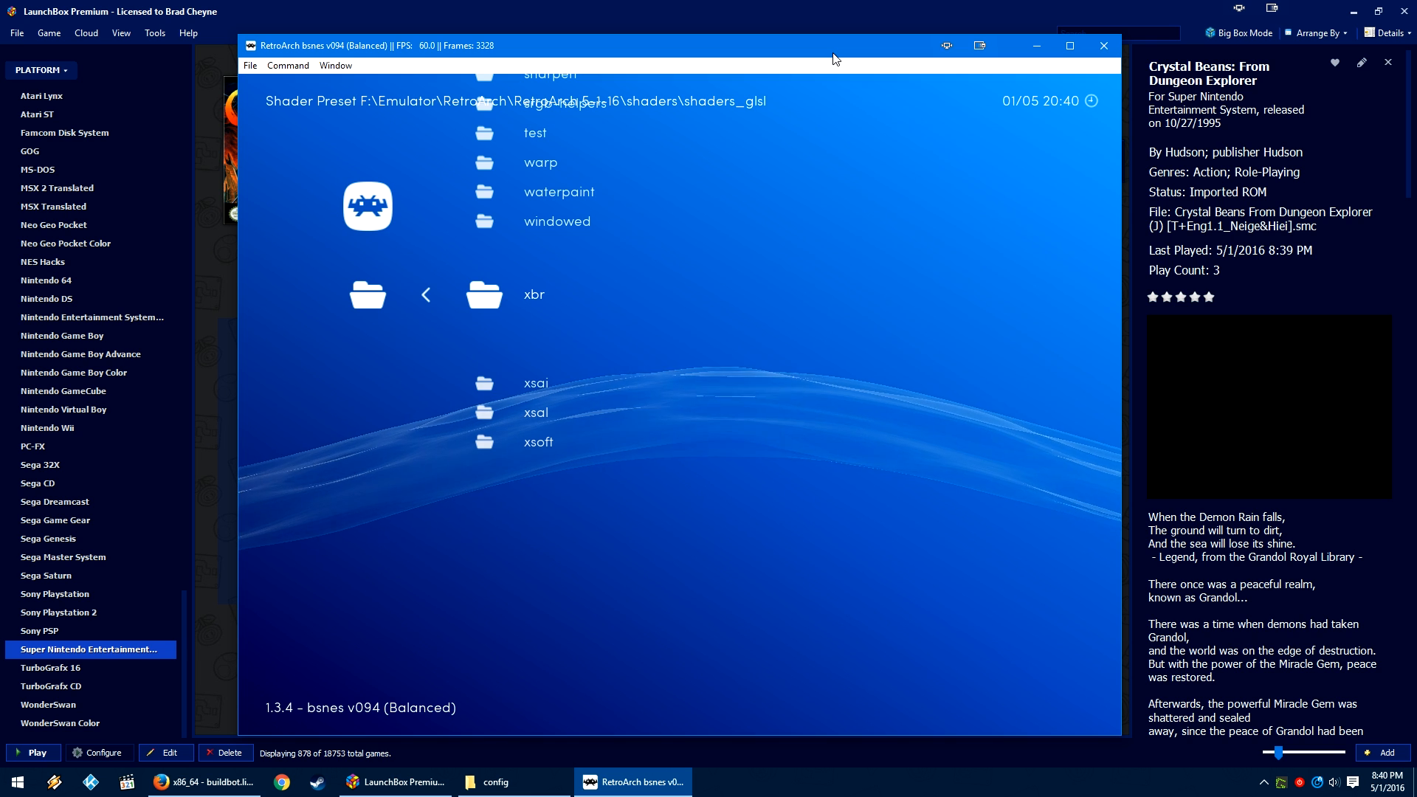
key("Up")
key("Up")
key("Up")
key("Up")
key("Up")
key("Up")
key("Up")
key("Up")
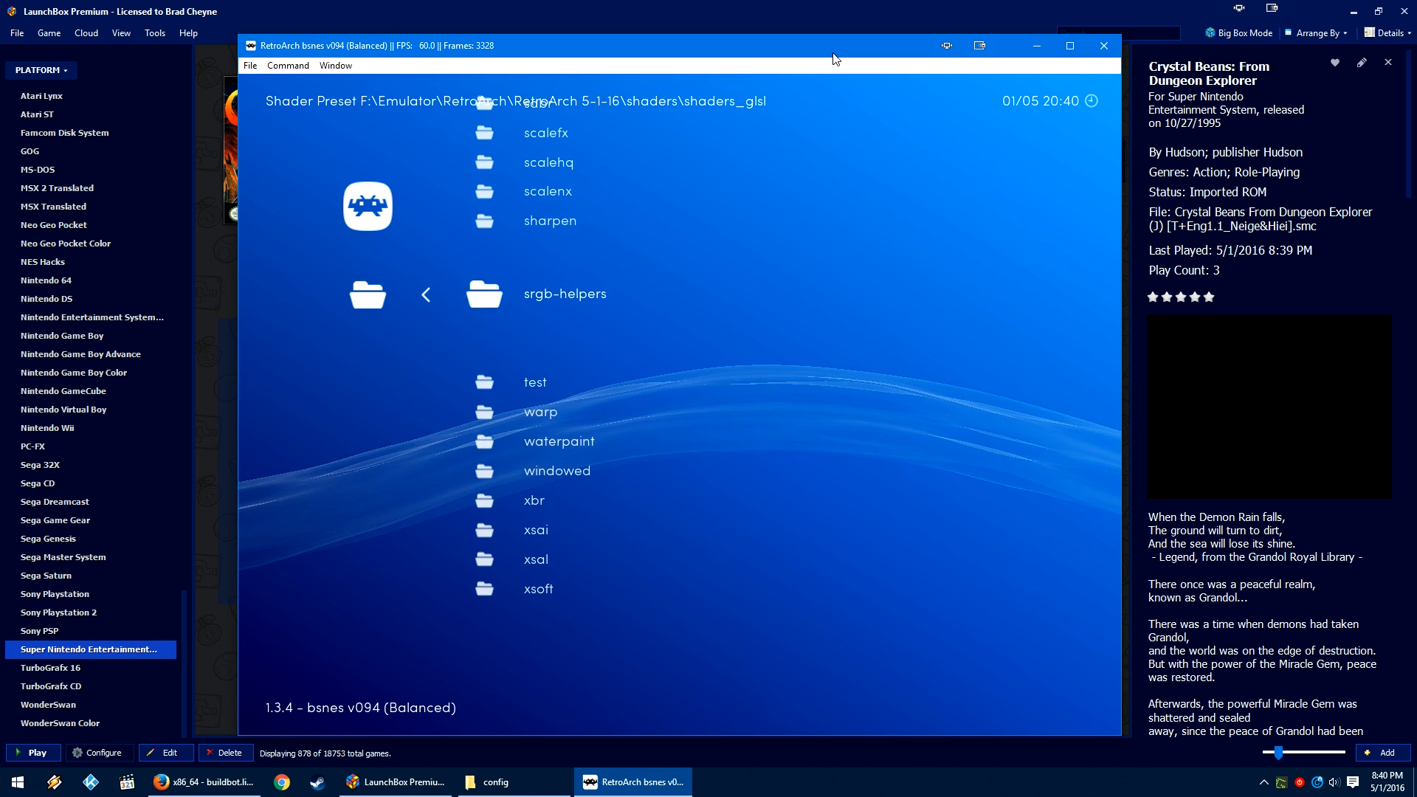
key("Up")
key("Up")
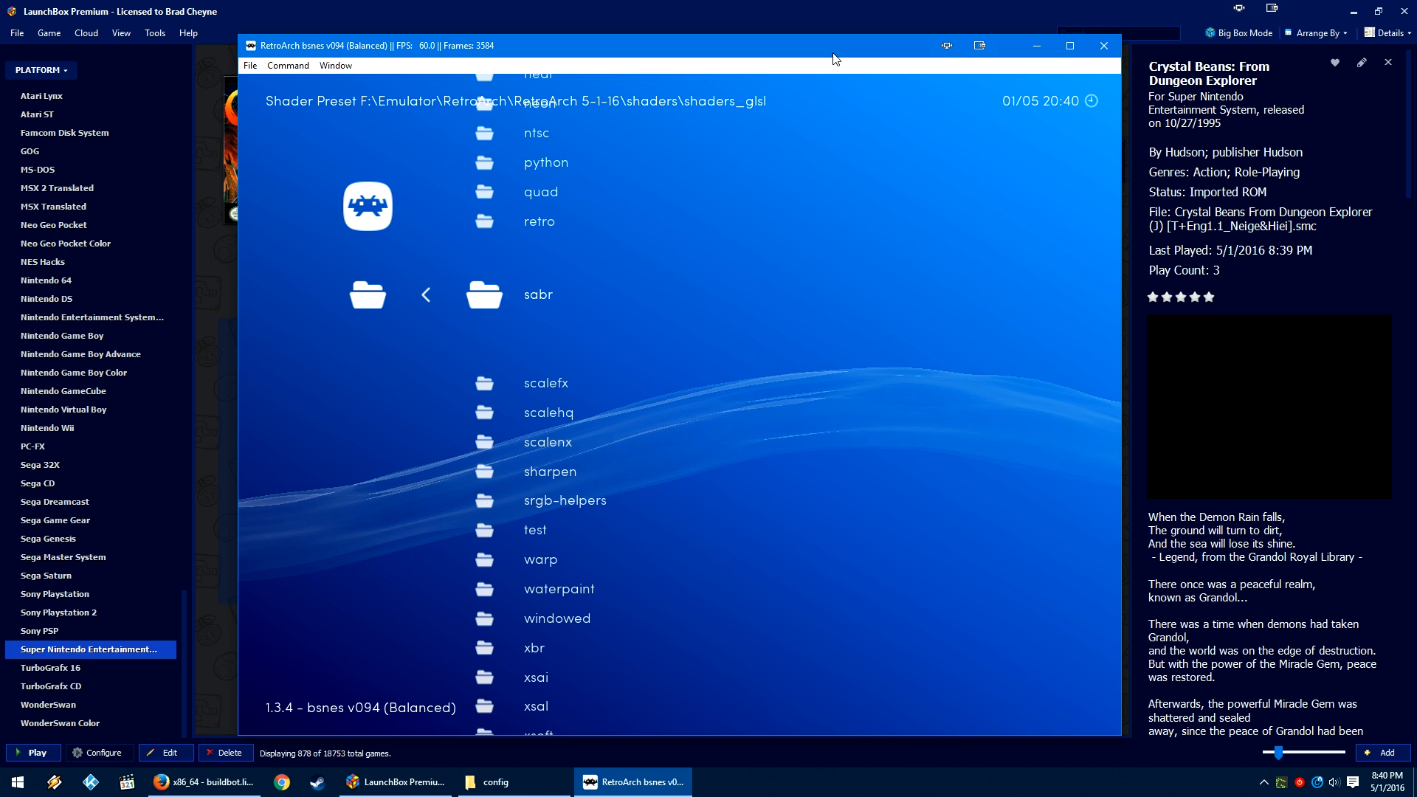
key("Down")
key("Down")
key("Down")
key("Down")
key("Down")
key("Down")
key("Down")
key("Down")
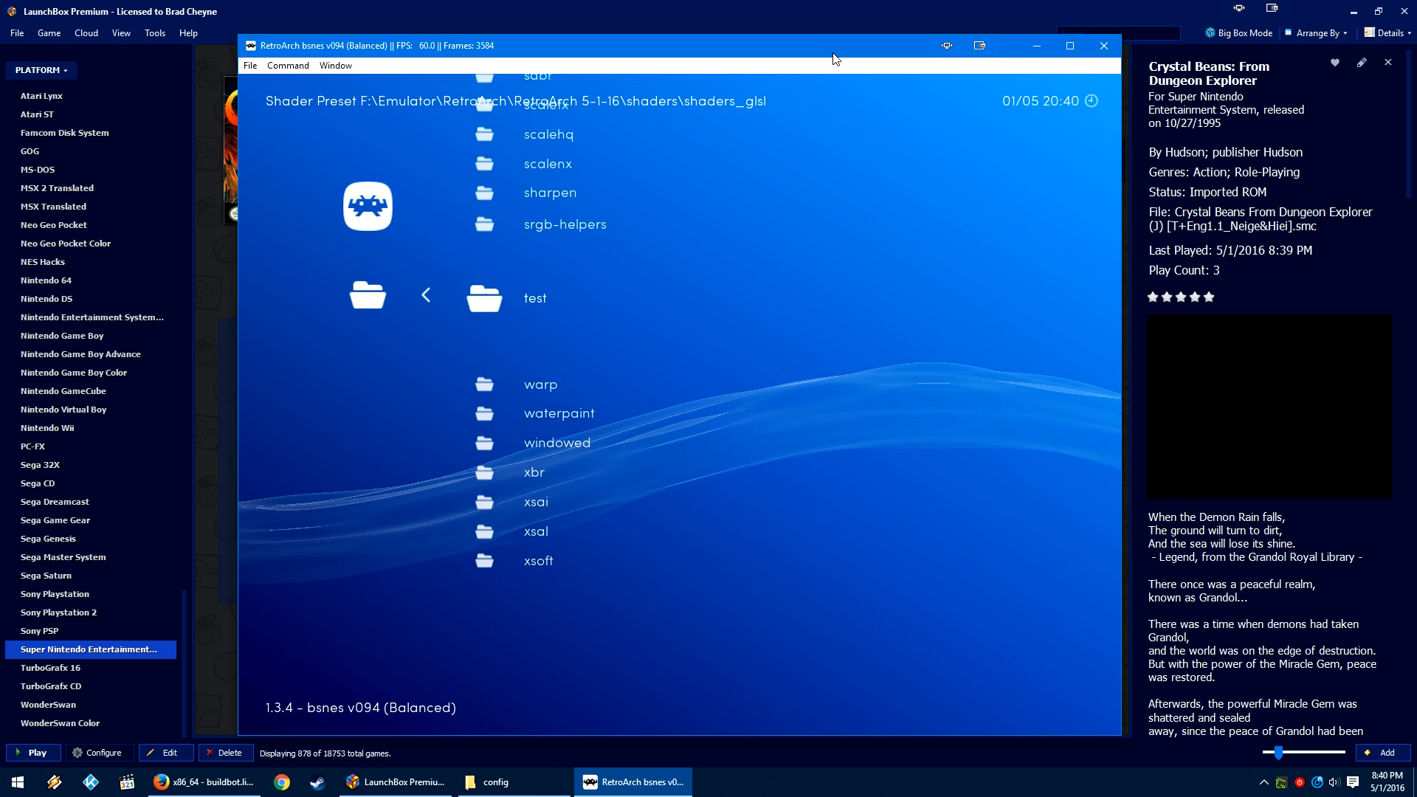
key("Down")
Step: Open the retro folder of shader presets
key("Up")
key("Up")
key("Up")
key("Up")
key("Up")
key("Up")
key("Up")
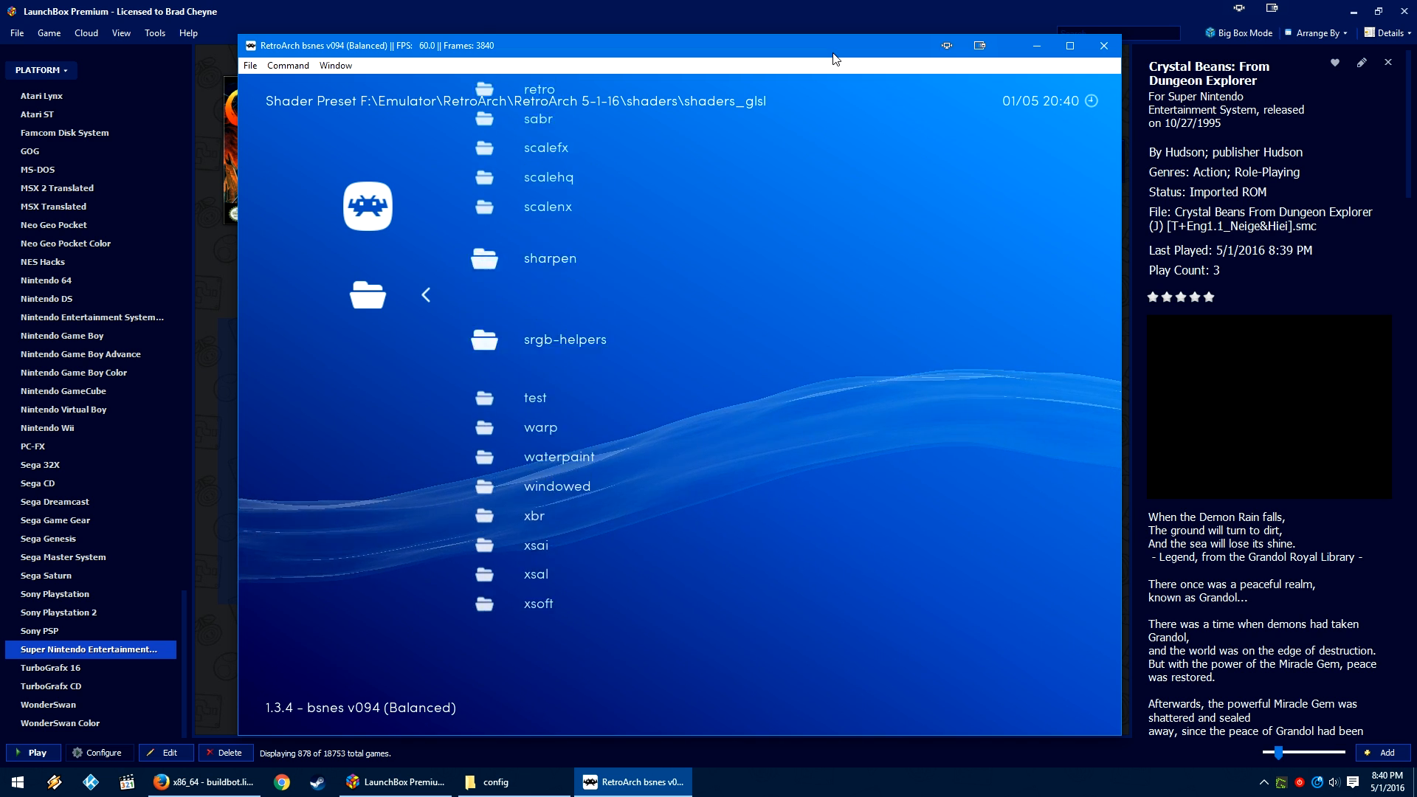
key("Up")
key("Up")
key("Up")
key("Return")
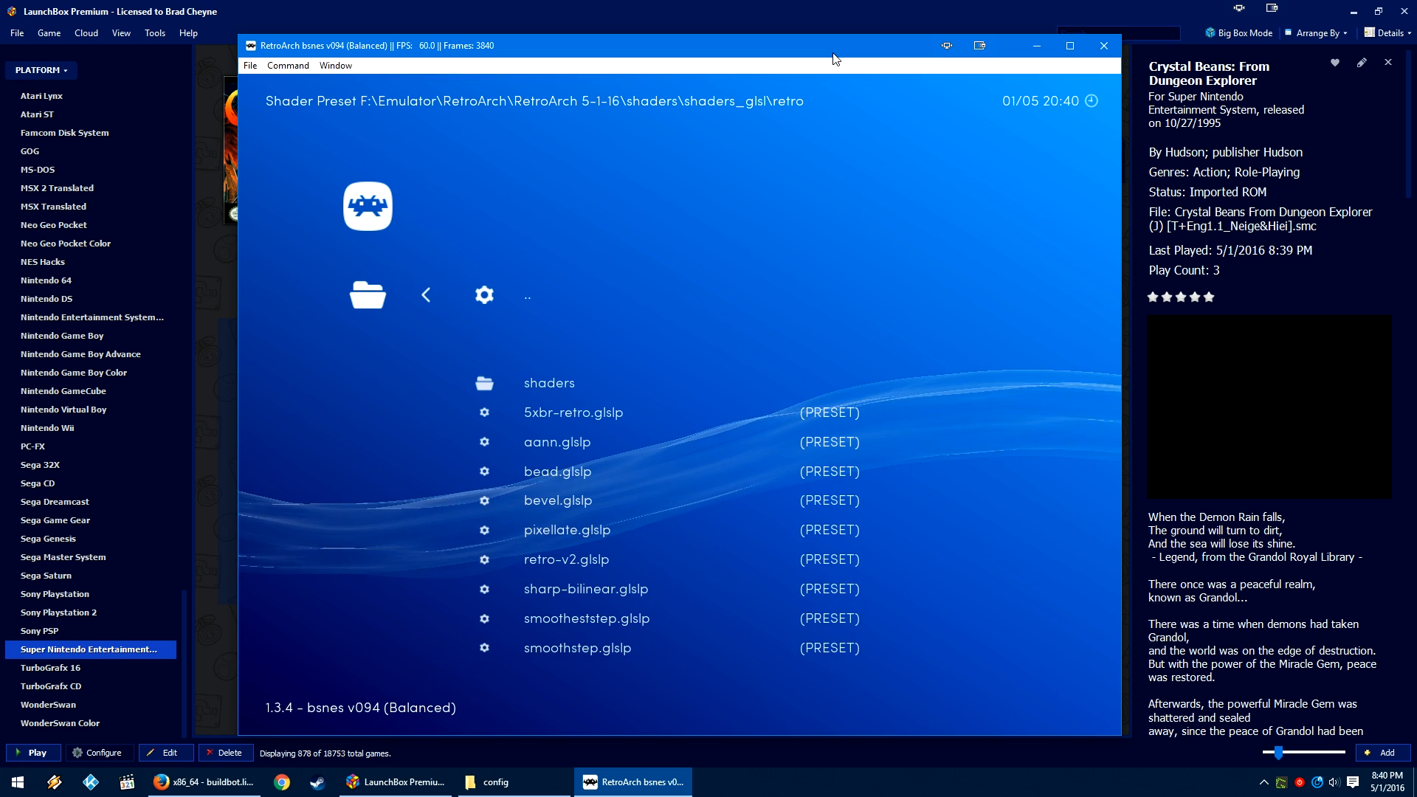
Step: Load the pixellate.glslp shader preset from the retro folder
key("Down")
key("Down")
key("Down")
key("Down")
key("Down")
key("Down")
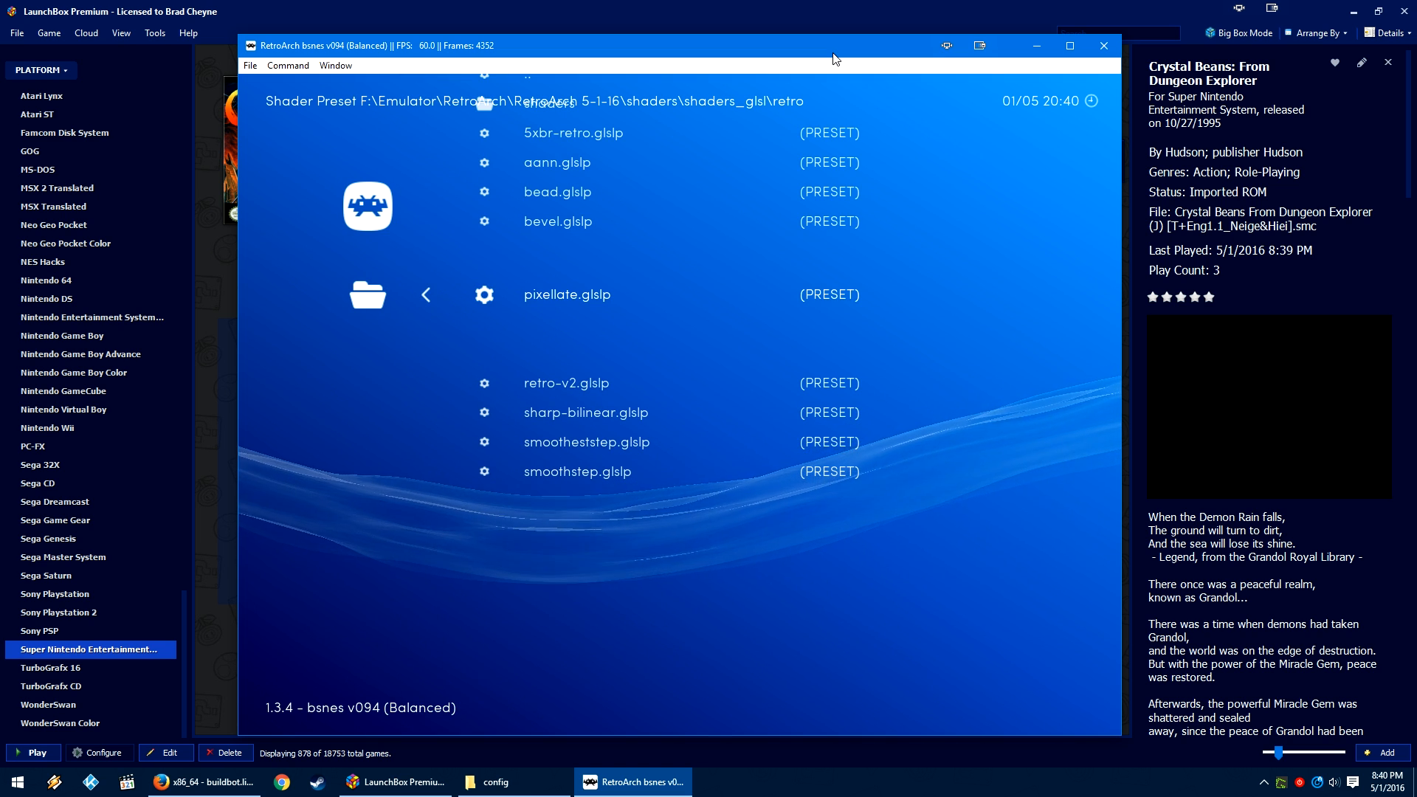
key("Return")
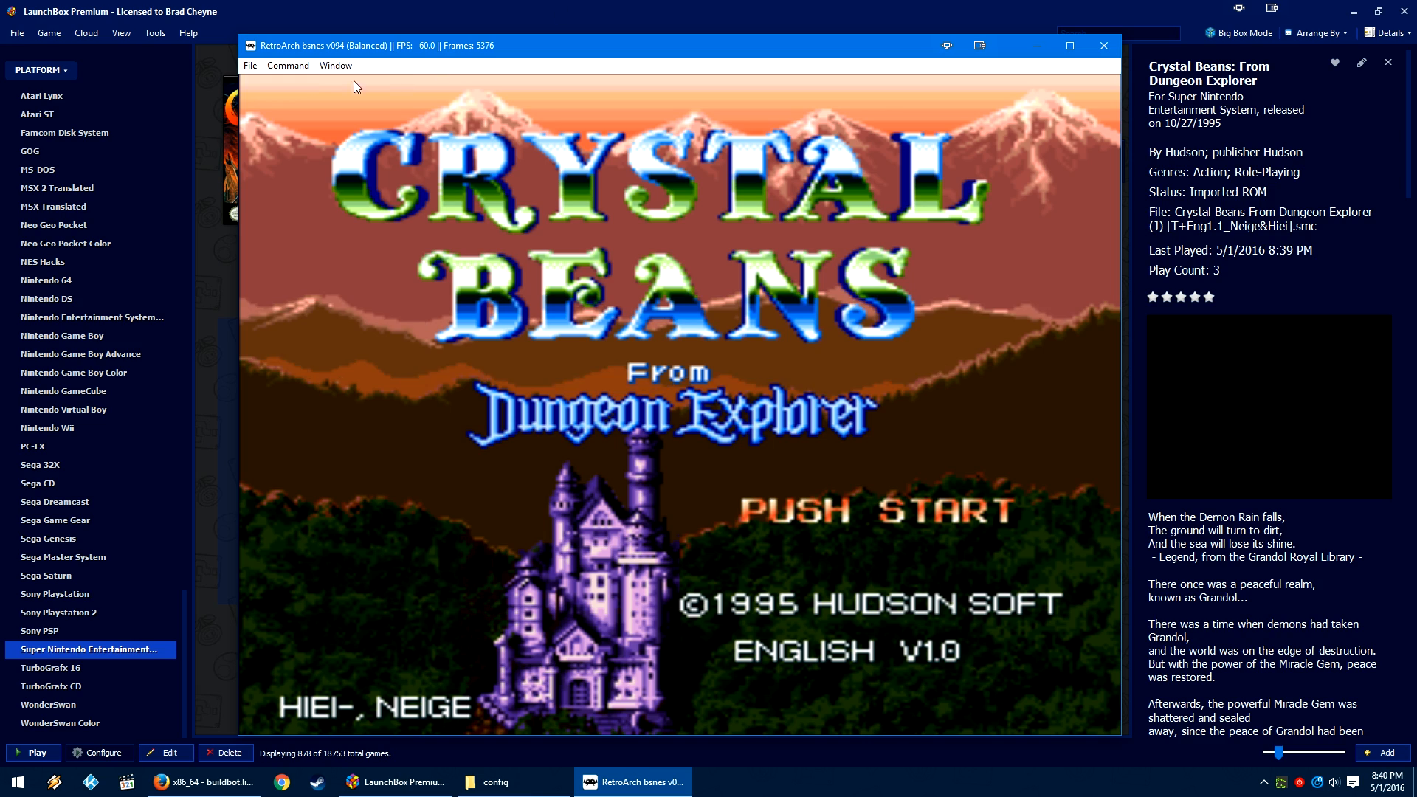
Step: Set the game window's windowed scale to 1x
left_click(336, 66)
mouse_move(373, 82)
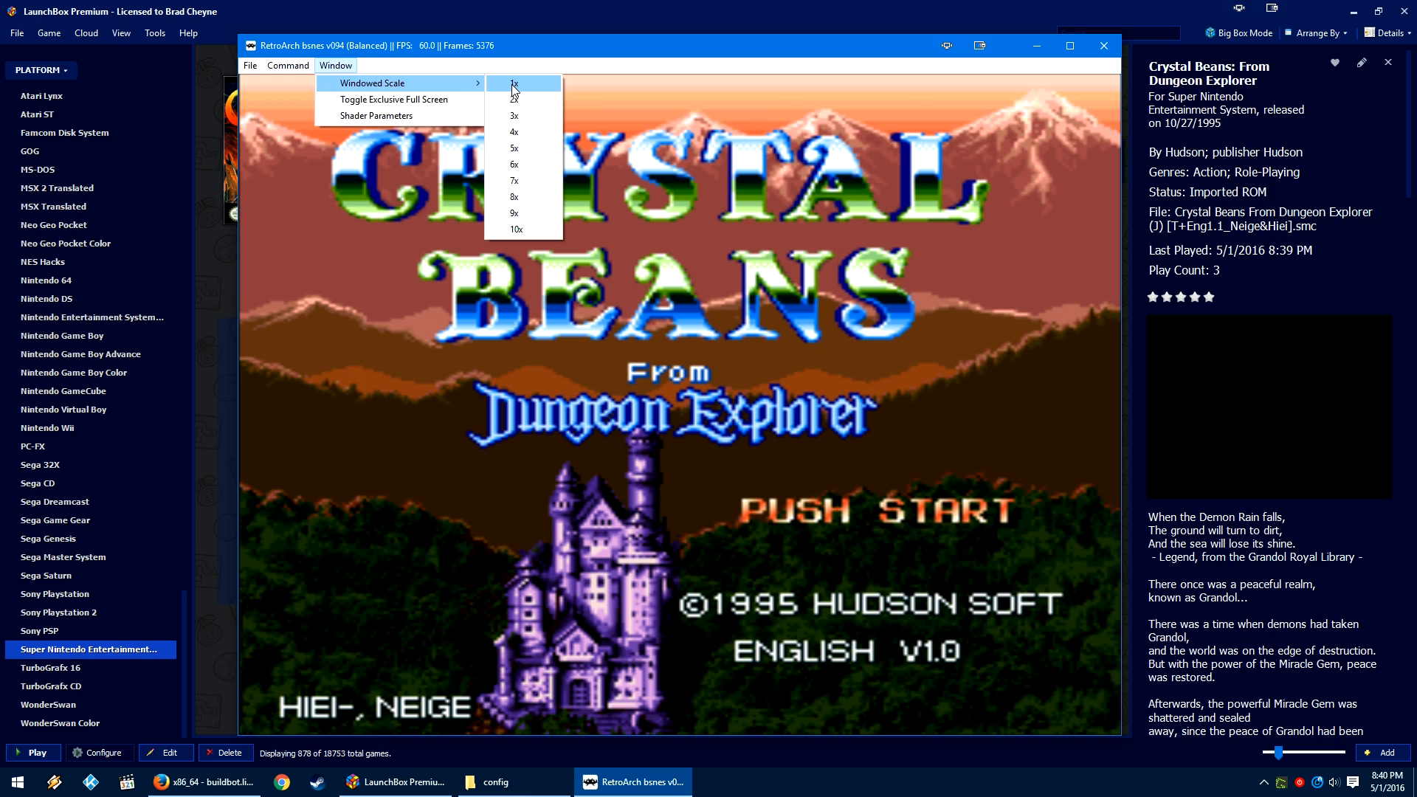
left_click(505, 84)
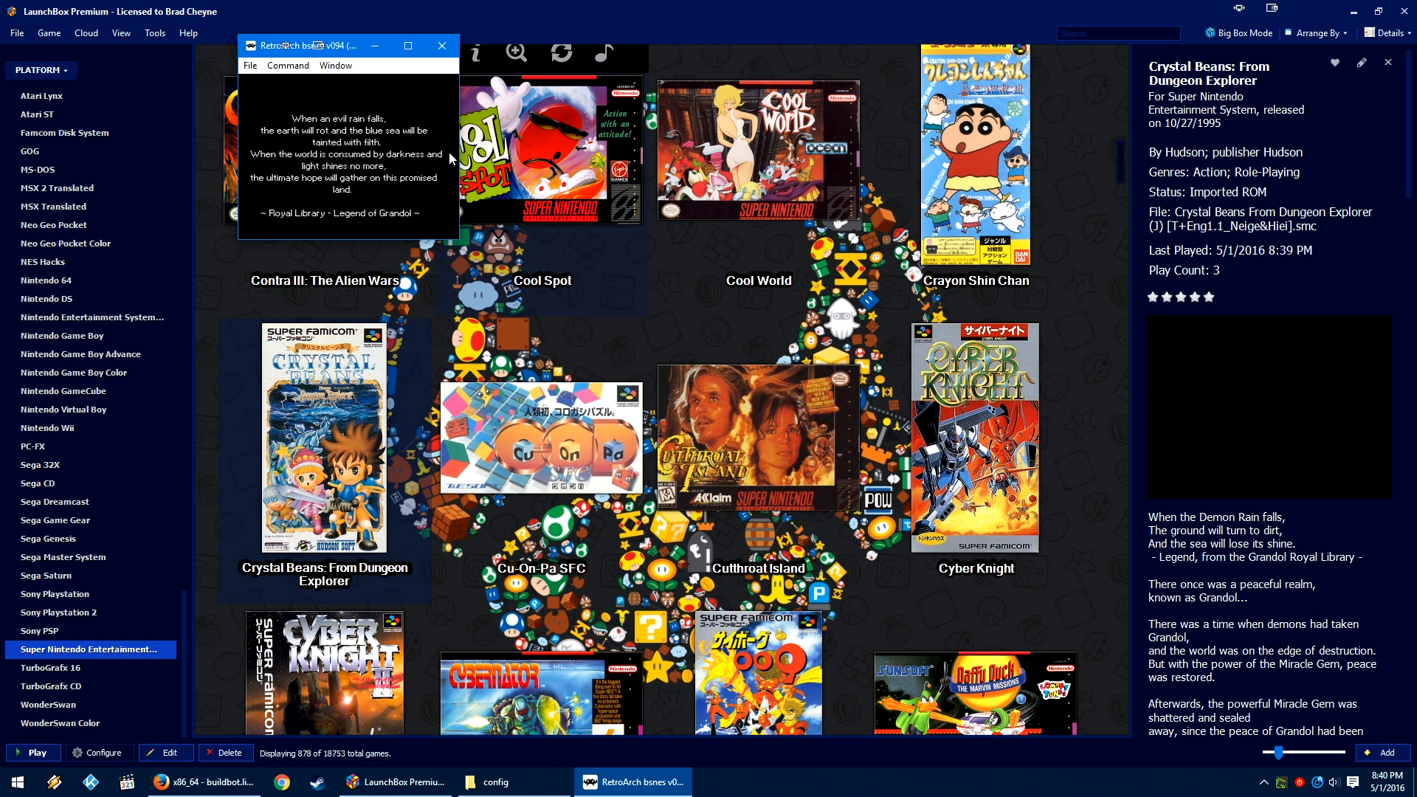
Step: Set the game window's windowed scale to 4x
left_click(341, 66)
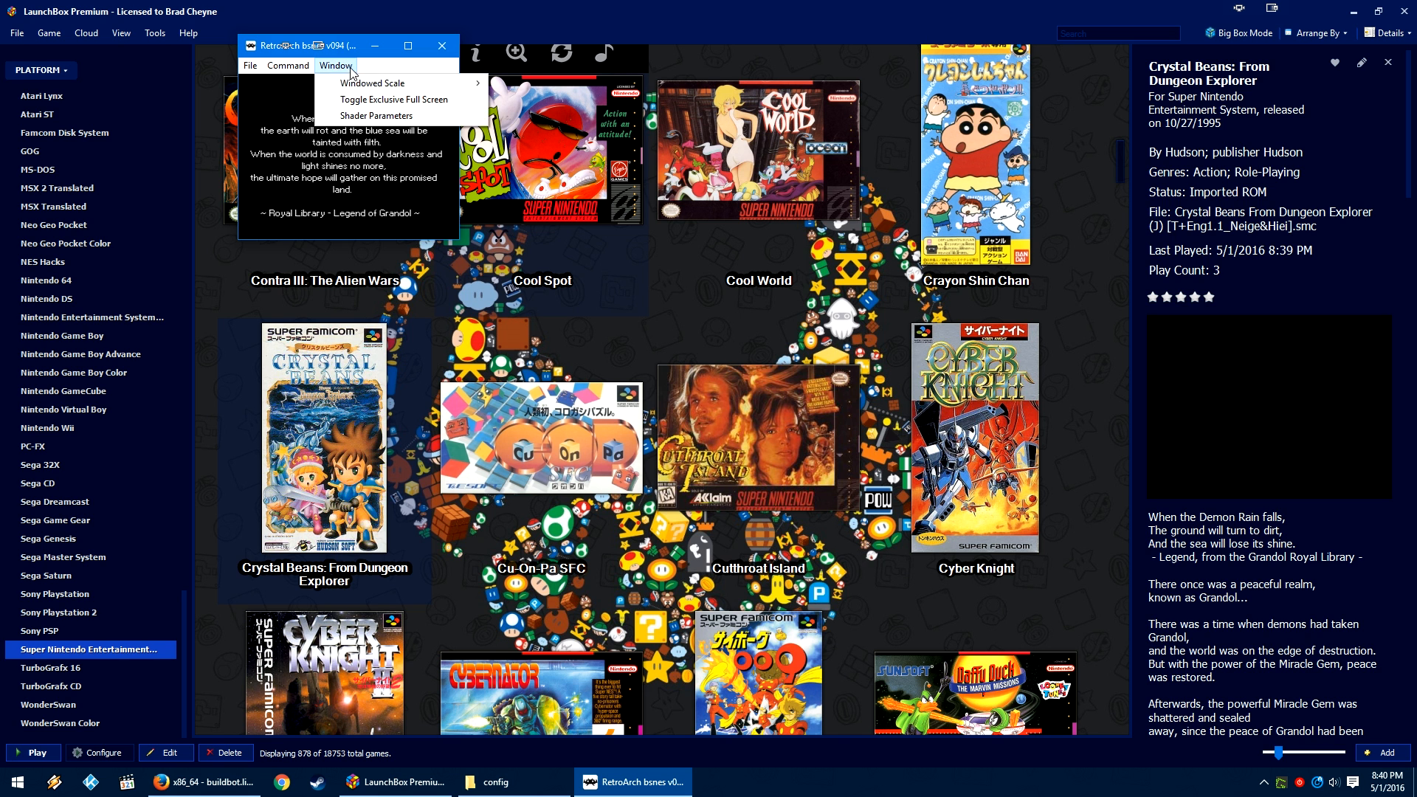
mouse_move(373, 82)
left_click(521, 139)
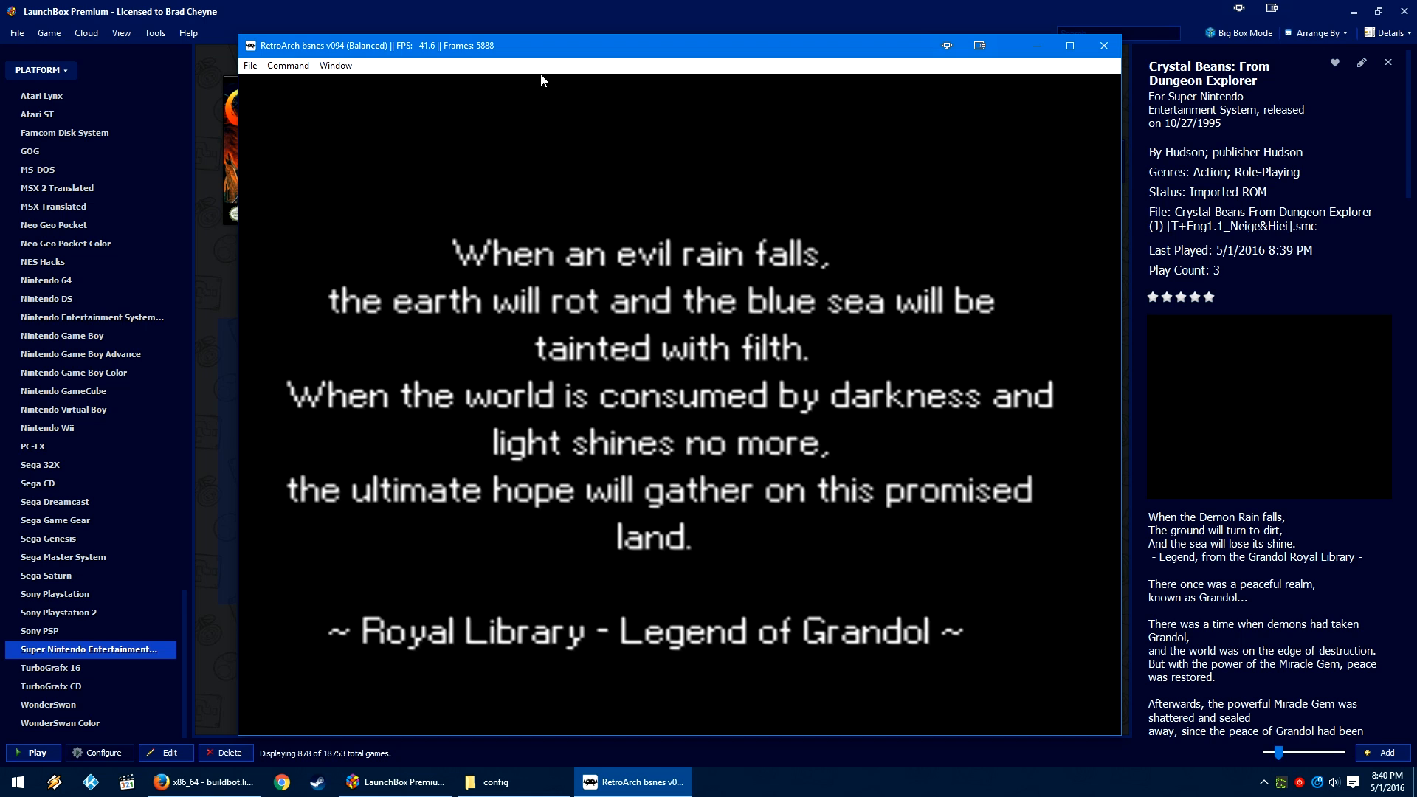
Step: Load the pixellate.glslp shader preset from the retro folder and set the Shader #0 Scale to 5x
key("F1")
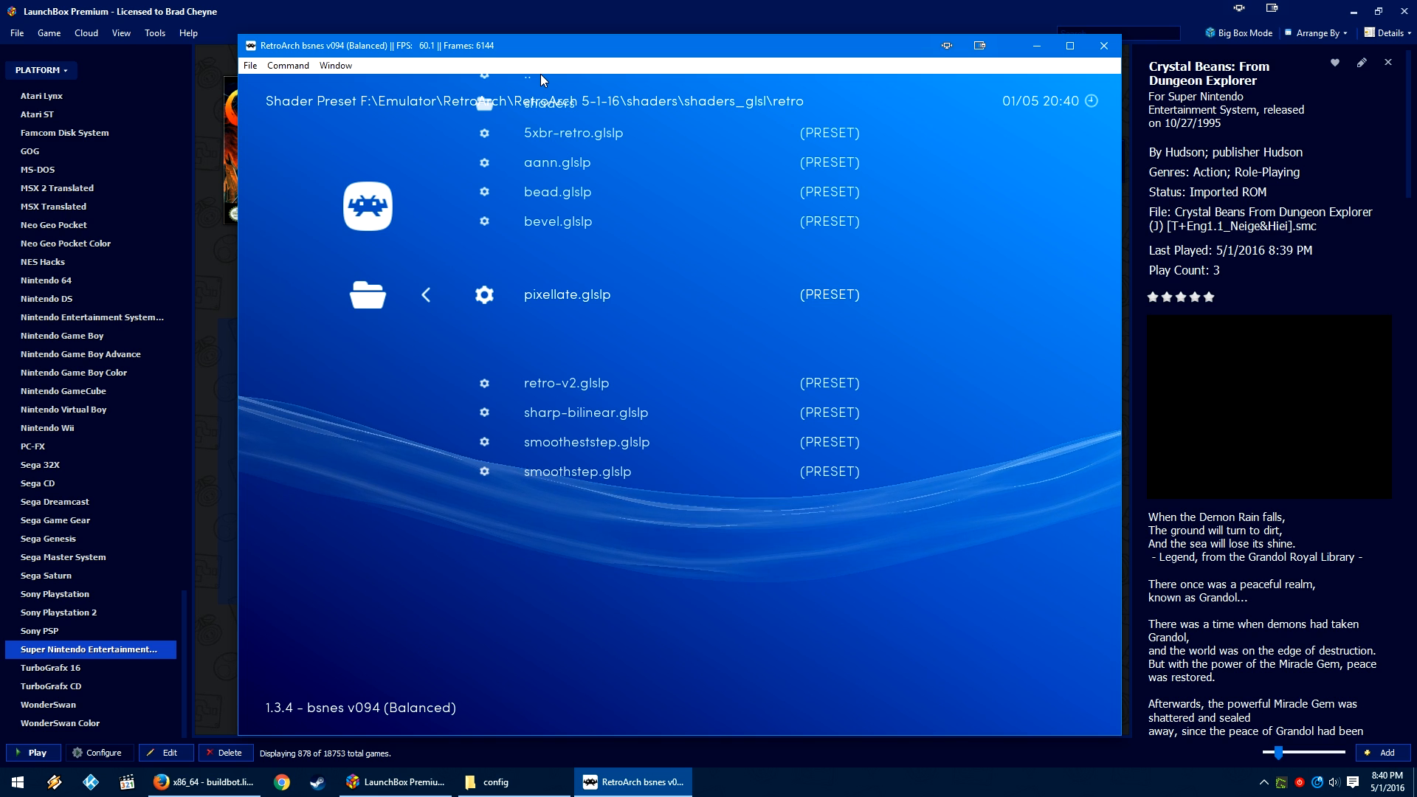
key("Return")
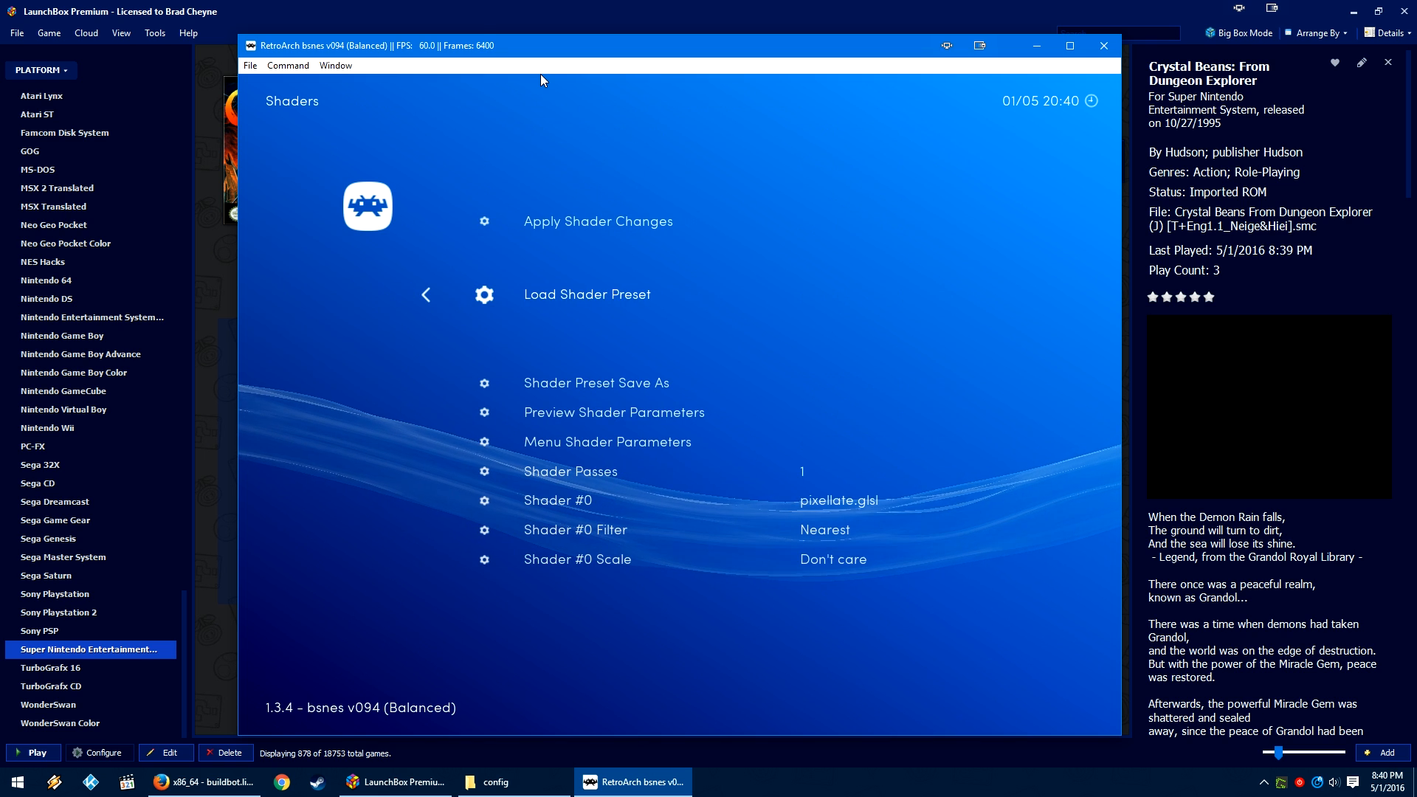
key("Down")
key("Down")
key("Down")
key("Down")
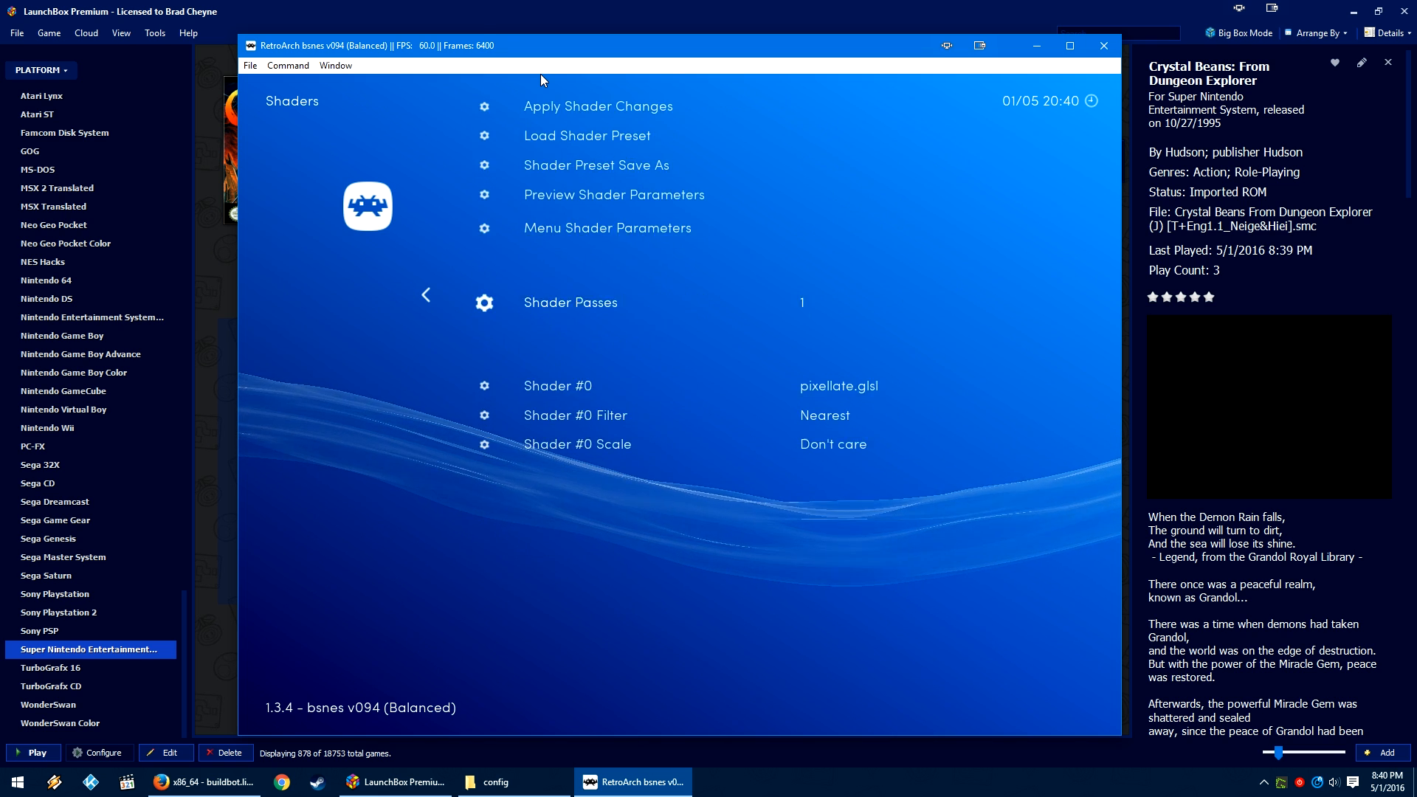
key("Down")
key("Up")
key("Up")
key("Up")
key("Up")
key("Up")
key("Up")
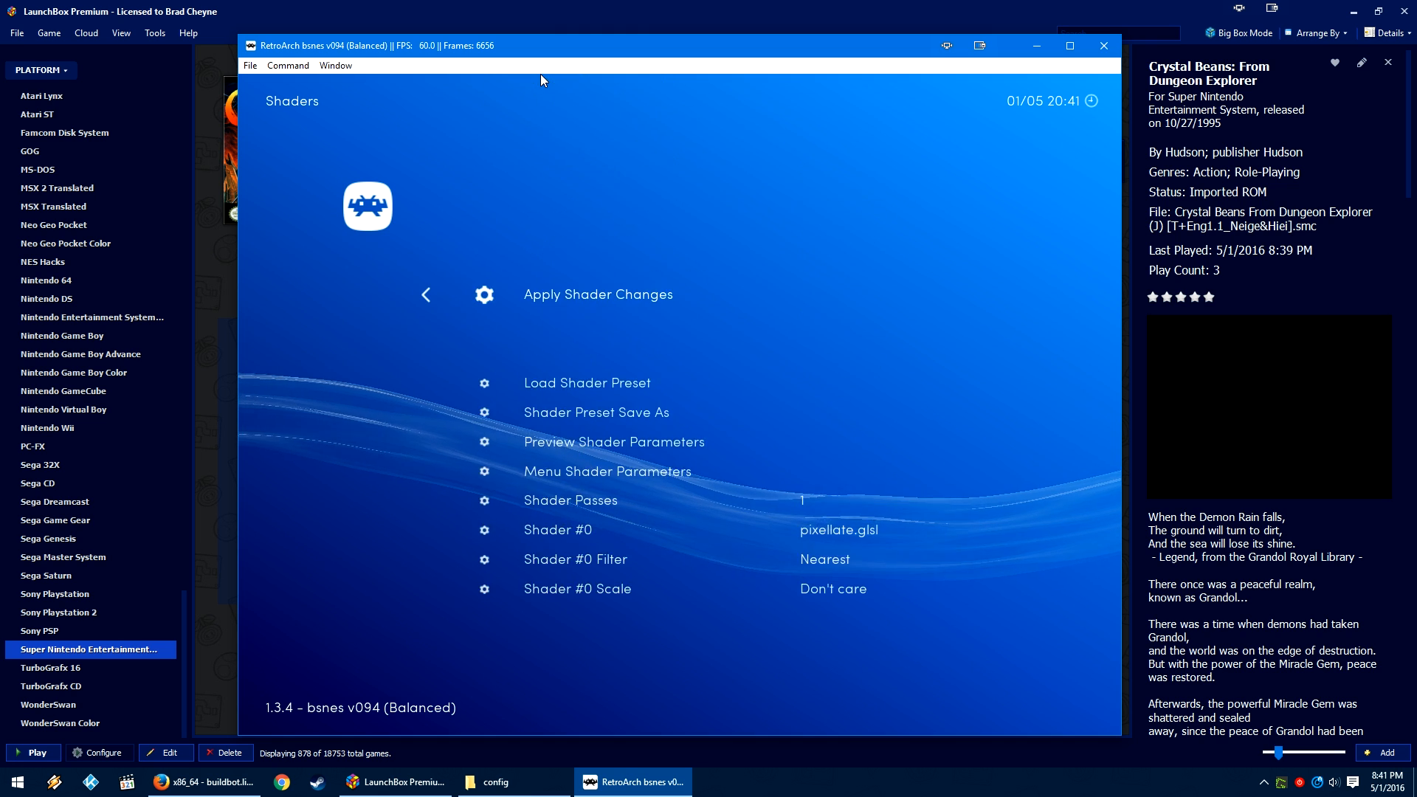
key("Up")
key("Right")
key("Right")
key("Right")
key("Right")
key("Right")
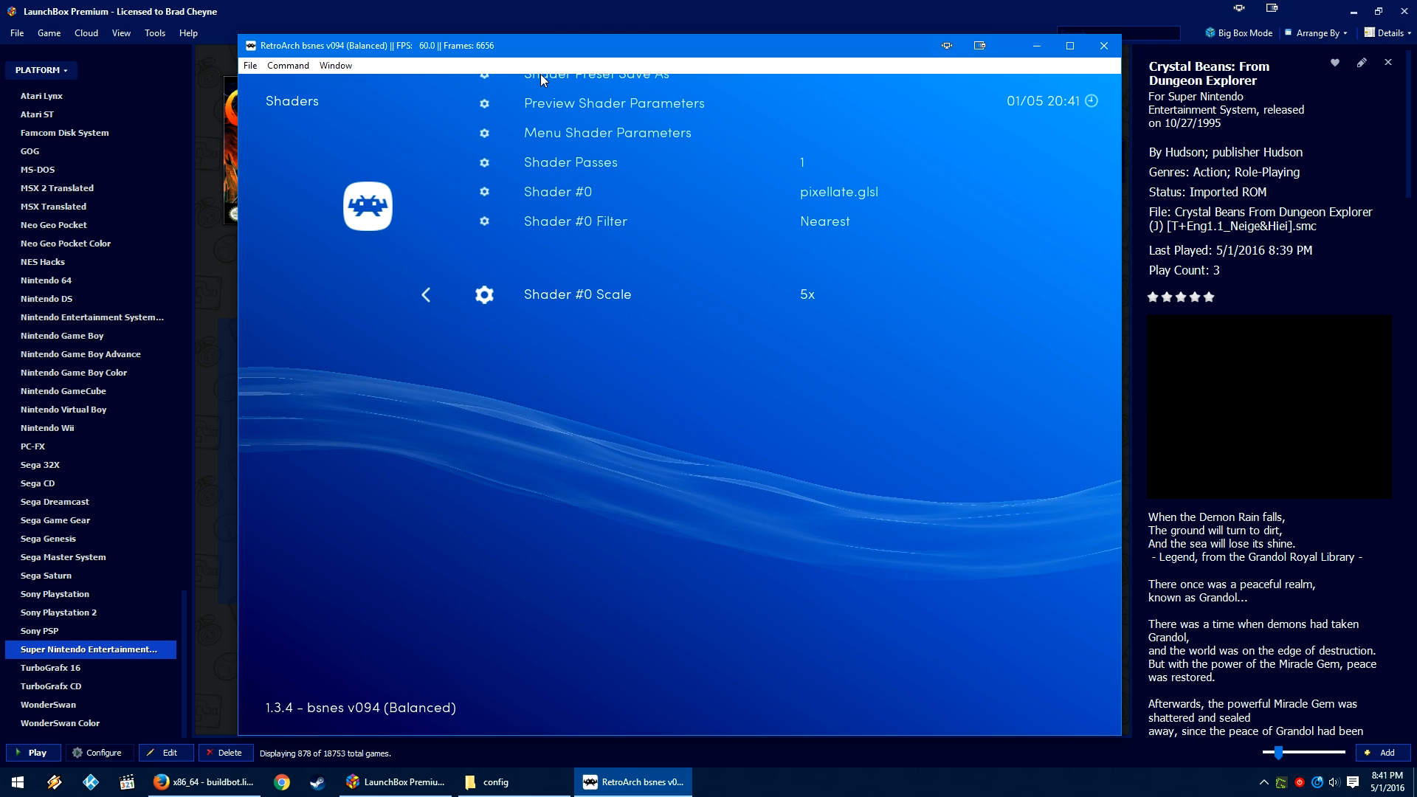
Step: Apply the shader changes and return to the running game
key("Up")
key("Up")
key("Up")
key("Up")
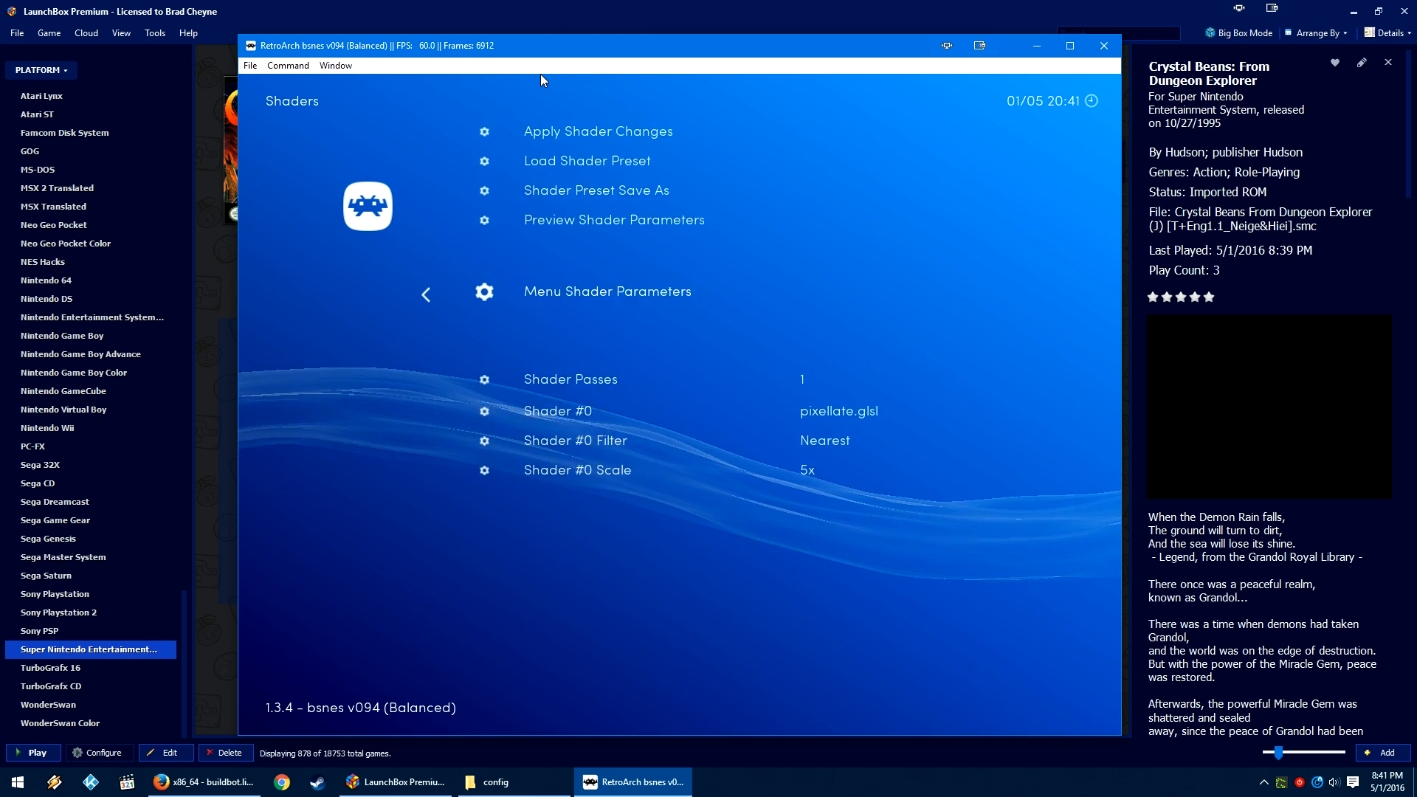
key("Up")
key("Up")
key("Up")
key("Up")
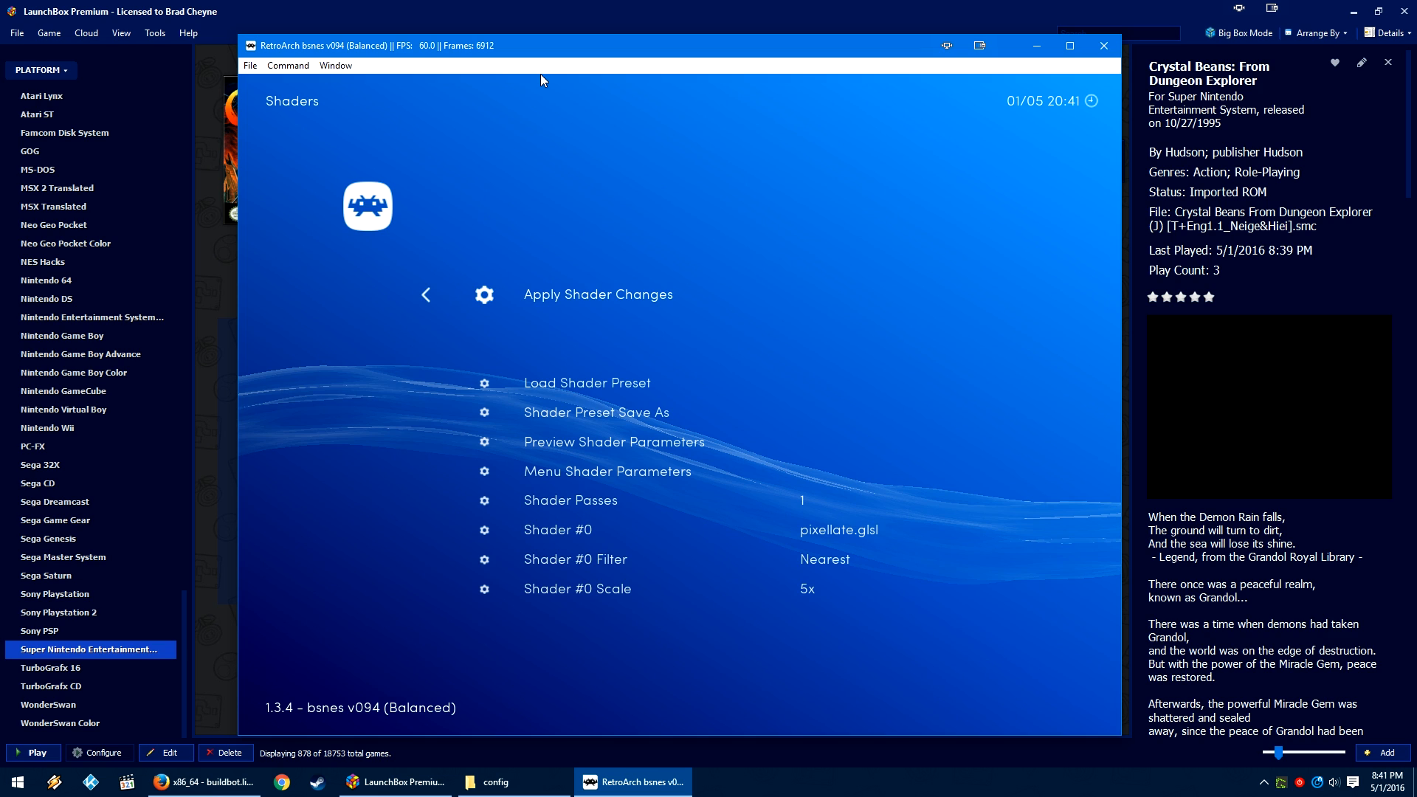
key("F1")
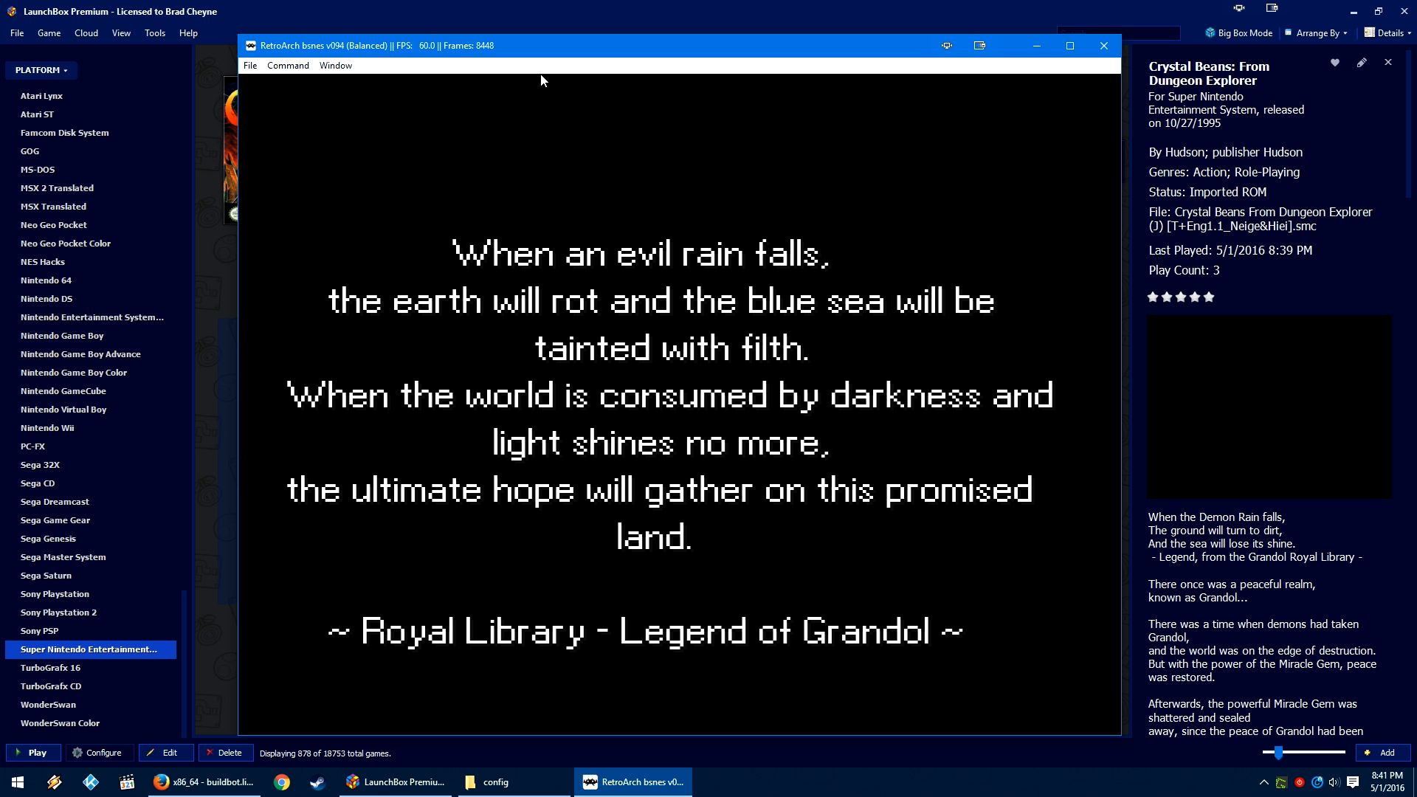
Step: Go back to the main menu and move to the Save Current Config entry
key("F1")
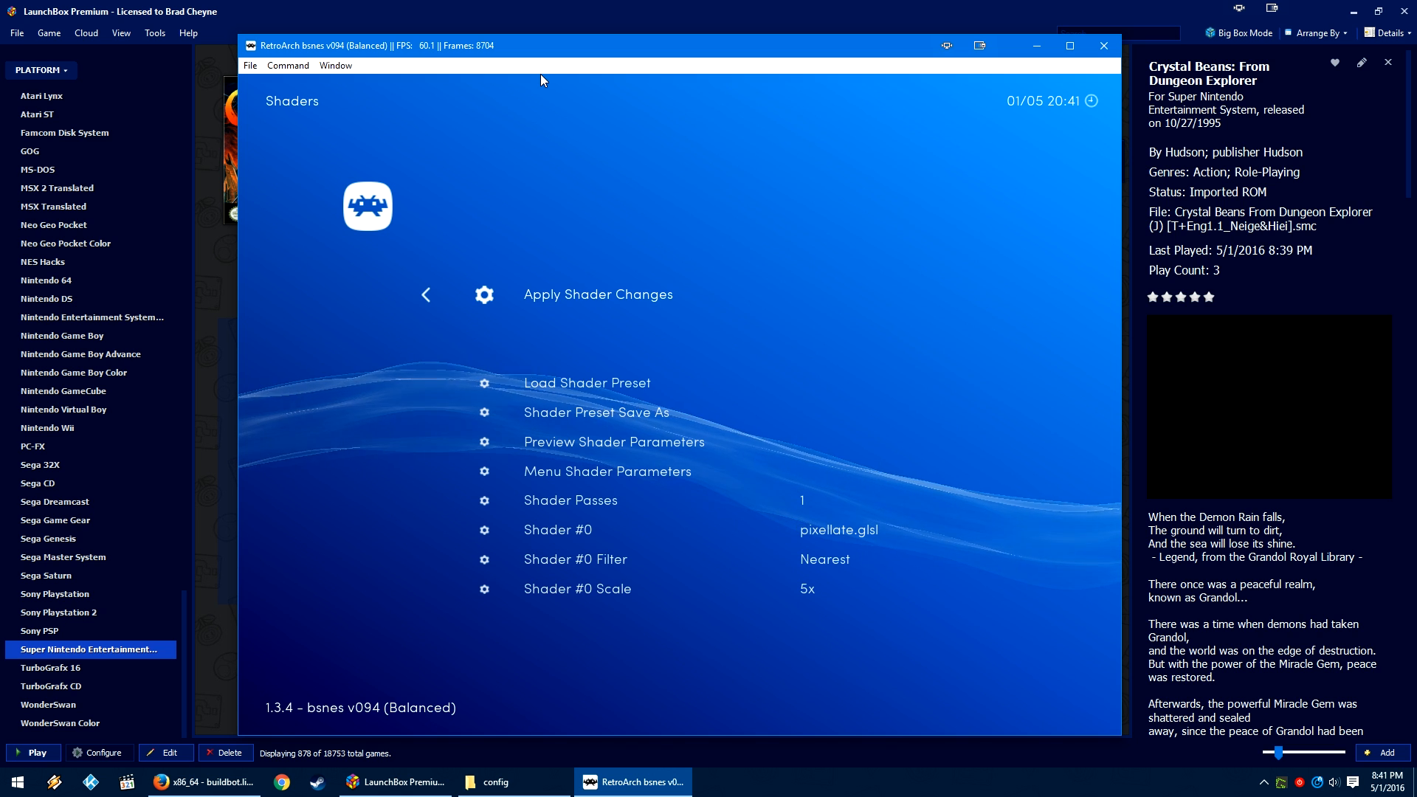
key("BackSpace")
key("BackSpace")
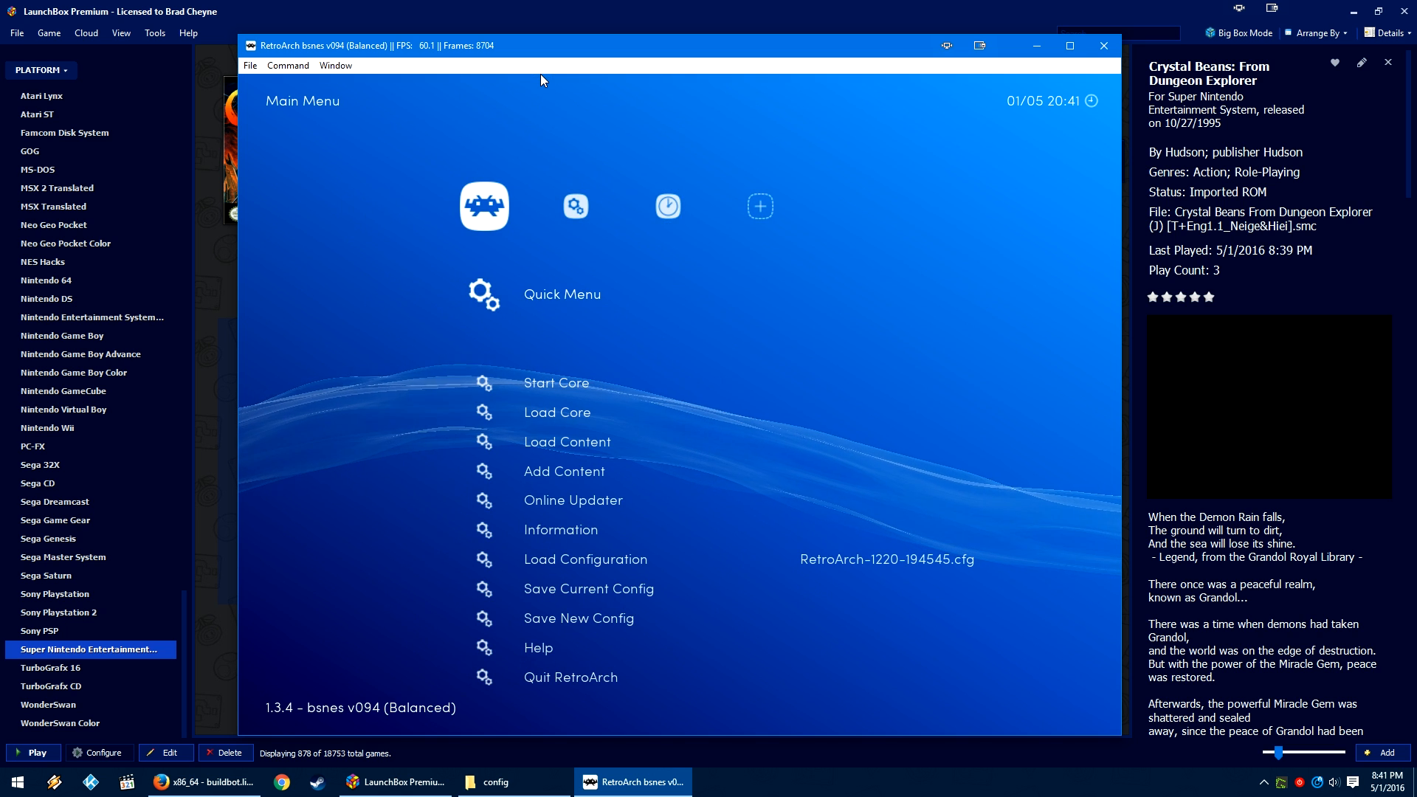
key("Down")
key("Down")
key("Down")
key("Down")
key("Down")
key("Down")
key("Down")
key("Down")
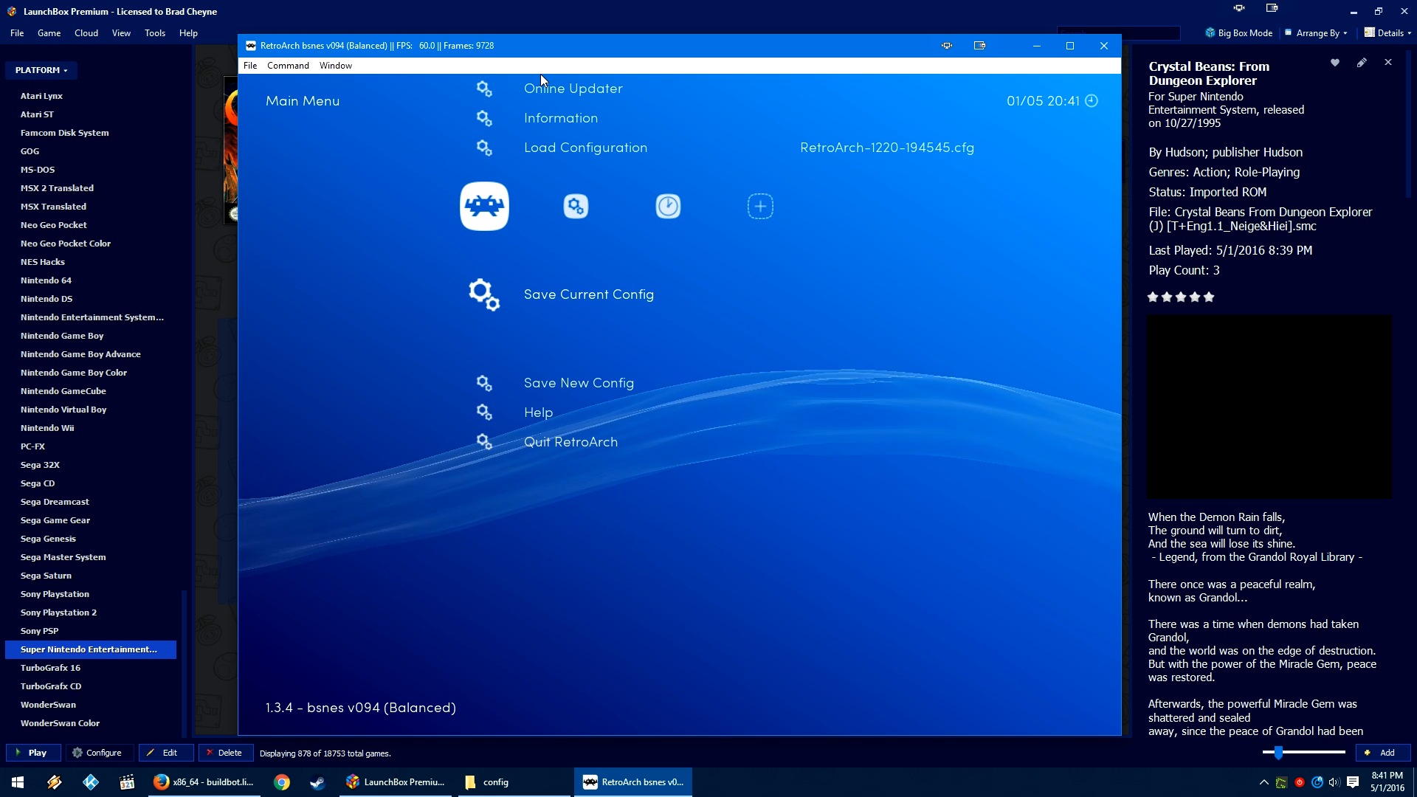
Step: Open the Input settings
key("Right")
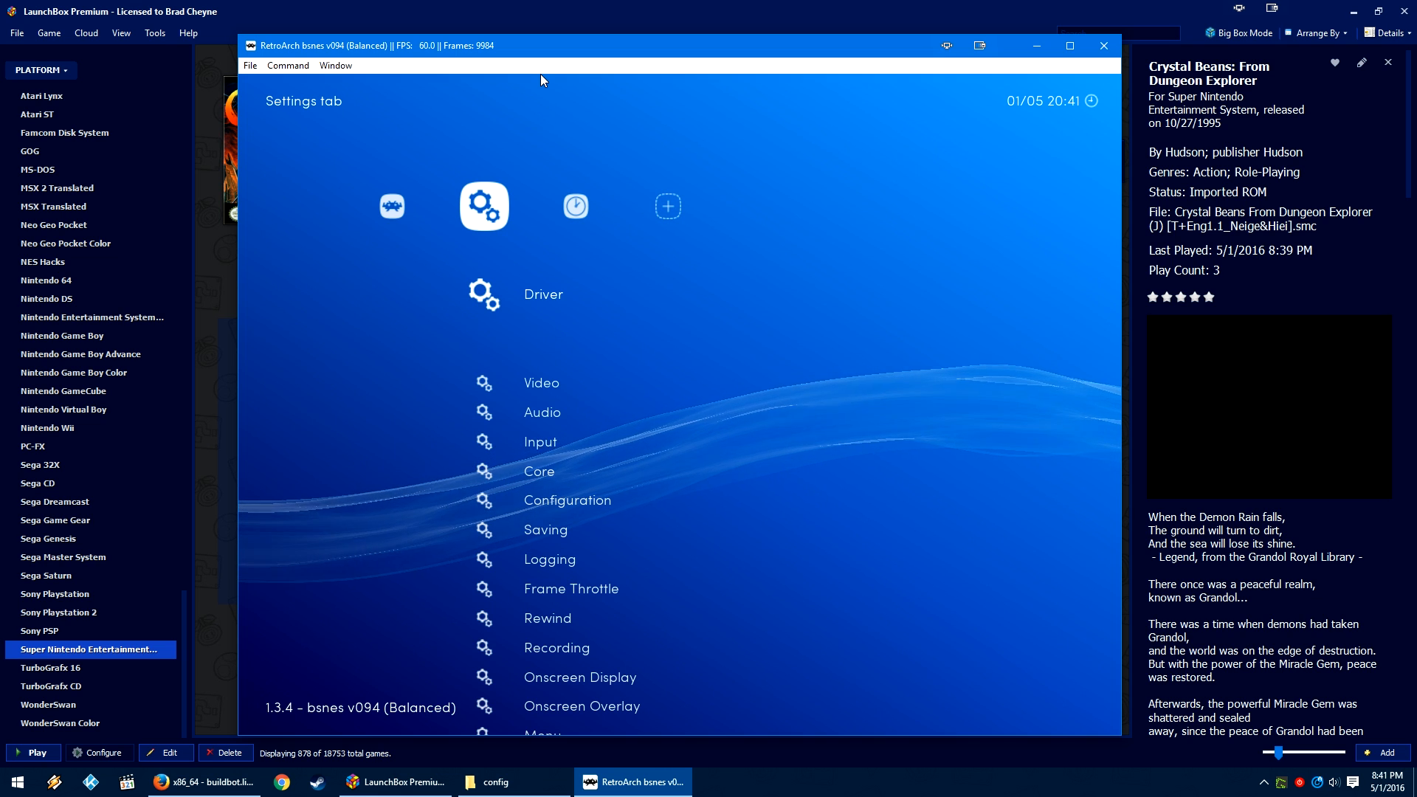
key("Down")
key("Down")
key("Down")
key("Return")
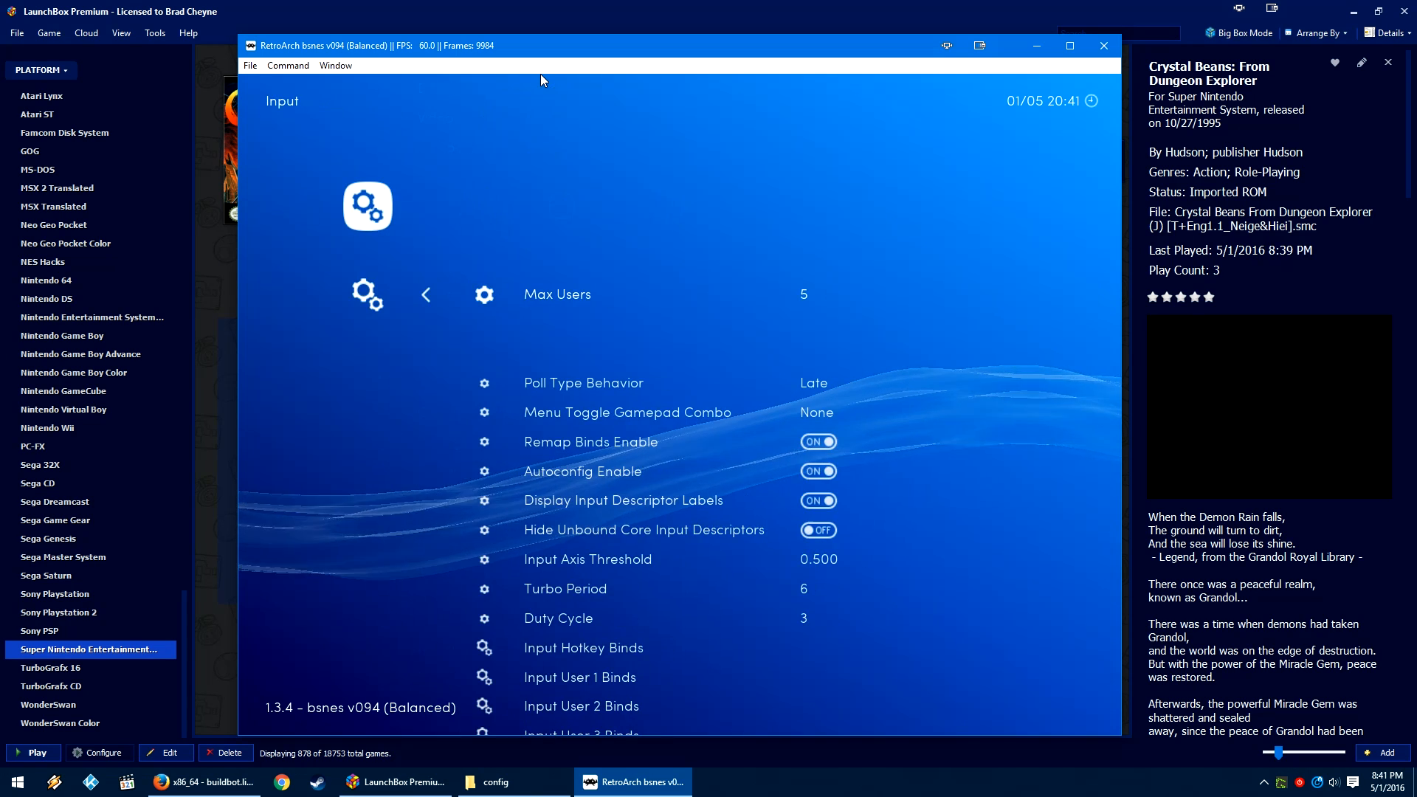
Step: Open the Input User 1 Binds and move to the User 1 Device Index setting
key("Down")
key("Down")
key("Down")
key("Down")
key("Down")
key("Down")
key("Down")
key("Down")
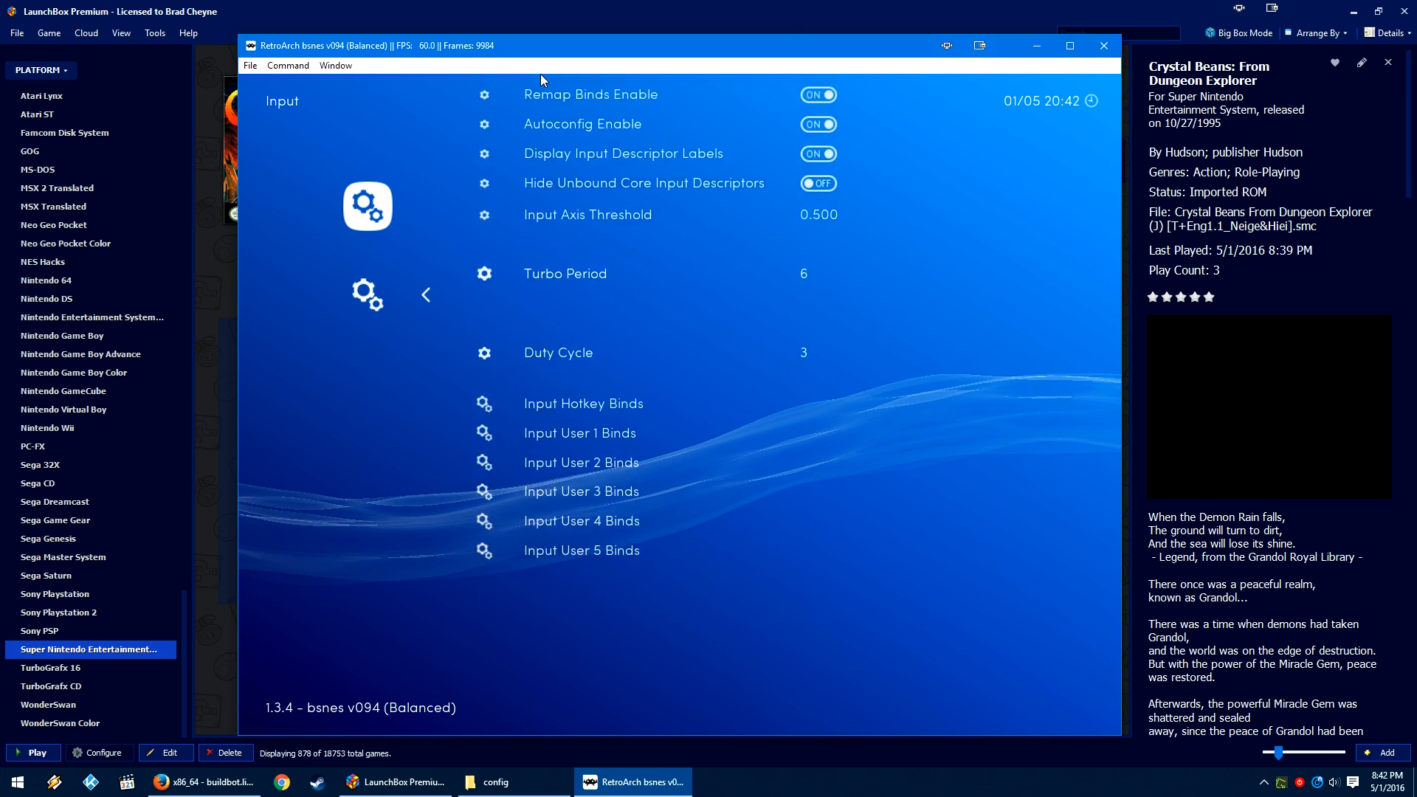
key("Down")
key("Down")
key("Down")
key("Return")
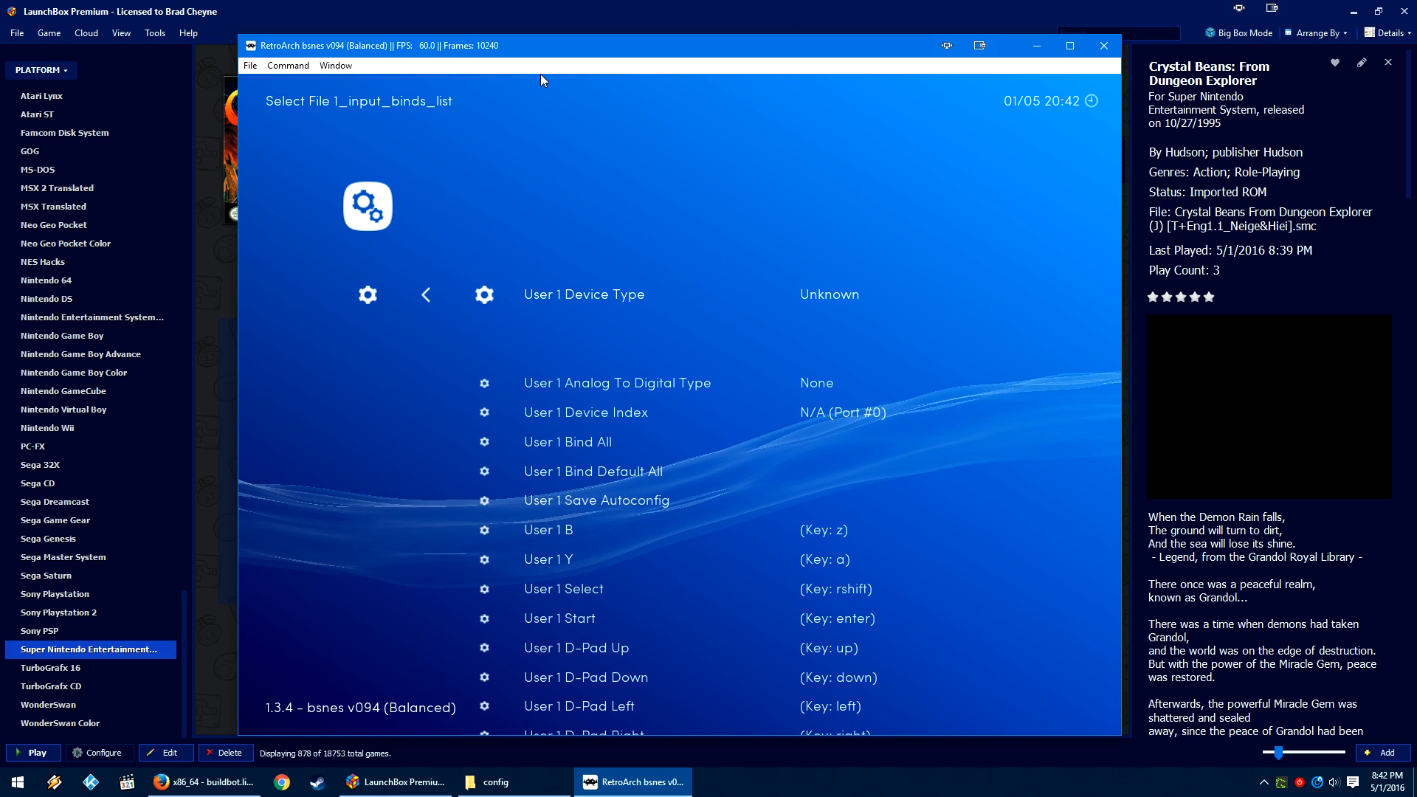
key("Down")
key("Down")
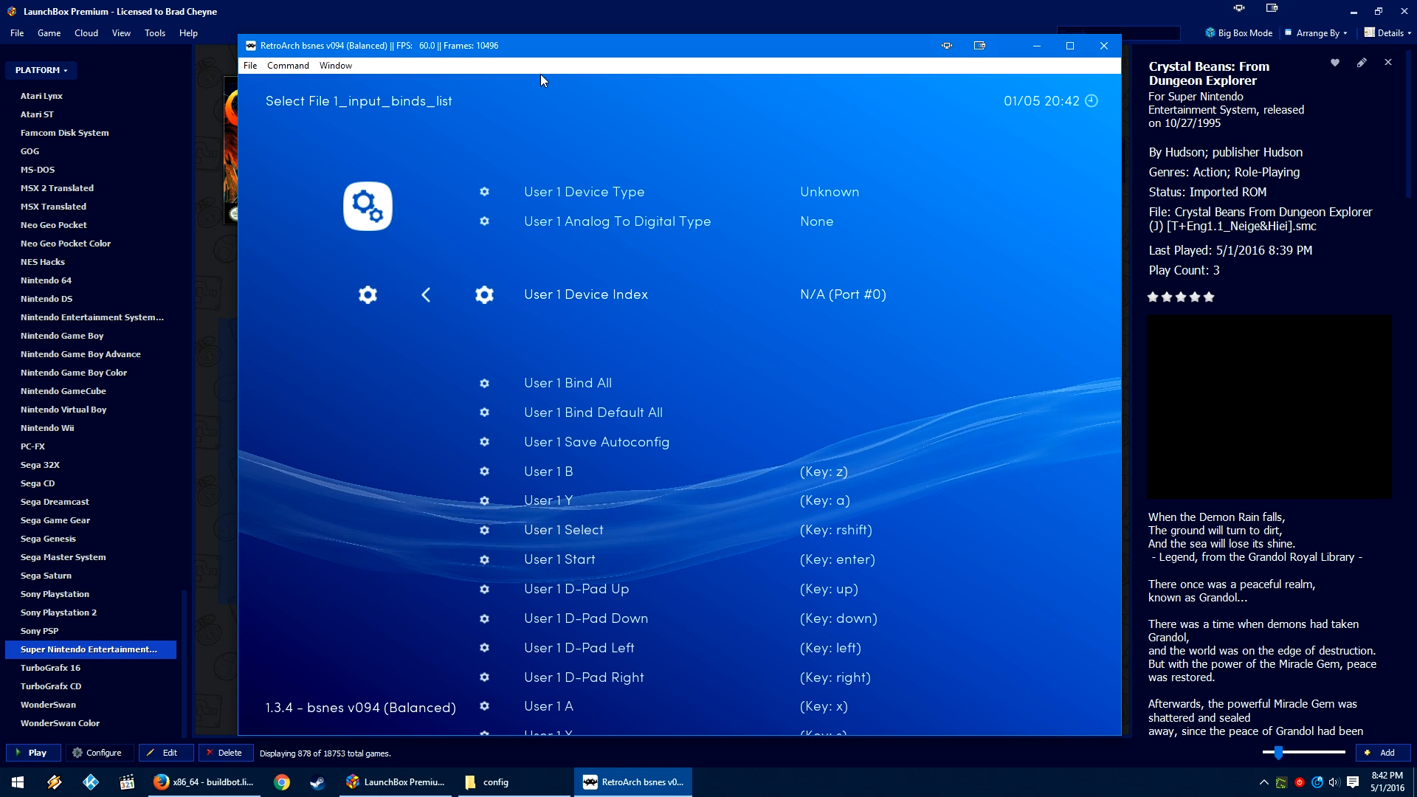
Step: Switch to InputMapper and expand the connected controller's profile details
left_click(1263, 784)
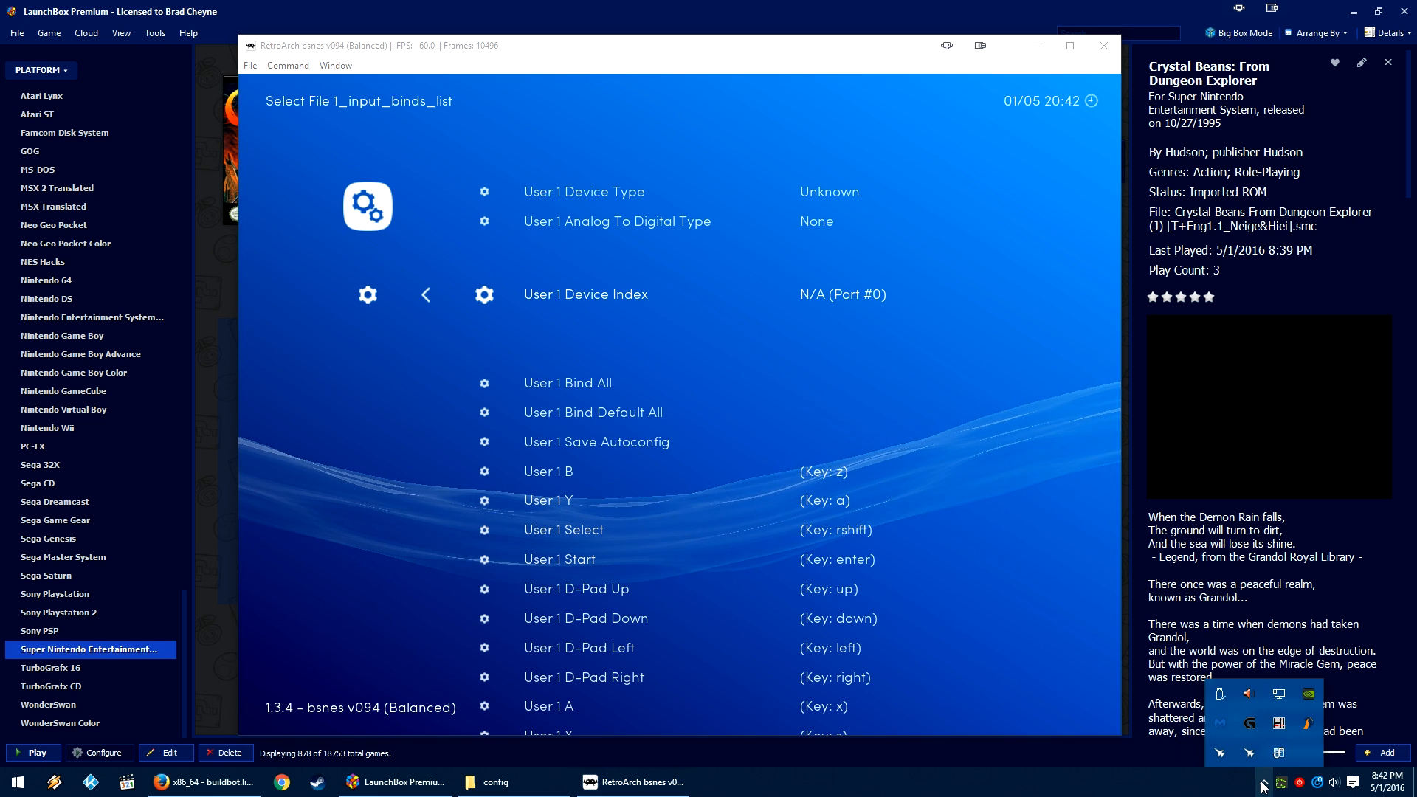
left_click(1307, 727)
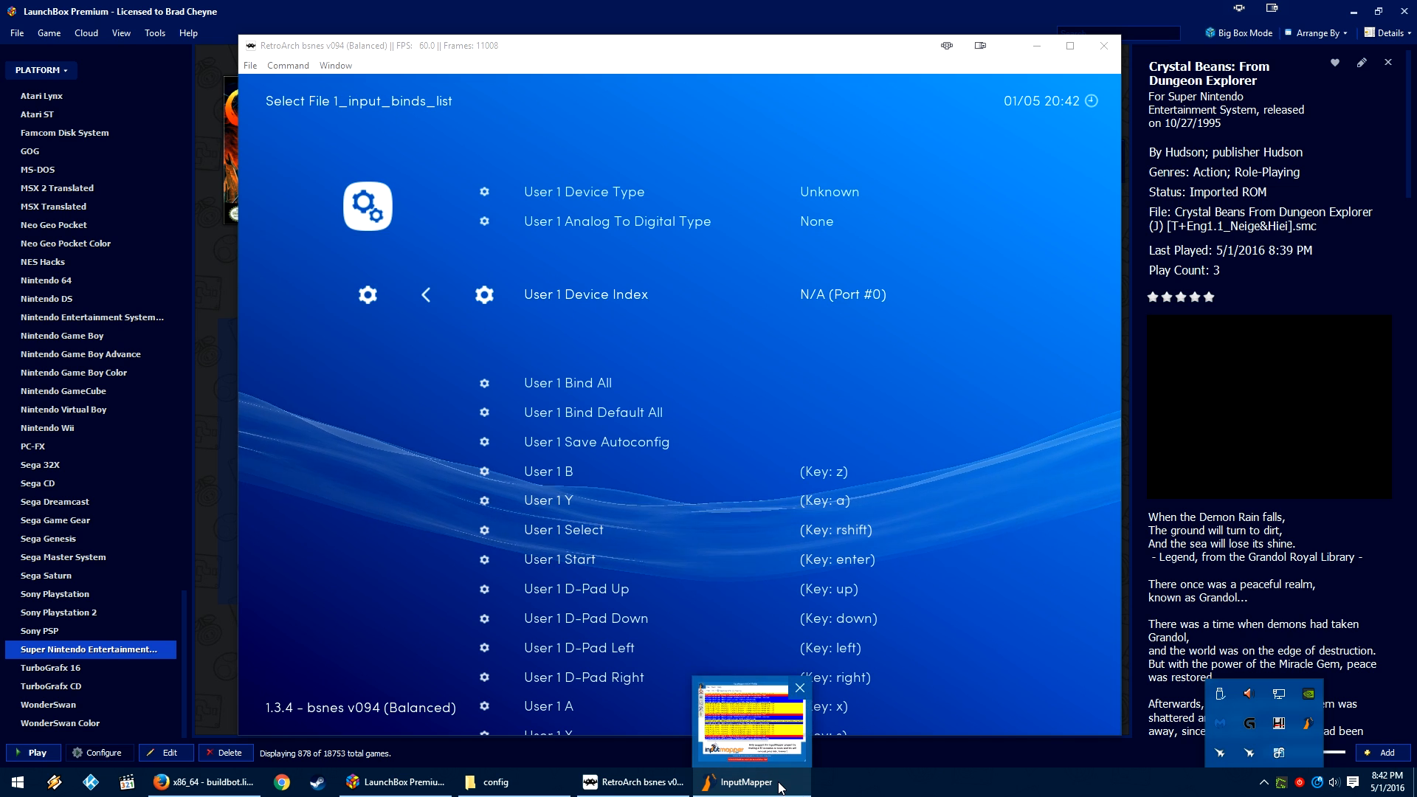
left_click(780, 788)
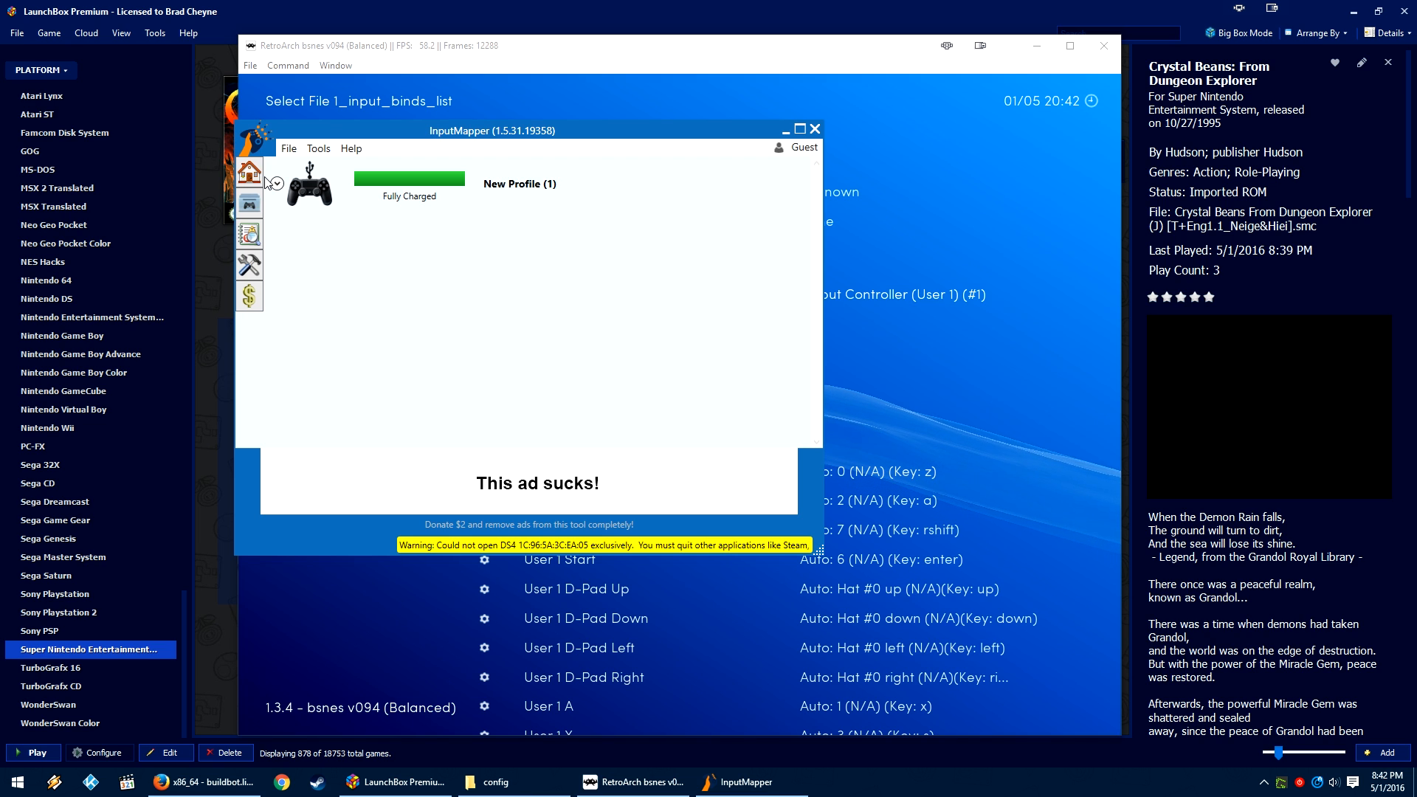
left_click(322, 209)
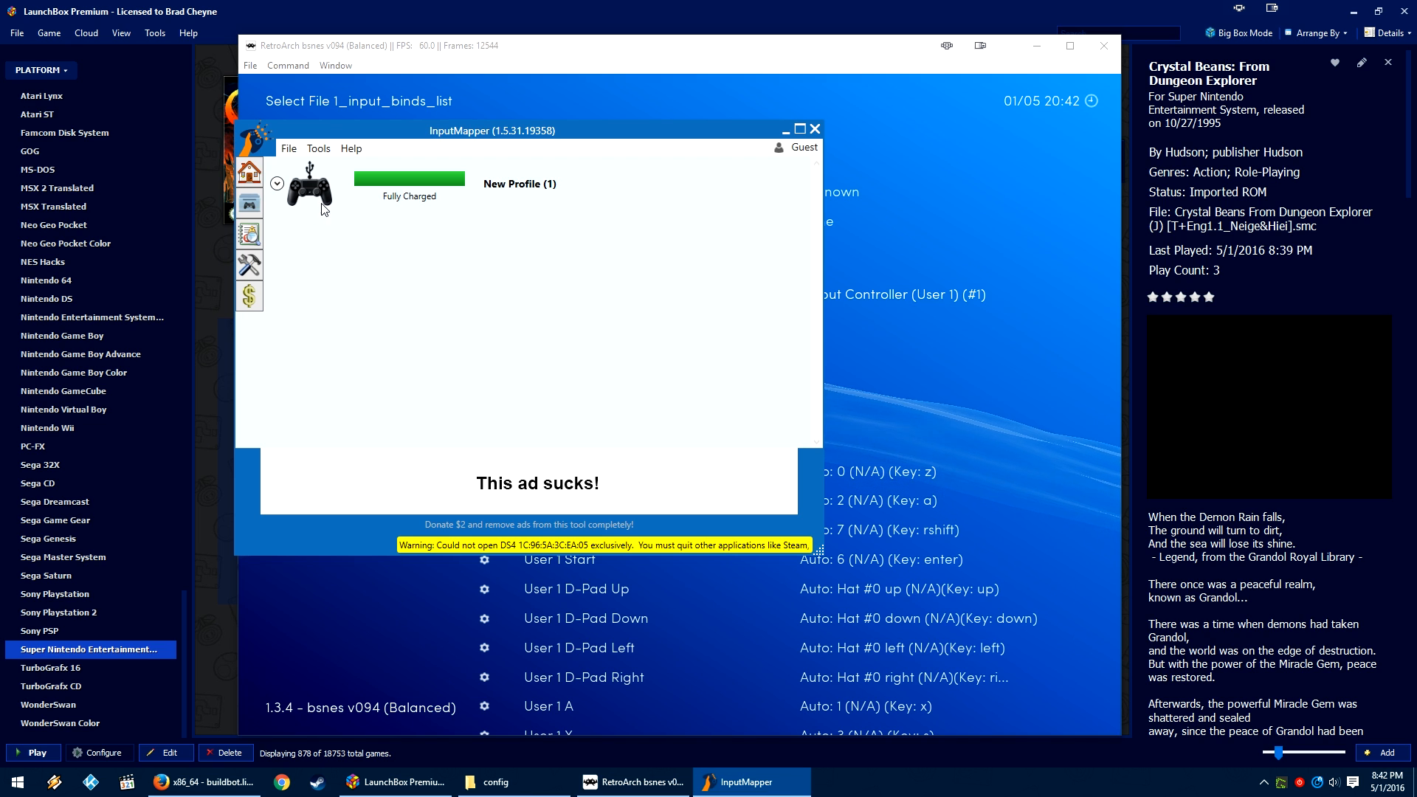
left_click(395, 190)
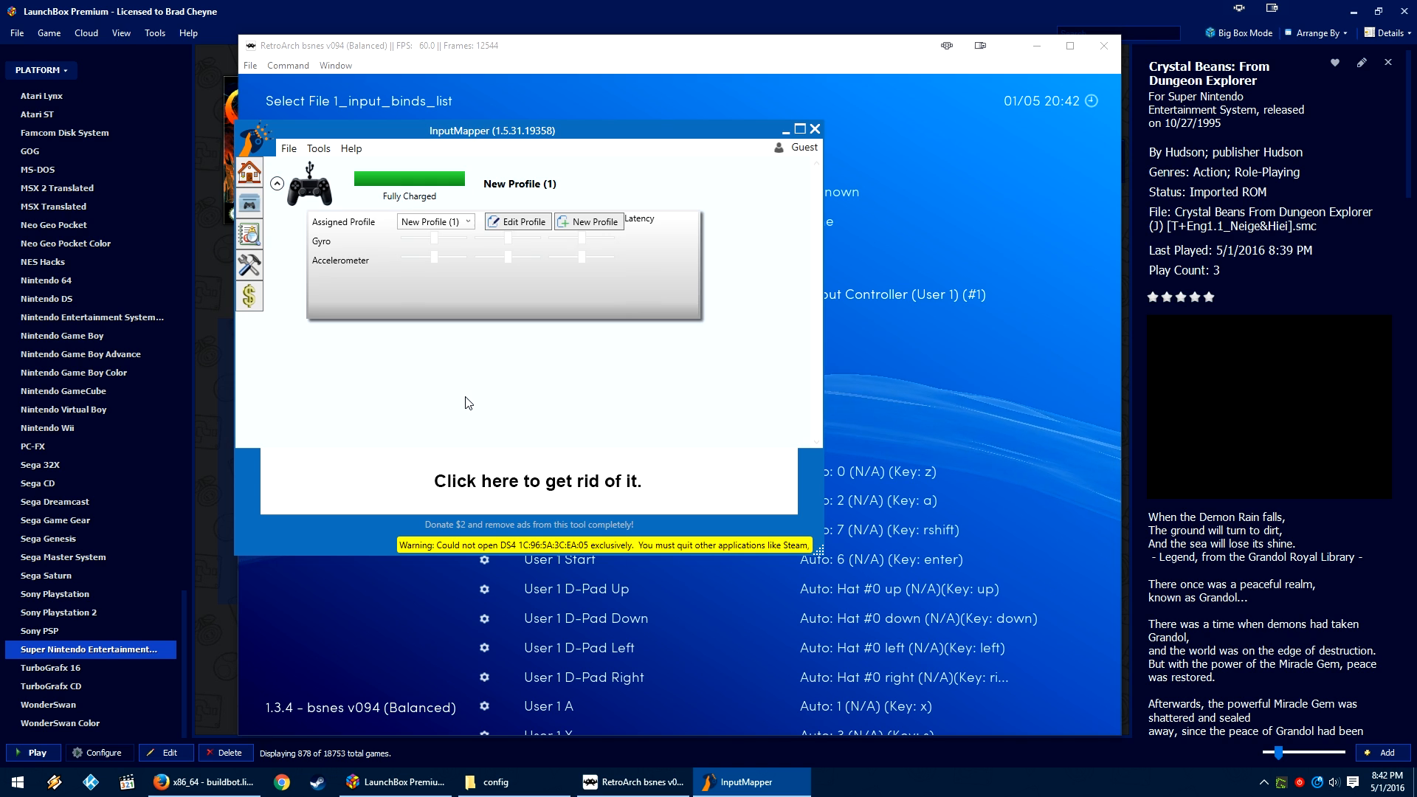
Step: Examine the InputMapper log for the controller's connection and profile mode entries
left_click(257, 247)
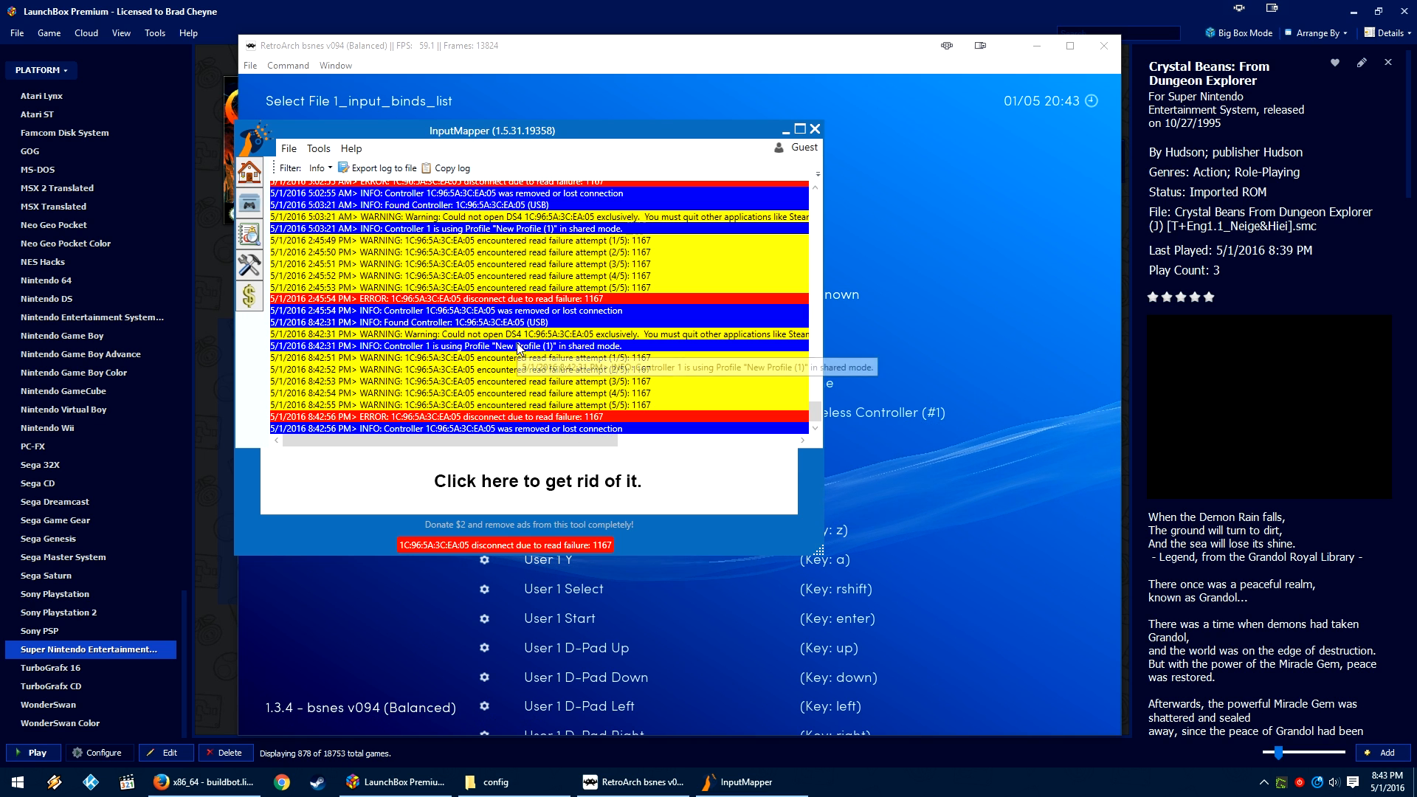
scroll(519, 348, "up", 6)
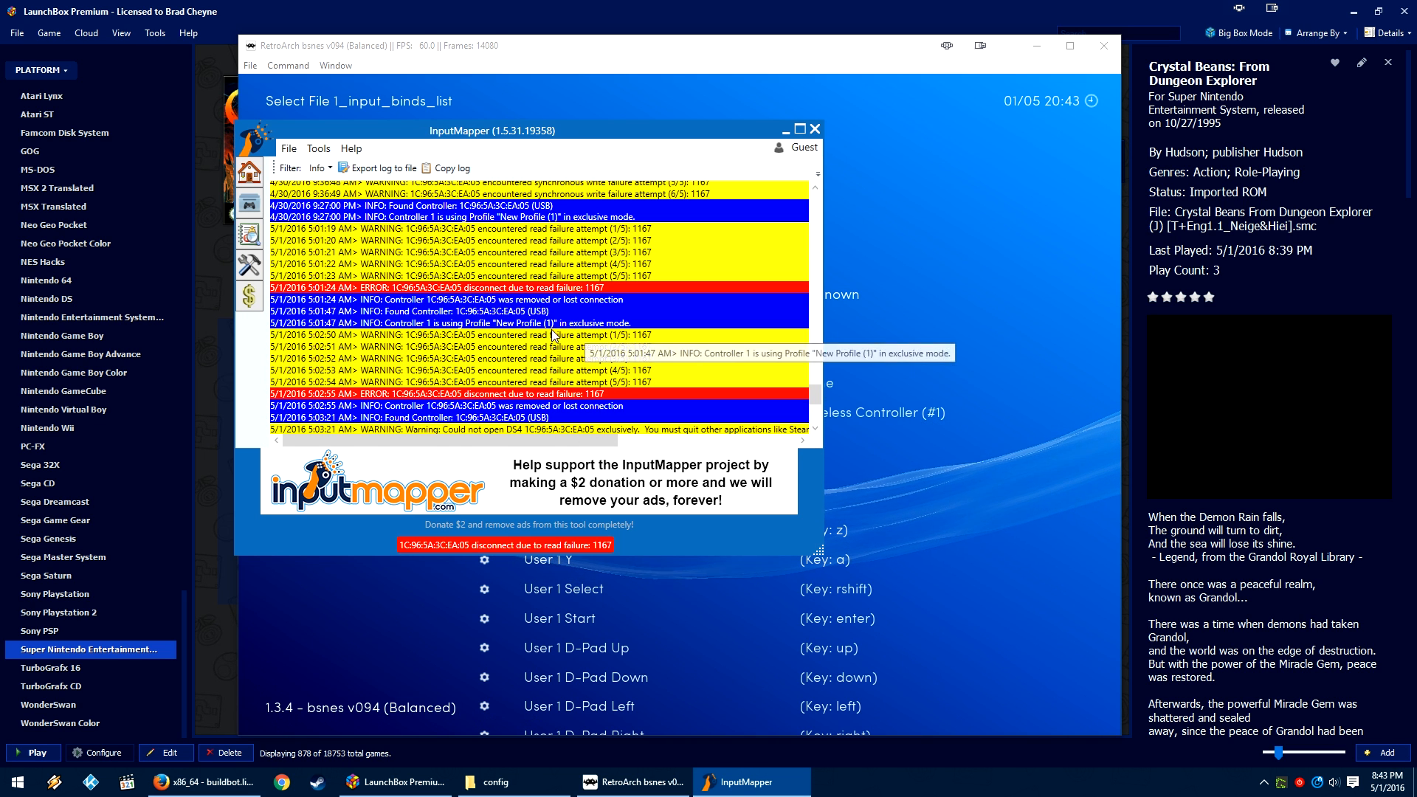
scroll(626, 336, "down", 3)
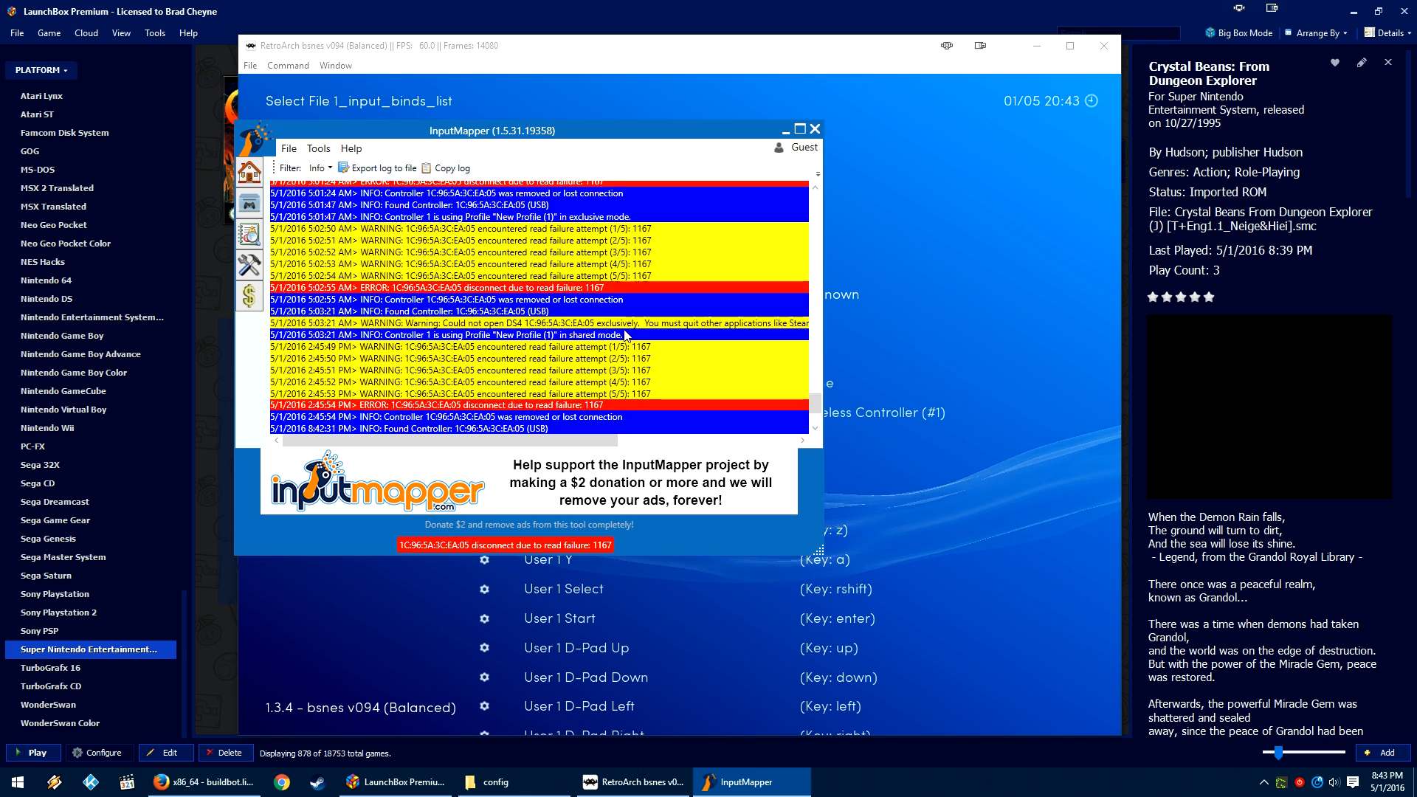
scroll(626, 336, "down", 7)
Step: Close the RetroArch window and show the InputMapper home page
left_click(1103, 47)
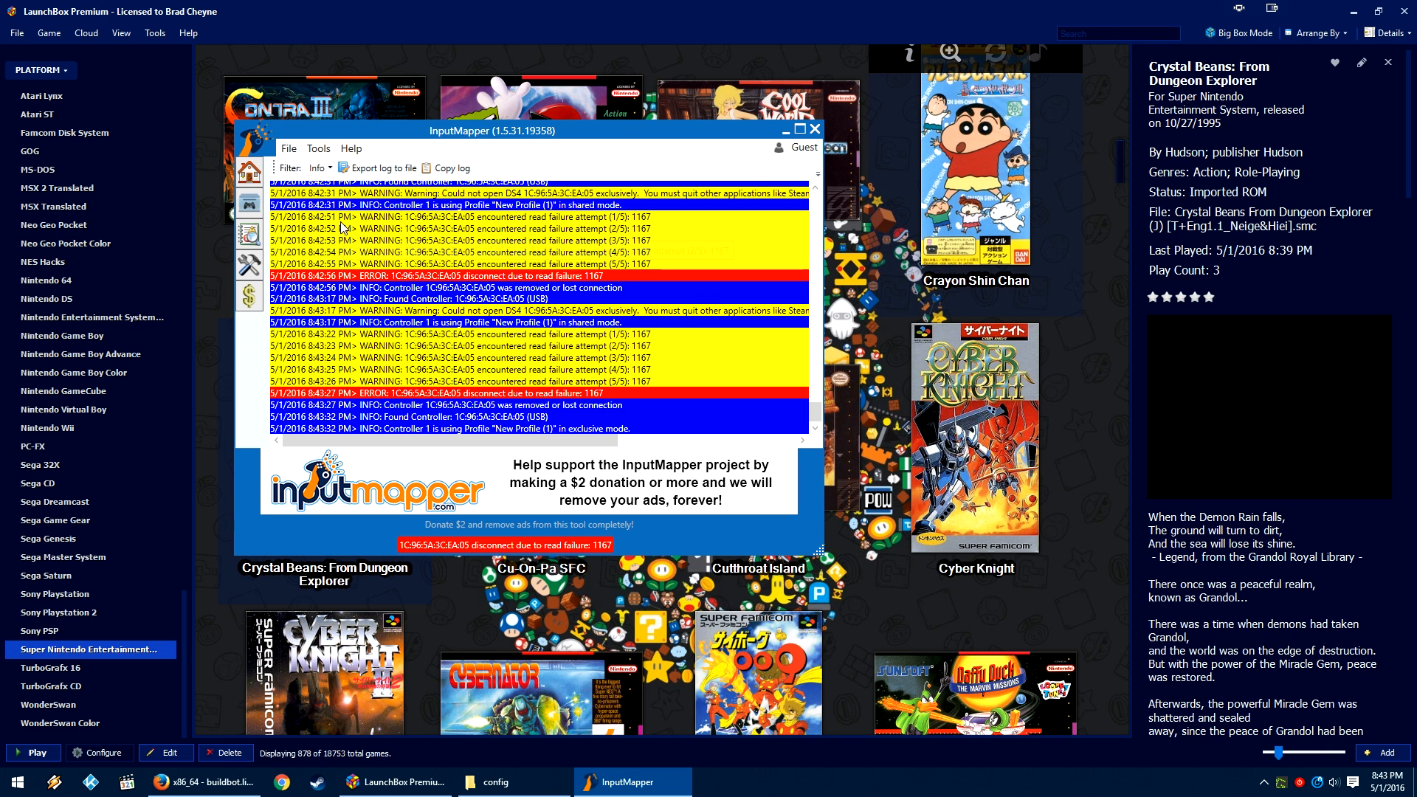
left_click(251, 181)
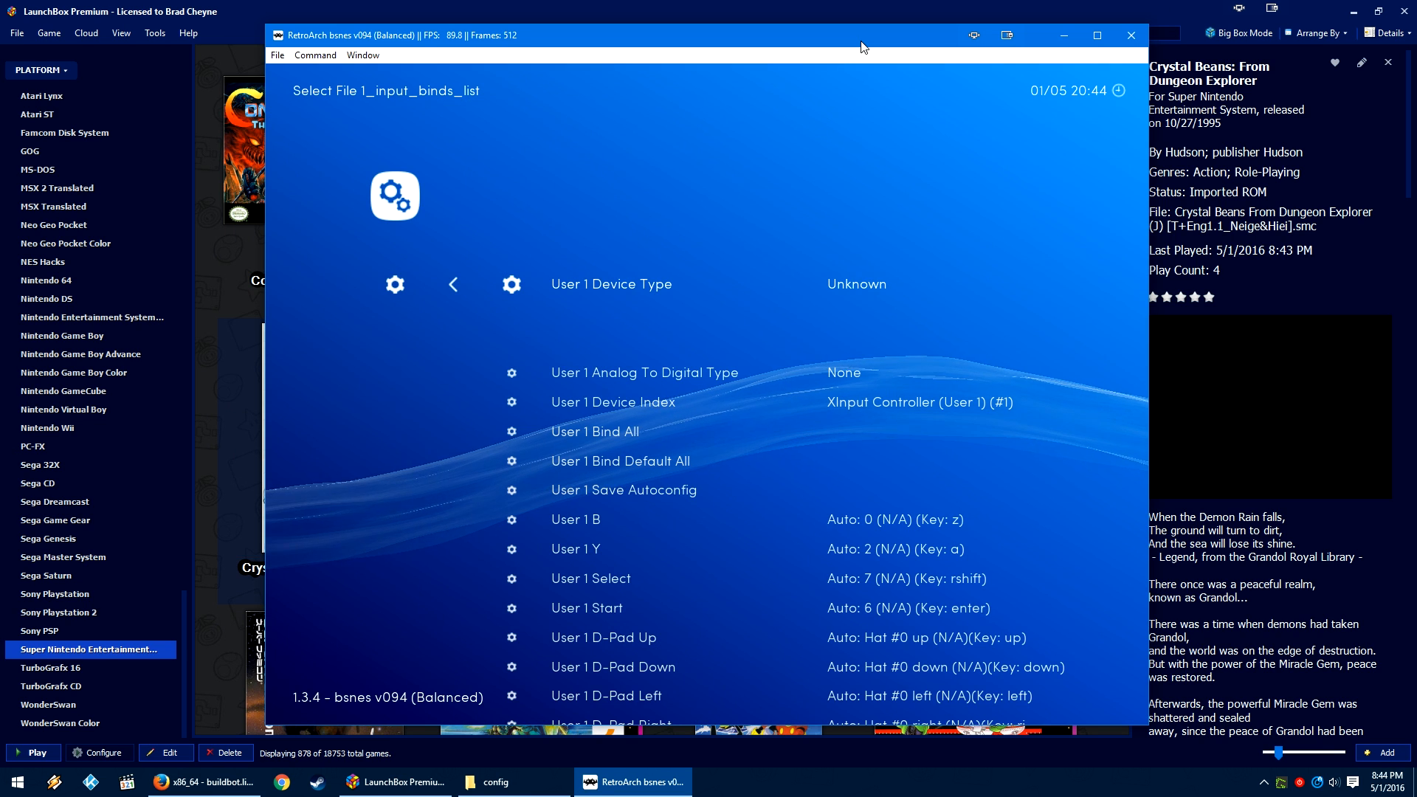
Step: Look over the device index and bind options in the User 1 binds list
key("Down")
key("Down")
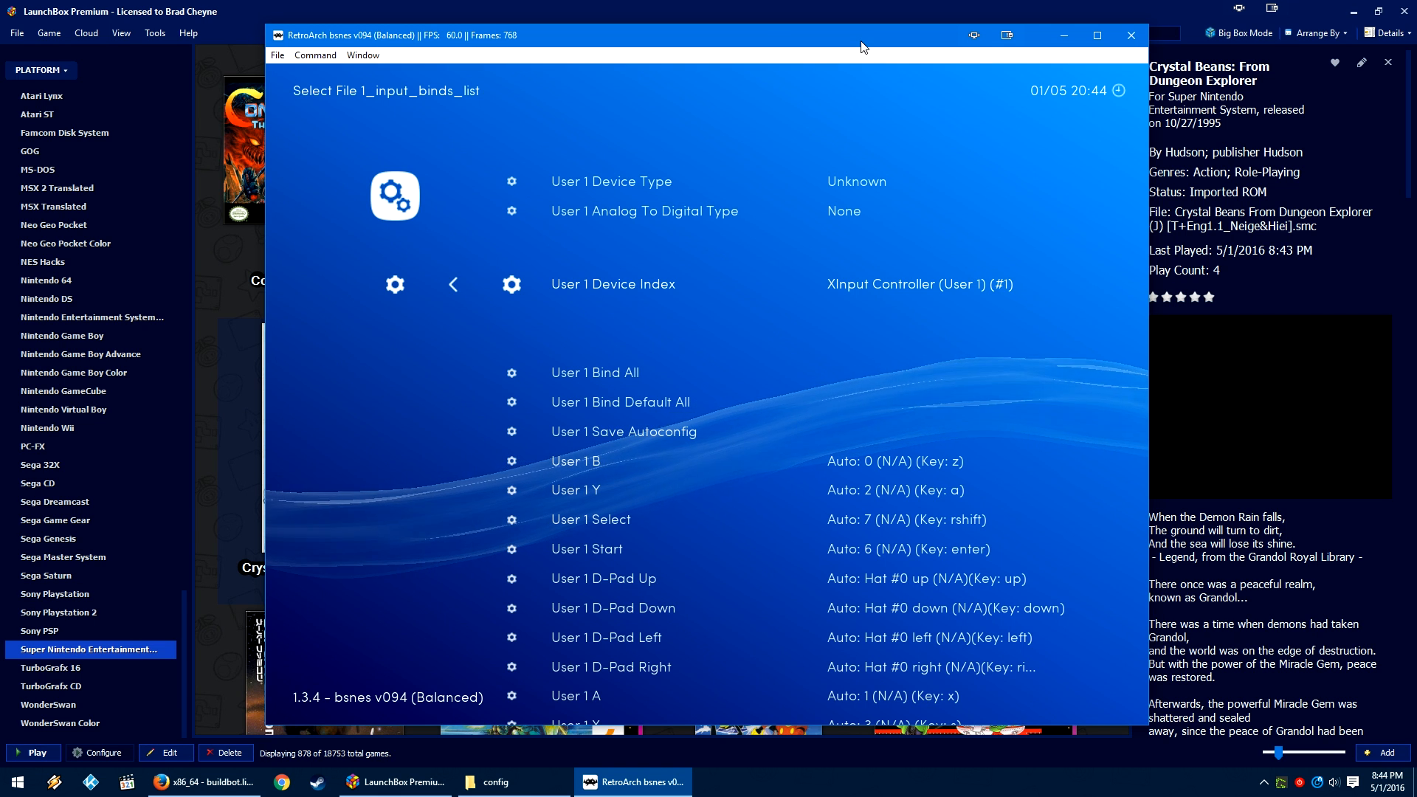
key("Down")
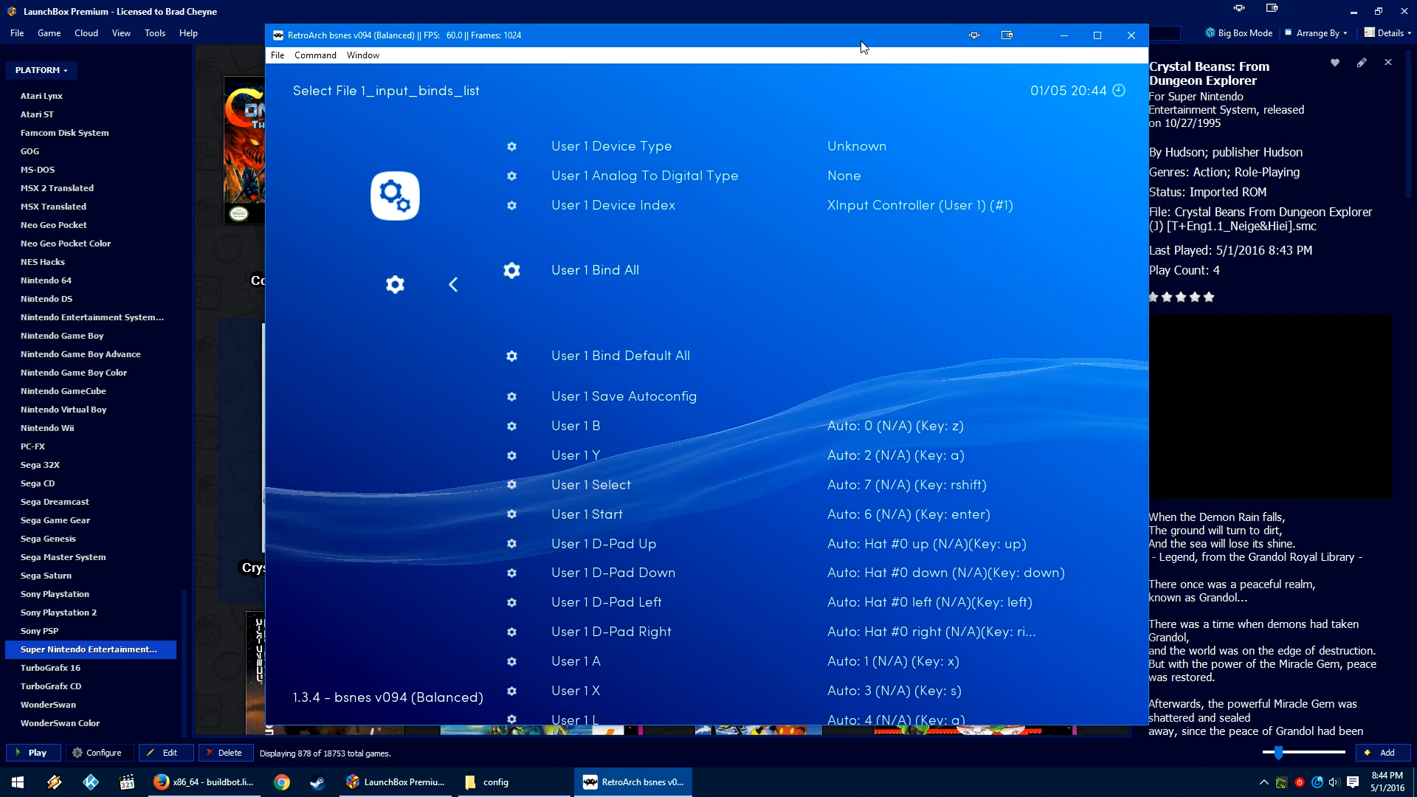
key("Down")
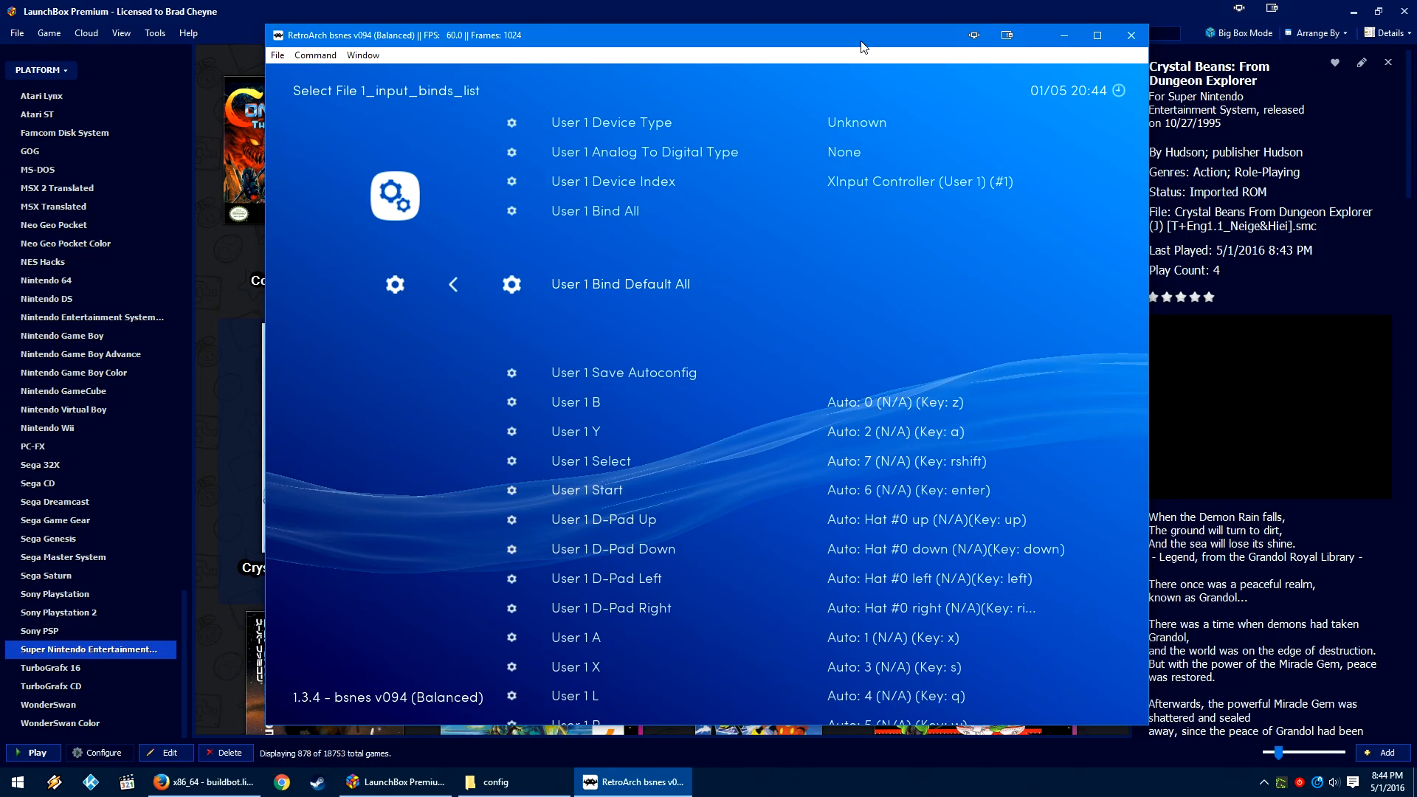
Step: Go back to the Input settings and reopen the Input User 1 Binds
key("BackSpace")
key("Down")
key("Down")
key("Down")
key("Down")
key("Down")
key("Down")
key("Down")
key("Down")
key("Down")
key("Down")
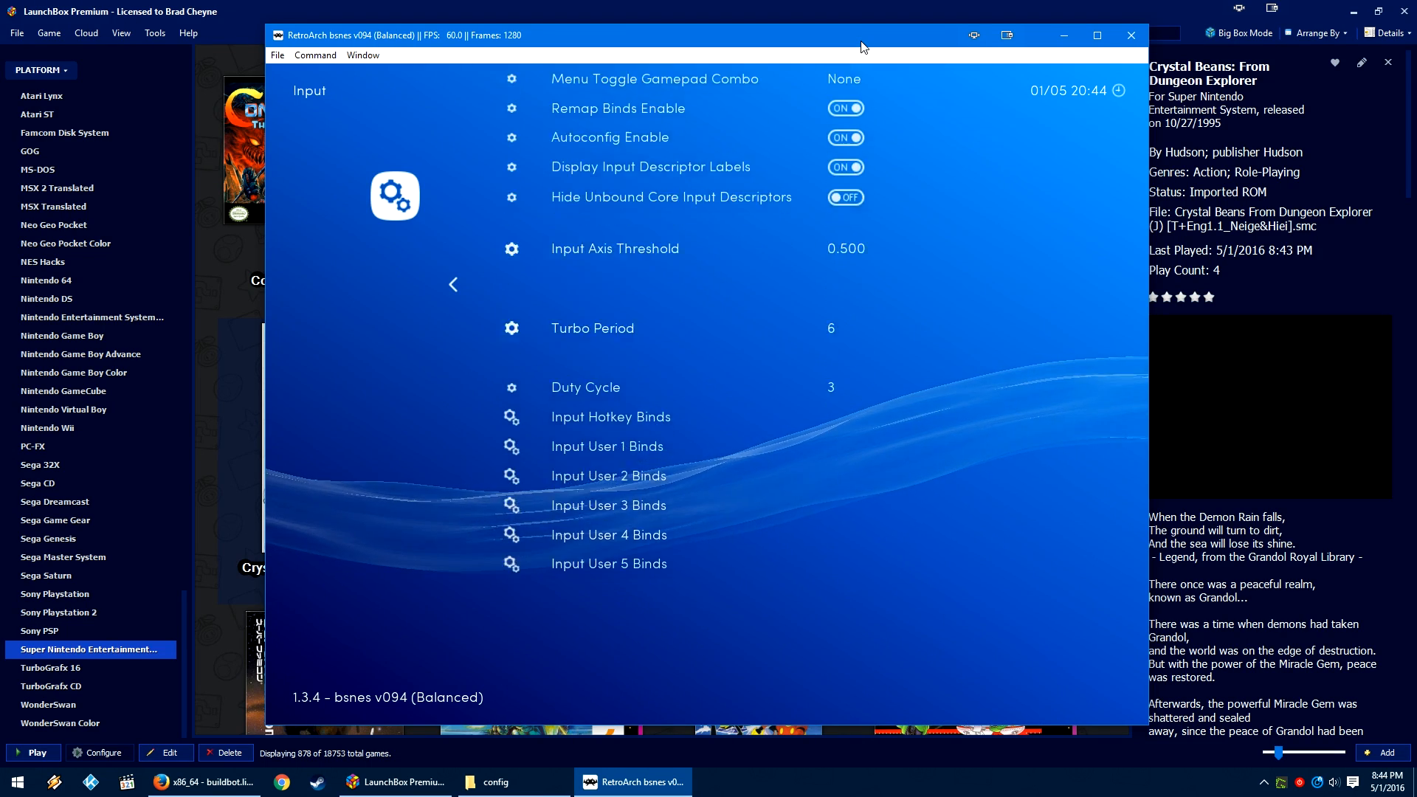
key("Down")
key("Return")
Step: Cycle the User 1 Device Index to Disabled and back to XInput Controller (User 1) (#1)
key("Down")
key("Down")
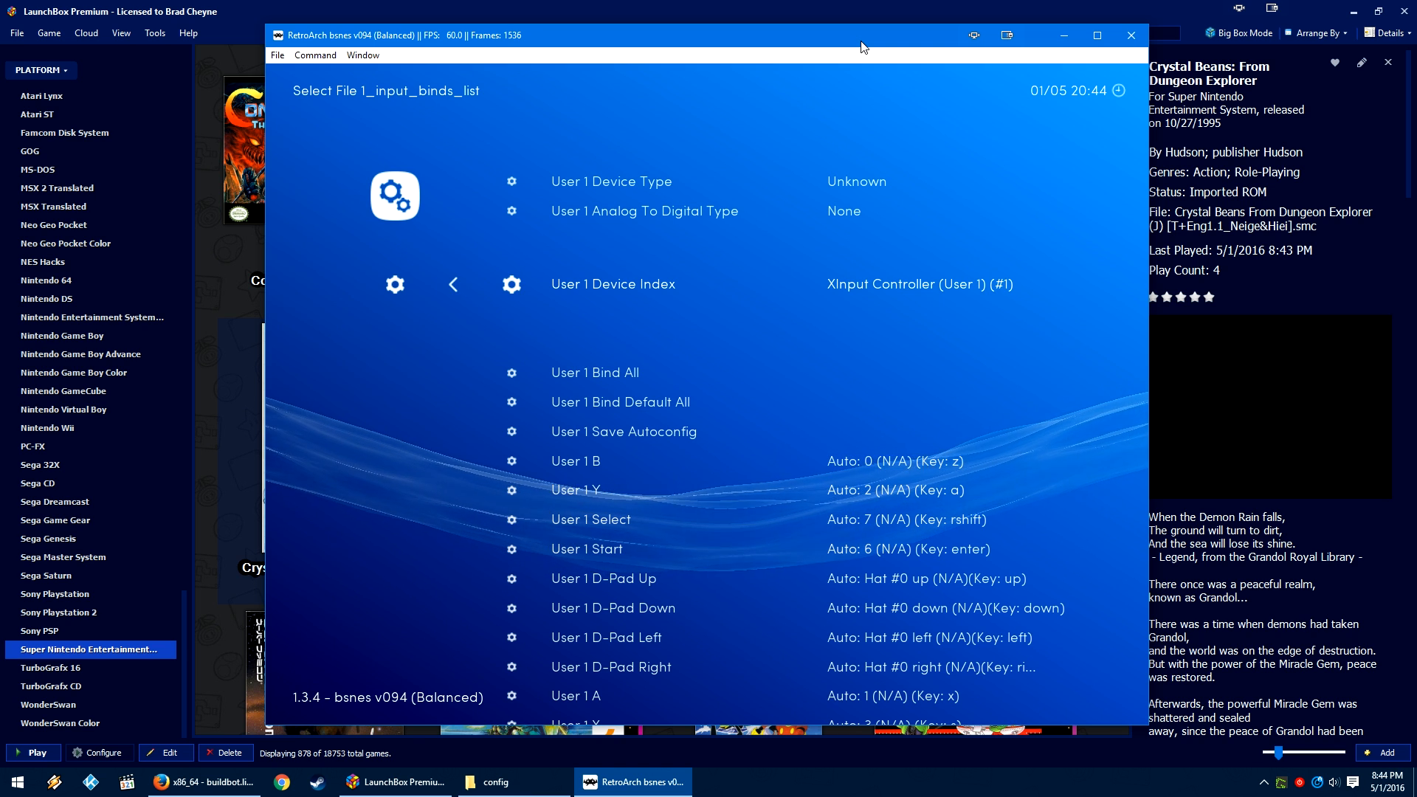
key("Right")
key("Right")
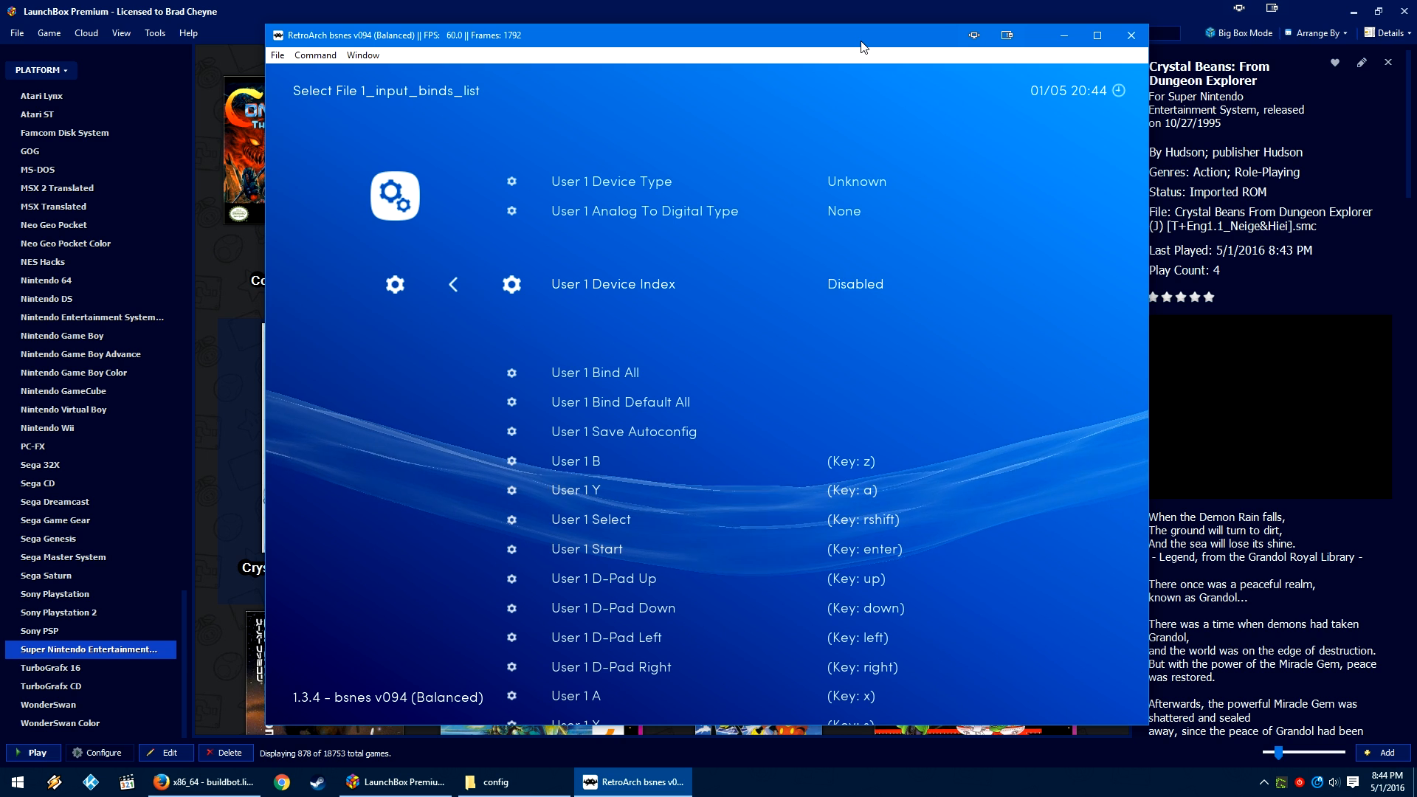
key("Left")
key("Left")
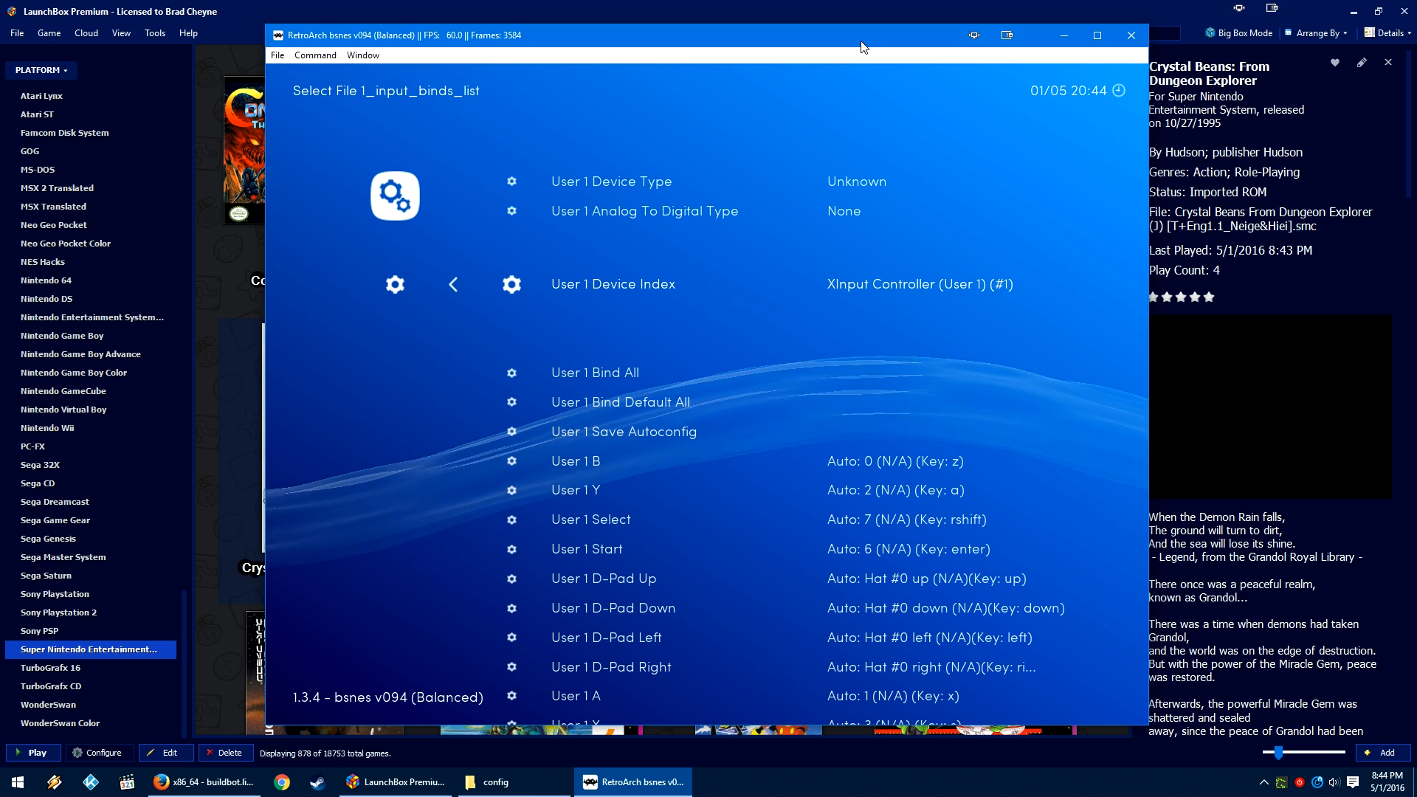
Step: Examine the button and D-pad assignments in the User 1 binds list
key("Down")
key("Down")
key("Down")
key("Down")
key("Down")
key("Down")
key("Down")
key("Down")
key("Down")
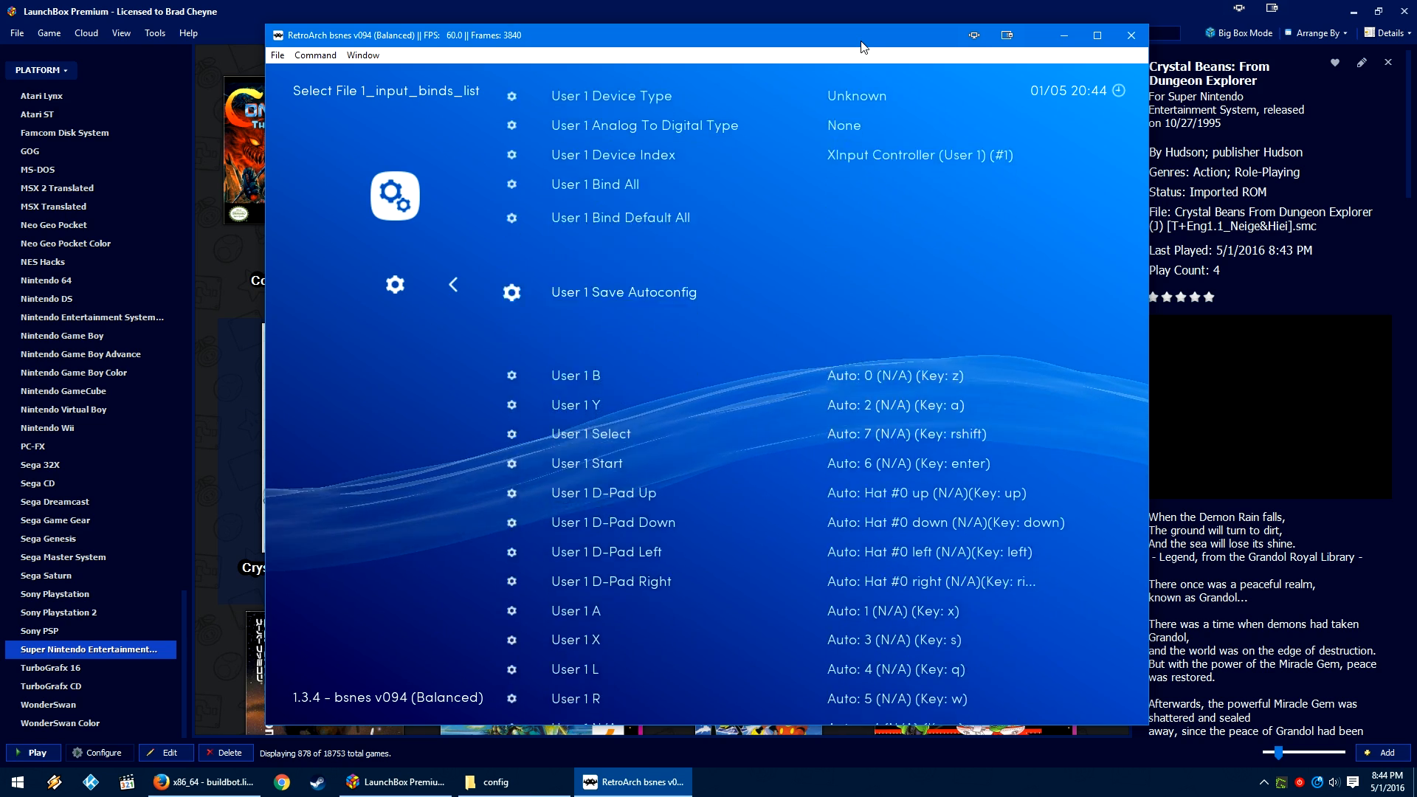
key("Down")
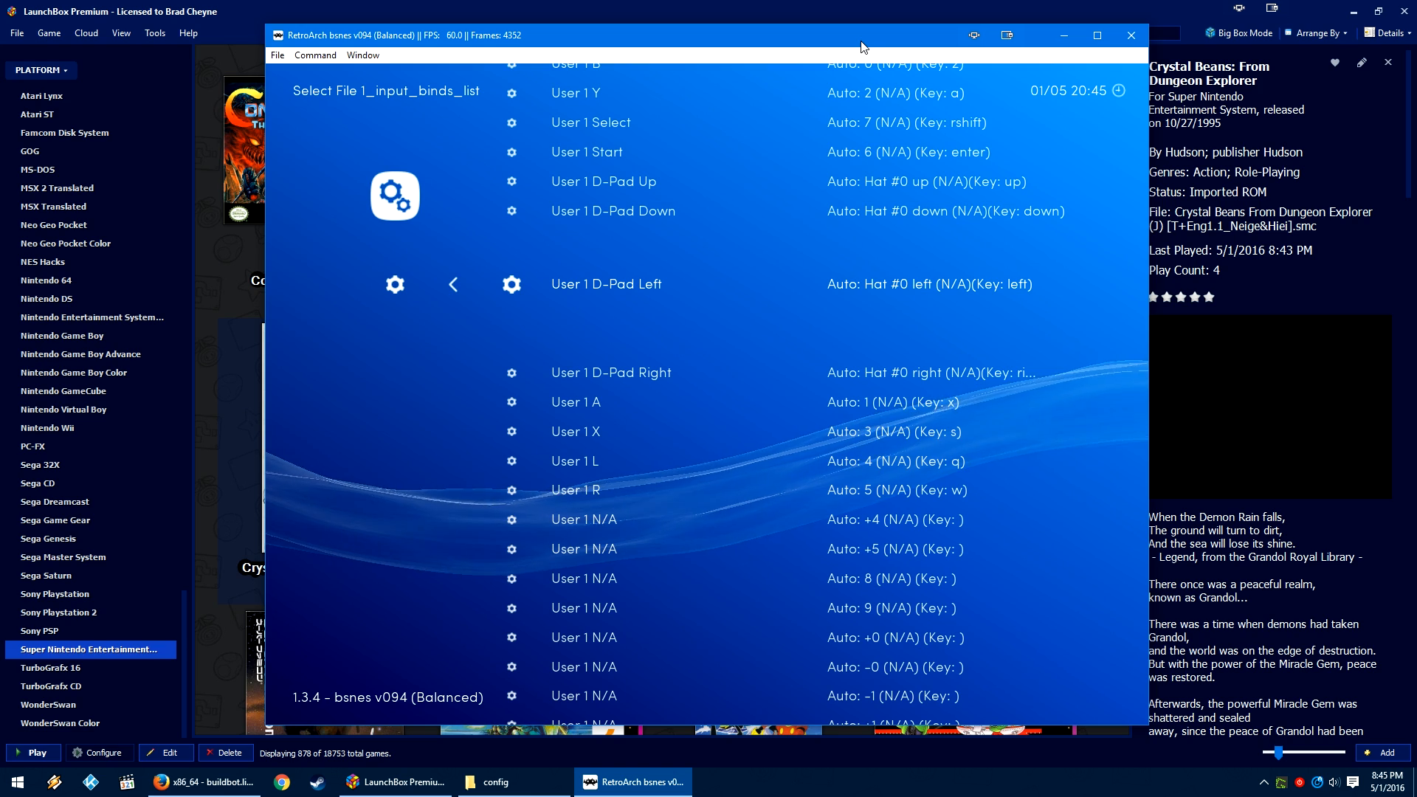
Step: Review the remaining User 1 button binds, then return to the device settings and Bind All options at the start of the list
key("Down")
key("Down")
key("Down")
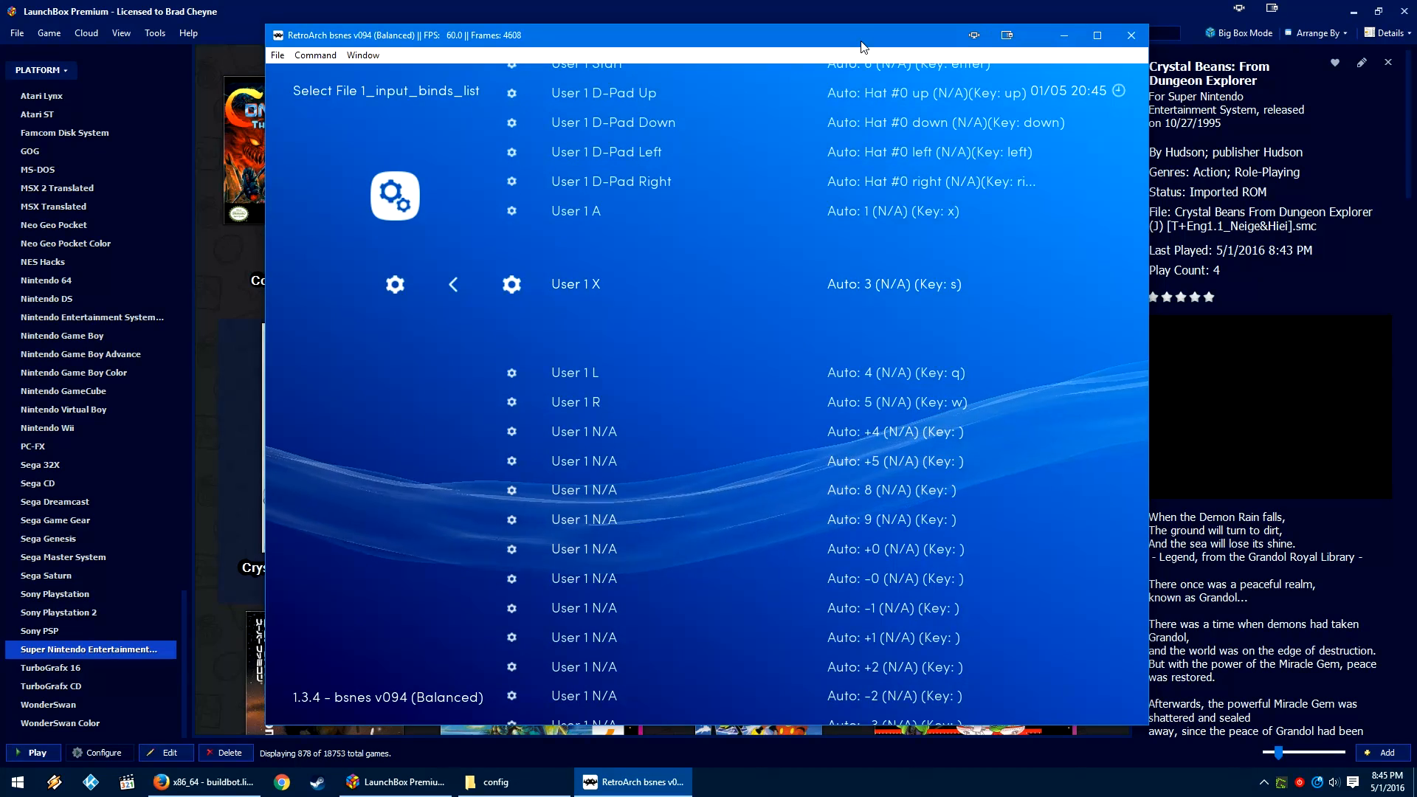
key("Up")
key("Up")
key("Up")
key("Up")
key("Up")
key("Up")
key("Up")
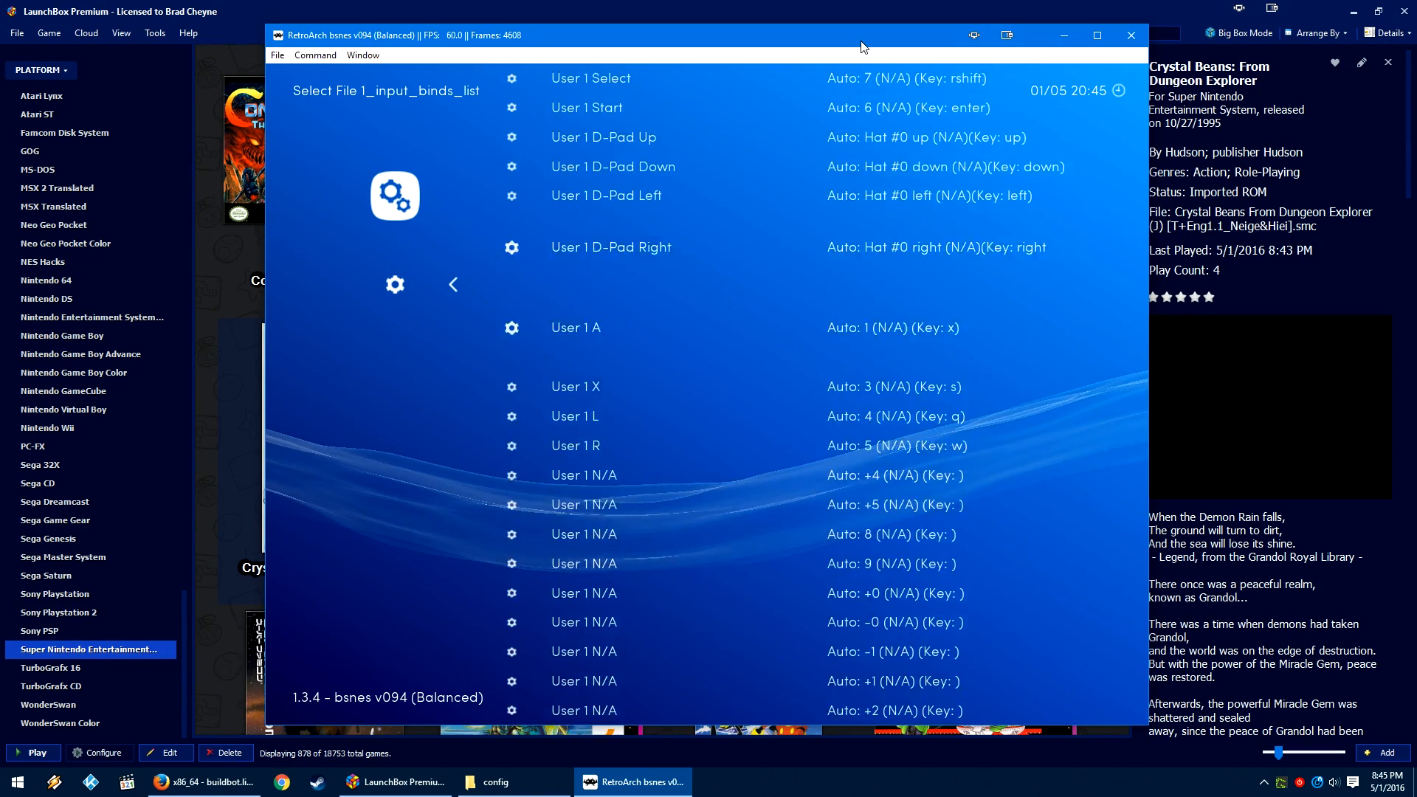
key("Up")
key("Up")
key("Up")
key("Up")
key("Up")
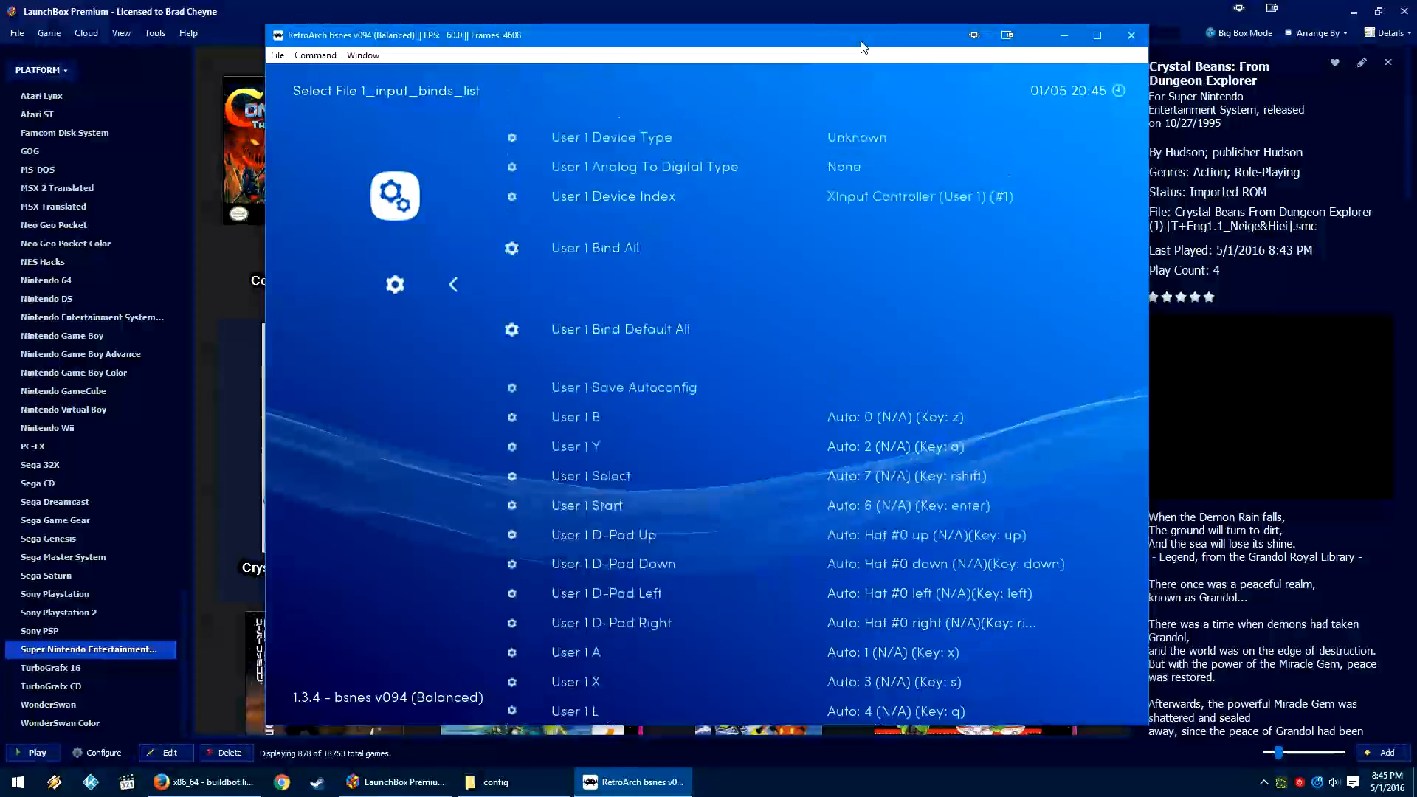
Step: Leave the User 1 binds for the Main Menu and save the current config
key("BackSpace")
key("BackSpace")
key("Left")
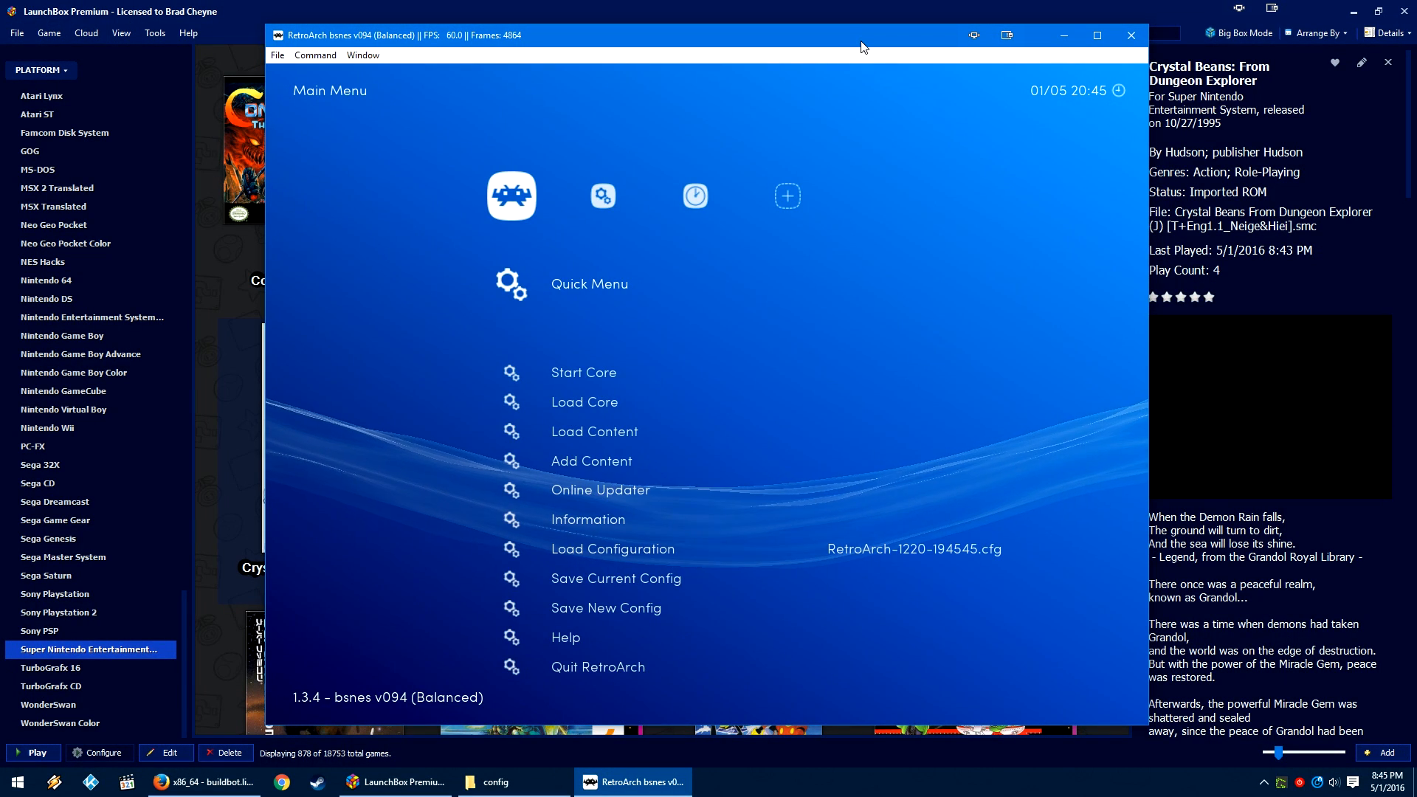
key("Down")
key("Down")
key("Down")
key("Down")
key("Down")
key("Down")
key("Down")
key("Down")
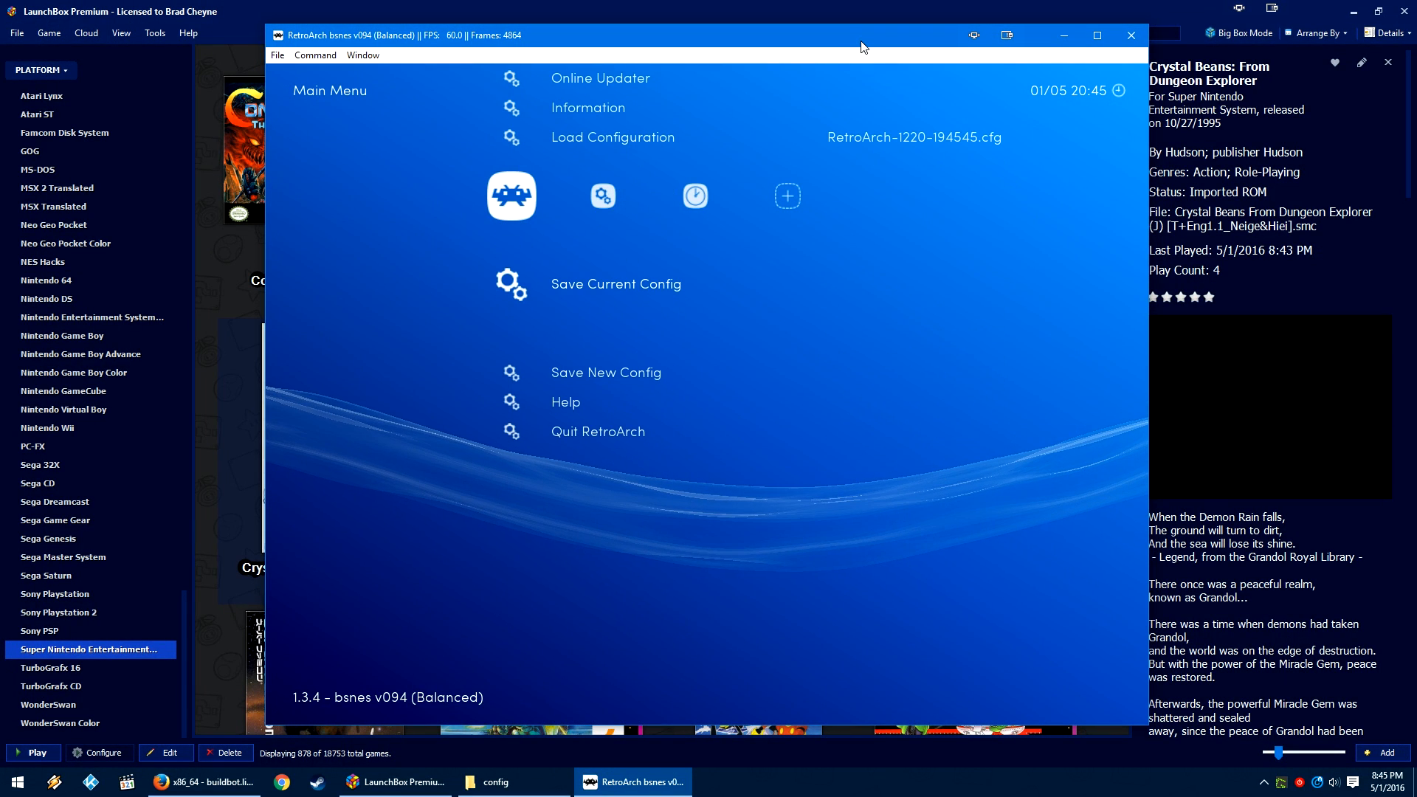
key("Return")
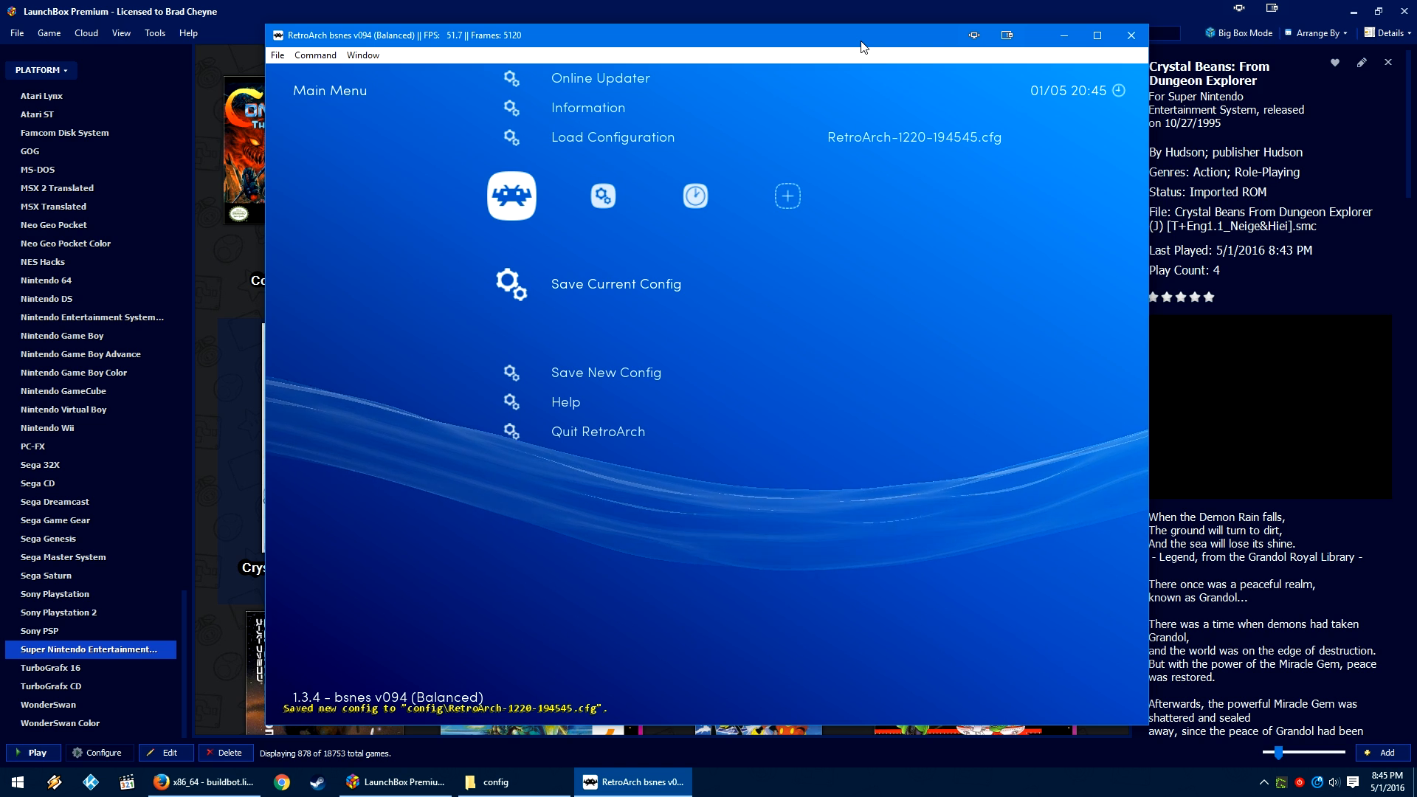
Step: Open the Retro Achievements settings and check the Enable, Test unofficial and Hardcore Mode options
key("Right")
key("Down")
key("Down")
key("Down")
key("Down")
key("Down")
key("Down")
key("Down")
key("Down")
key("Down")
key("Down")
key("Down")
key("Down")
key("Down")
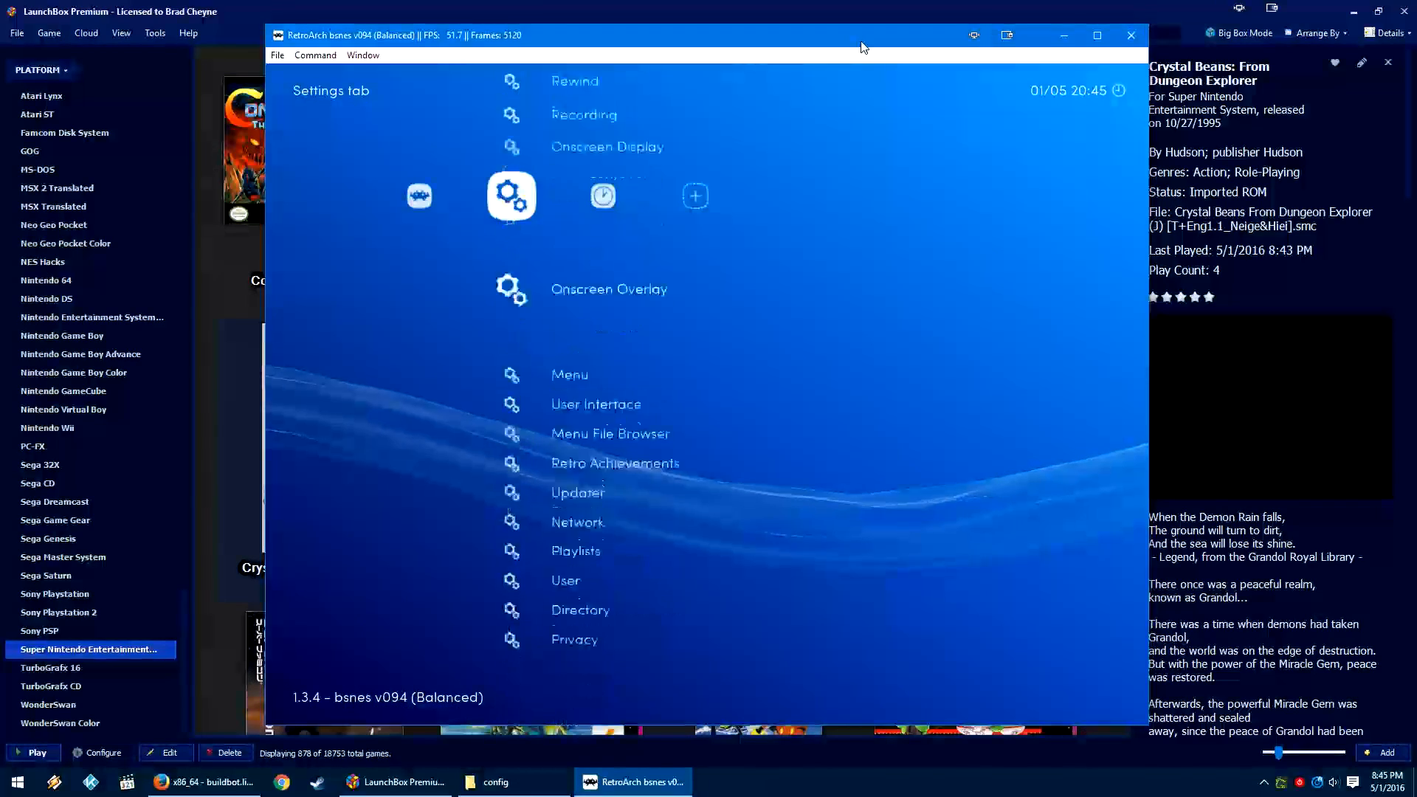
key("Down")
key("Down")
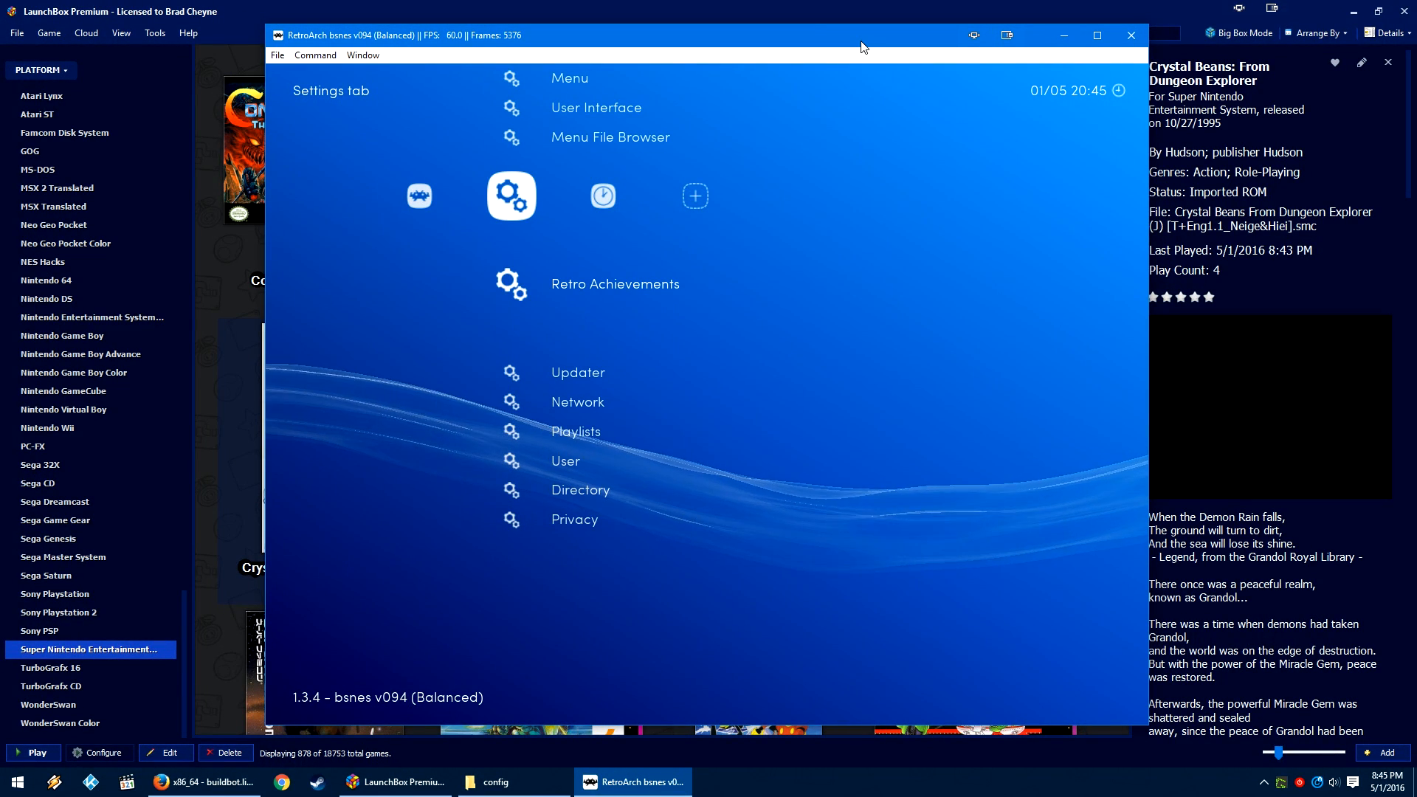
key("Return")
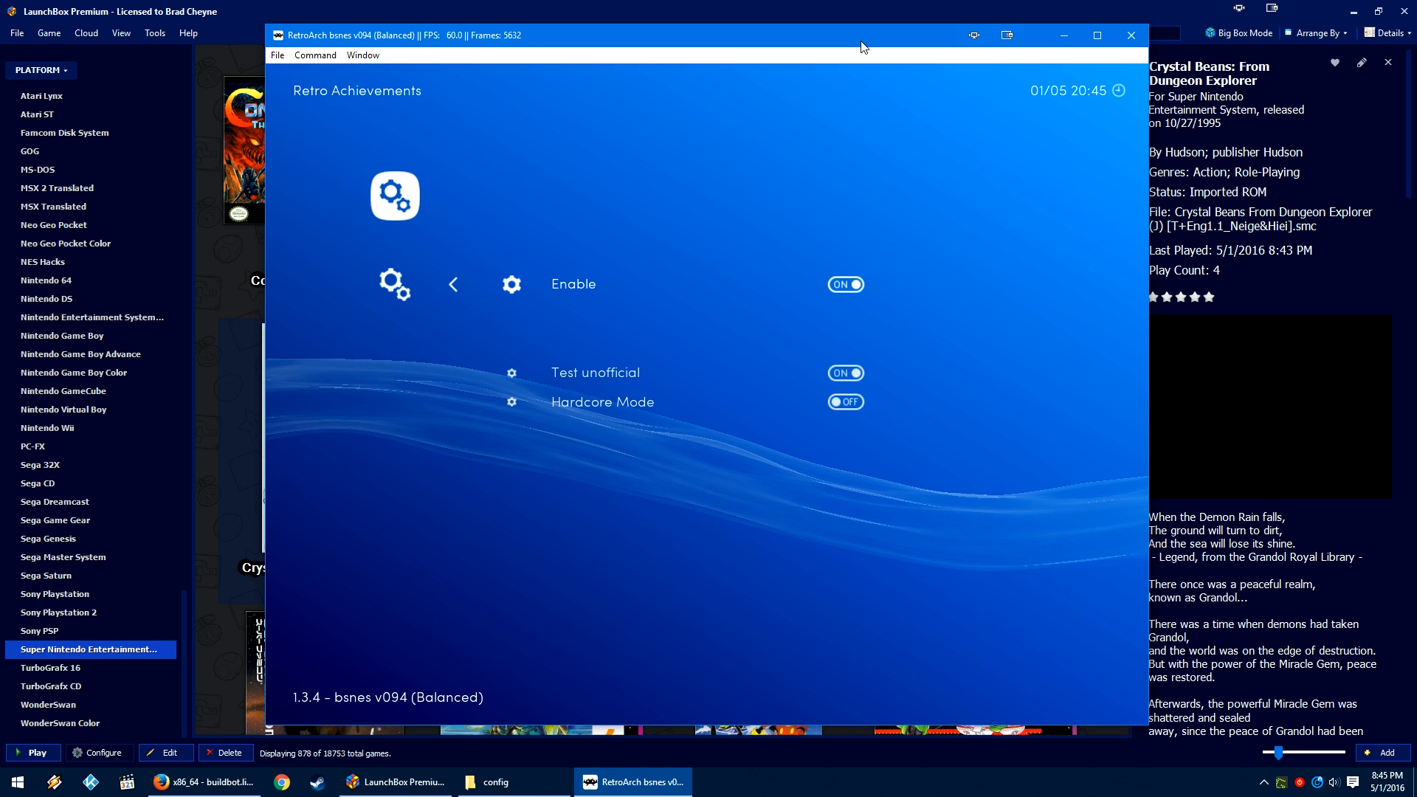
Step: Leave Retro Achievements and open Accounts in the User settings
key("BackSpace")
key("Down")
key("Down")
key("Down")
key("Down")
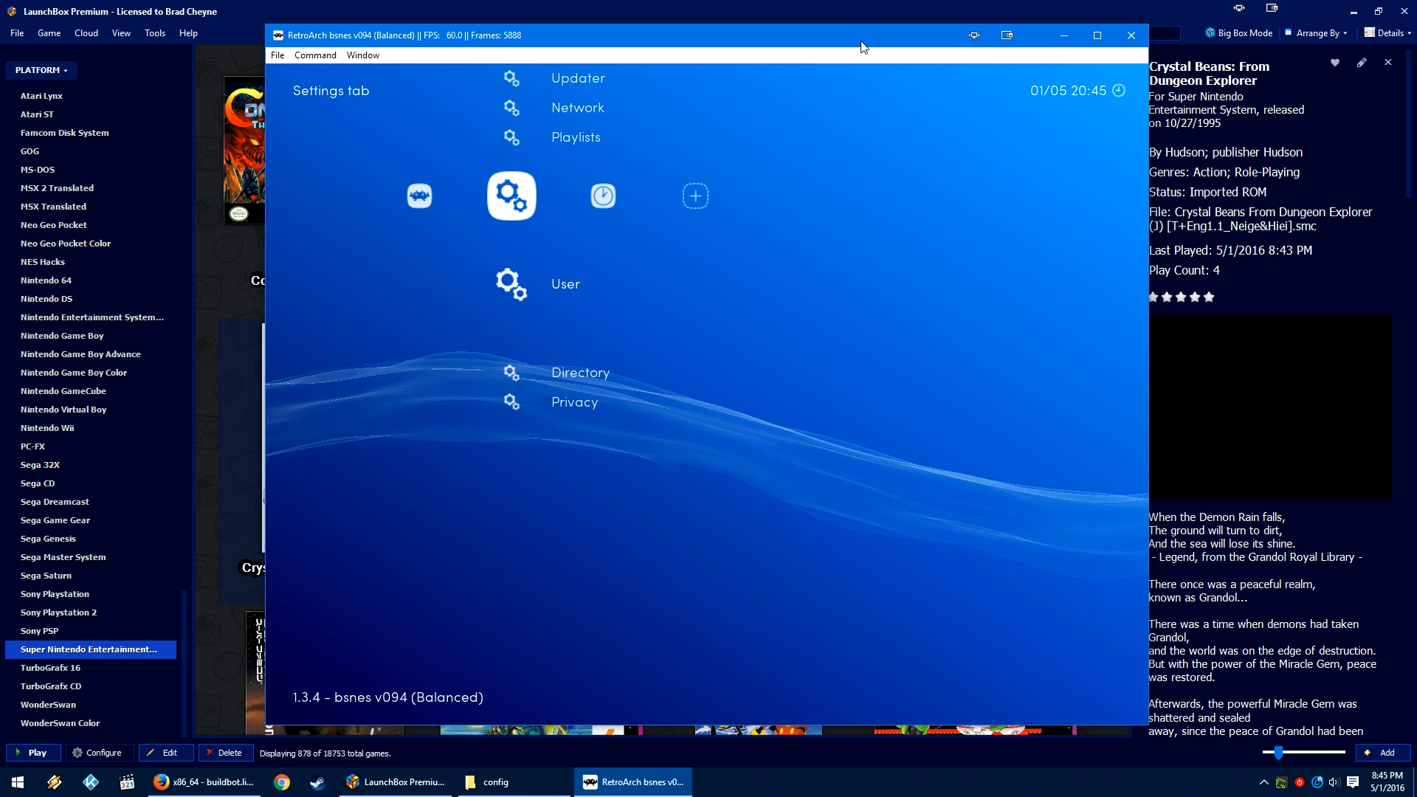
key("Return")
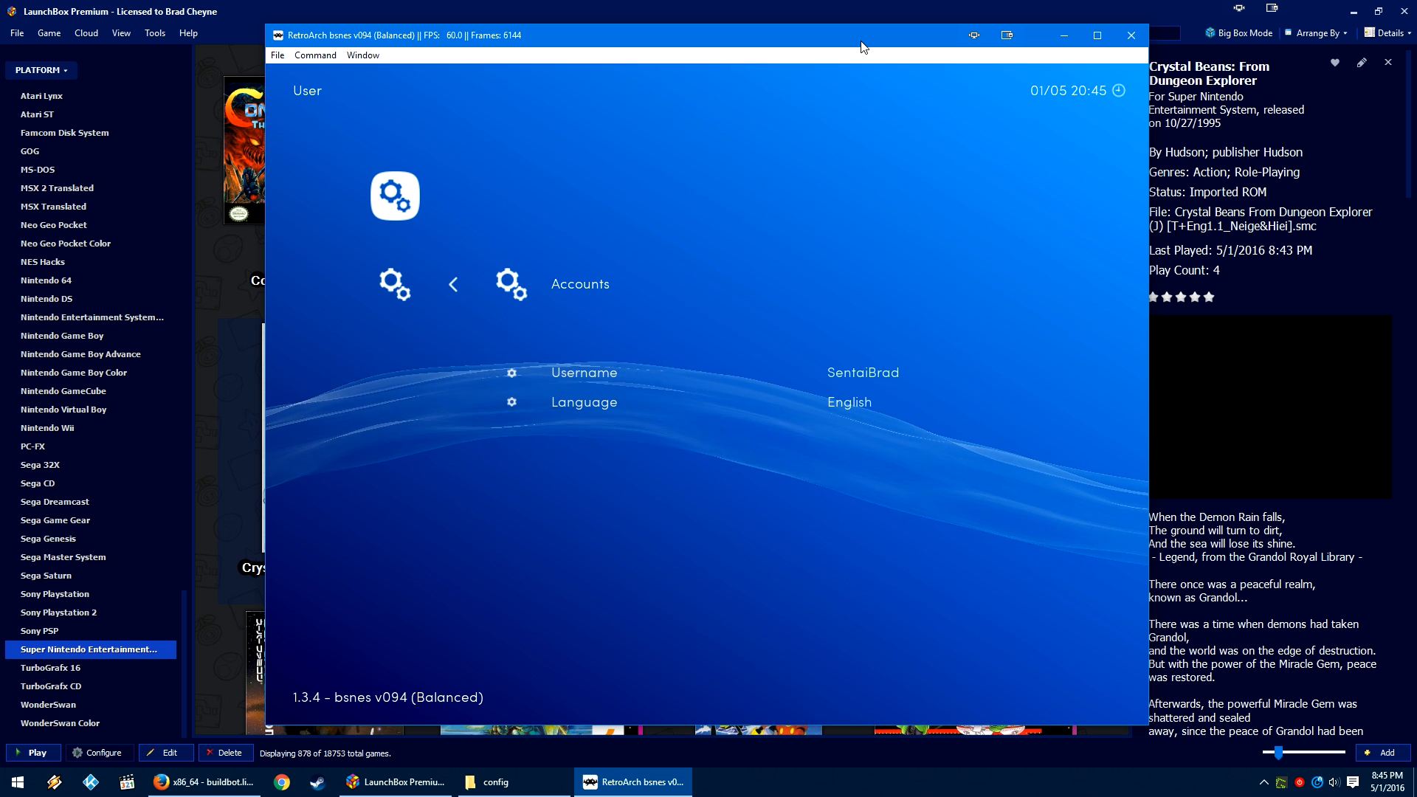
key("Return")
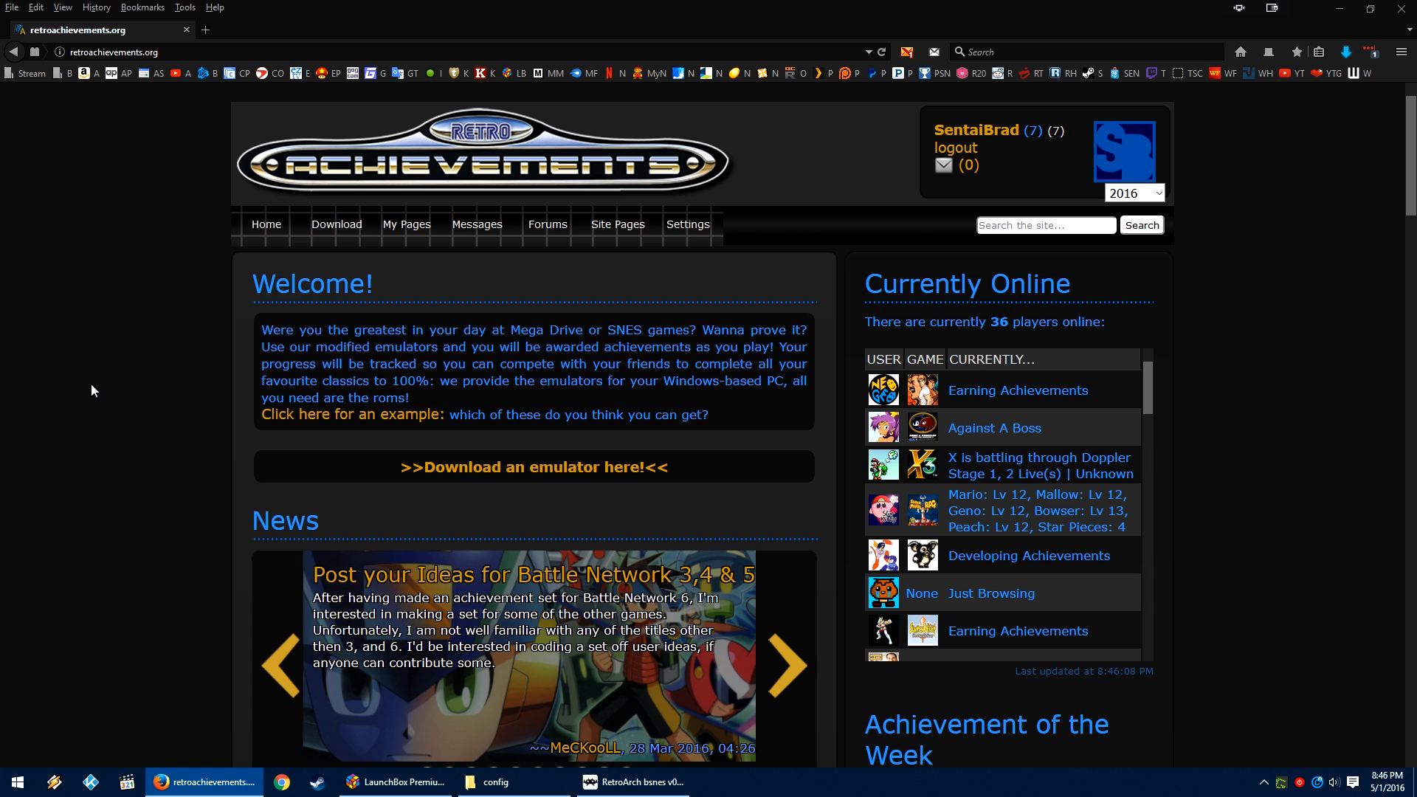
Step: Look through the site pages for supported games on retroachievements.org, then return to the Accounts settings in RetroArch
mouse_move(615, 244)
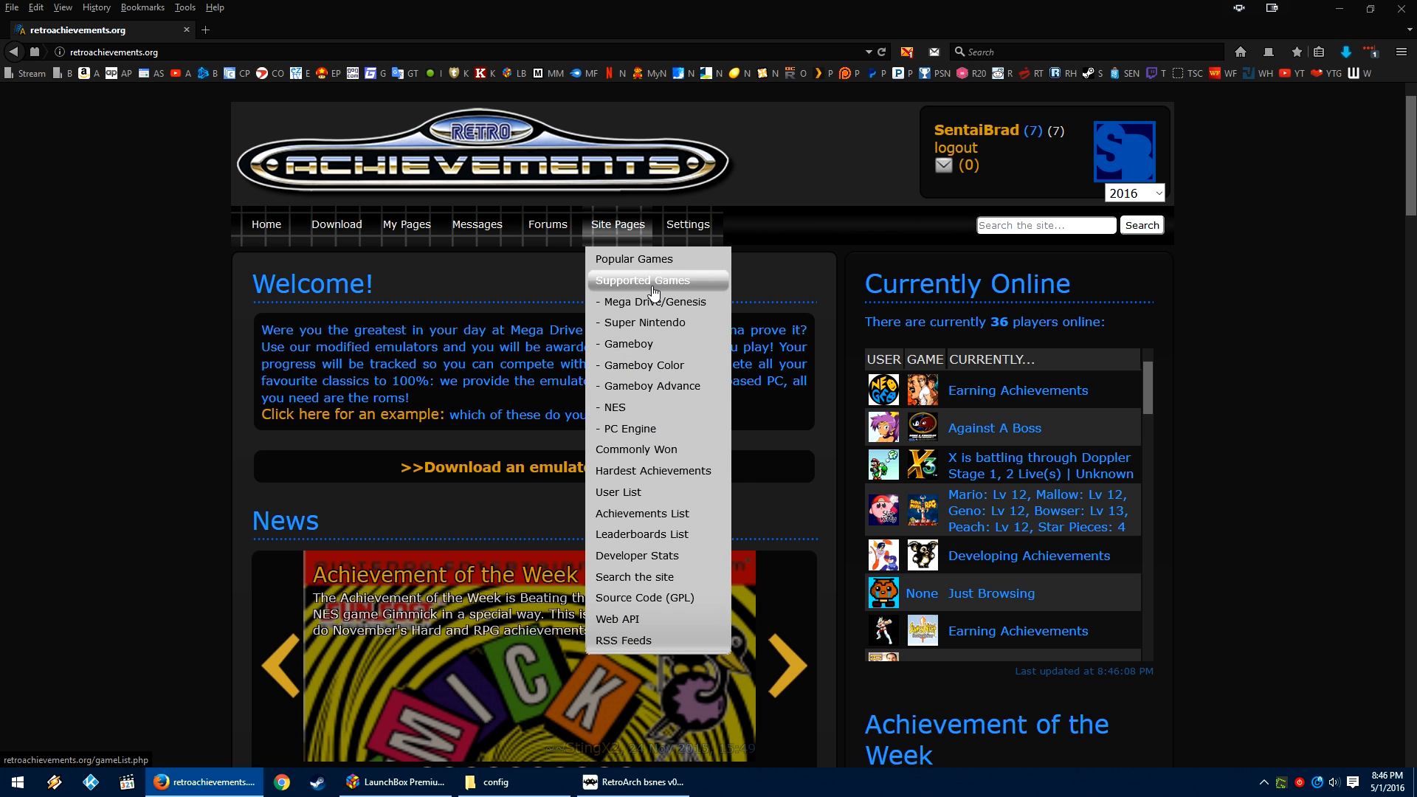
left_click(1340, 9)
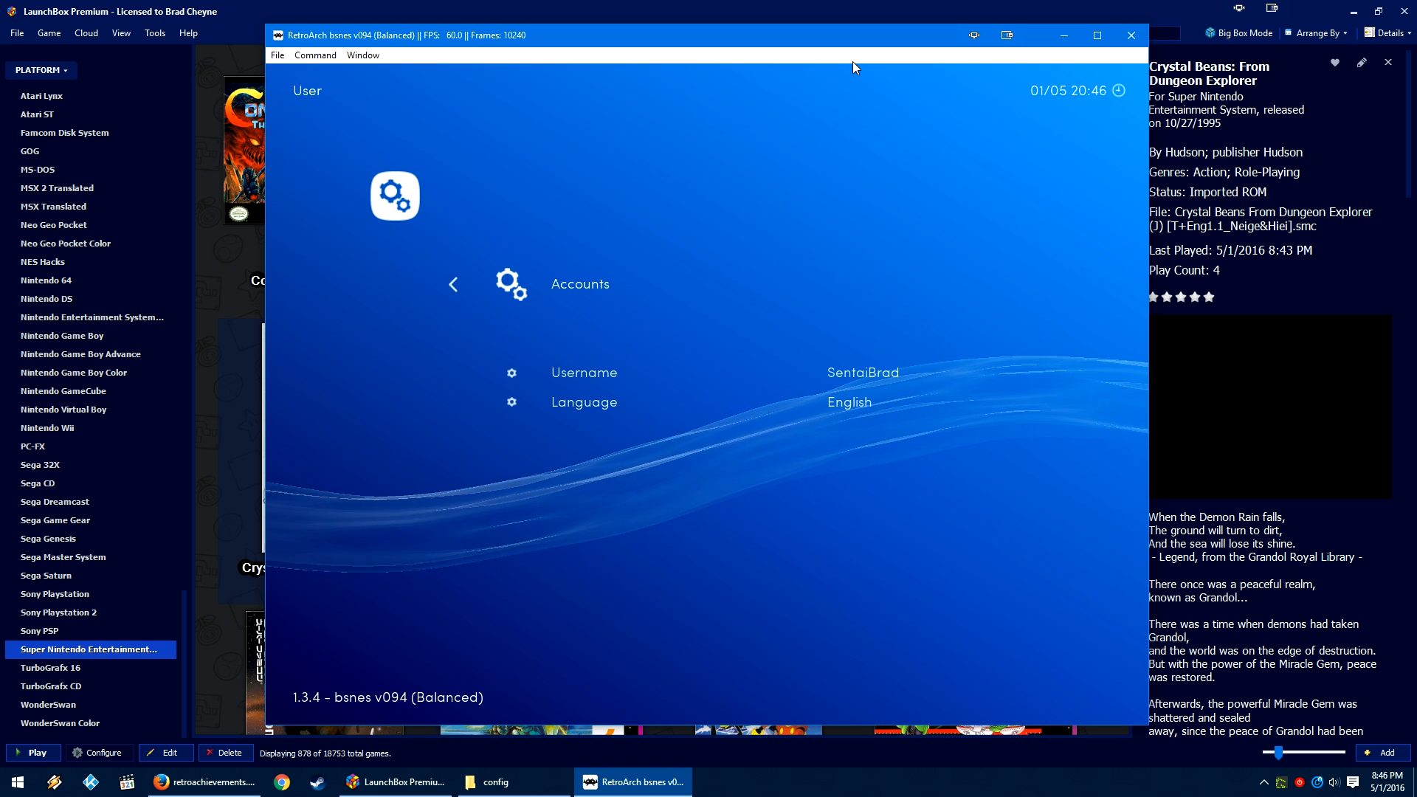
key("Return")
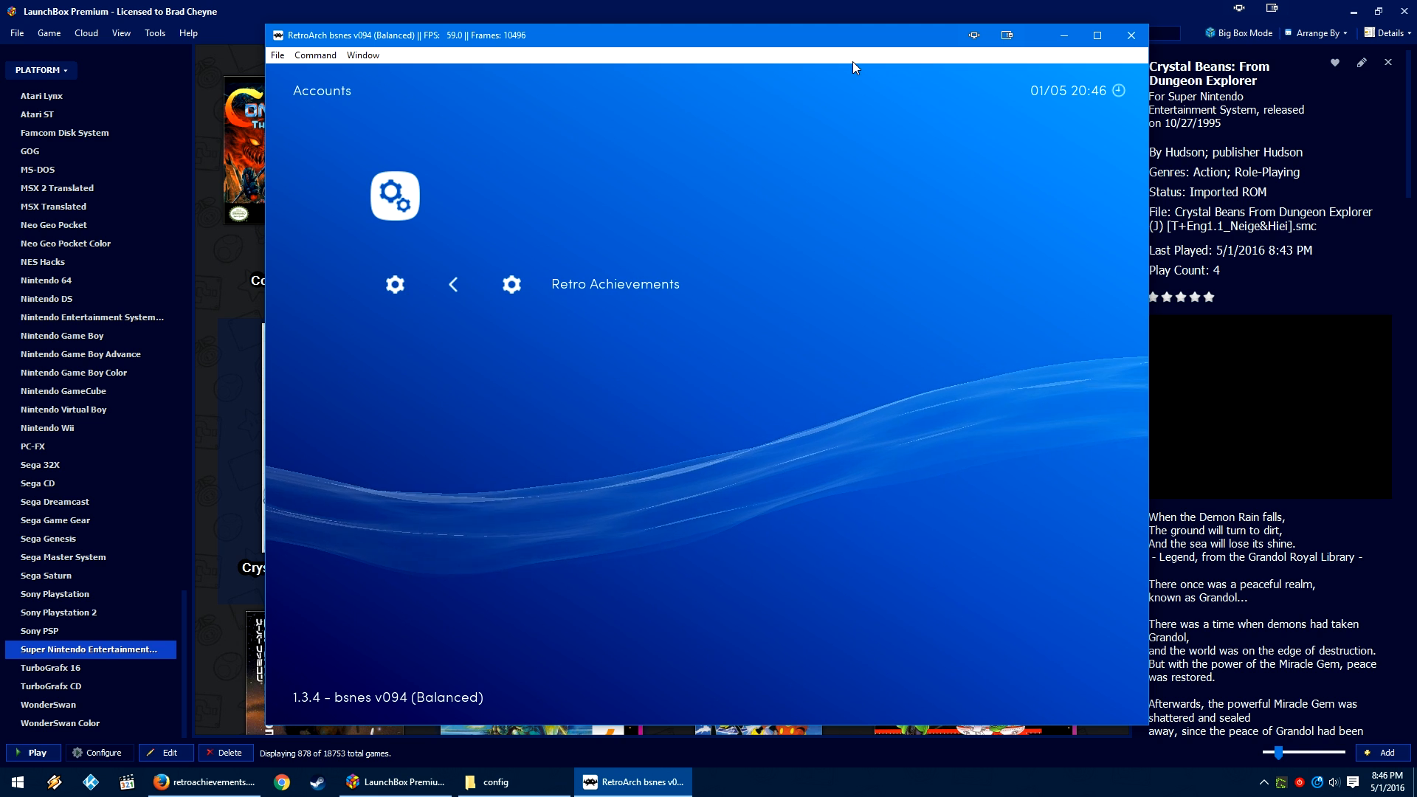
Step: Leave the User settings and close the Crystal Beans session in RetroArch
key("BackSpace")
key("BackSpace")
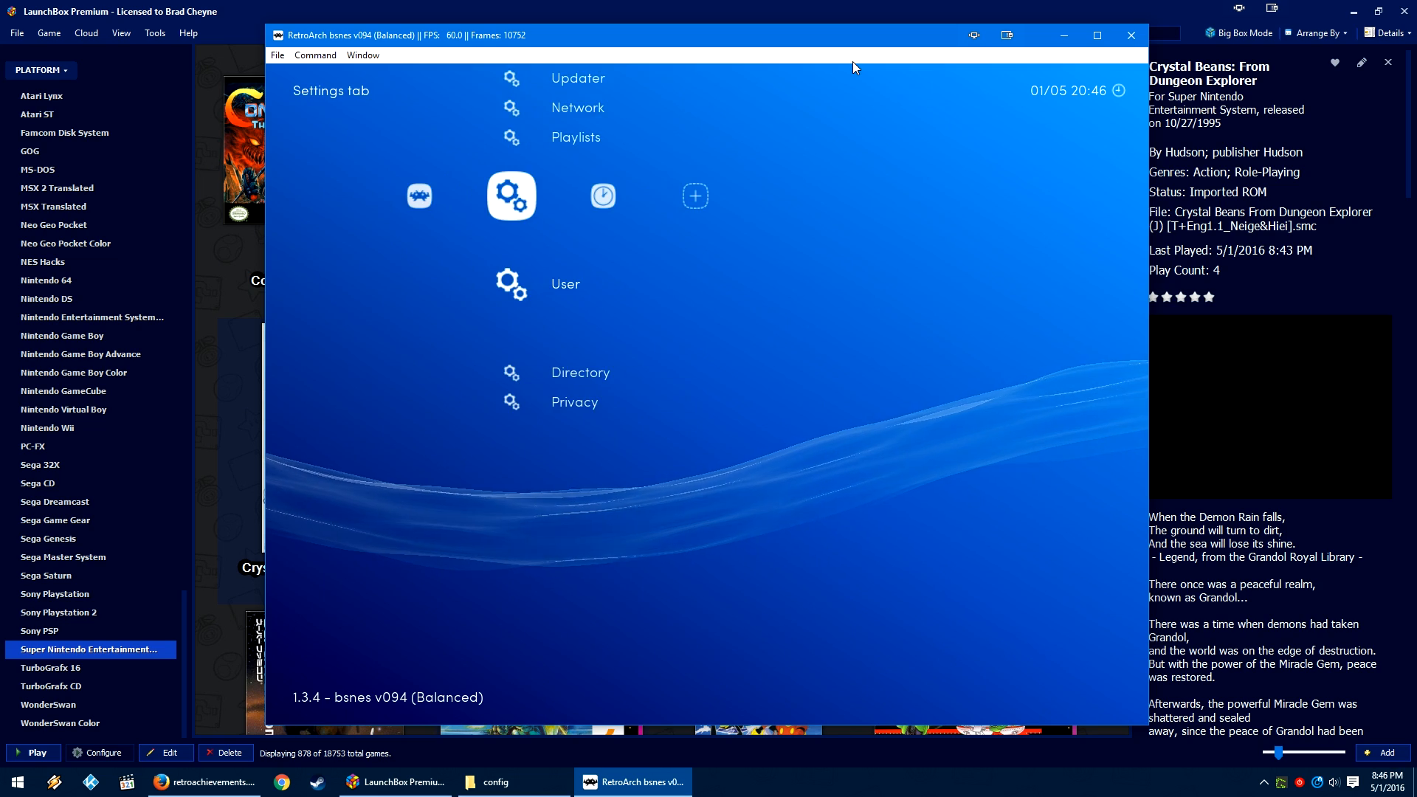
key("Left")
key("Escape")
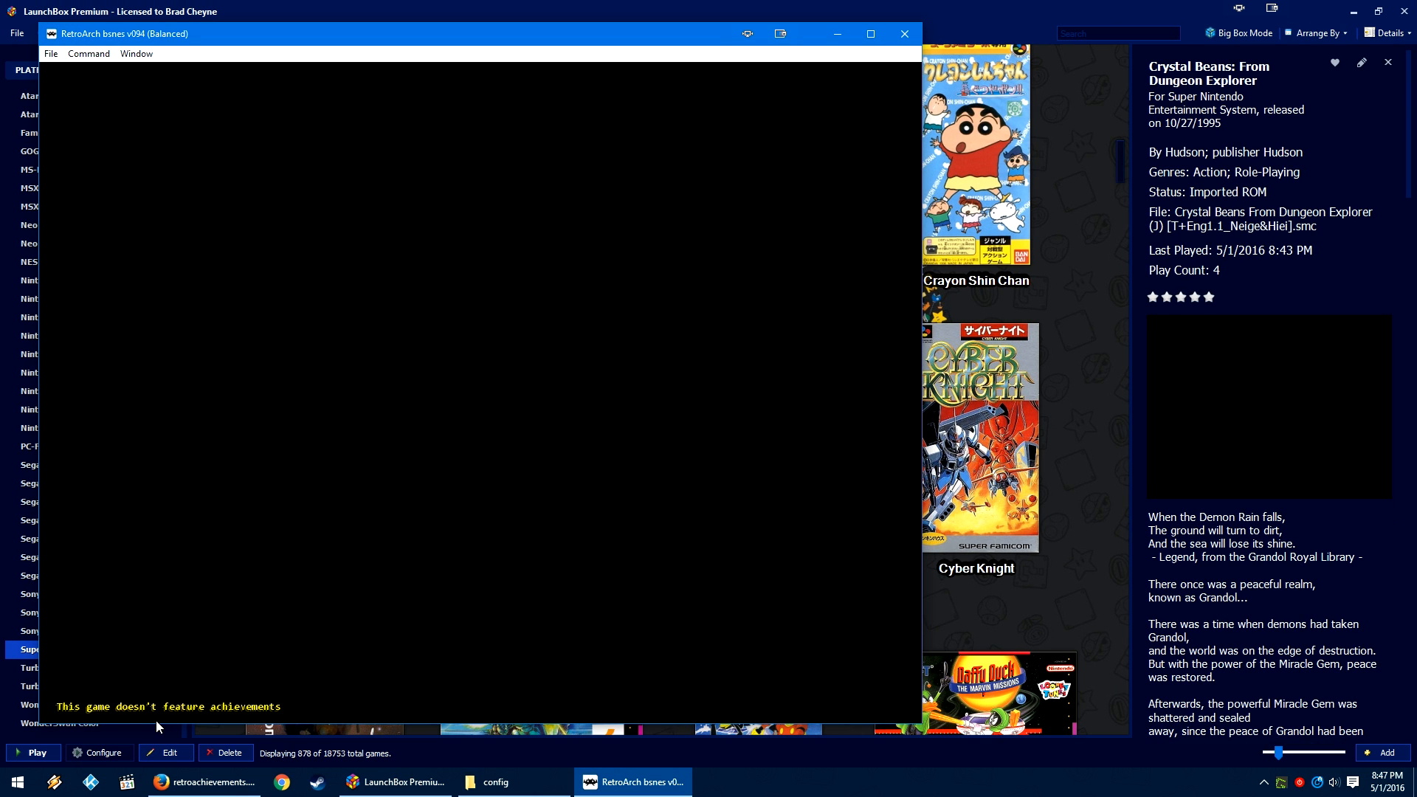
left_click(904, 33)
Step: Find Breath of Fire II in the Super Nintendo library in LaunchBox and launch it
scroll(853, 330, "up", 4)
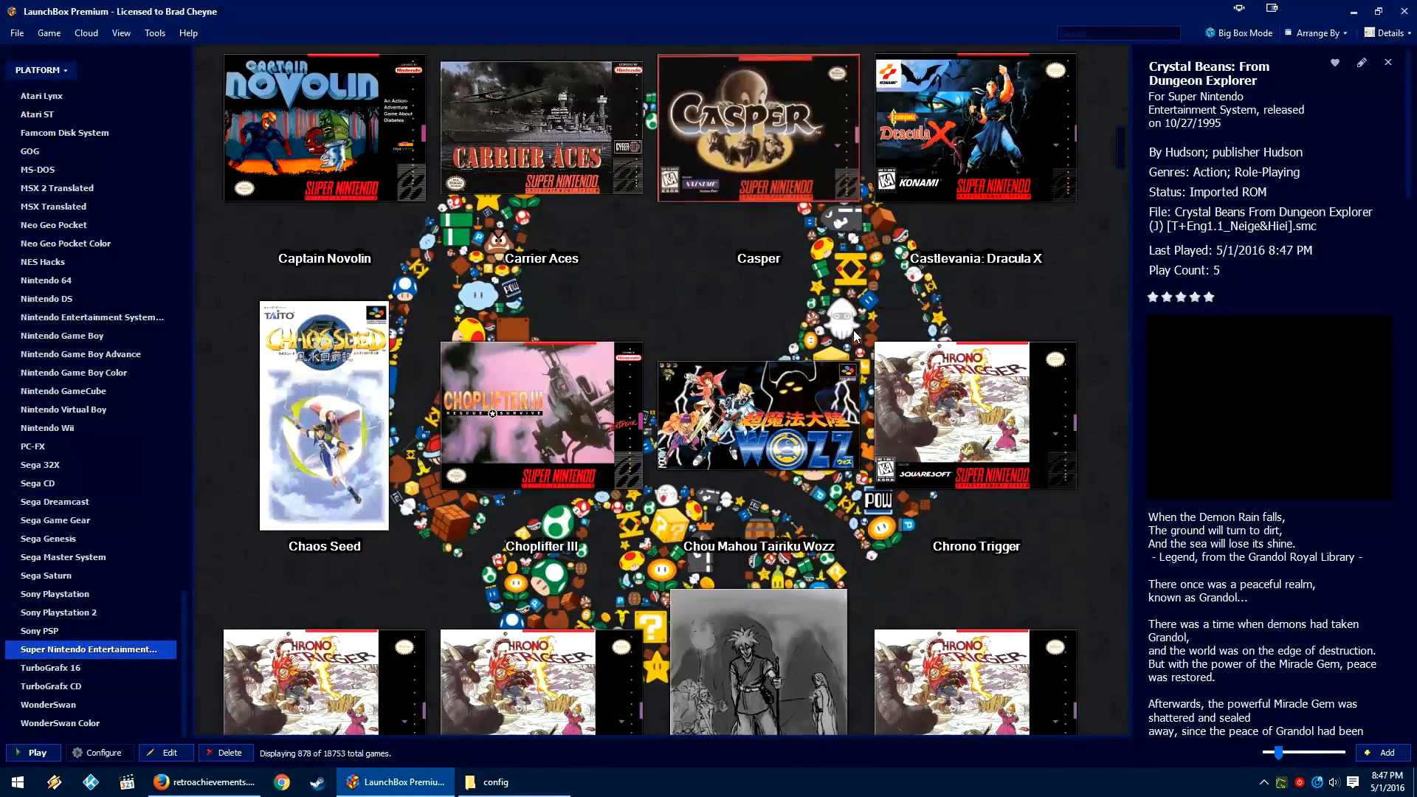
scroll(854, 330, "up", 3)
scroll(853, 330, "up", 6)
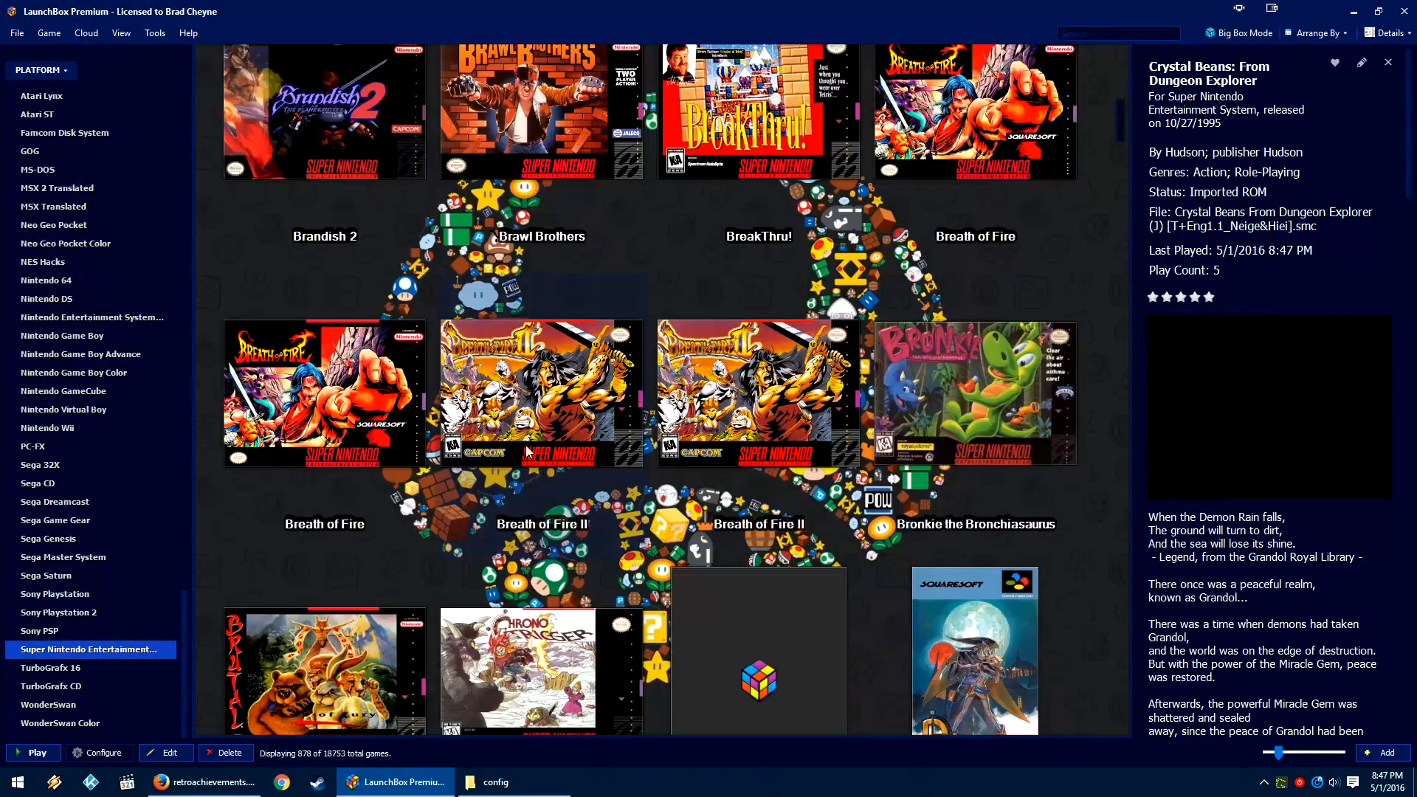
double_click(548, 428)
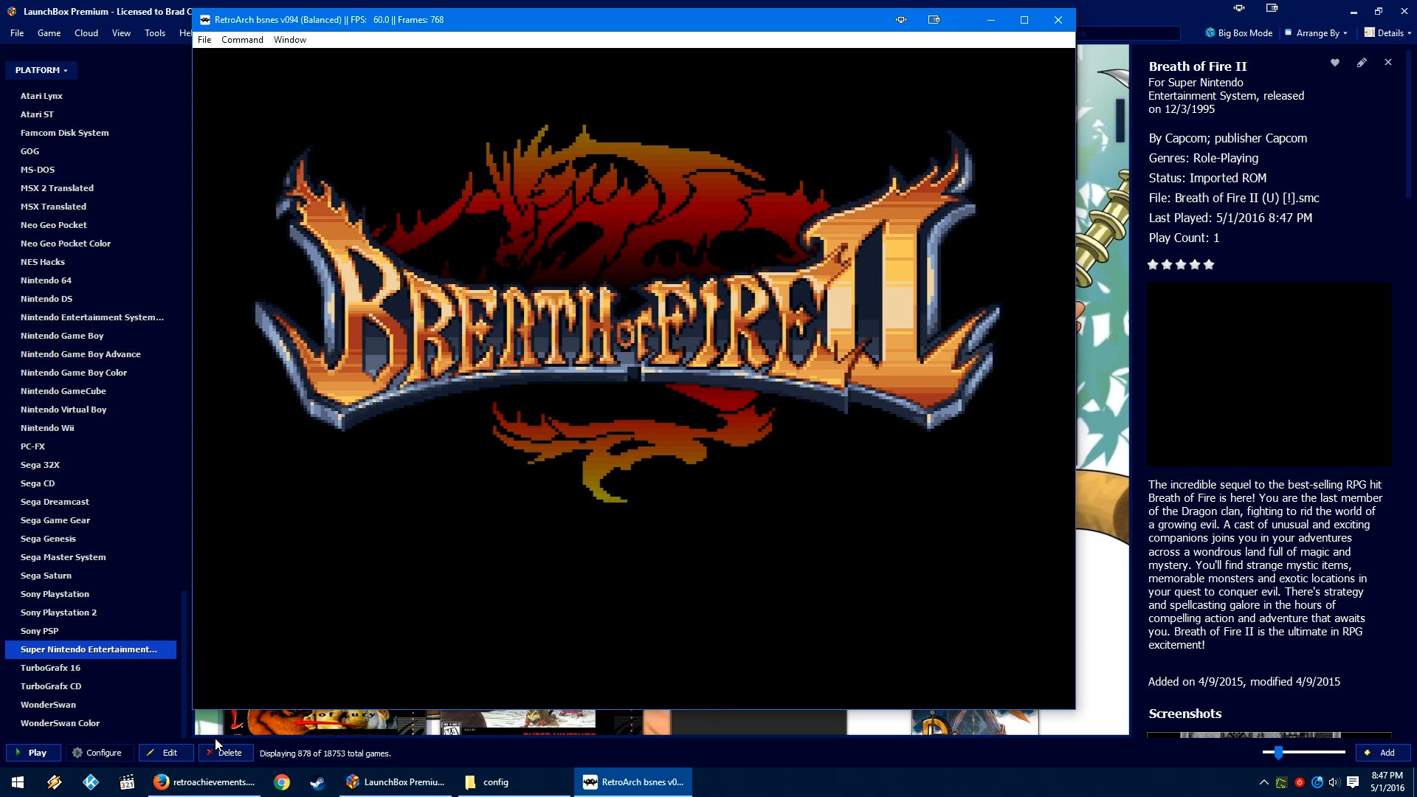
Step: Switch to Firefox, refresh retroachievements.org and check My Feed for the account's recent activity, then go back to the game
left_click(206, 782)
key("F5")
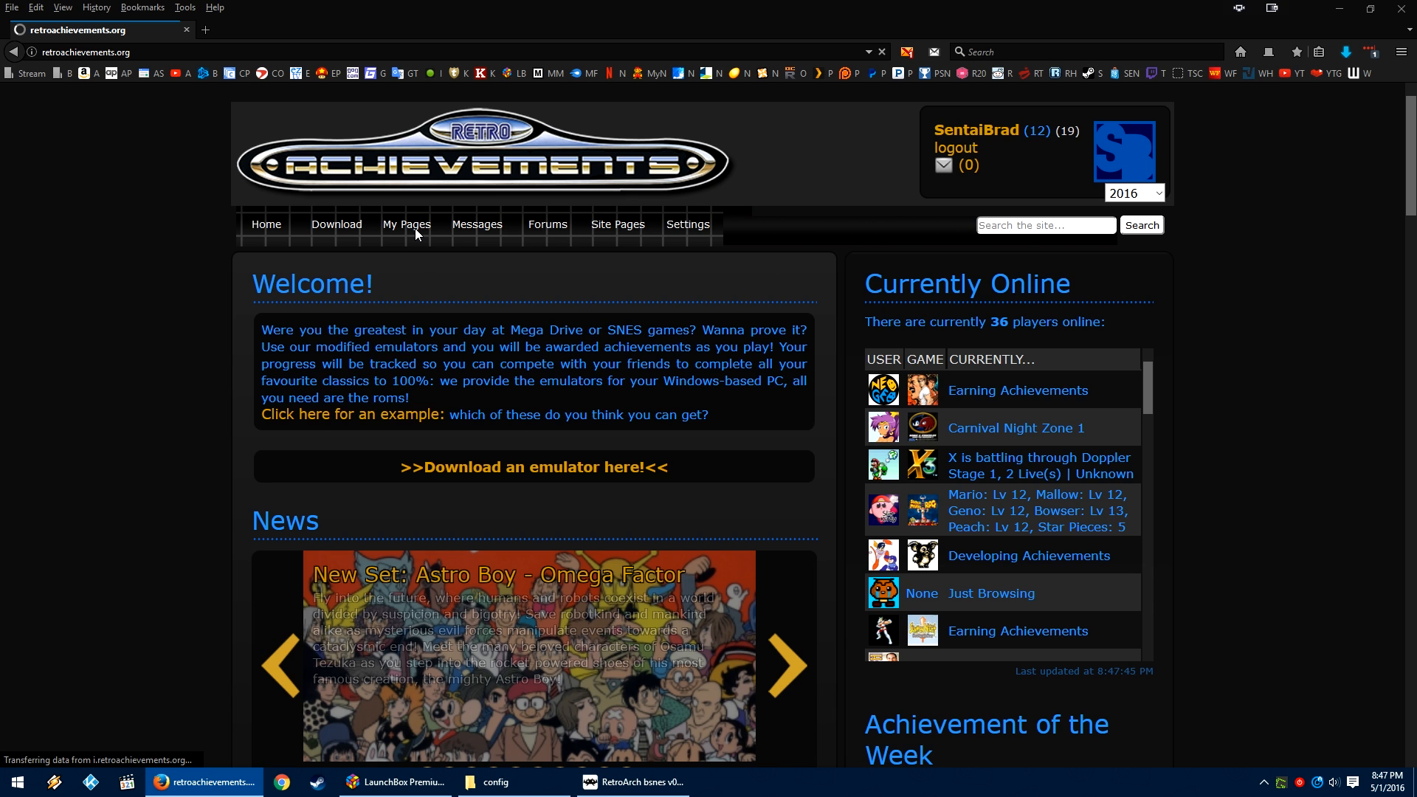
mouse_move(415, 228)
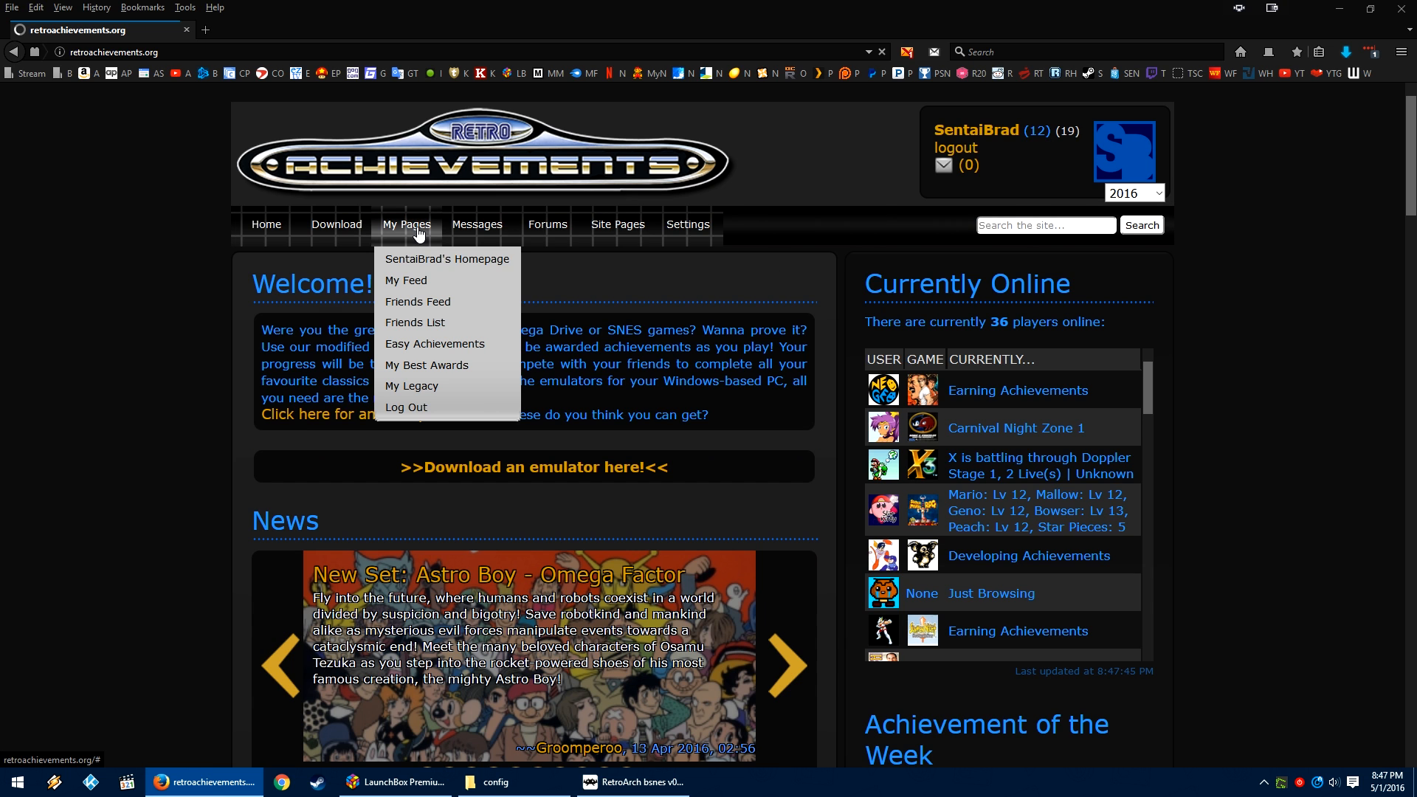
left_click(418, 280)
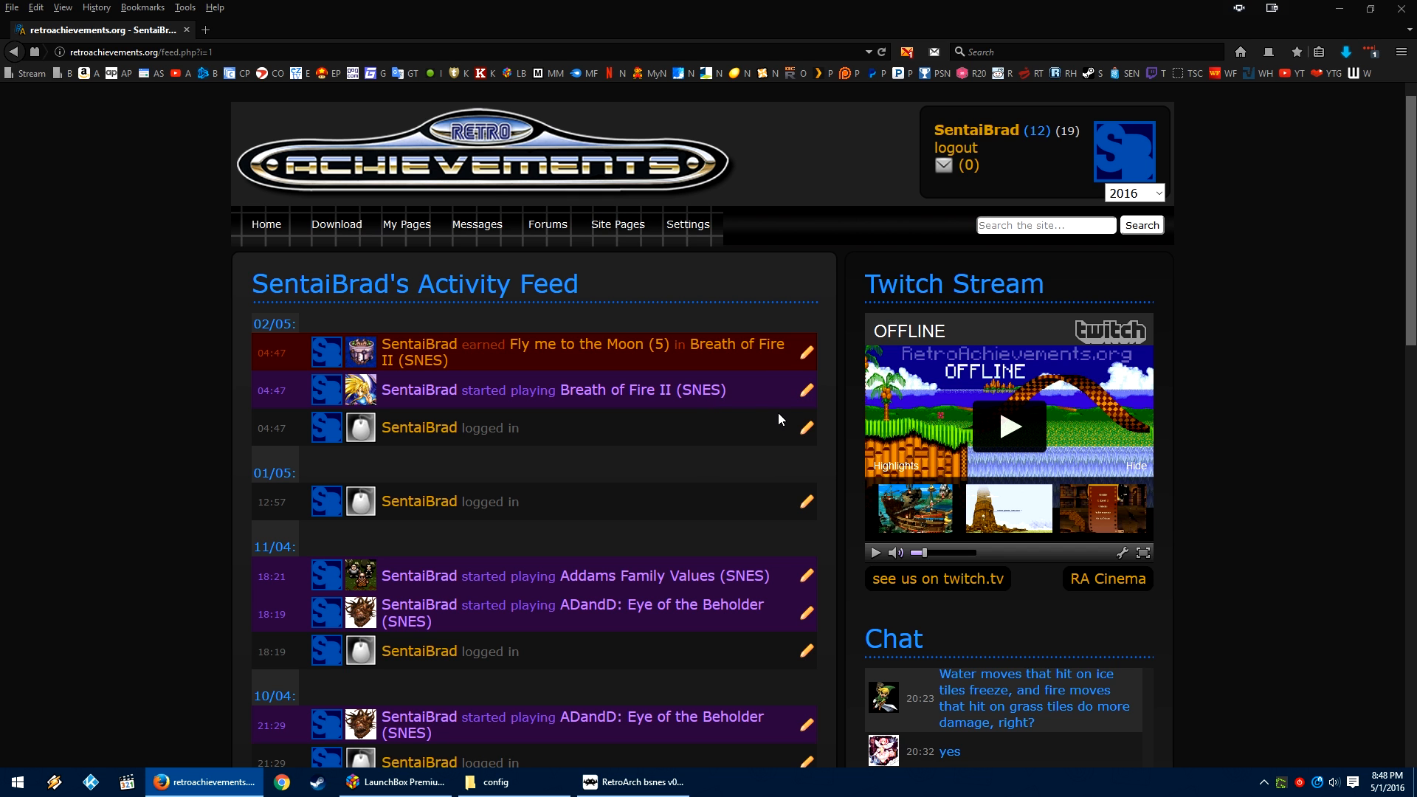
left_click(1329, 9)
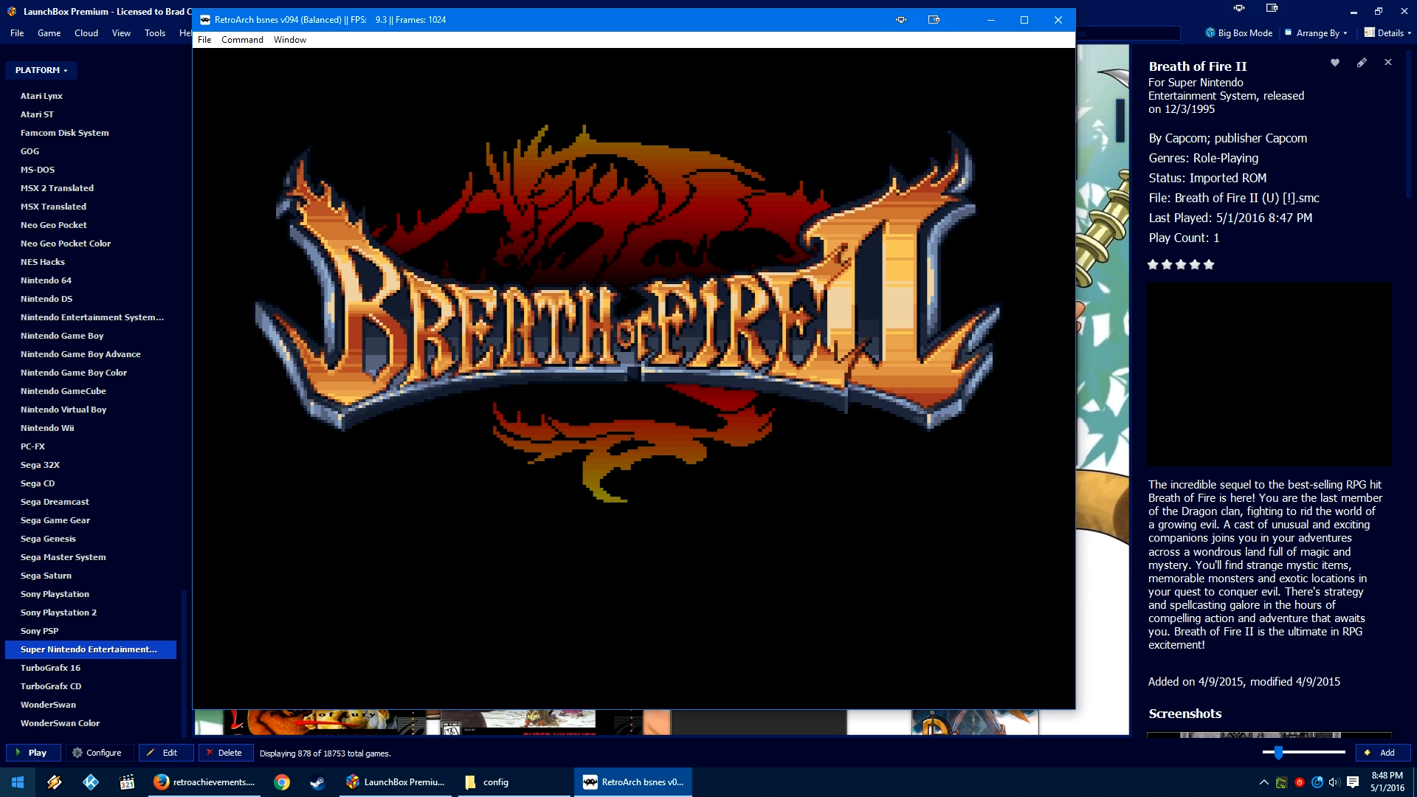
Step: Switch to the browser and look through the ROM hack and translation news on Romhacking.net
left_click(207, 781)
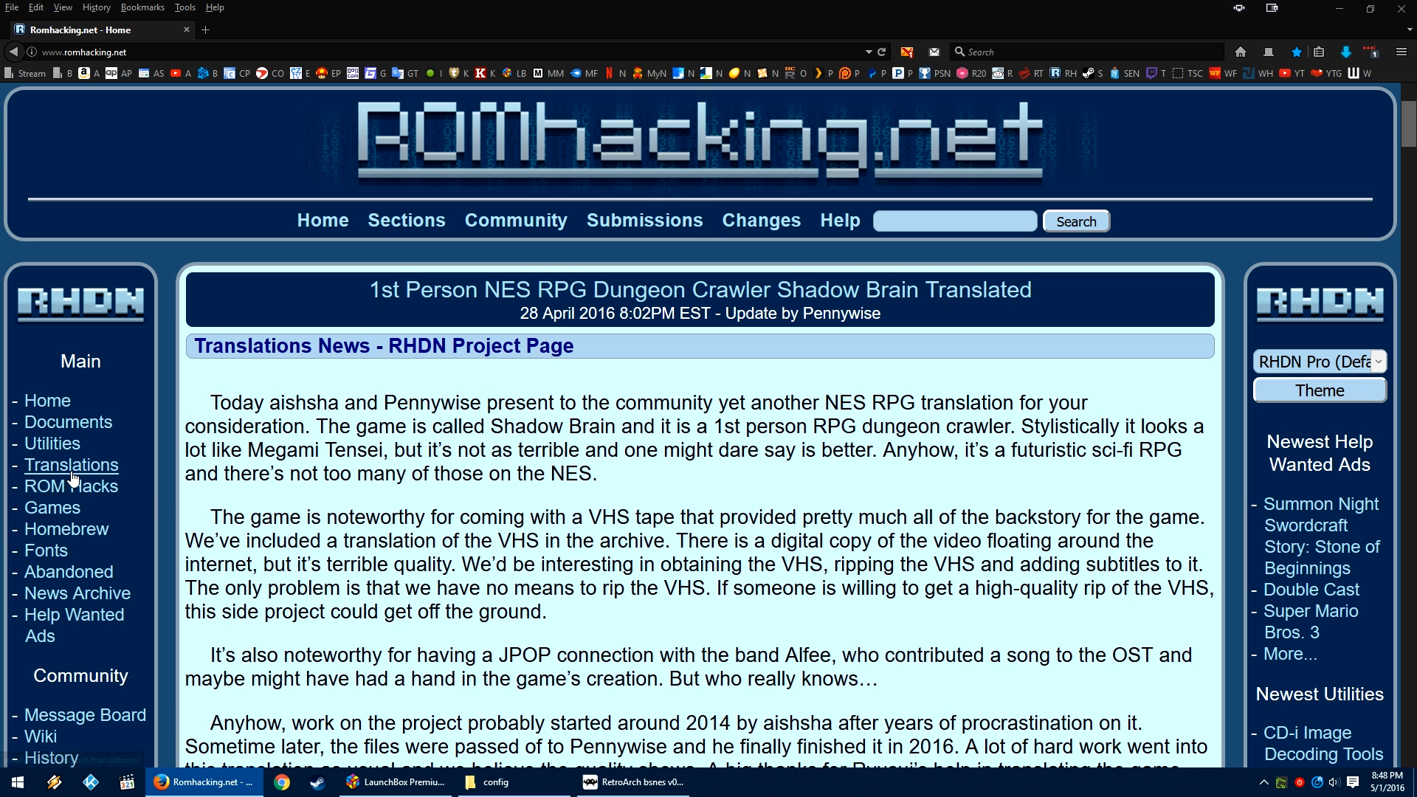
scroll(86, 466, "down", 8)
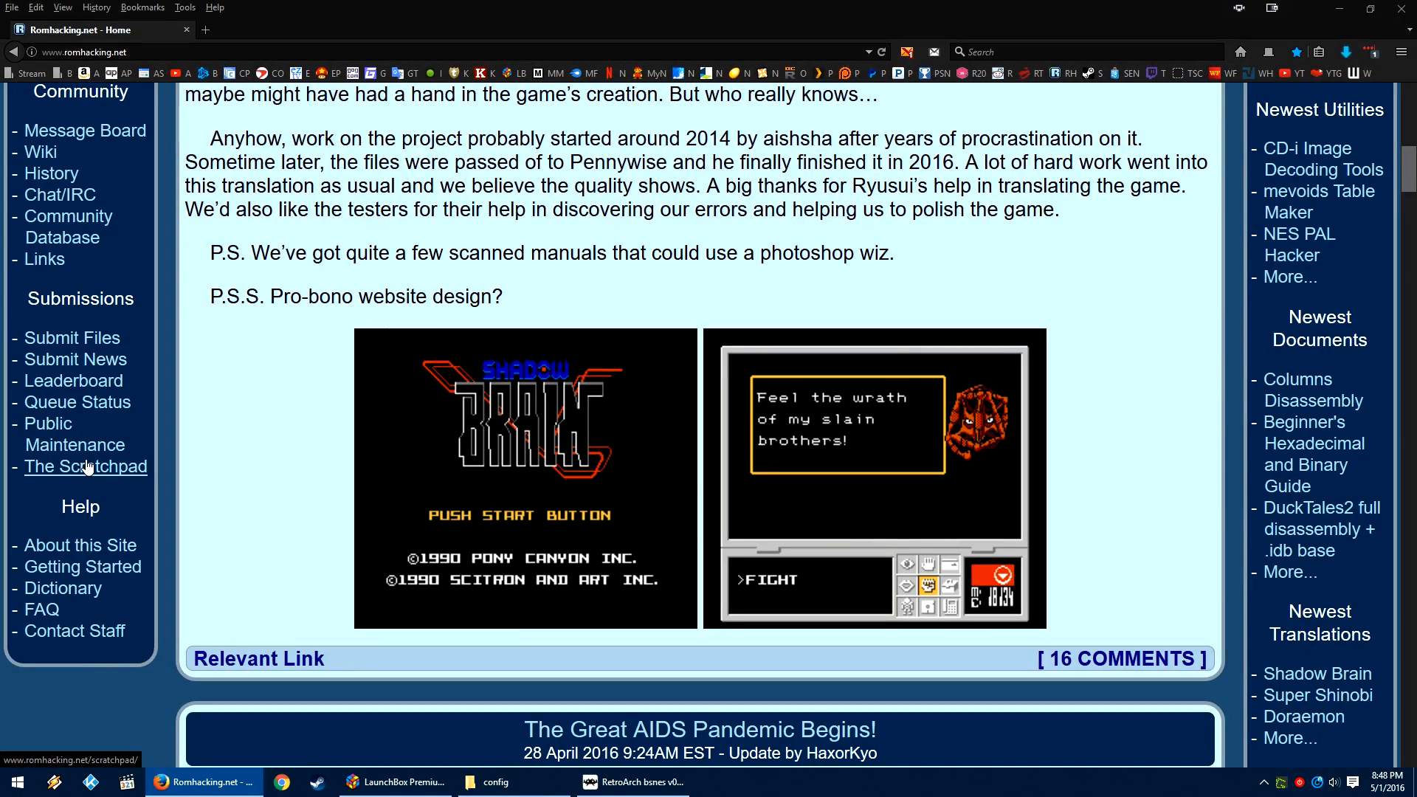
scroll(88, 465, "down", 15)
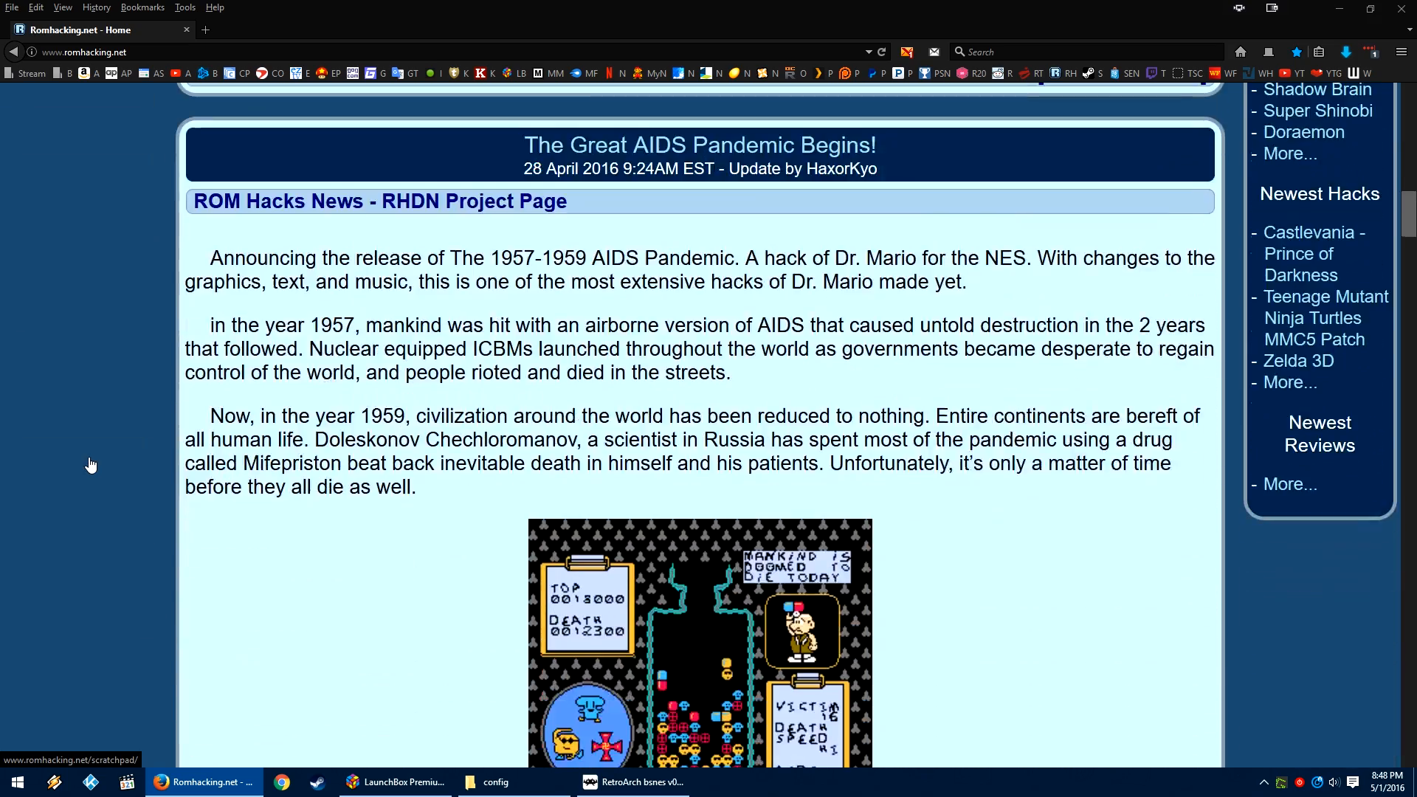
scroll(90, 458, "up", 7)
scroll(90, 456, "down", 20)
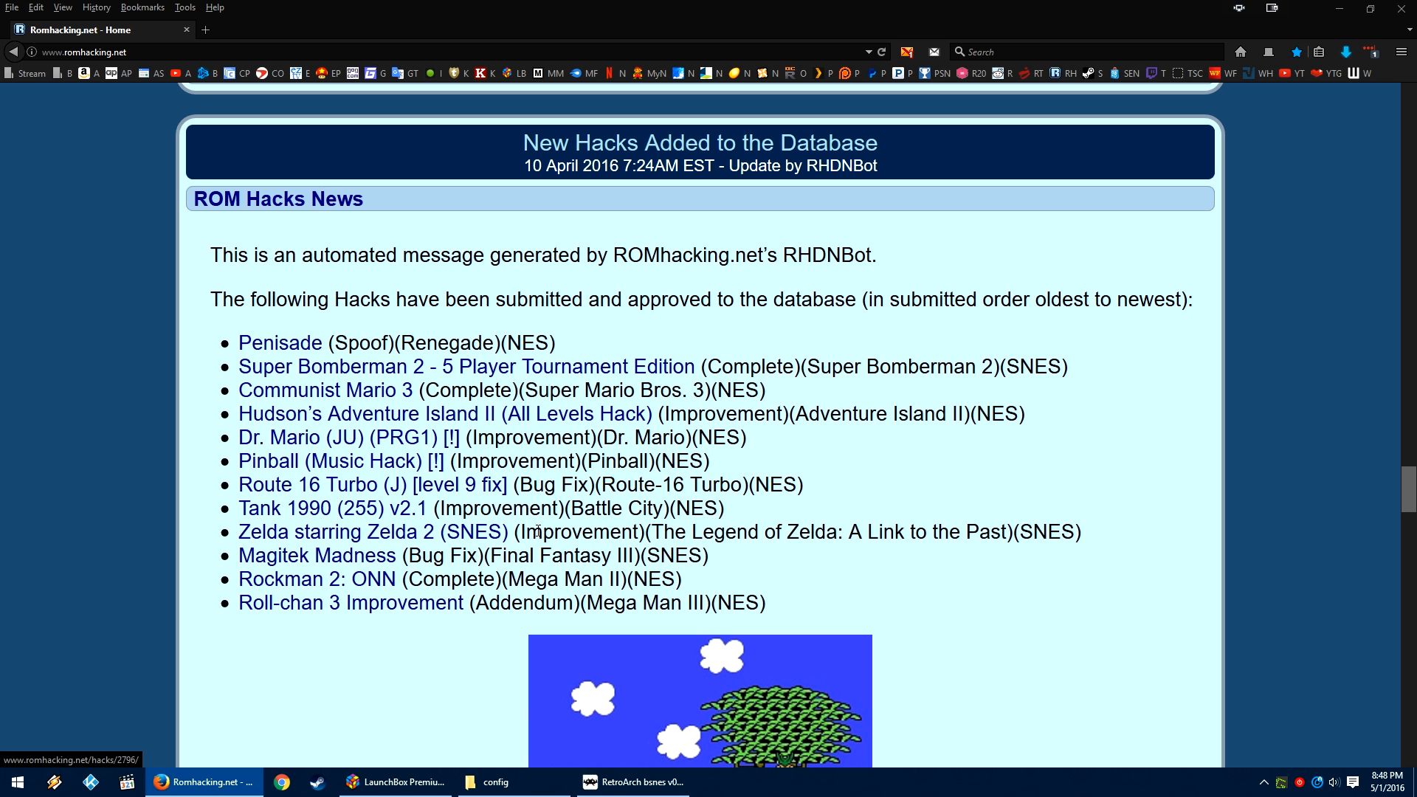
Step: Open the Zelda starring Zelda 2 (SNES) hack page and examine its description, ROM information and screenshots
left_click(485, 539)
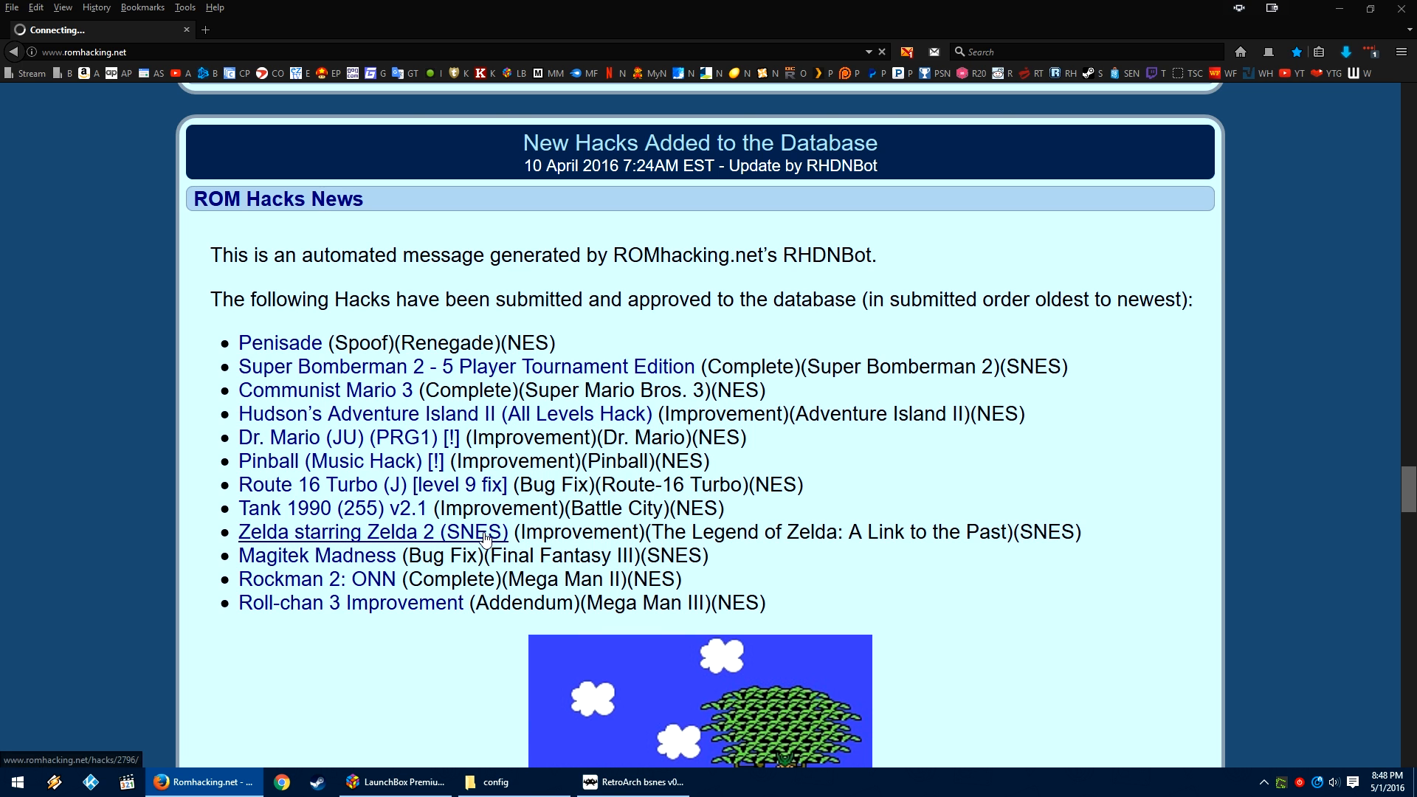
scroll(485, 541, "down", 5)
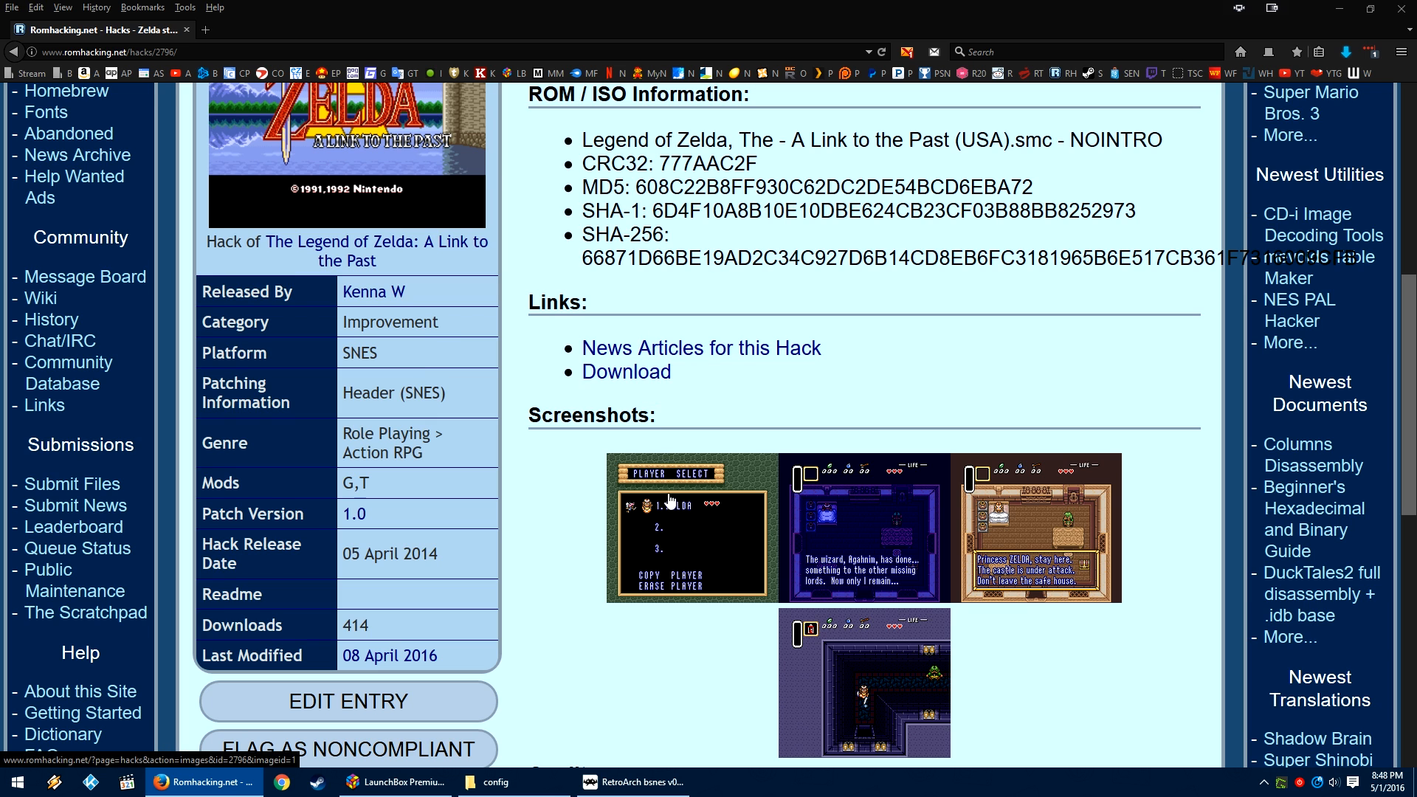
scroll(670, 502, "up", 2)
scroll(670, 502, "up", 1)
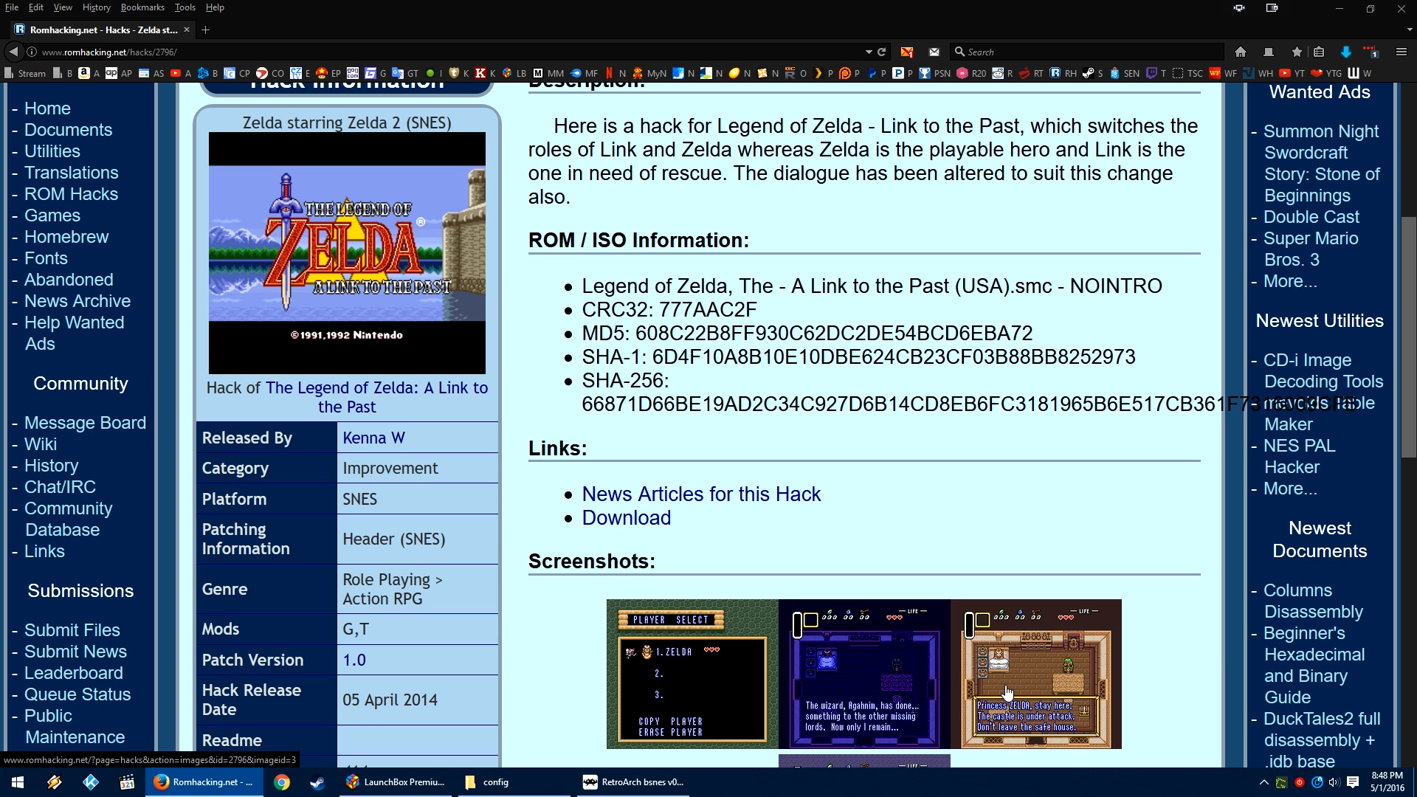
scroll(1007, 692, "up", 4)
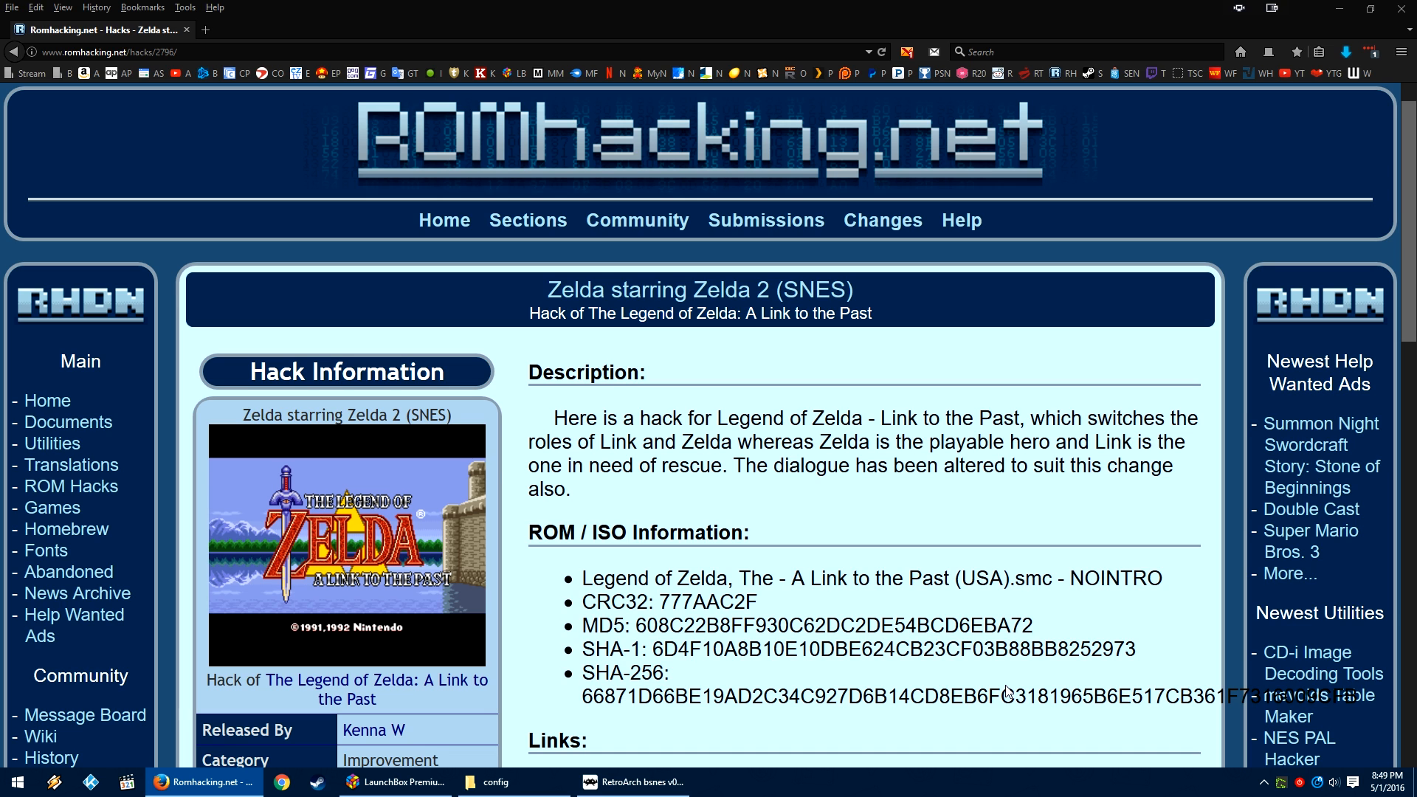
Step: Return to the Romhacking.net home page and view the Final Fantasy IV - The Un-J2e Version news entry
key("alt+Left")
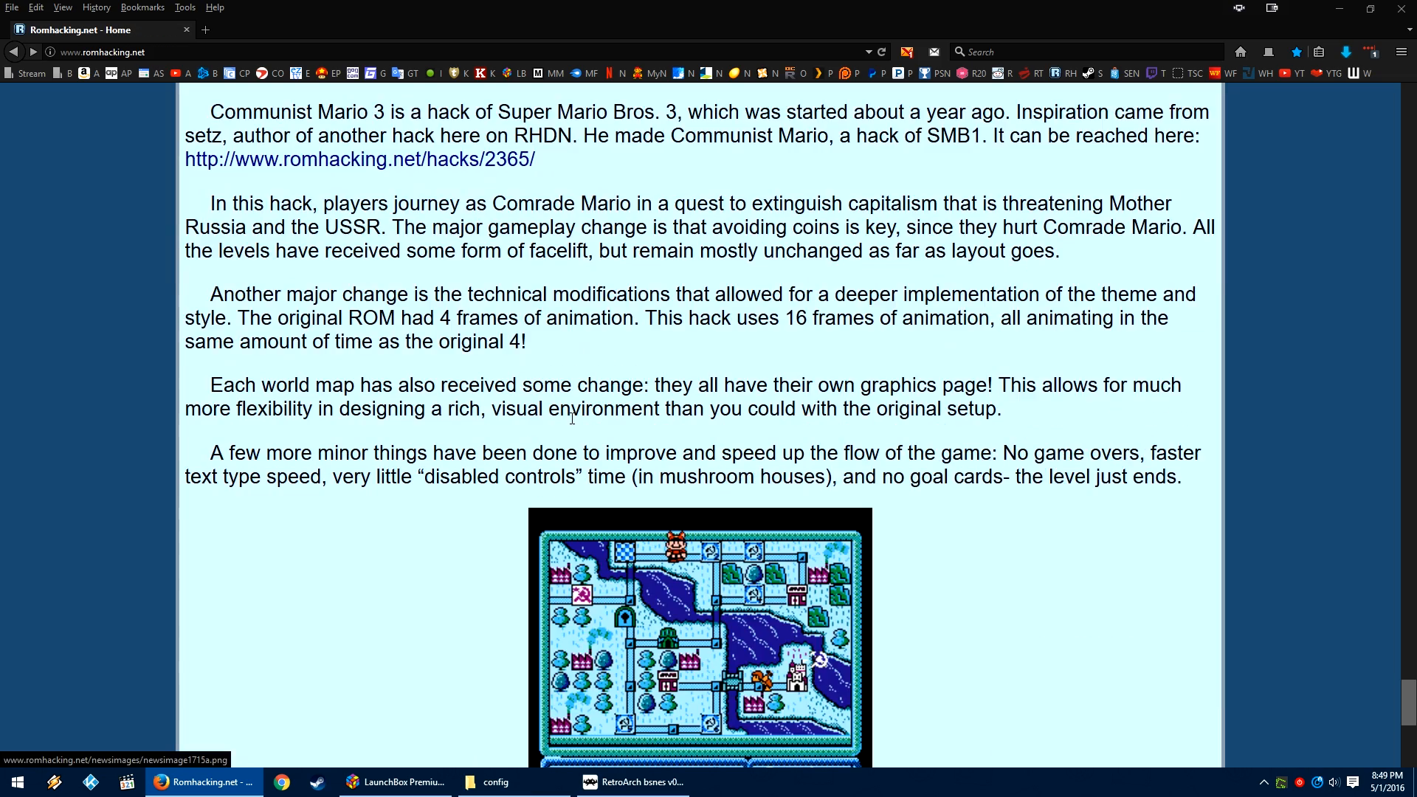
scroll(572, 424, "up", 15)
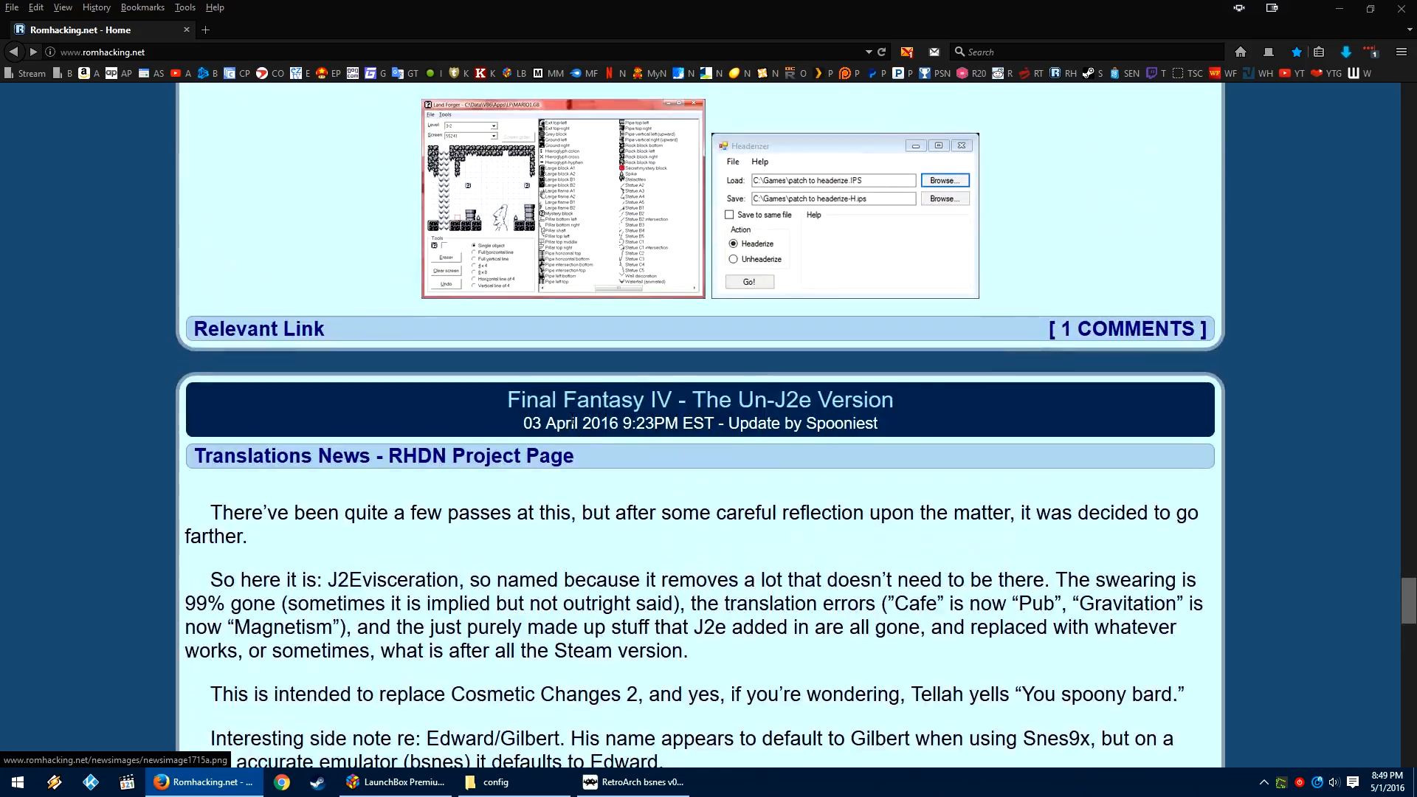
scroll(572, 425, "down", 7)
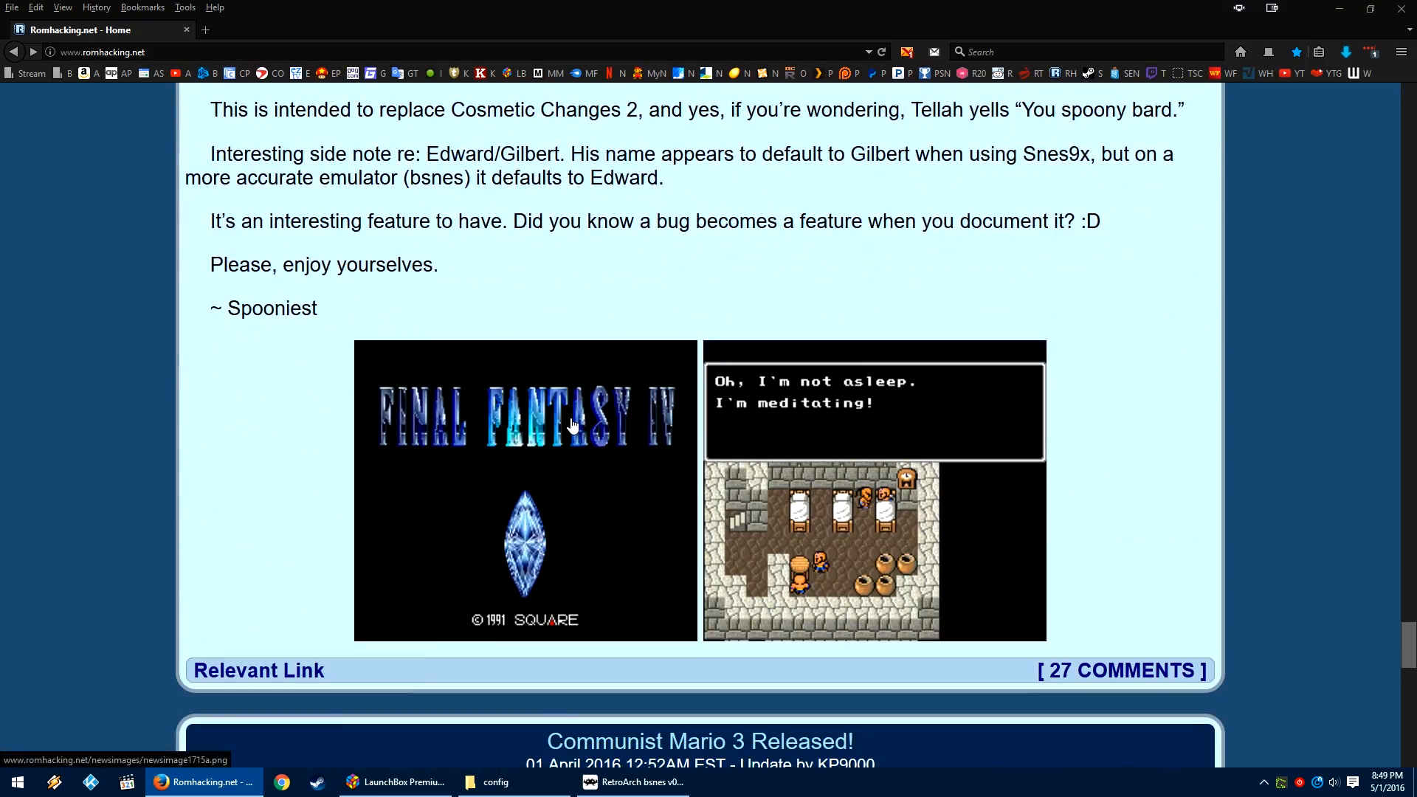
Step: Skim the Romhacking.net news back to the newest entry, the Shadow Brain translation, and minimize the browser to return to LaunchBox
scroll(720, 517, "down", 15)
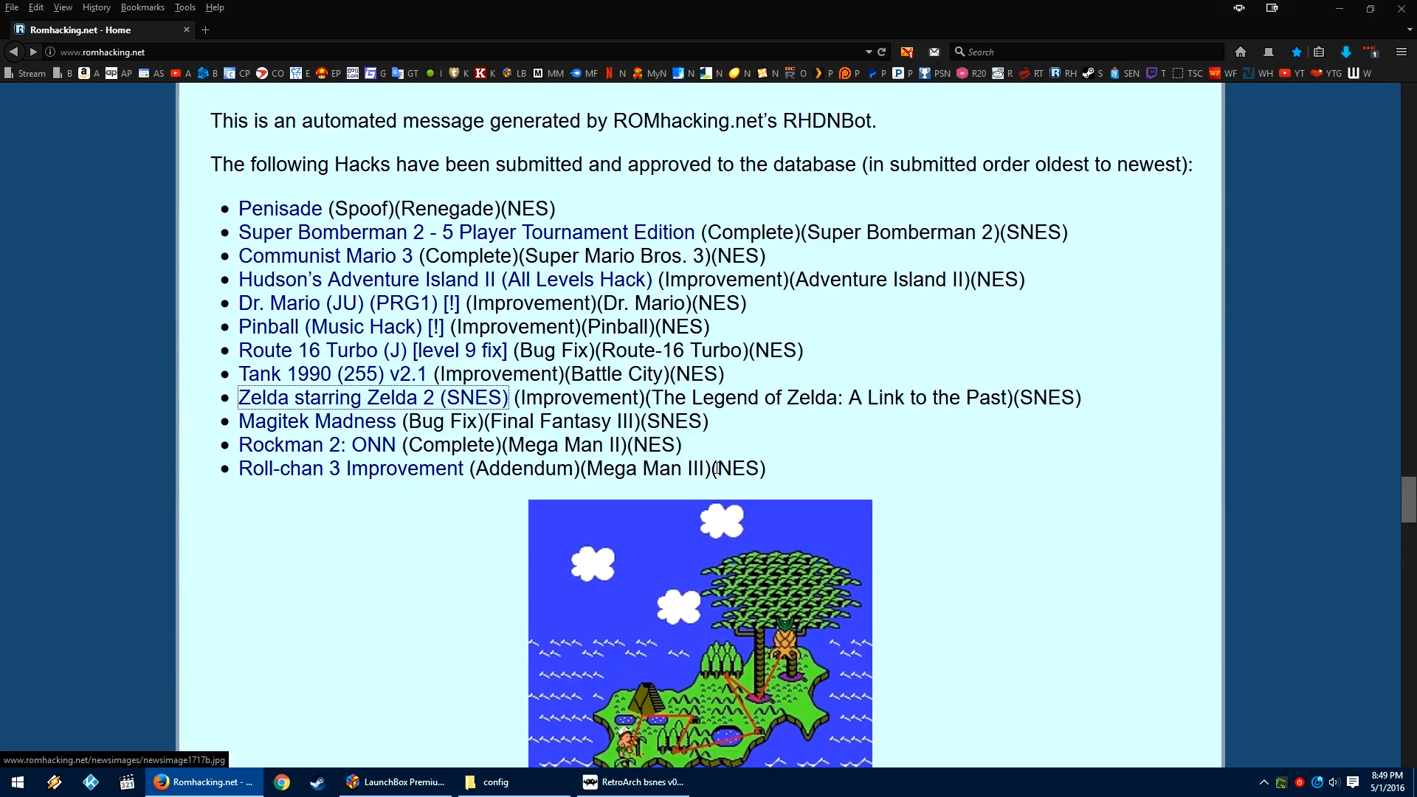
scroll(727, 458, "up", 15)
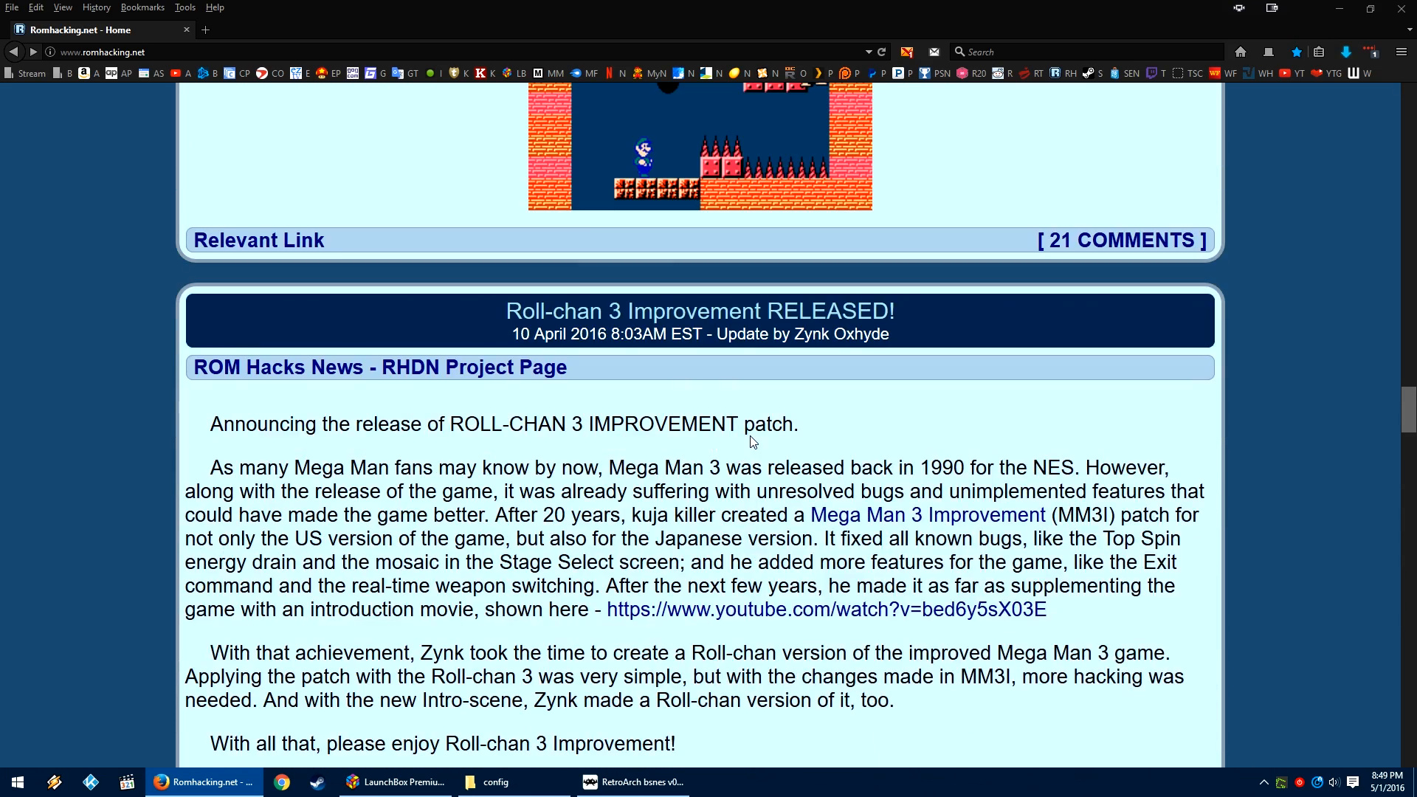
scroll(752, 441, "up", 4)
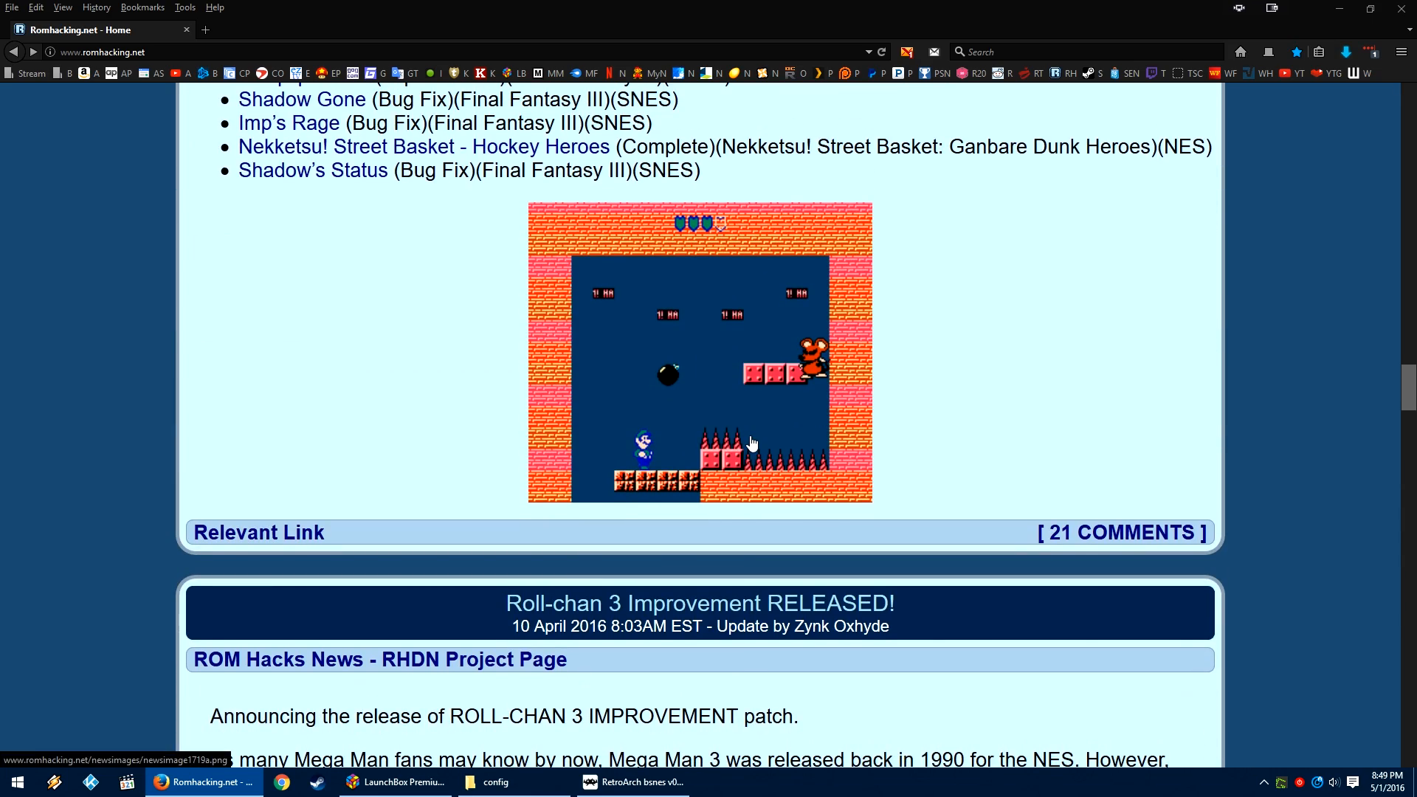
scroll(751, 442, "up", 6)
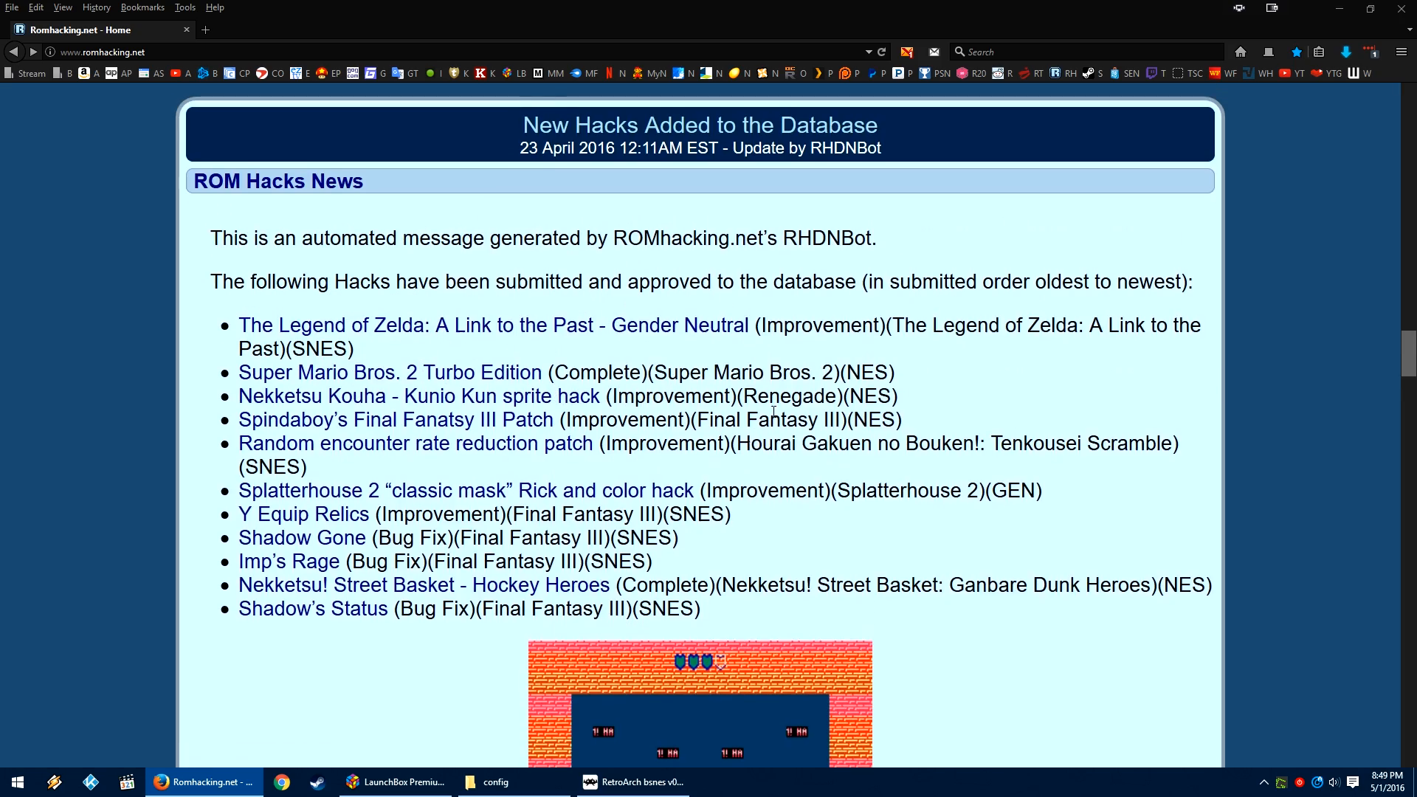
scroll(774, 412, "up", 20)
scroll(775, 413, "up", 18)
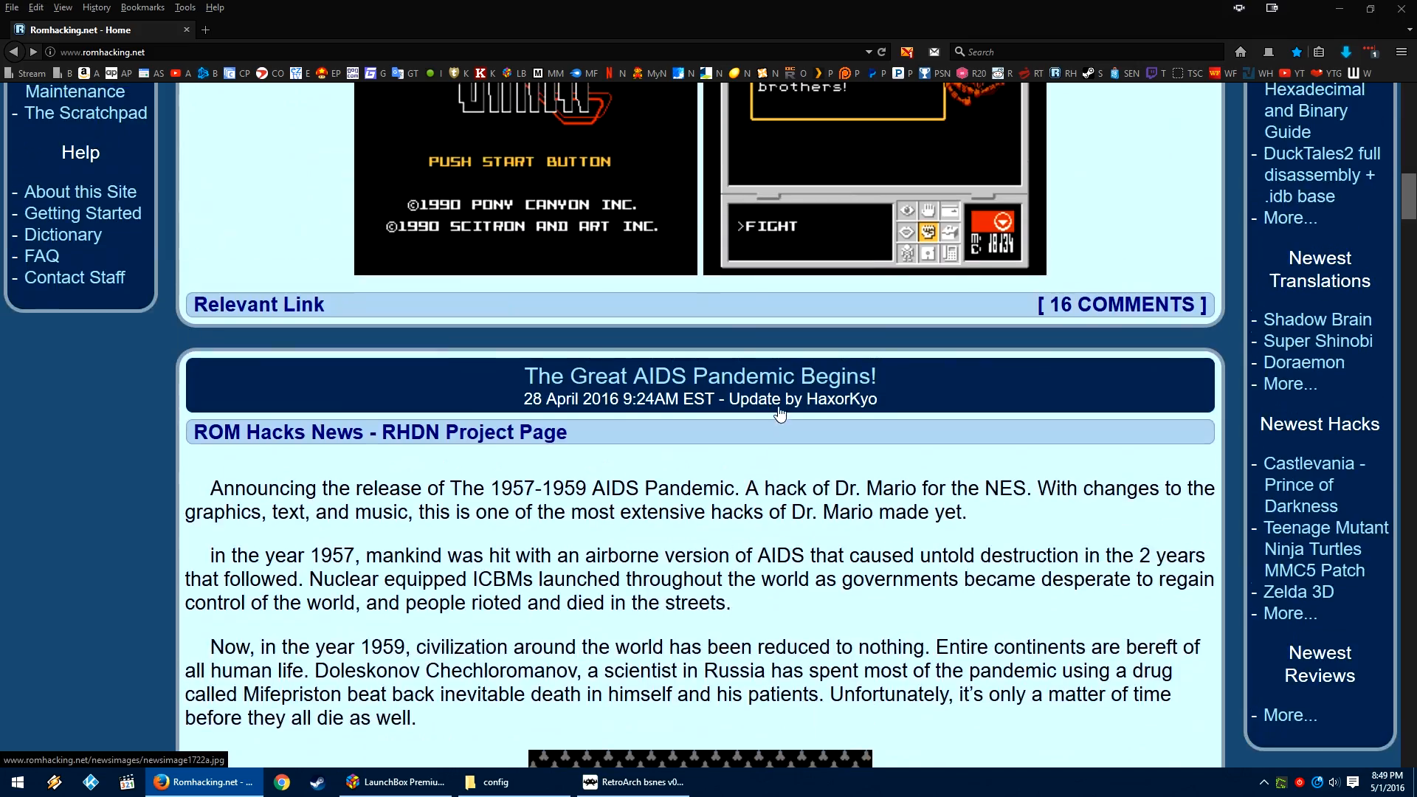
scroll(780, 413, "up", 6)
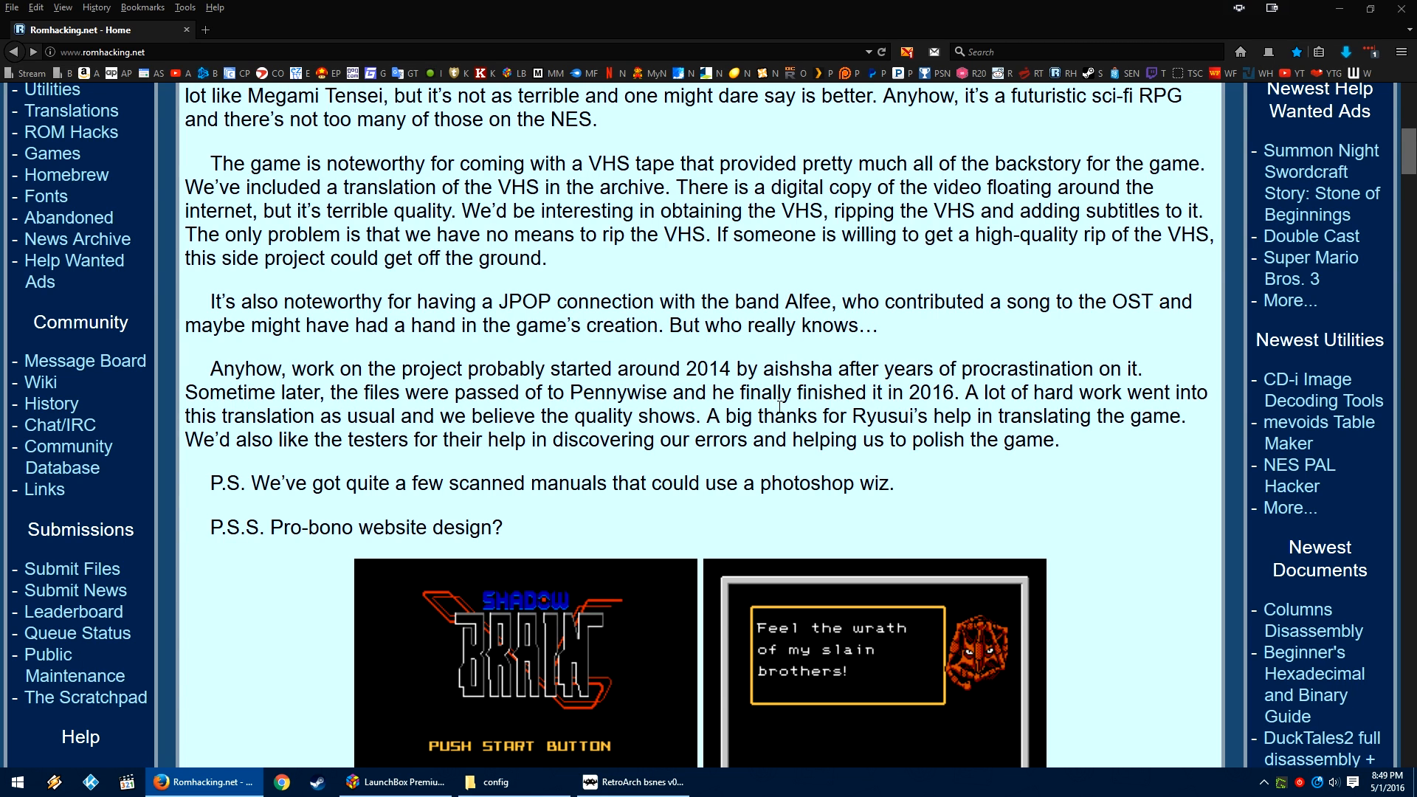
scroll(779, 407, "up", 4)
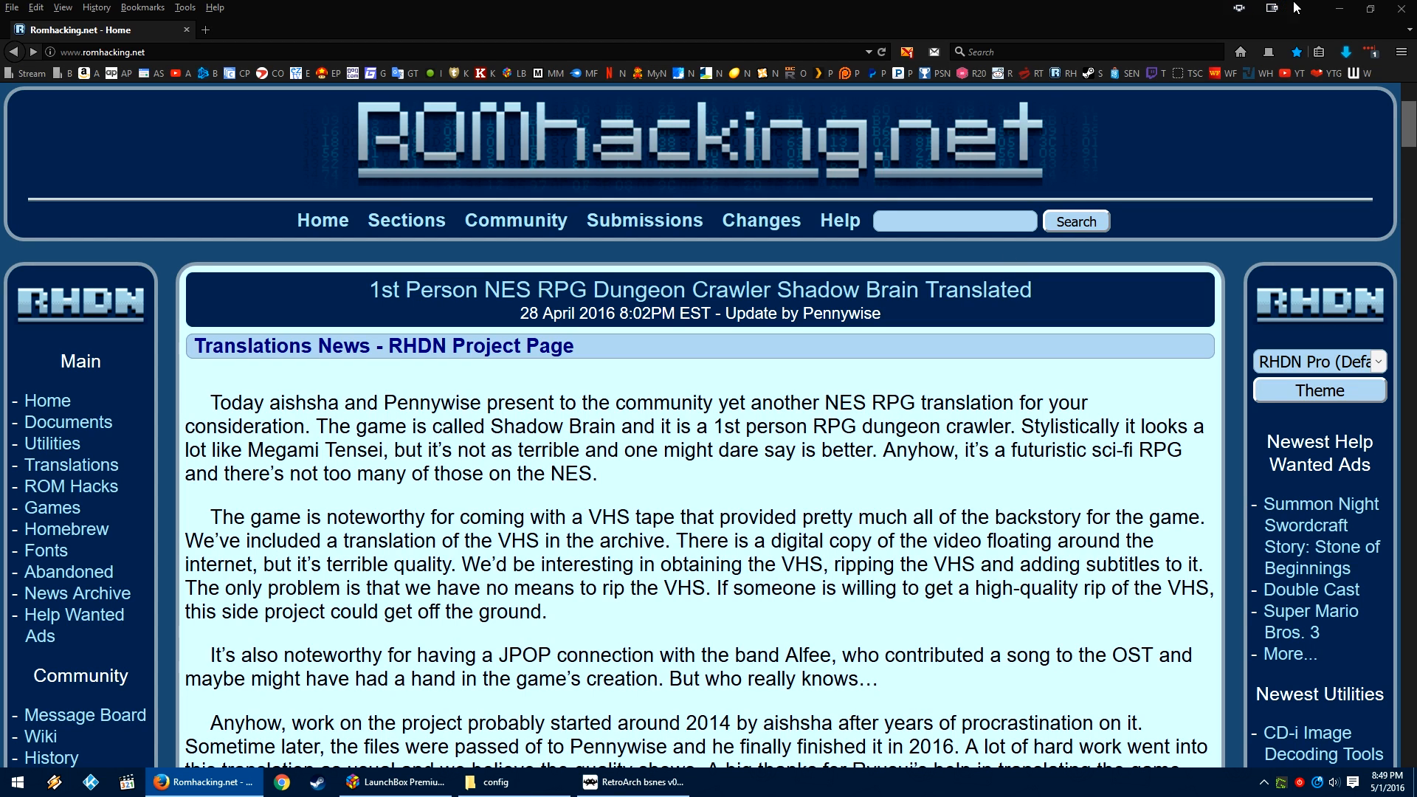
left_click(1338, 8)
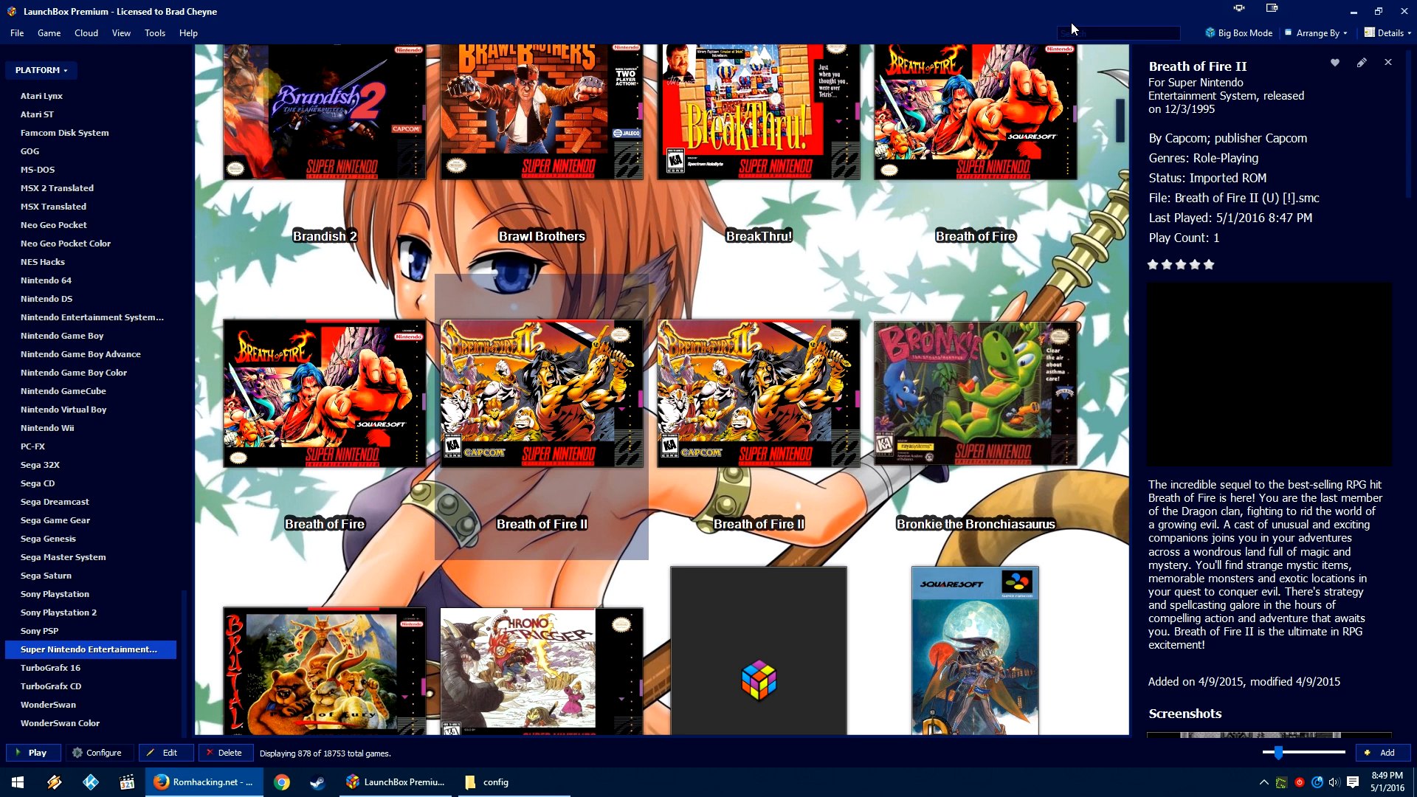